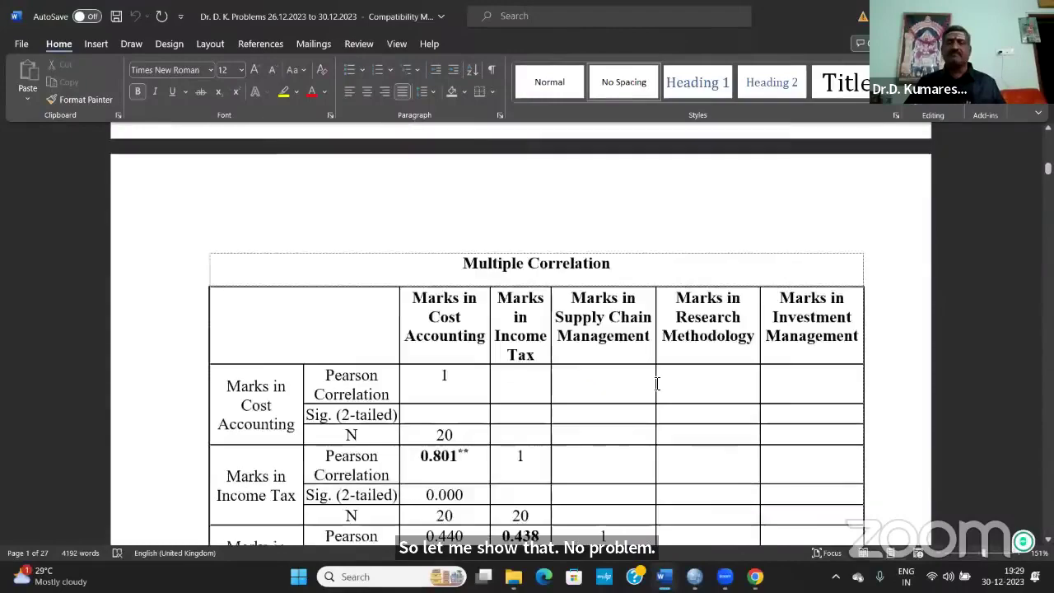
Find Problem 8 – Cluster Analysis at the end of the problems document and examine its Age and Experience questions.
{"action": "scroll", "coordinate": [659, 381], "scroll_direction": "down", "scroll_amount": 20}
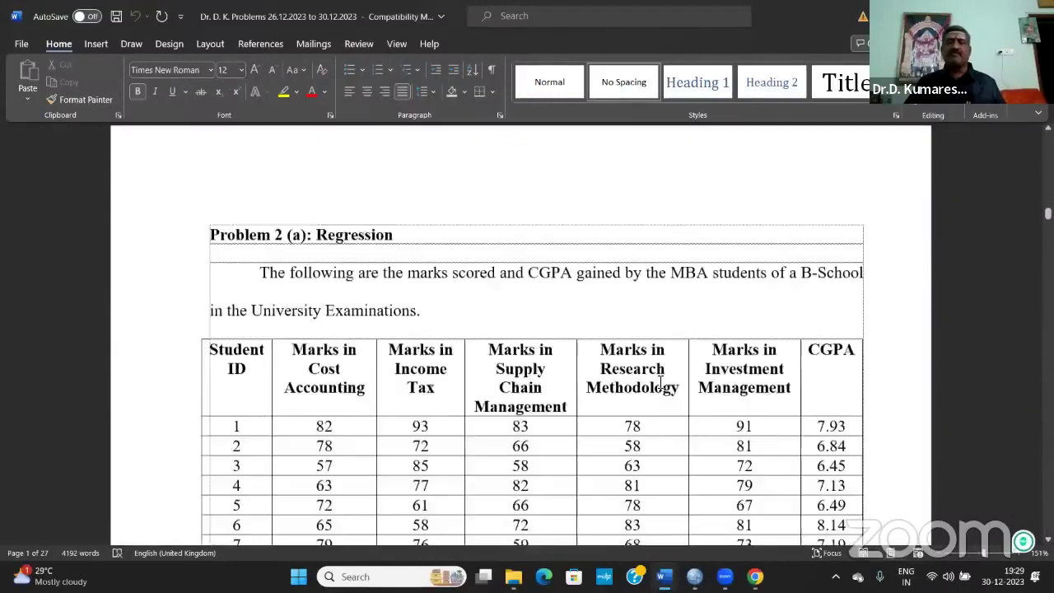
{"action": "scroll", "coordinate": [659, 383], "scroll_direction": "down", "scroll_amount": 10}
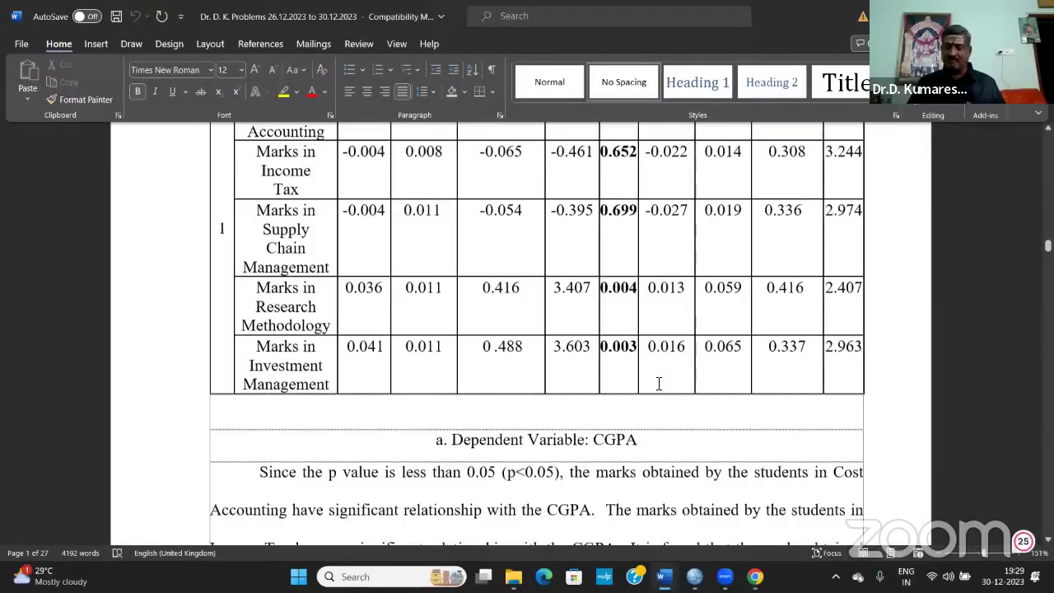
{"action": "scroll", "coordinate": [656, 383], "scroll_direction": "down", "scroll_amount": 20}
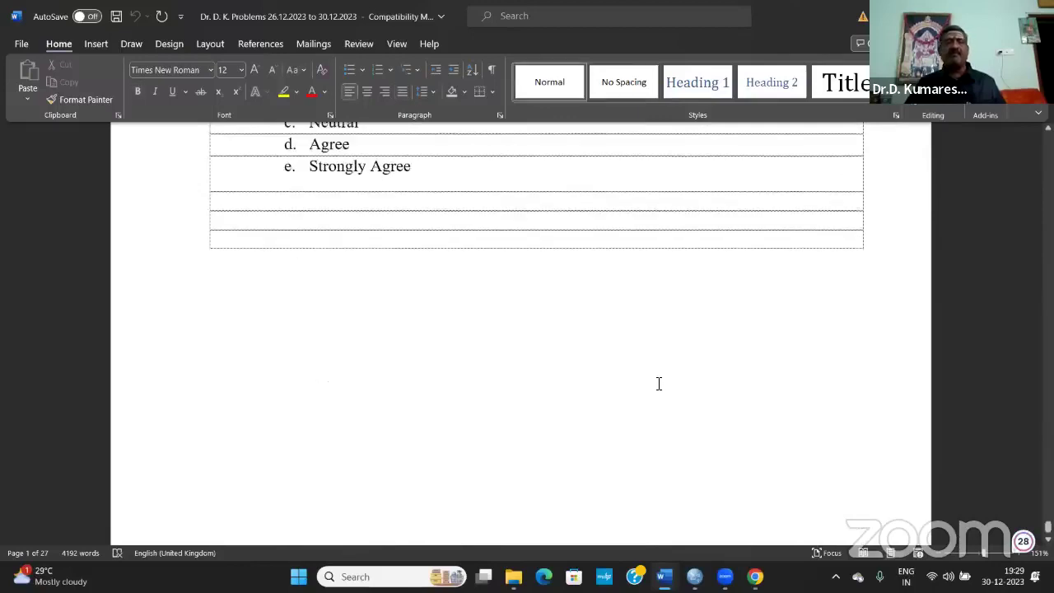
{"action": "scroll", "coordinate": [659, 383], "scroll_direction": "up", "scroll_amount": 10}
{"action": "scroll", "coordinate": [658, 384], "scroll_direction": "down", "scroll_amount": 5}
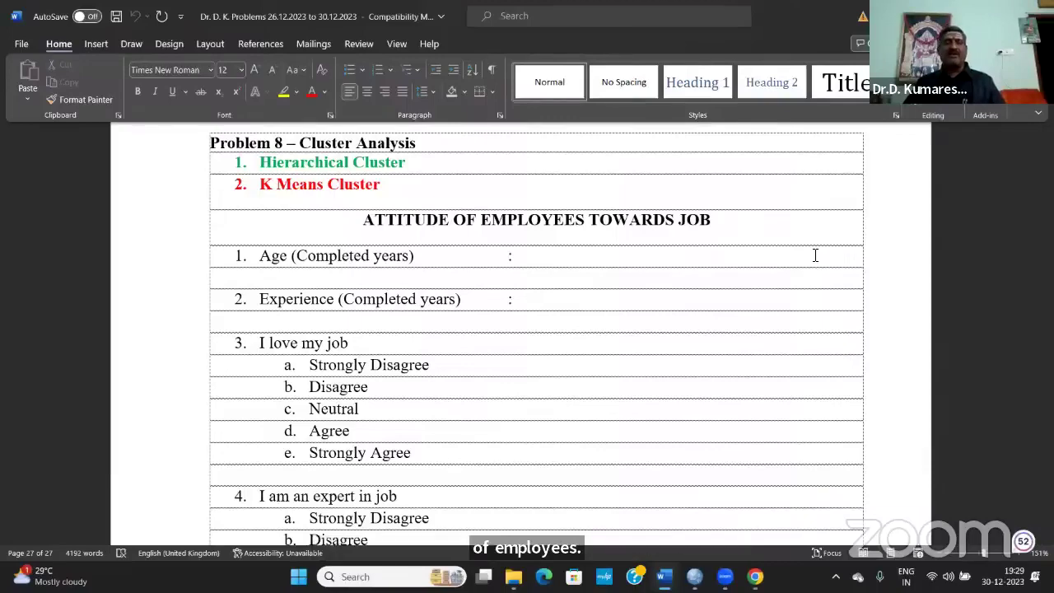
{"action": "left_click", "coordinate": [569, 262]}
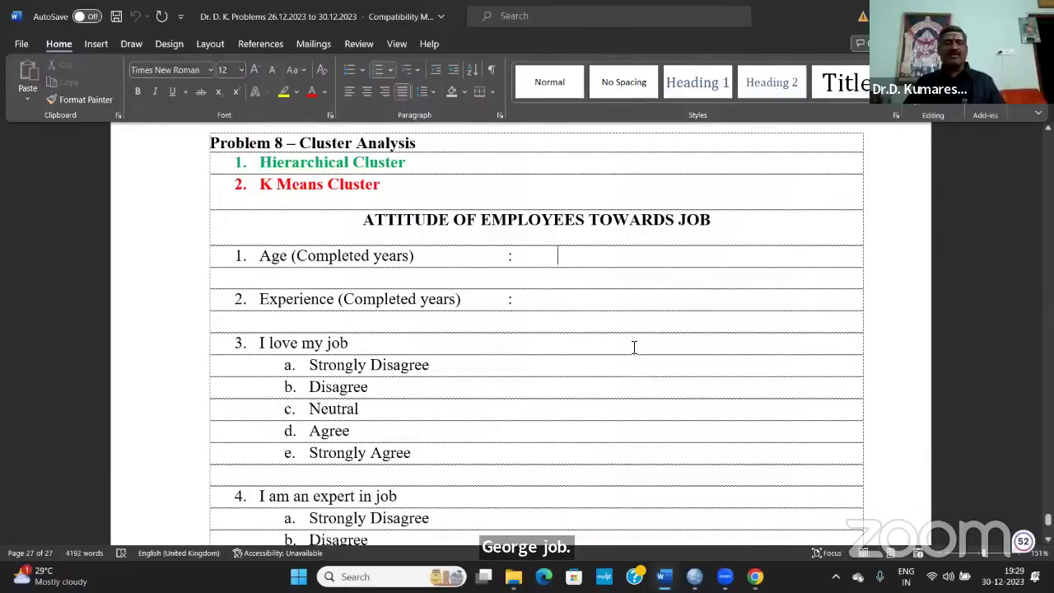
{"action": "scroll", "coordinate": [634, 346], "scroll_direction": "down", "scroll_amount": 8}
{"action": "scroll", "coordinate": [633, 347], "scroll_direction": "up", "scroll_amount": 8}
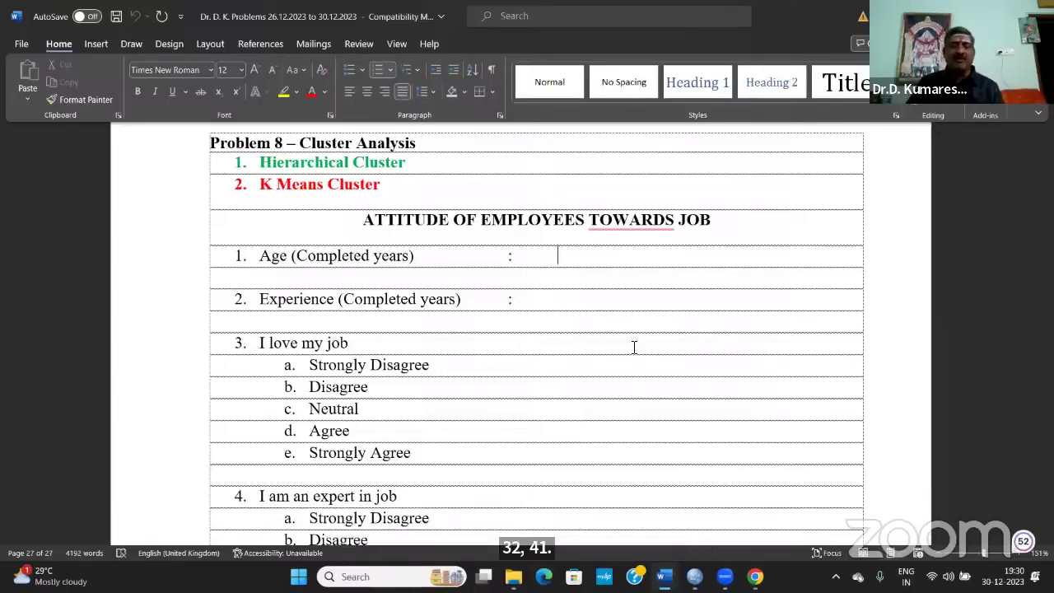
{"action": "key", "text": "Down"}
{"action": "key", "text": "Down"}
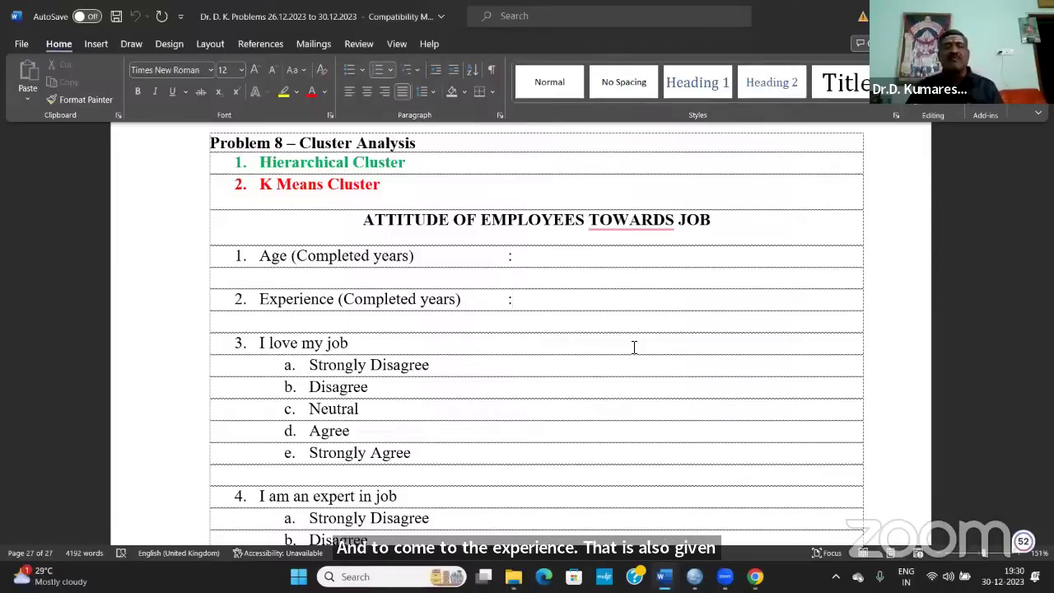
{"action": "key", "text": "Left"}
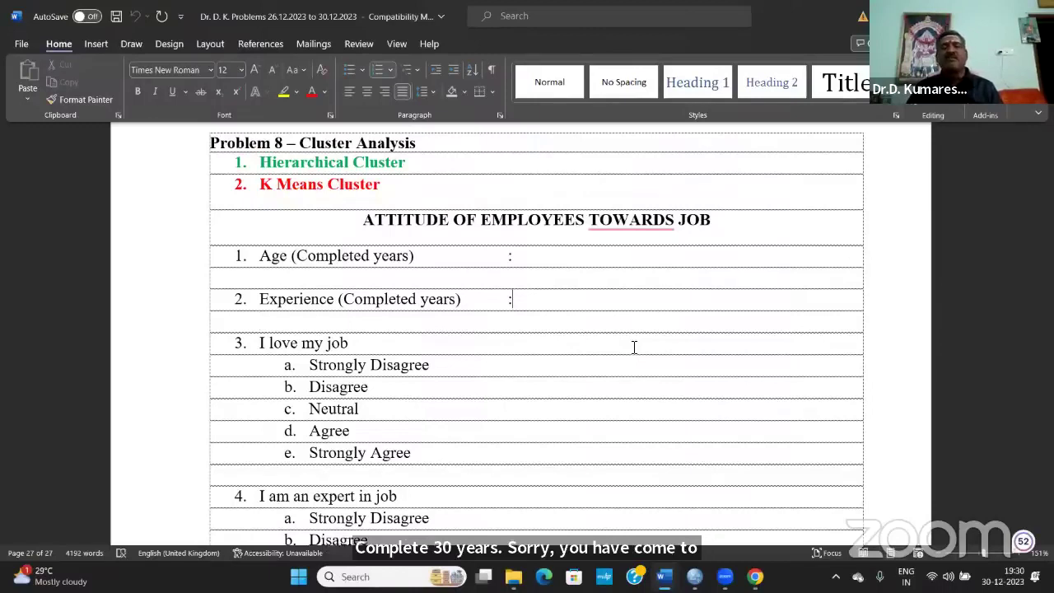
{"action": "key", "text": "Up"}
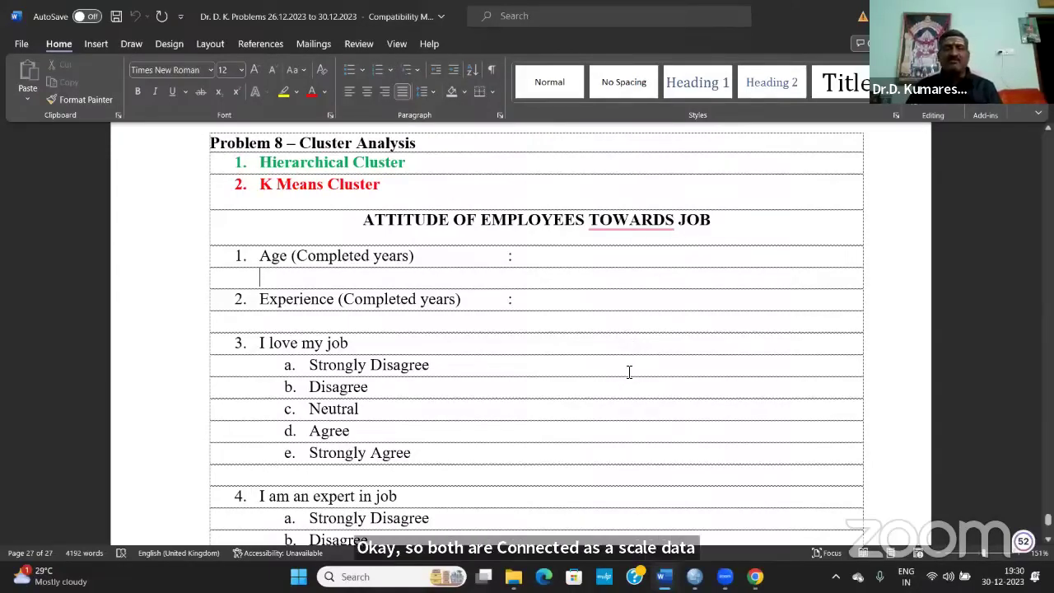
Examine the three job-attitude statements and their five-point agreement options in the Problem 8 questionnaire.
{"action": "scroll", "coordinate": [628, 372], "scroll_direction": "down", "scroll_amount": 3}
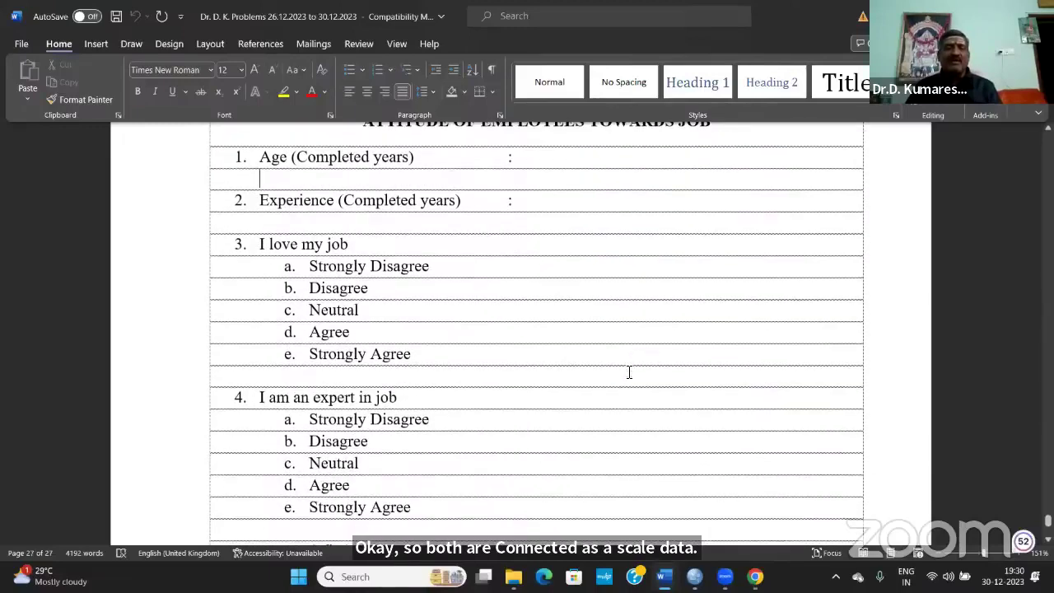
{"action": "scroll", "coordinate": [628, 372], "scroll_direction": "down", "scroll_amount": 3}
{"action": "scroll", "coordinate": [628, 372], "scroll_direction": "up", "scroll_amount": 1}
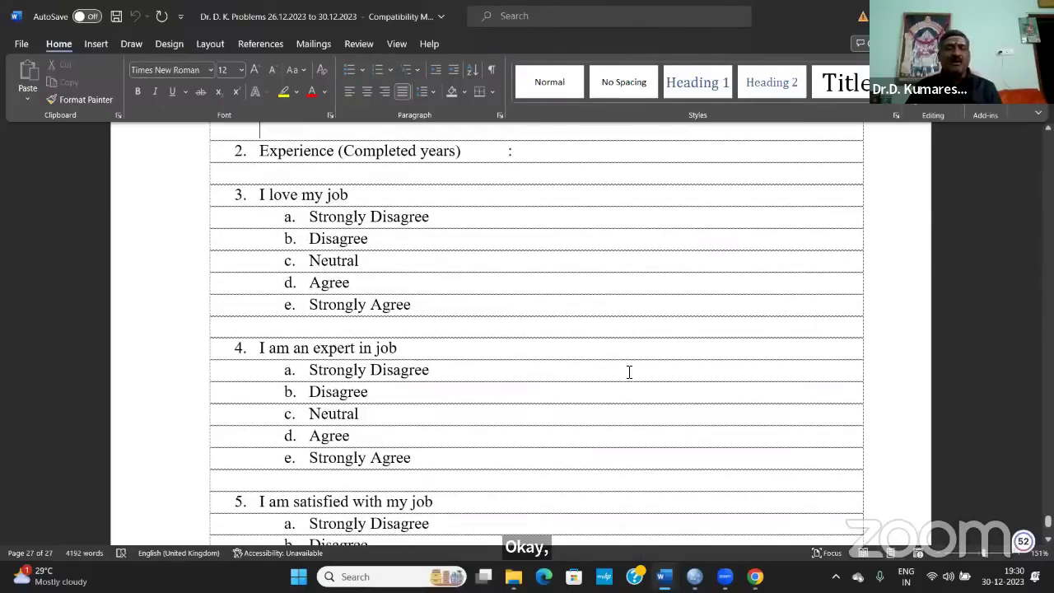
{"action": "scroll", "coordinate": [628, 372], "scroll_direction": "down", "scroll_amount": 2}
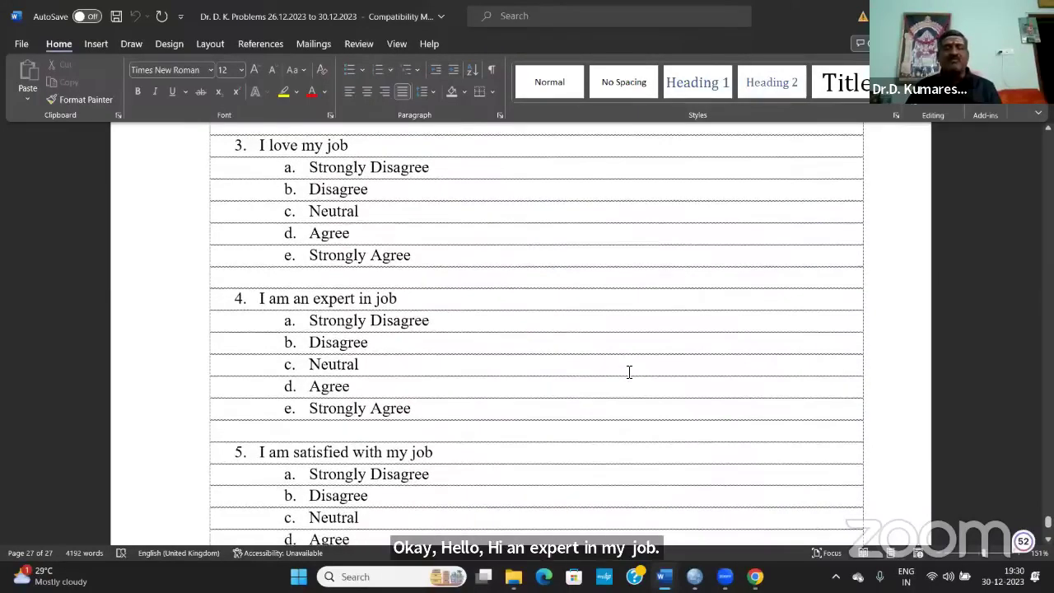
{"action": "scroll", "coordinate": [628, 372], "scroll_direction": "up", "scroll_amount": 8}
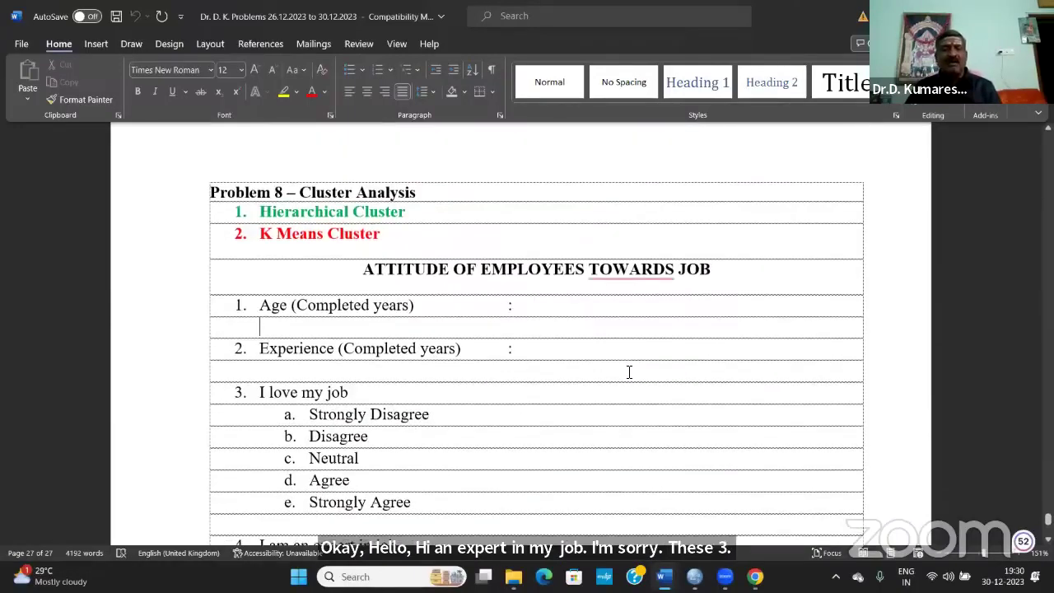
{"action": "scroll", "coordinate": [628, 372], "scroll_direction": "down", "scroll_amount": 3}
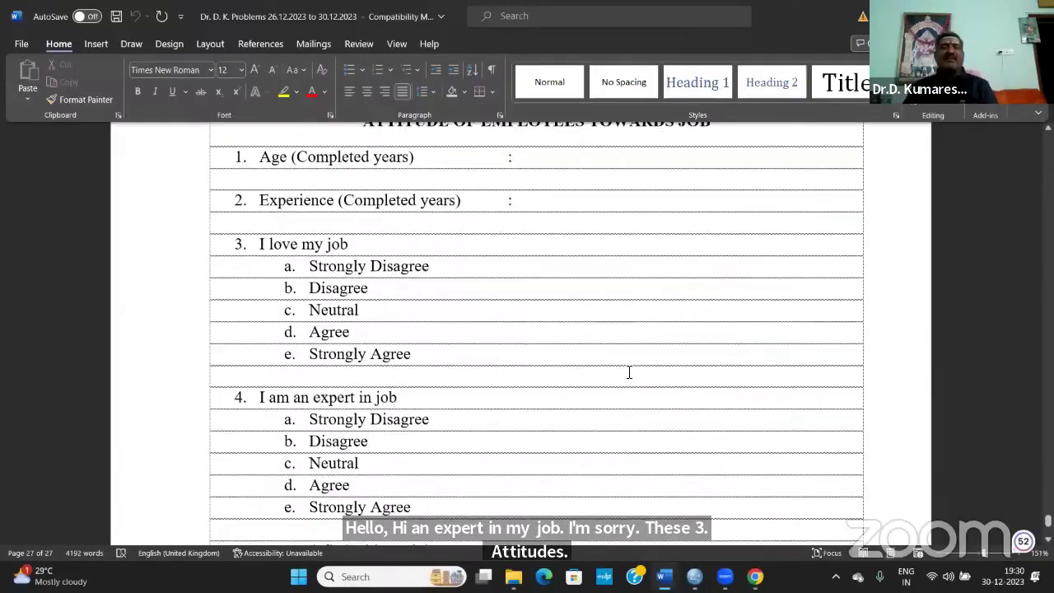
{"action": "left_click", "coordinate": [451, 275]}
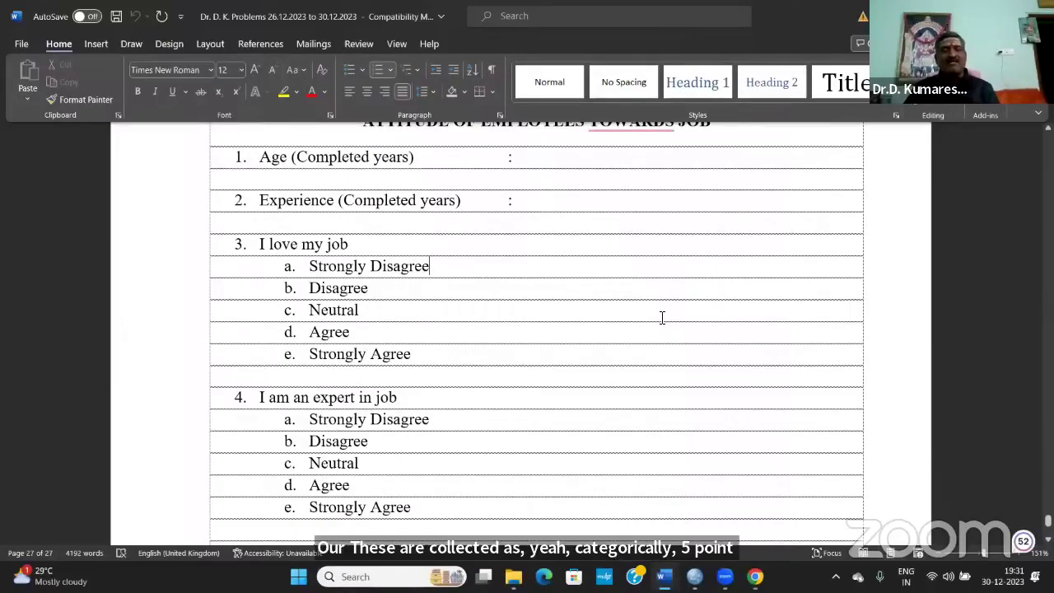
{"action": "scroll", "coordinate": [661, 318], "scroll_direction": "down", "scroll_amount": 5}
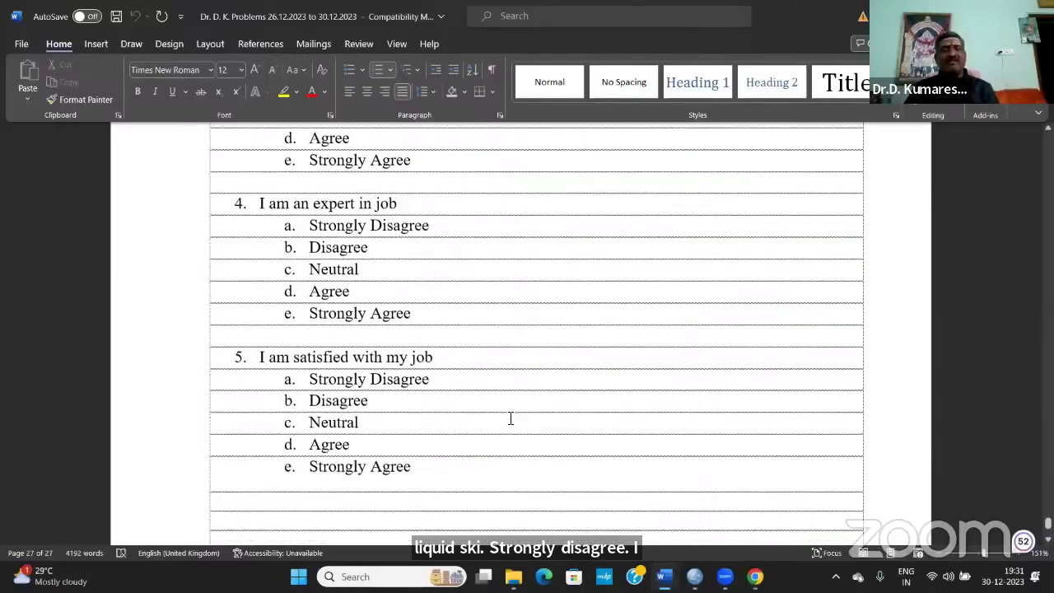
{"action": "scroll", "coordinate": [510, 418], "scroll_direction": "up", "scroll_amount": 8}
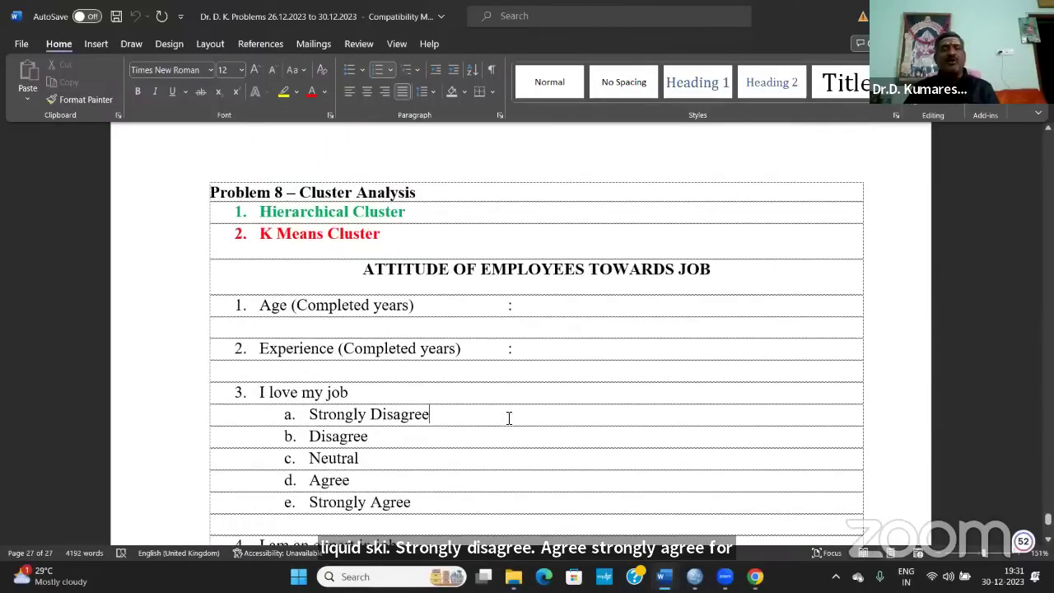
{"action": "scroll", "coordinate": [508, 418], "scroll_direction": "down", "scroll_amount": 1}
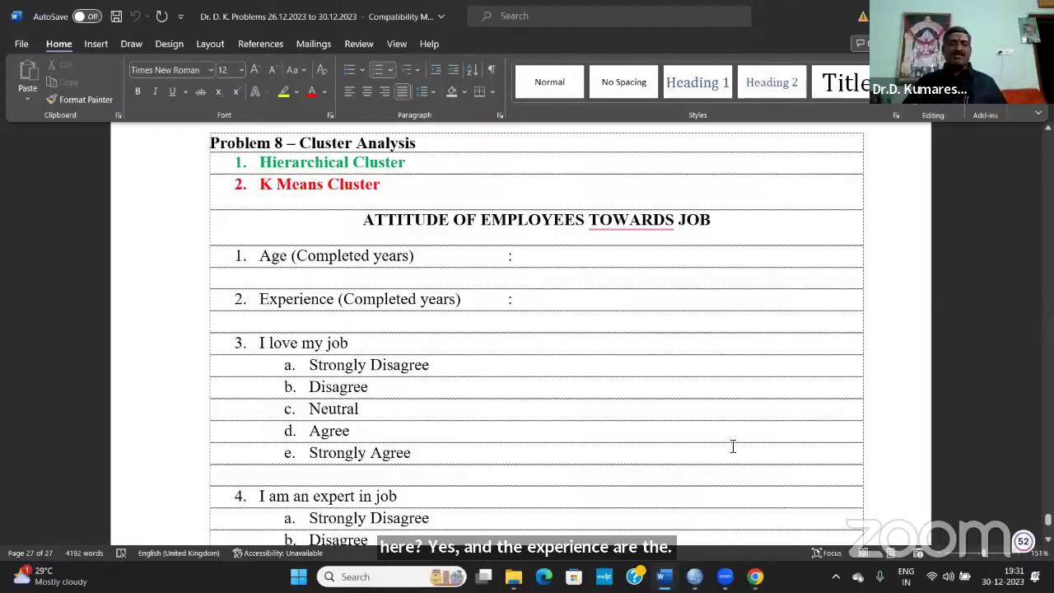
{"action": "scroll", "coordinate": [733, 445], "scroll_direction": "down", "scroll_amount": 3}
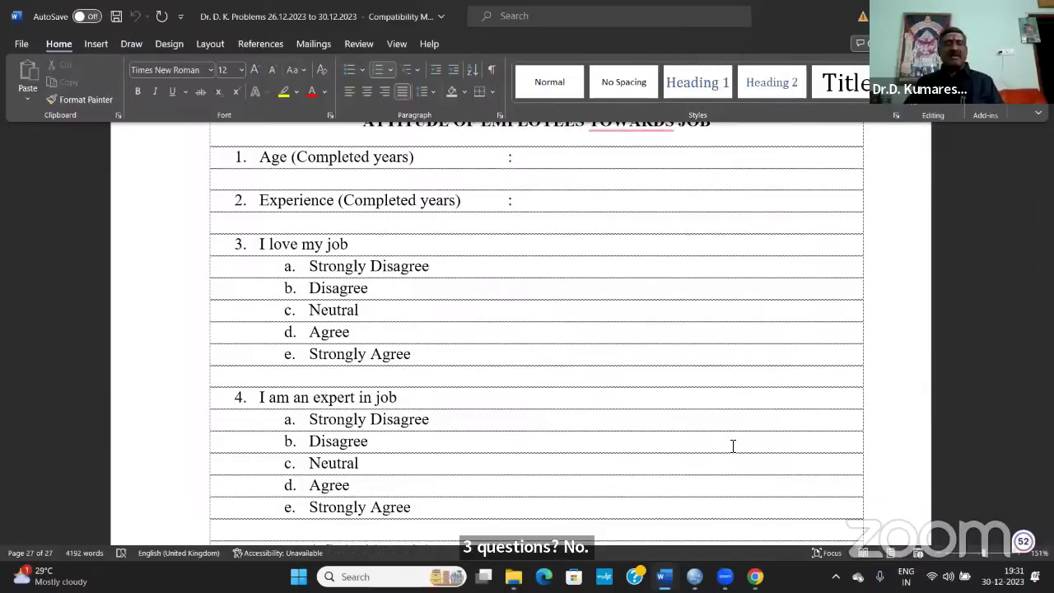
{"action": "scroll", "coordinate": [721, 489], "scroll_direction": "down", "scroll_amount": 6}
{"action": "scroll", "coordinate": [721, 491], "scroll_direction": "up", "scroll_amount": 9}
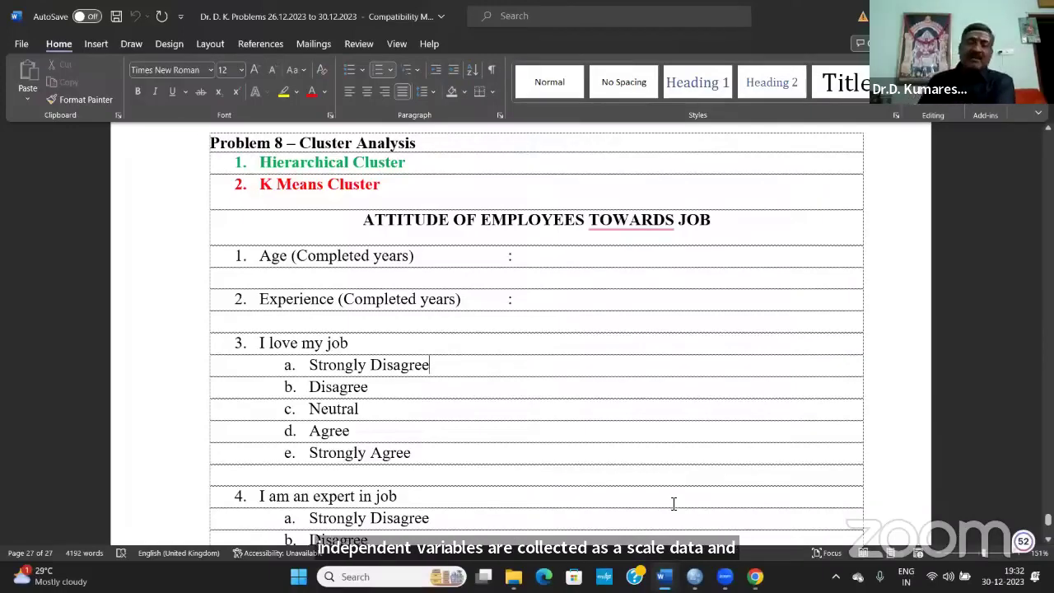
{"action": "scroll", "coordinate": [724, 481], "scroll_direction": "down", "scroll_amount": 5}
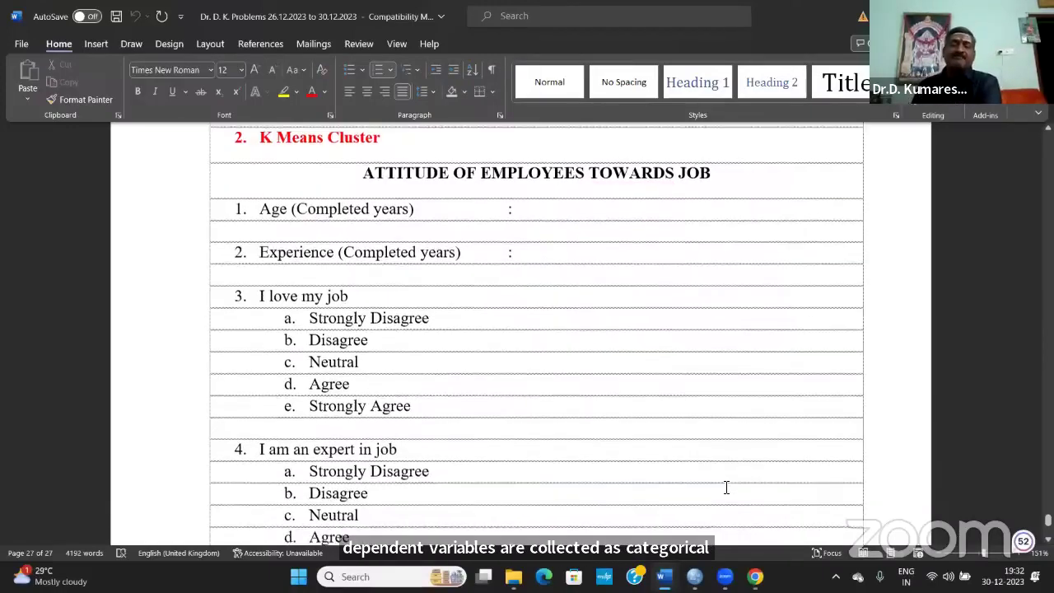
{"action": "scroll", "coordinate": [726, 486], "scroll_direction": "down", "scroll_amount": 2}
Switch to the SPSS Data Editor with the data file and open the Hierarchical Cluster analysis.
{"action": "mouse_move", "coordinate": [729, 575]}
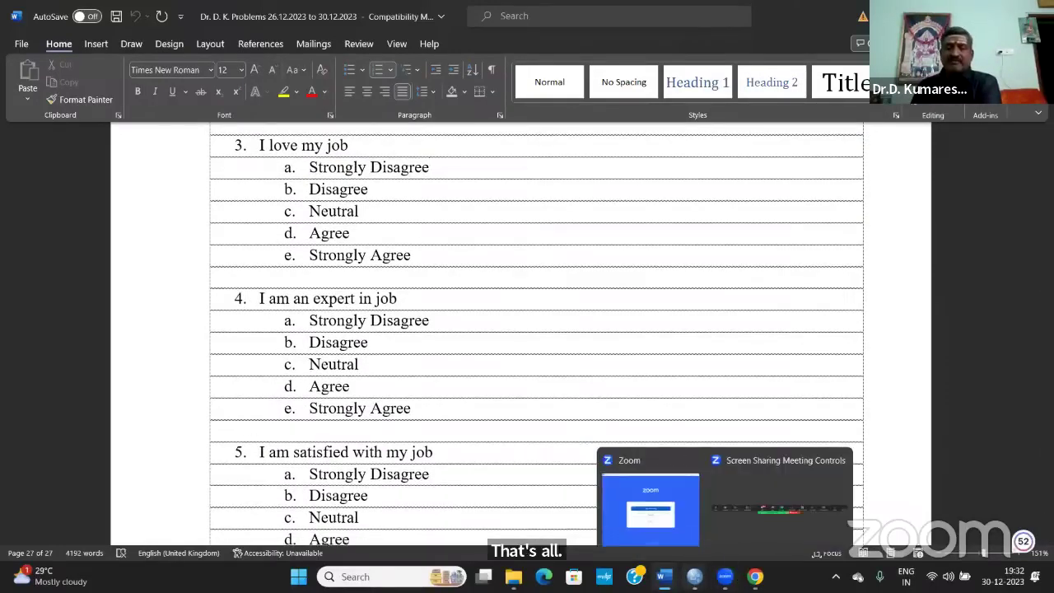
{"action": "mouse_move", "coordinate": [694, 576]}
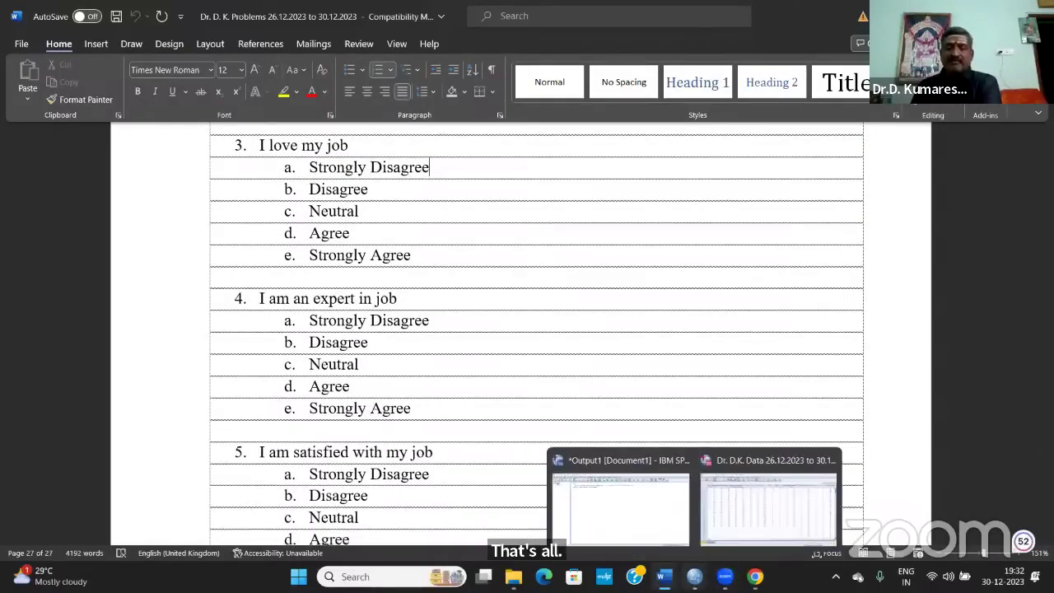
{"action": "left_click", "coordinate": [764, 478]}
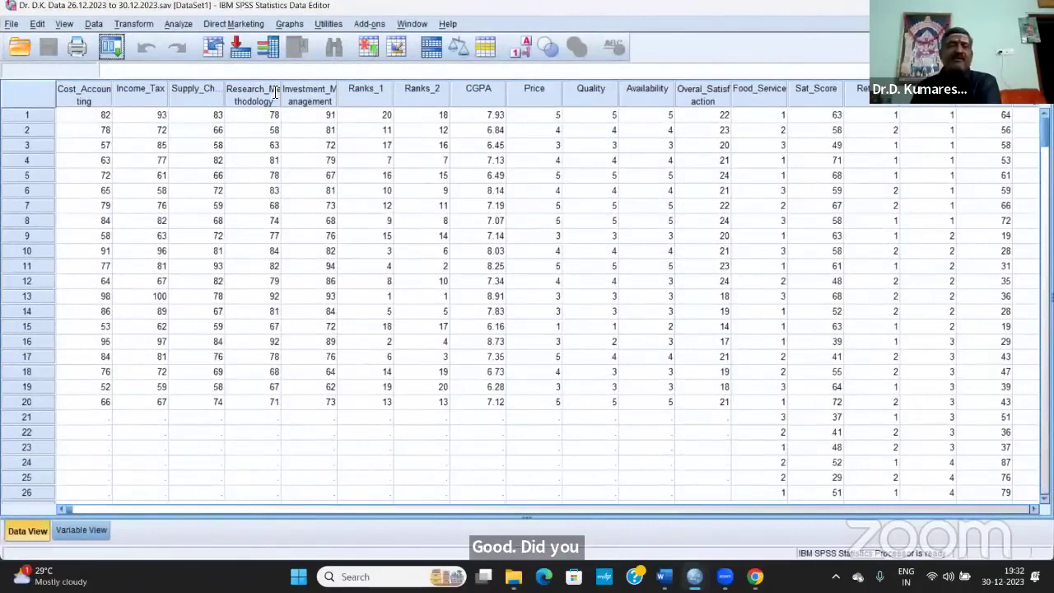
{"action": "left_click", "coordinate": [180, 23]}
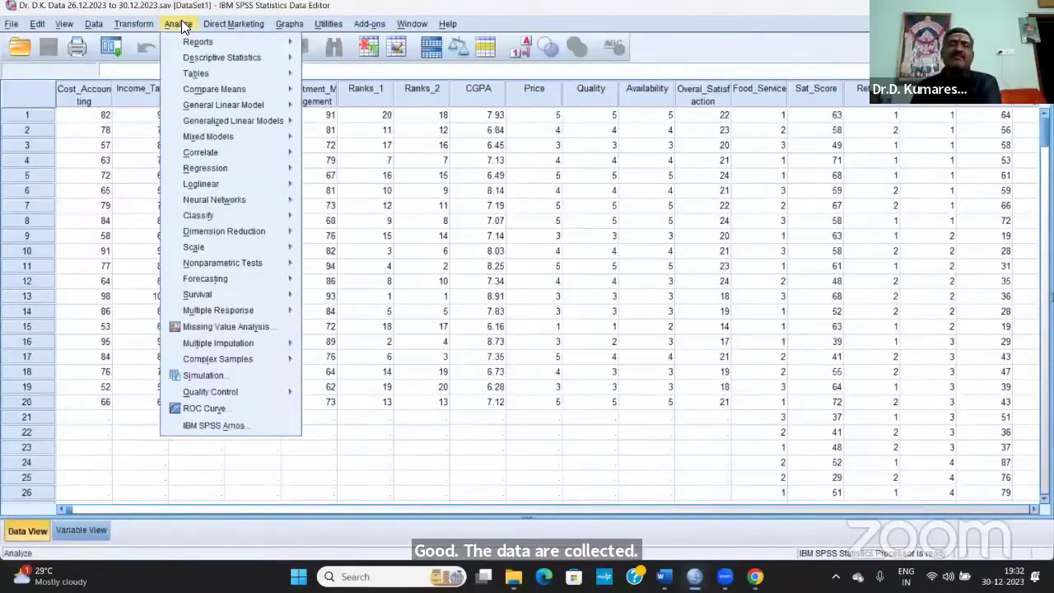
{"action": "mouse_move", "coordinate": [224, 216]}
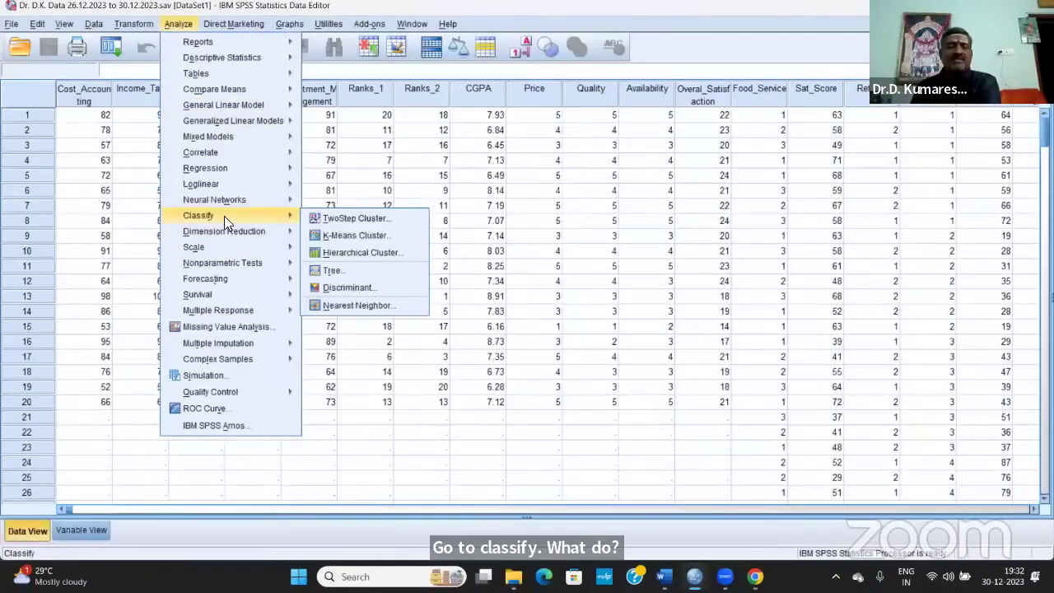
{"action": "left_click", "coordinate": [403, 251]}
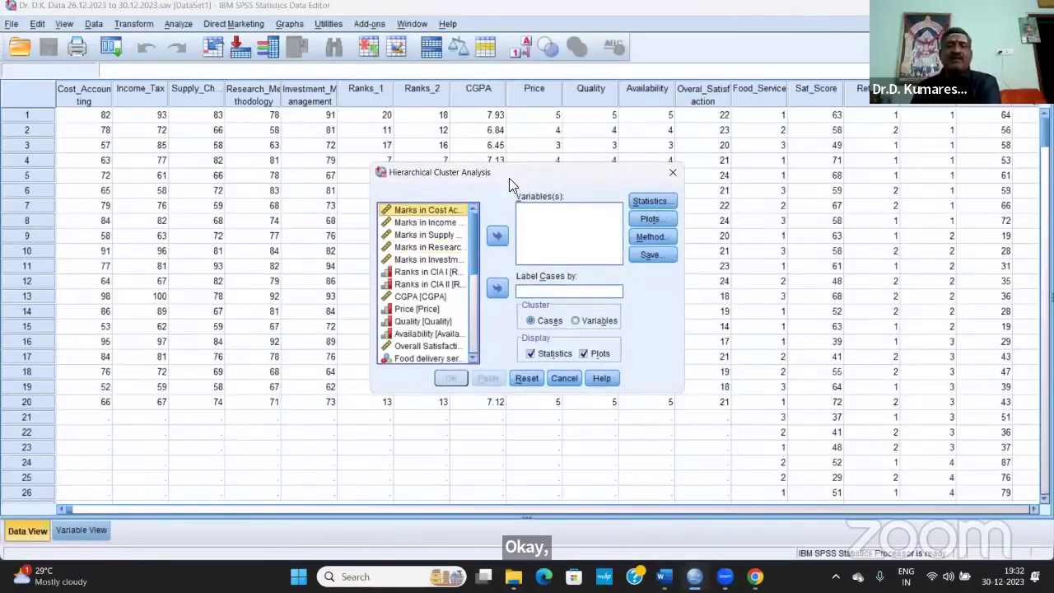
{"action": "left_click_drag", "start_coordinate": [509, 178], "coordinate": [393, 146]}
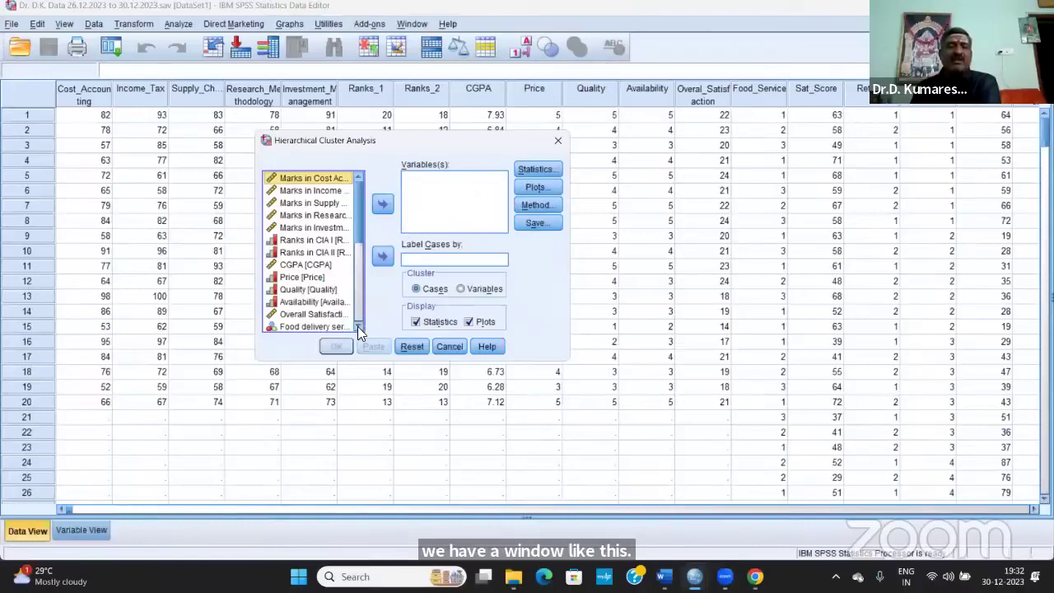
Add Age, Work Experience and the three job-attitude items (love my job, expert in my job, satisfied with my job) as clustering variables.
{"action": "scroll", "coordinate": [357, 326], "scroll_direction": "down", "scroll_amount": 8}
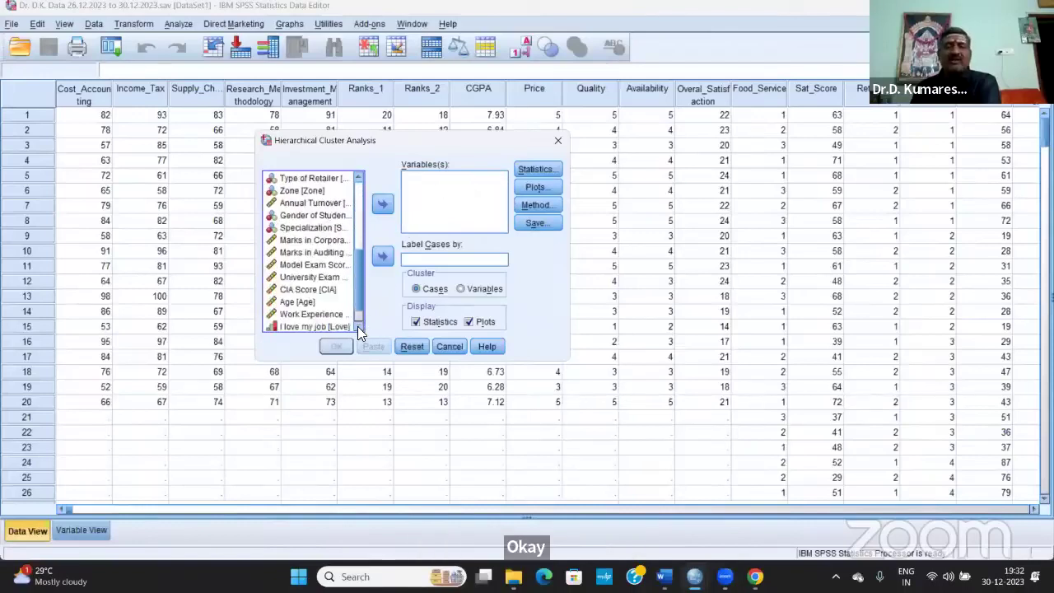
{"action": "left_click", "coordinate": [300, 277]}
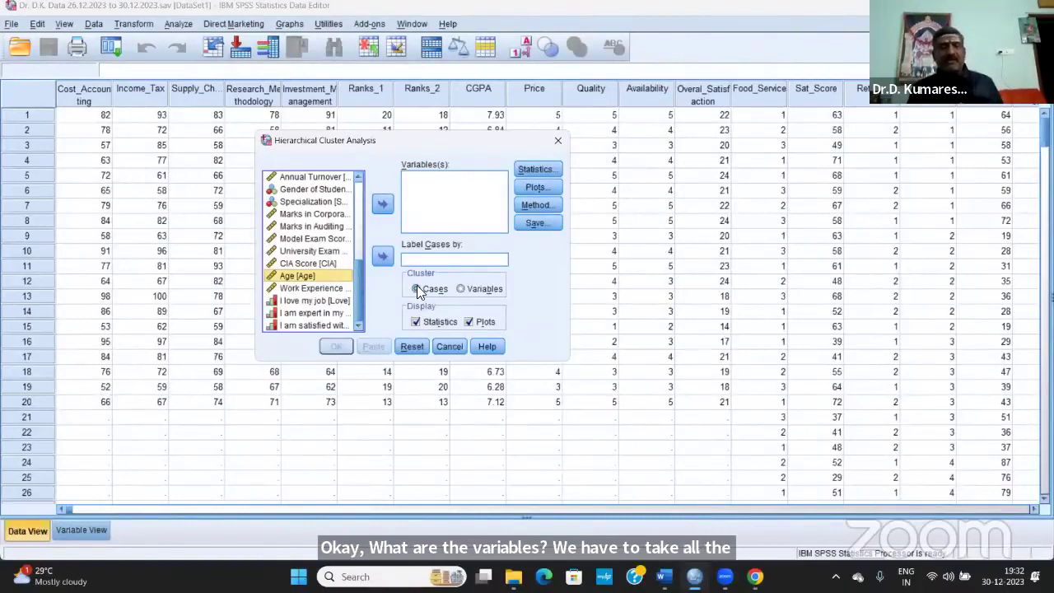
{"action": "key", "text": "shift+Down"}
{"action": "key", "text": "shift+Down"}
{"action": "key", "text": "shift+Down"}
{"action": "key", "text": "shift+Down"}
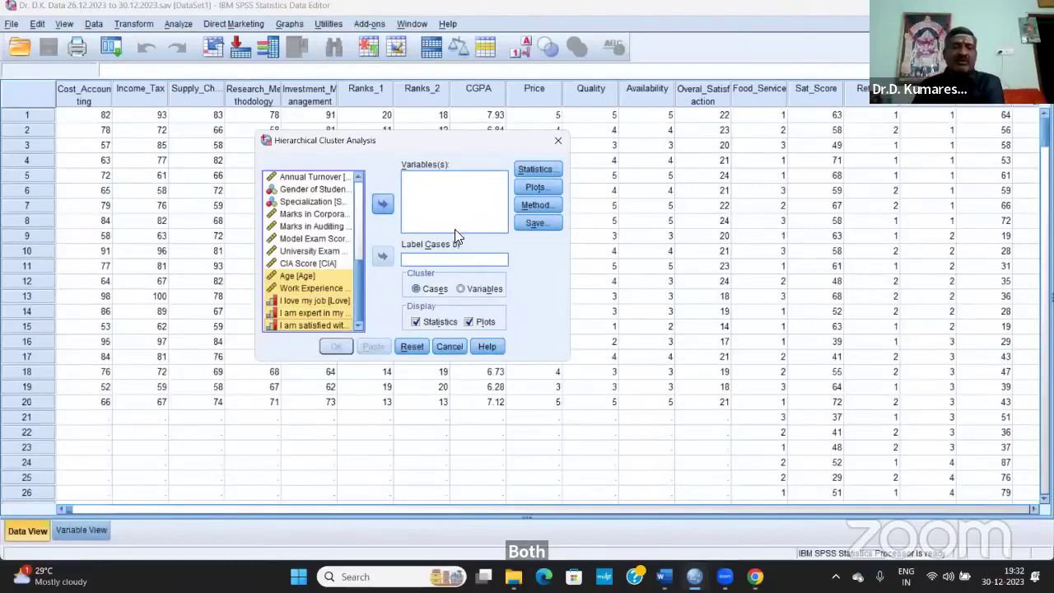
{"action": "left_click", "coordinate": [384, 204]}
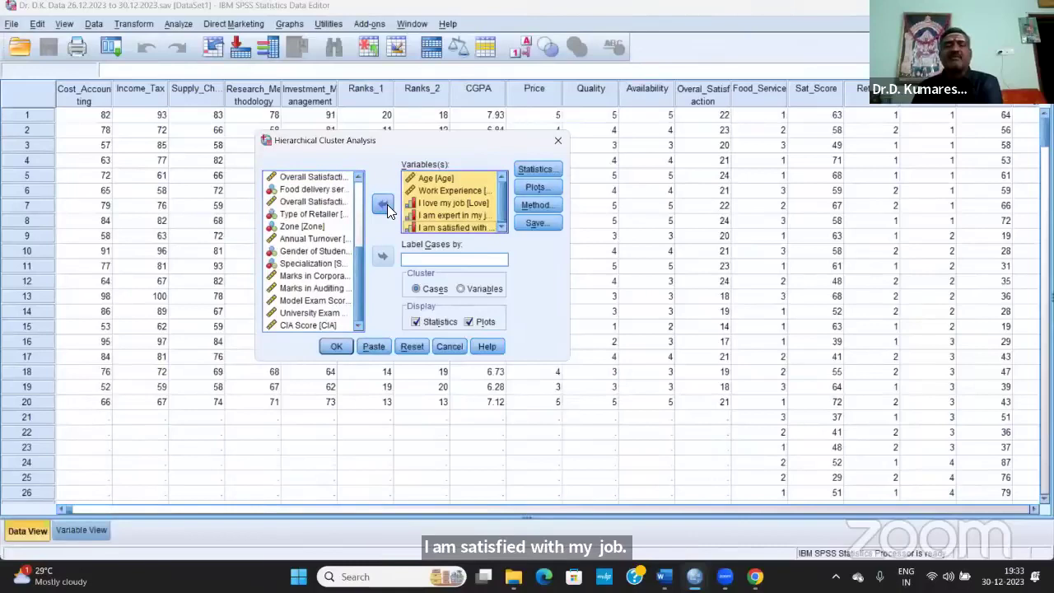
Accept the cluster statistics options with the agglomeration schedule and cluster membership set to None.
{"action": "left_click", "coordinate": [536, 169]}
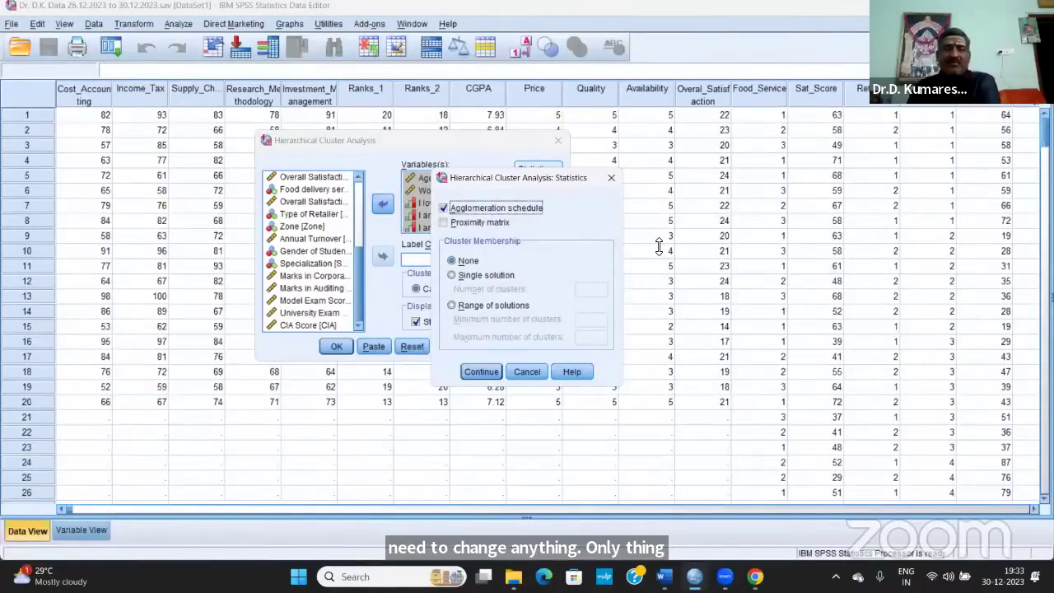
{"action": "left_click", "coordinate": [484, 373]}
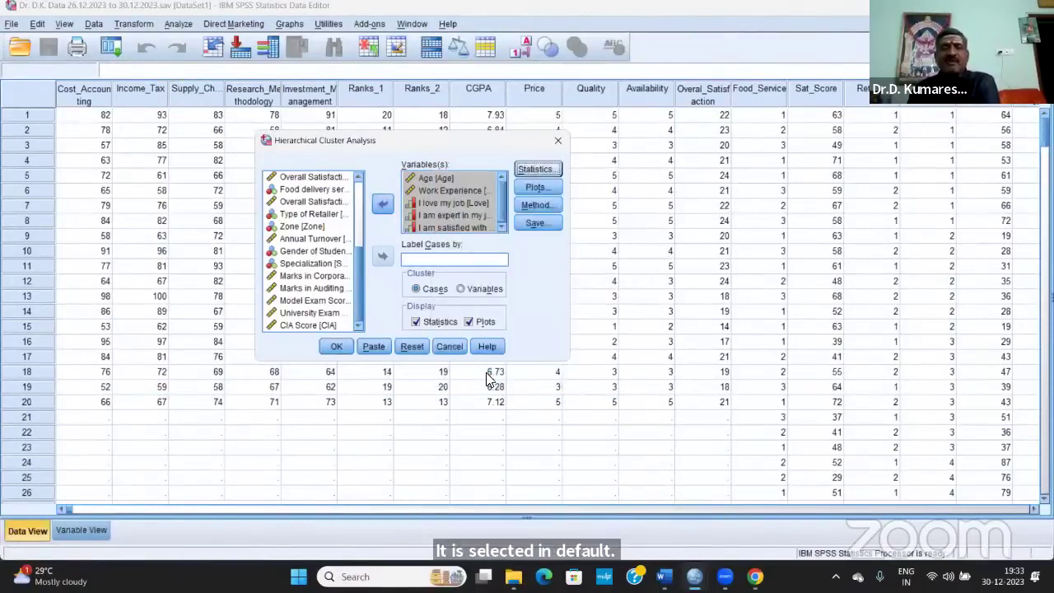
Accept the plot options with the dendrogram off, an icicle plot for all clusters and vertical orientation.
{"action": "left_click", "coordinate": [546, 186]}
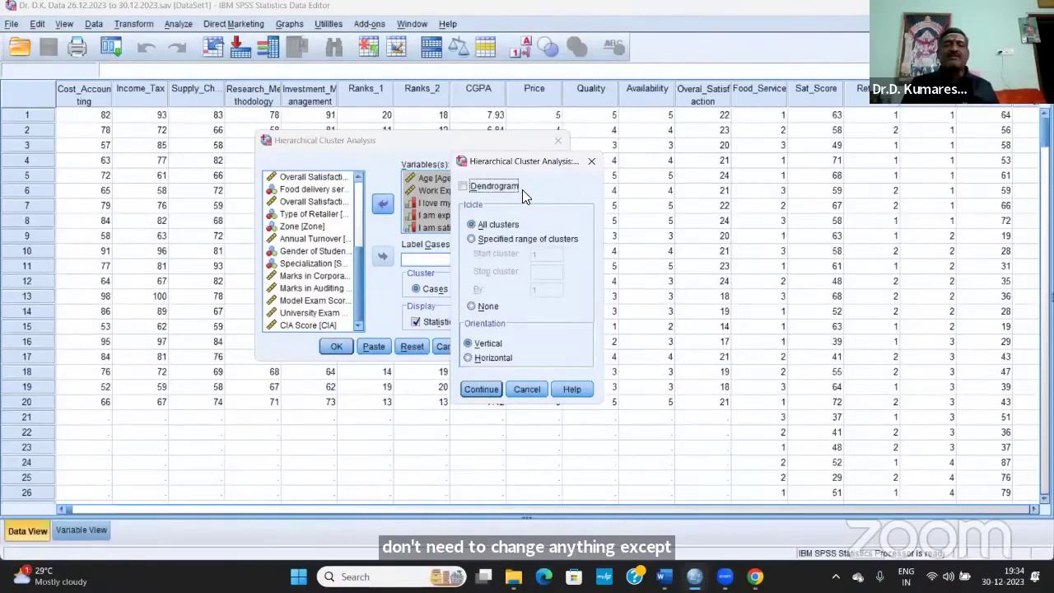
{"action": "left_click", "coordinate": [461, 188]}
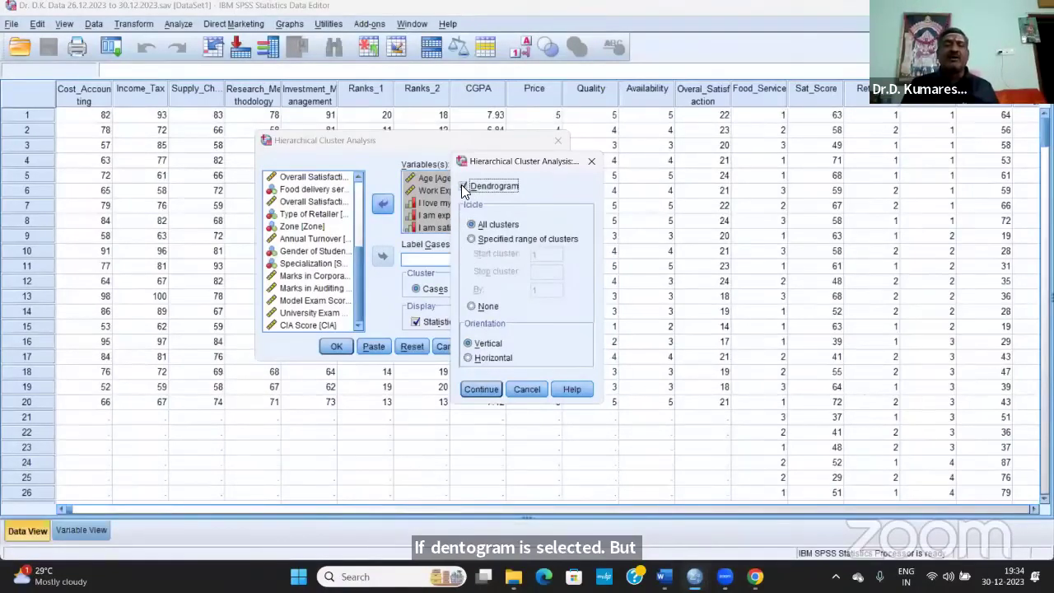
{"action": "left_click", "coordinate": [461, 185]}
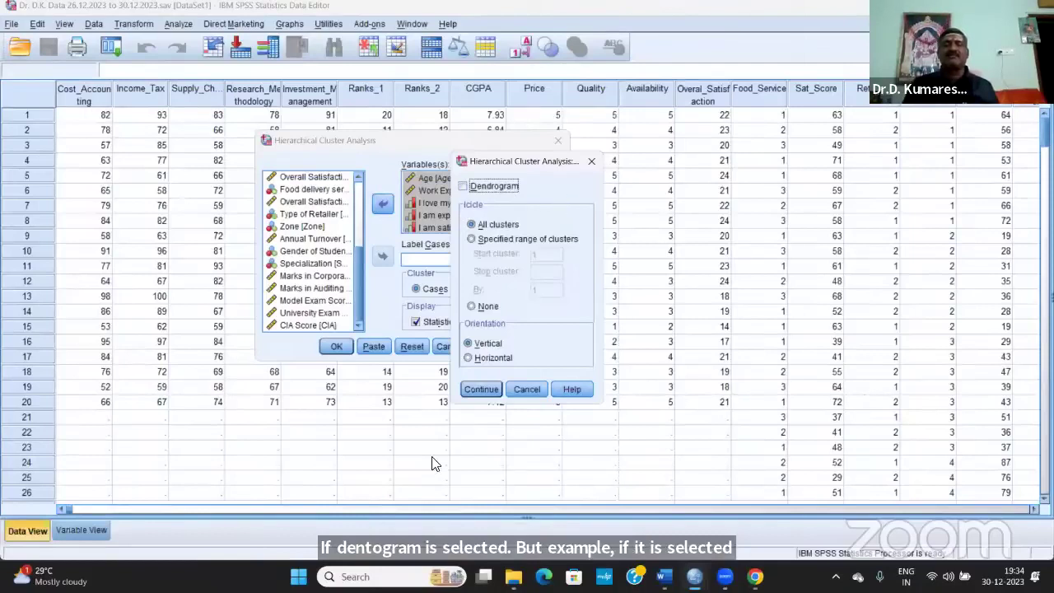
{"action": "left_click", "coordinate": [477, 389]}
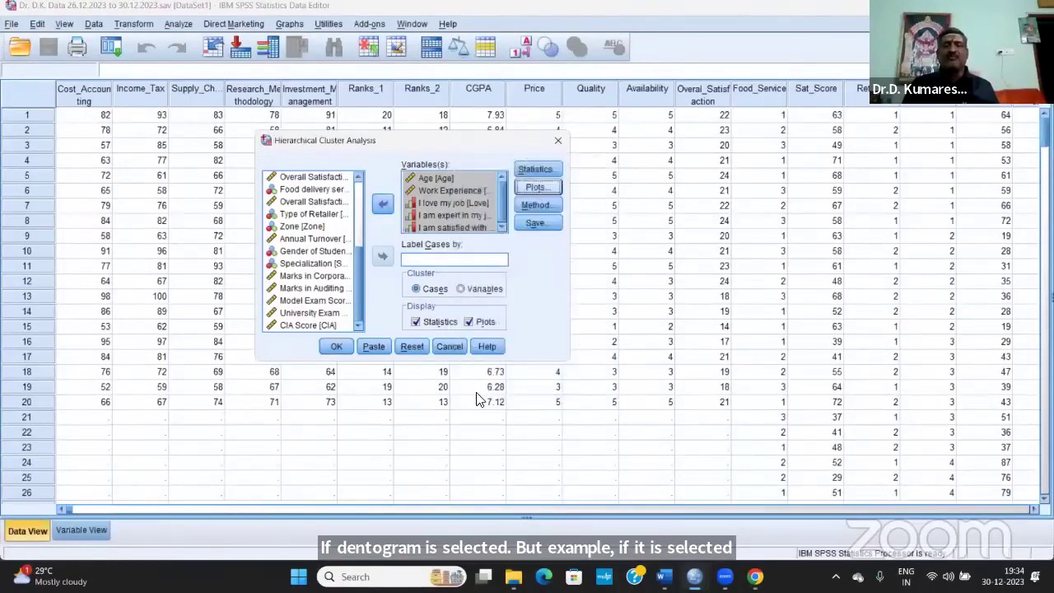
Set the cluster method to Ward's method with squared Euclidean distance as the interval measure, and run the analysis.
{"action": "left_click", "coordinate": [535, 206]}
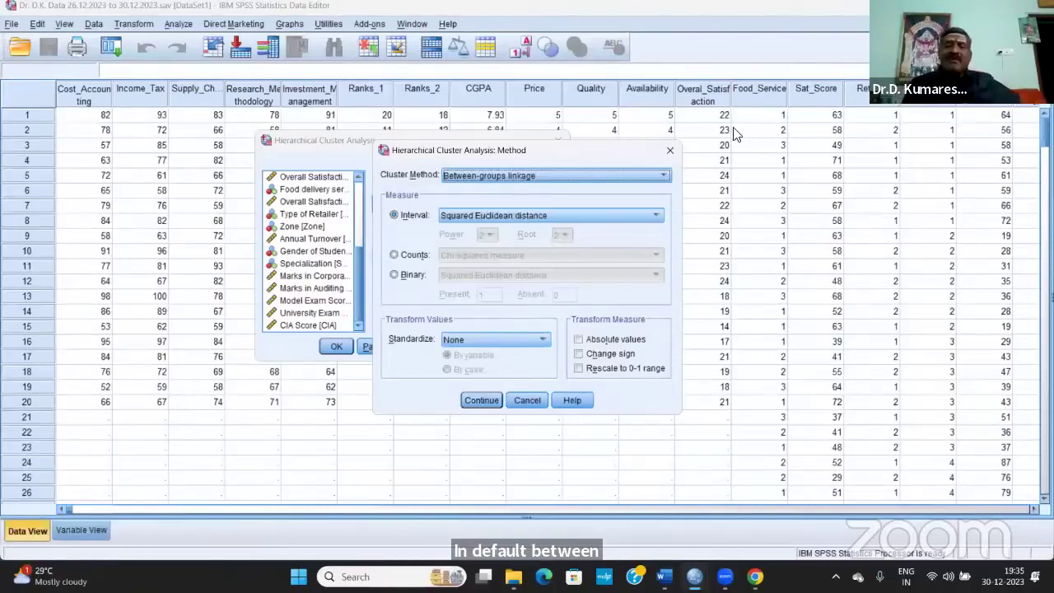
{"action": "left_click", "coordinate": [664, 179]}
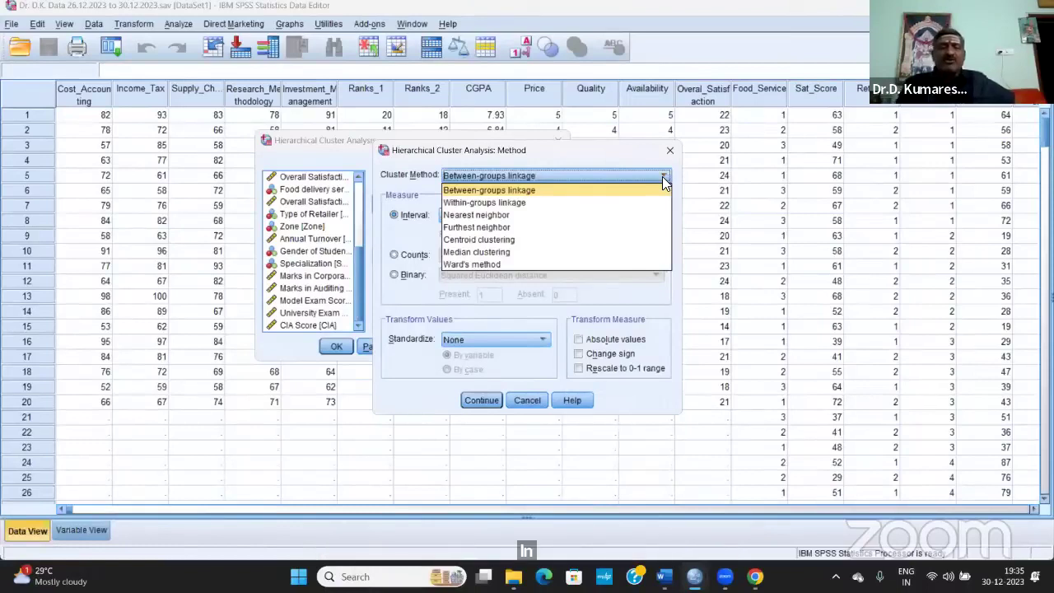
{"action": "left_click", "coordinate": [497, 265]}
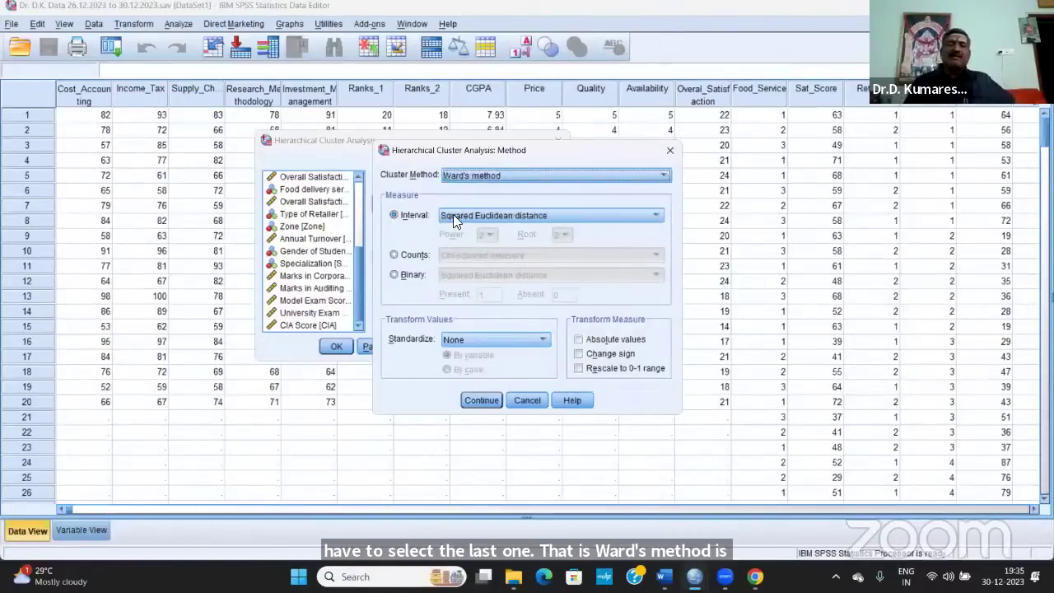
{"action": "left_click", "coordinate": [652, 216]}
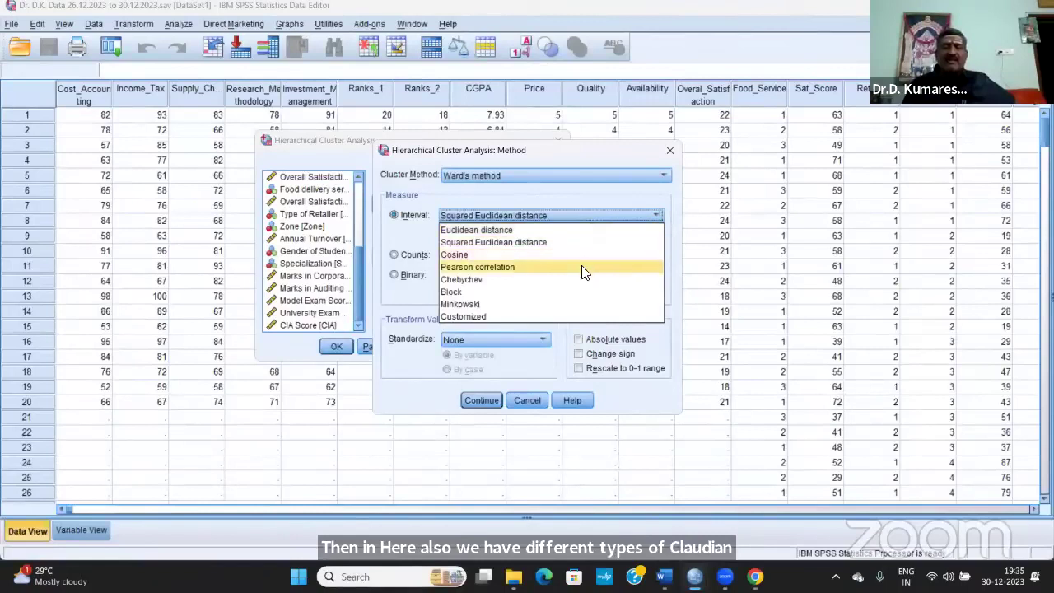
{"action": "left_click", "coordinate": [675, 218]}
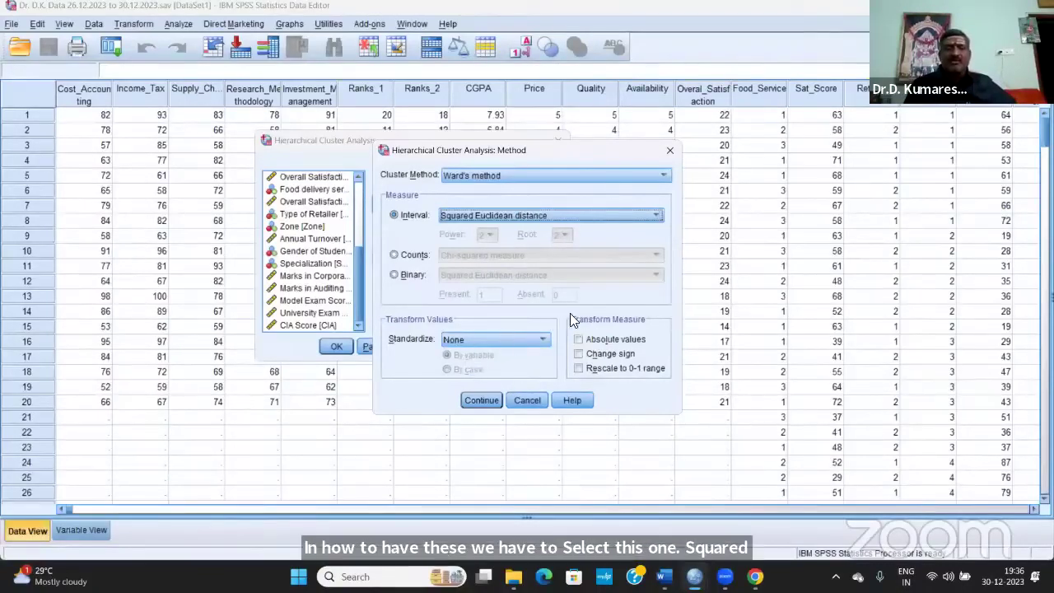
{"action": "left_click", "coordinate": [481, 402]}
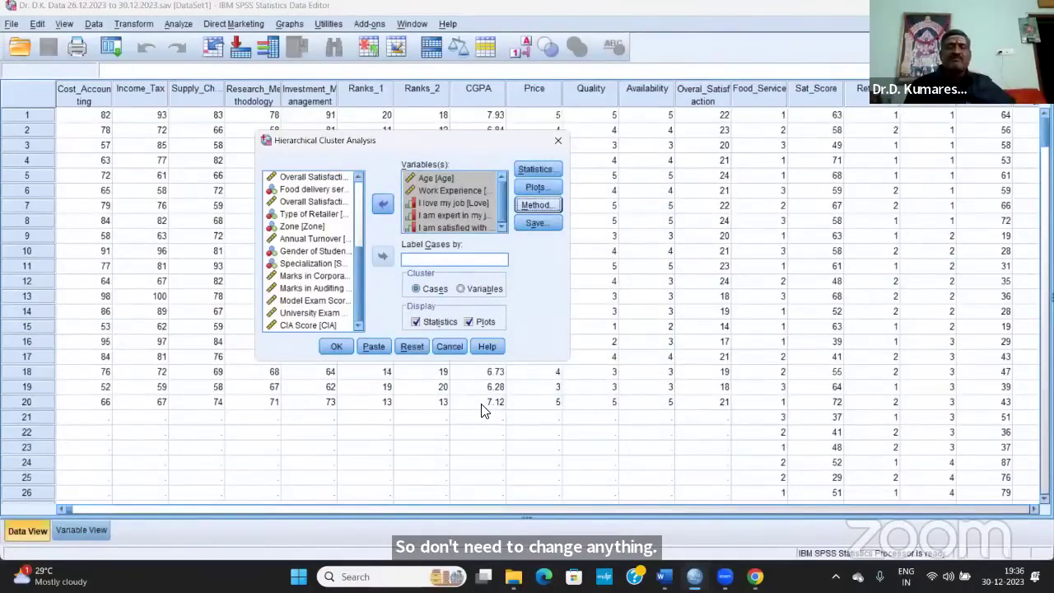
{"action": "left_click", "coordinate": [338, 346]}
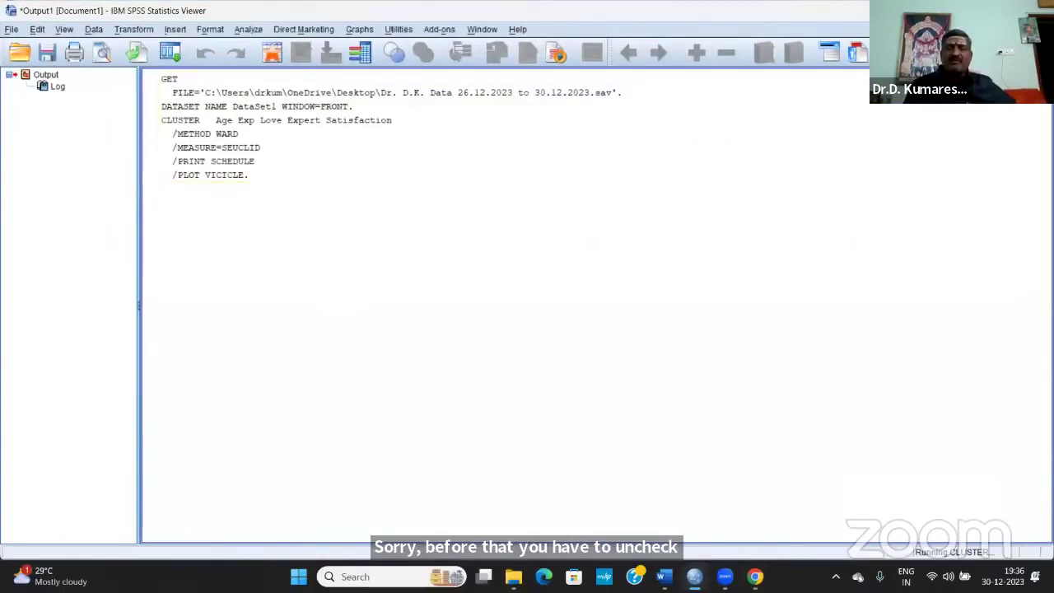
Return to the Data Editor with the data file and reopen the Hierarchical Cluster analysis.
{"action": "mouse_move", "coordinate": [694, 577]}
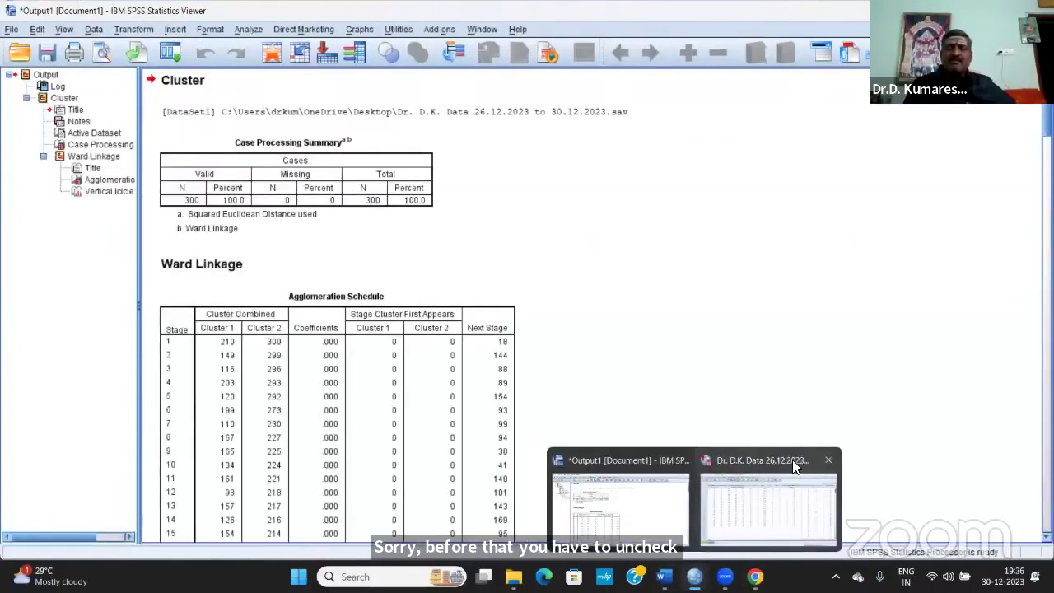
{"action": "left_click", "coordinate": [770, 493]}
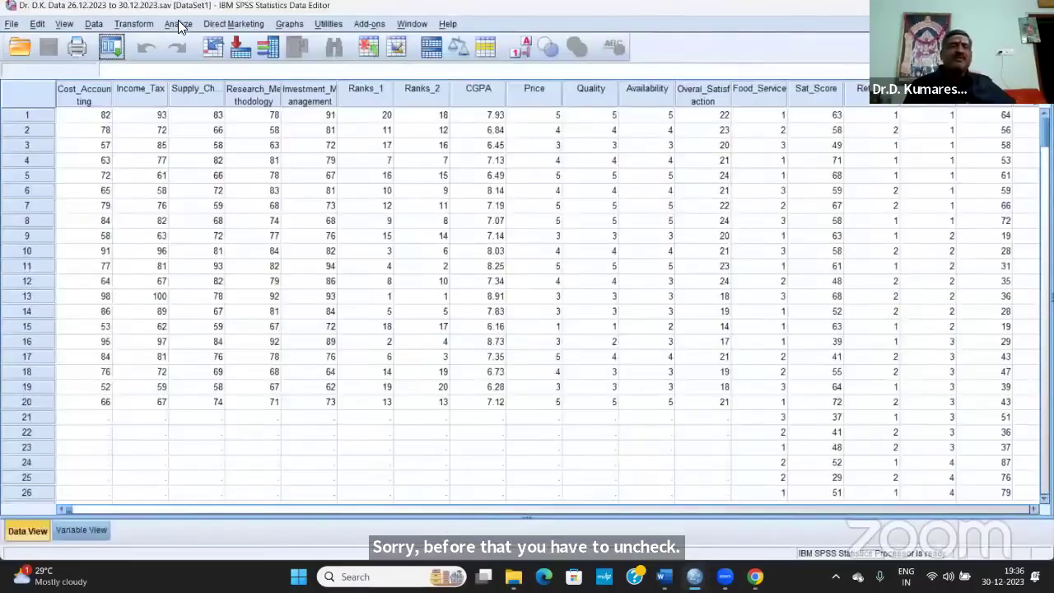
{"action": "left_click", "coordinate": [179, 24]}
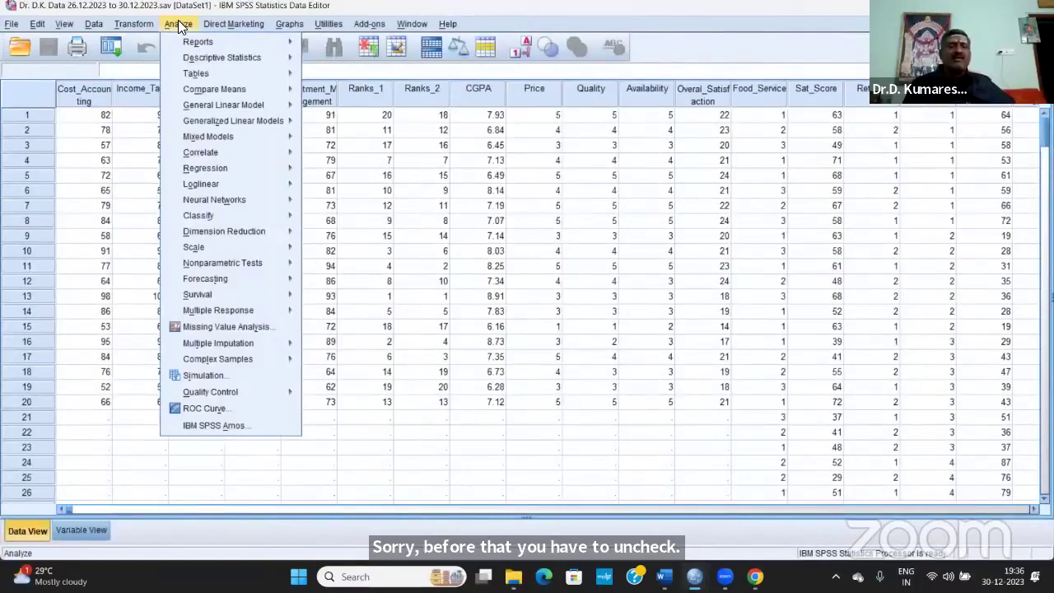
{"action": "mouse_move", "coordinate": [205, 217]}
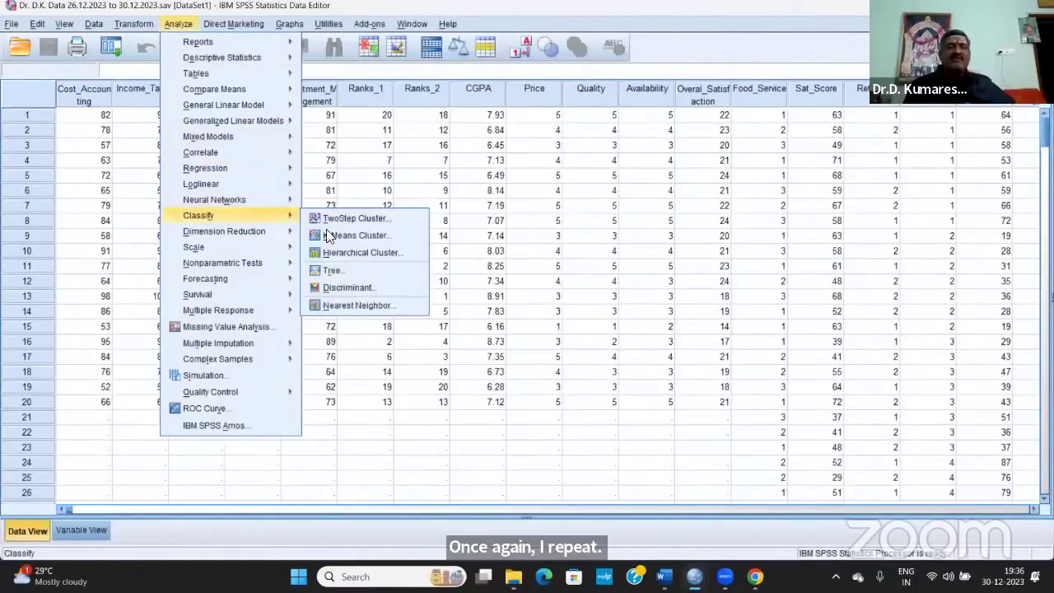
{"action": "left_click", "coordinate": [376, 251]}
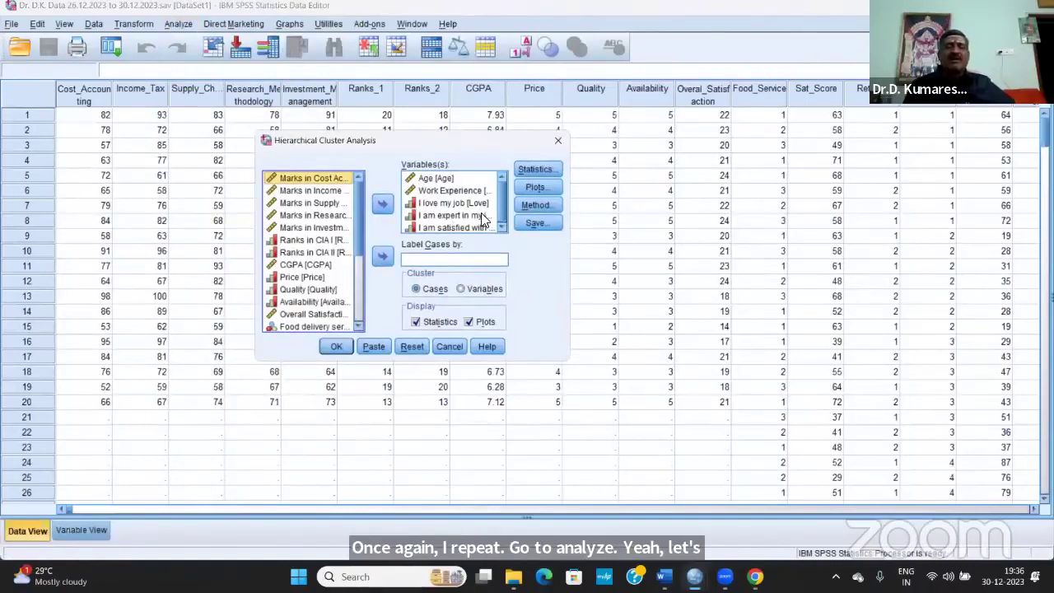
Review the statistics and plot options of the cluster analysis without changing them.
{"action": "left_click", "coordinate": [535, 169]}
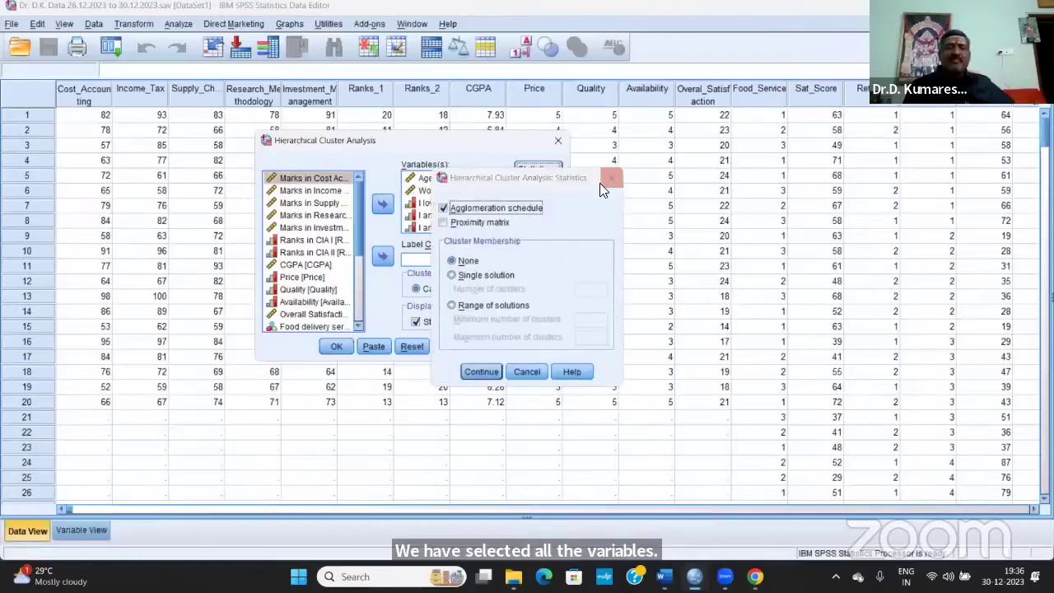
{"action": "left_click", "coordinate": [609, 181]}
{"action": "left_click", "coordinate": [545, 189]}
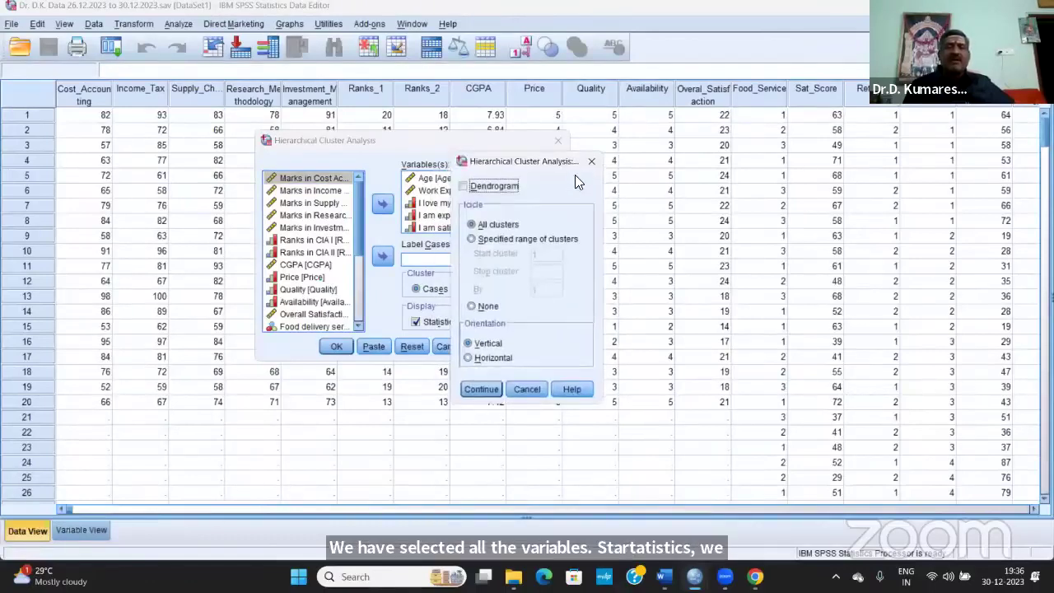
{"action": "left_click", "coordinate": [591, 168]}
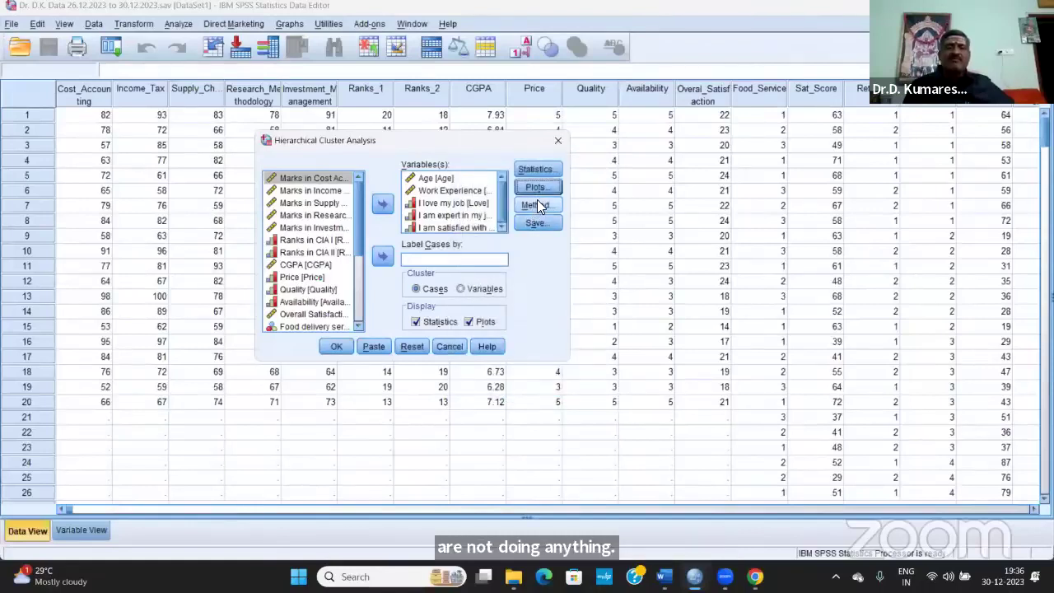
Rerun the cluster analysis with Ward's method, squared Euclidean distance and the plots display turned off.
{"action": "left_click", "coordinate": [537, 199]}
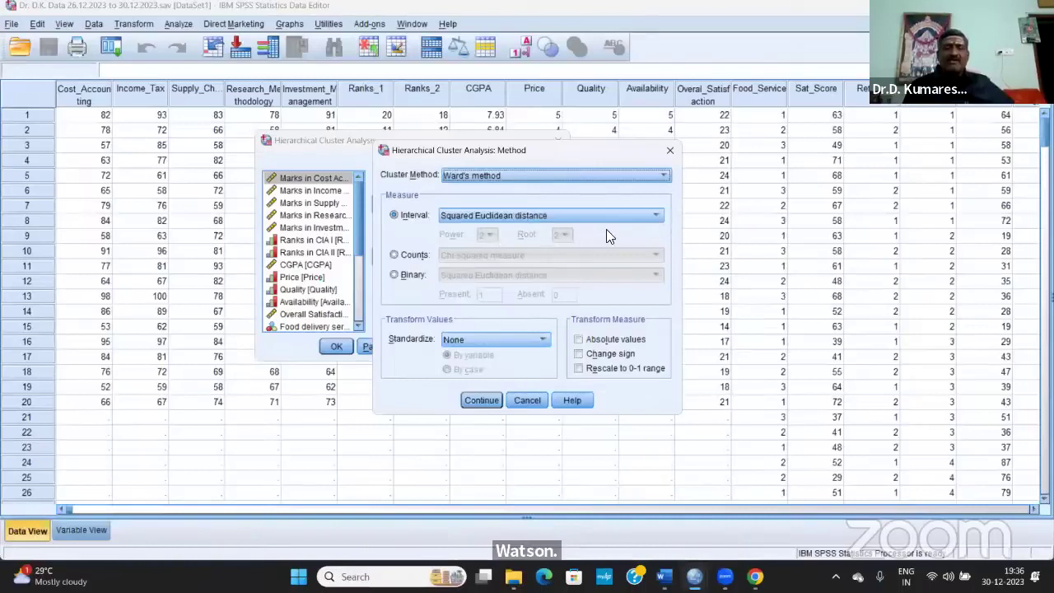
{"action": "left_click", "coordinate": [481, 400]}
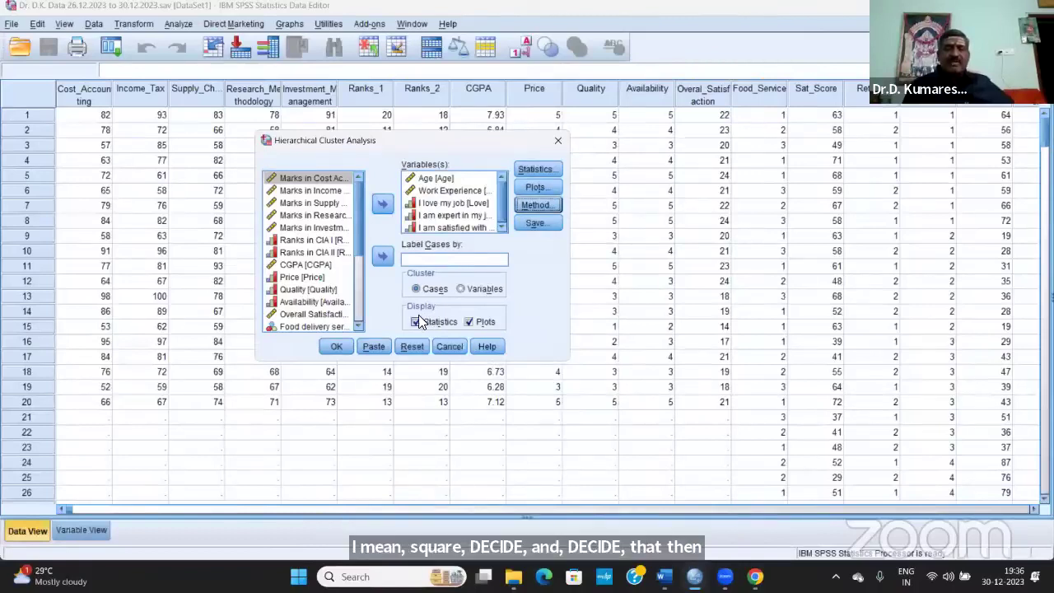
{"action": "left_click", "coordinate": [469, 321]}
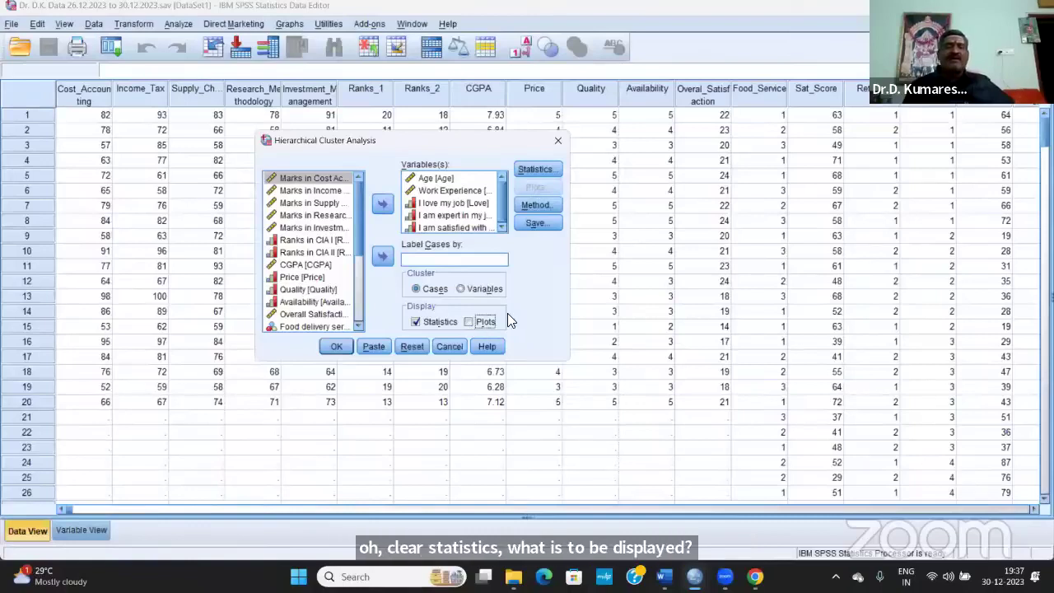
{"action": "left_click", "coordinate": [337, 347]}
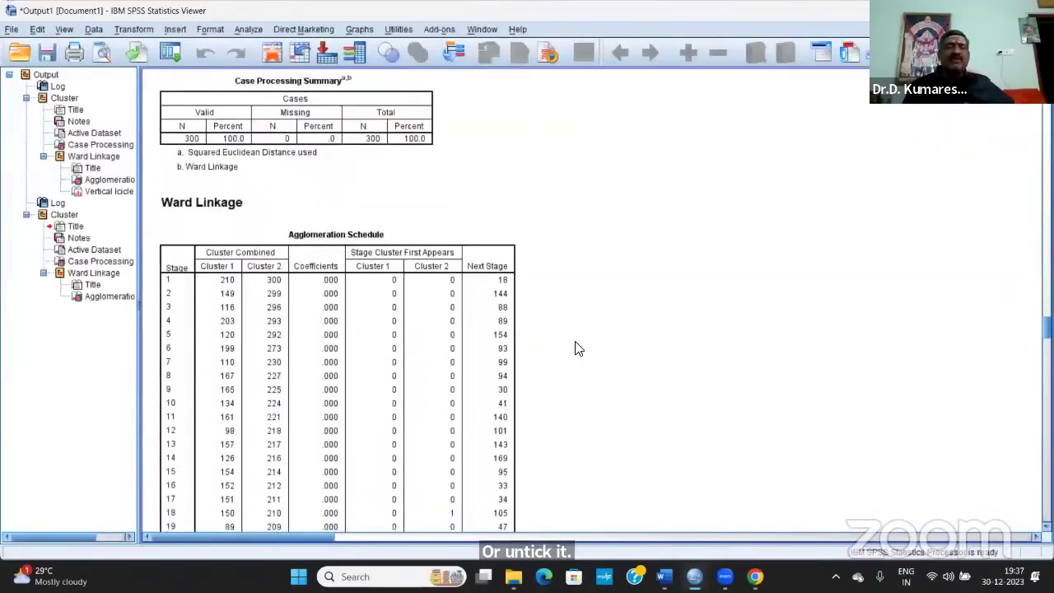
Look over the new cluster output and examine the valid and missing cases in its Case Processing Summary.
{"action": "scroll", "coordinate": [576, 354], "scroll_direction": "down", "scroll_amount": 10}
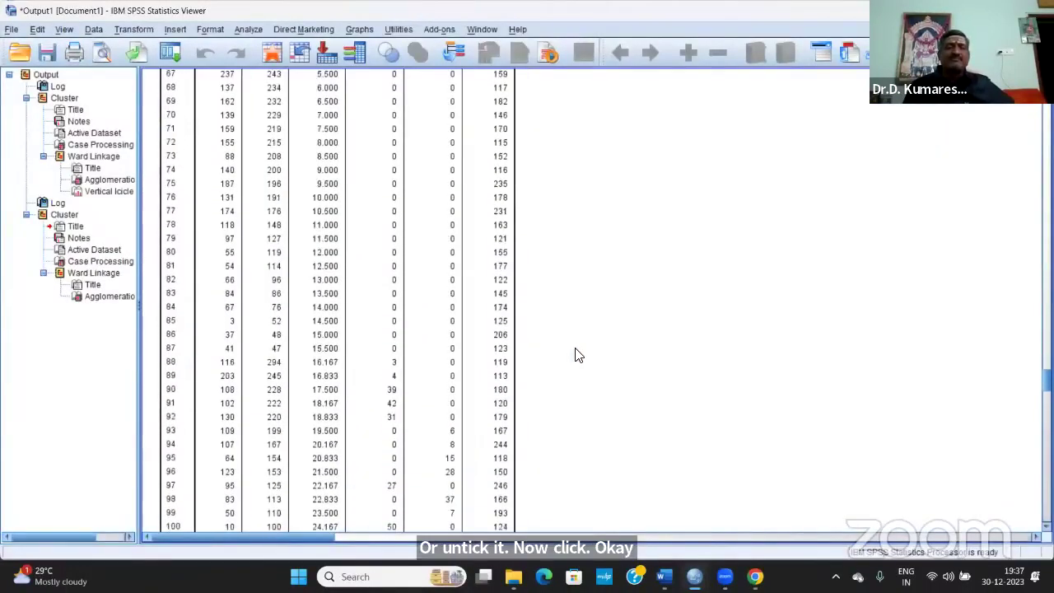
{"action": "scroll", "coordinate": [577, 354], "scroll_direction": "down", "scroll_amount": 9}
{"action": "scroll", "coordinate": [576, 354], "scroll_direction": "up", "scroll_amount": 20}
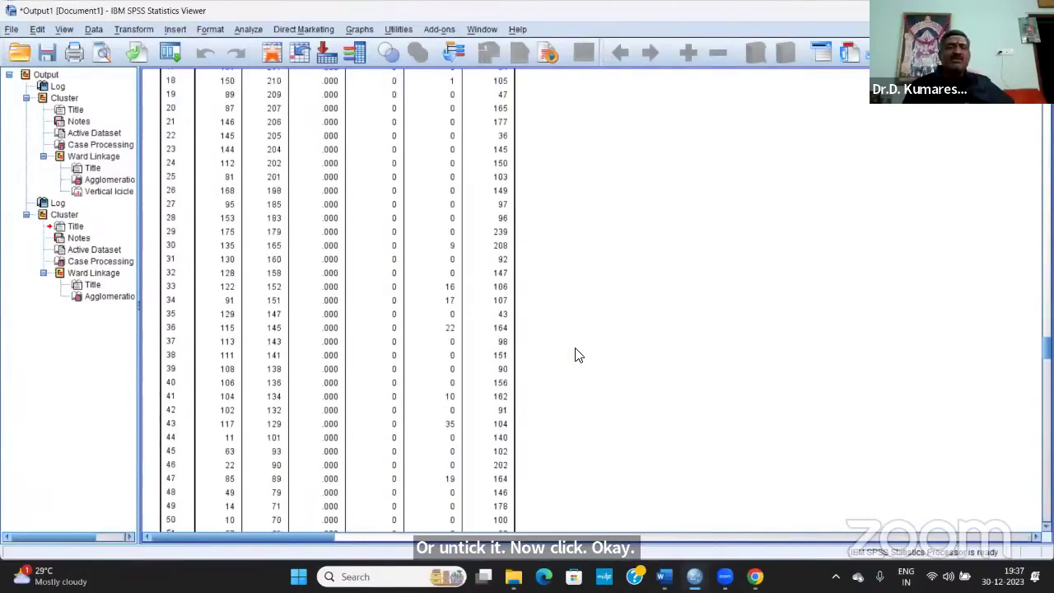
{"action": "scroll", "coordinate": [527, 329], "scroll_direction": "up", "scroll_amount": 16}
{"action": "scroll", "coordinate": [329, 321], "scroll_direction": "down", "scroll_amount": 3}
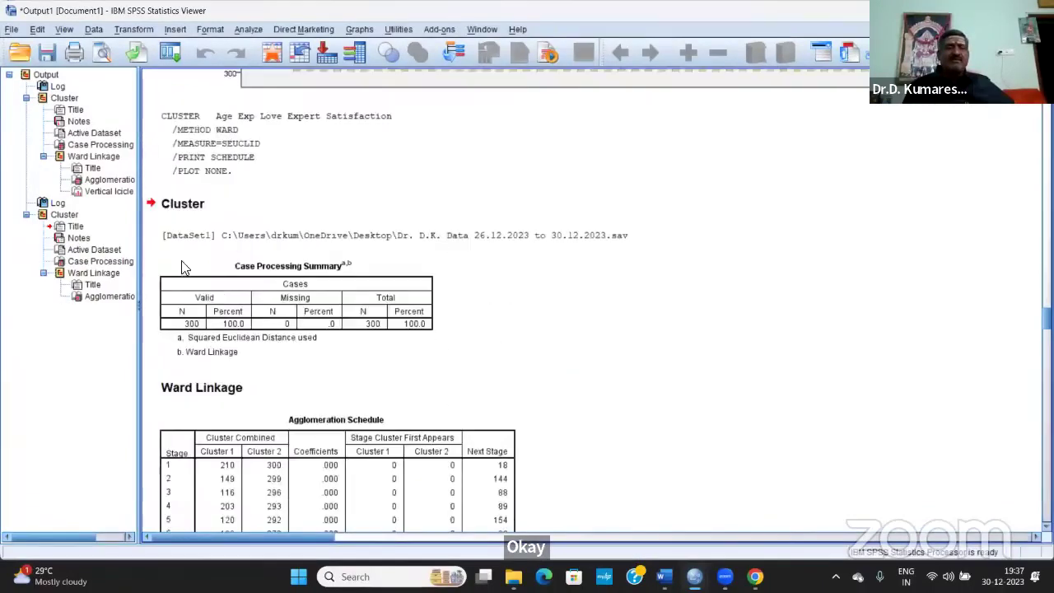
{"action": "scroll", "coordinate": [189, 263], "scroll_direction": "down", "scroll_amount": 2}
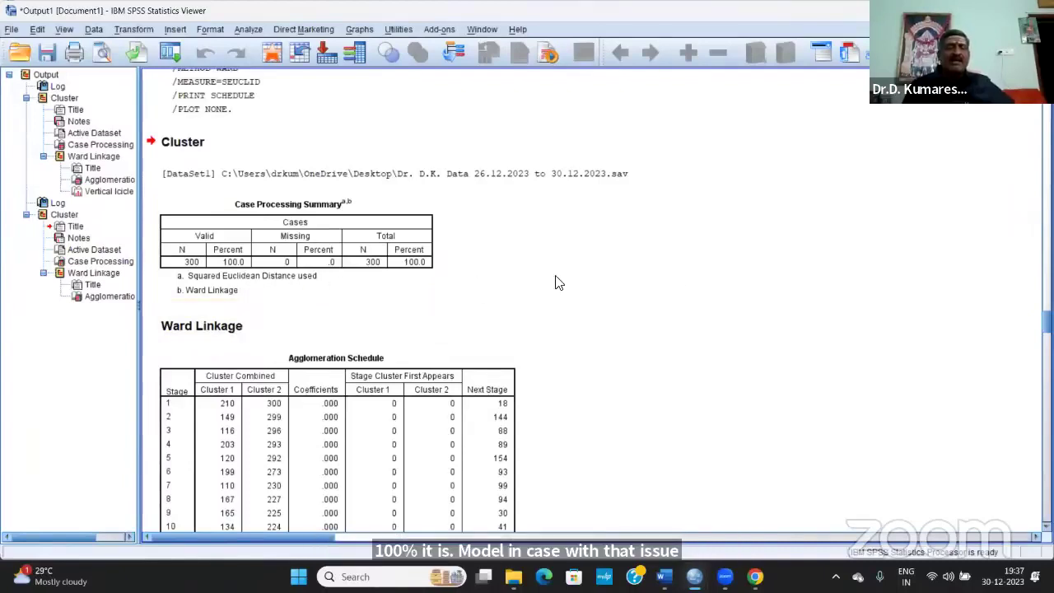
{"action": "scroll", "coordinate": [637, 313], "scroll_direction": "down", "scroll_amount": 2}
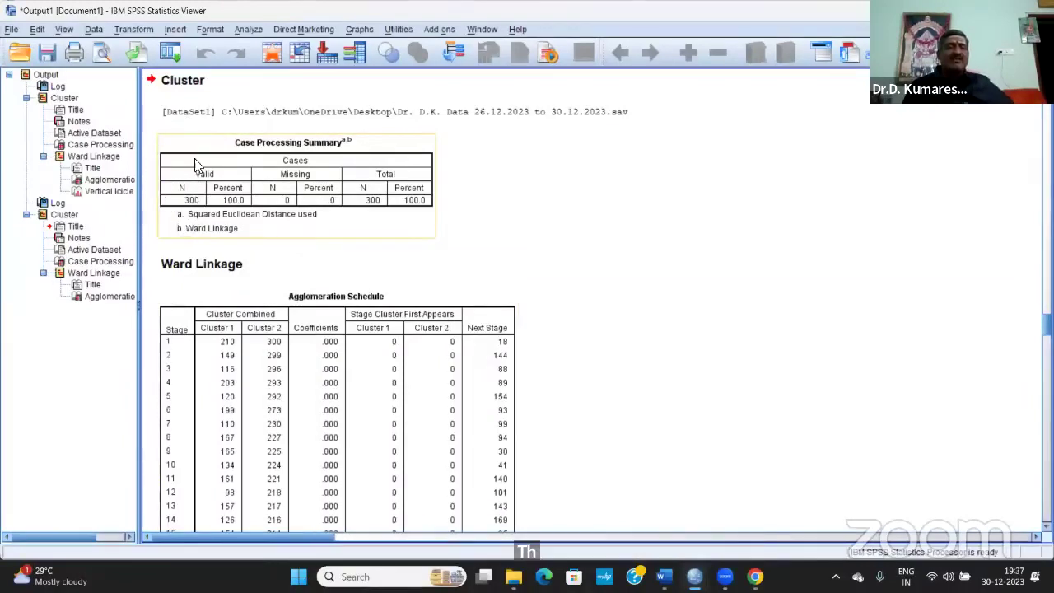
Examine the Ward Linkage Agglomeration Schedule from stage 1 to its final stage to determine the number of stages.
{"action": "scroll", "coordinate": [631, 306], "scroll_direction": "down", "scroll_amount": 3}
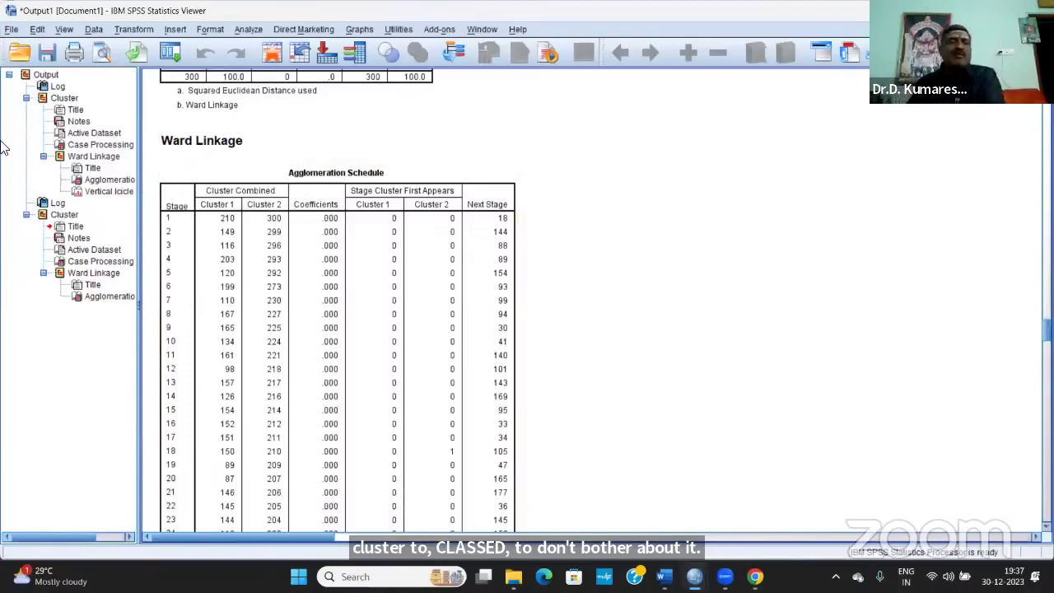
{"action": "scroll", "coordinate": [98, 82], "scroll_direction": "right", "scroll_amount": 1}
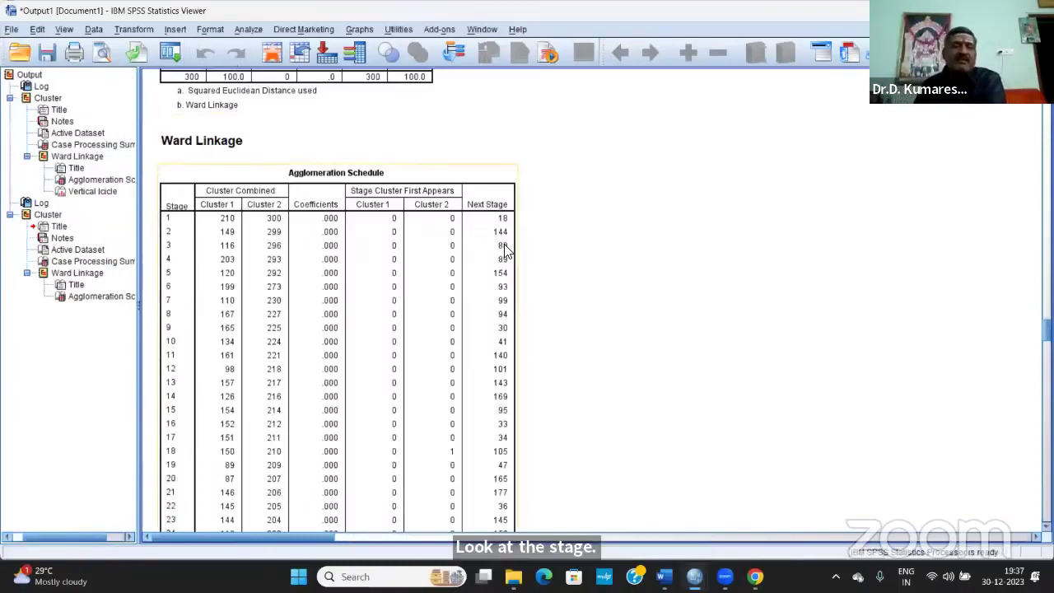
{"action": "scroll", "coordinate": [505, 251], "scroll_direction": "down", "scroll_amount": 15}
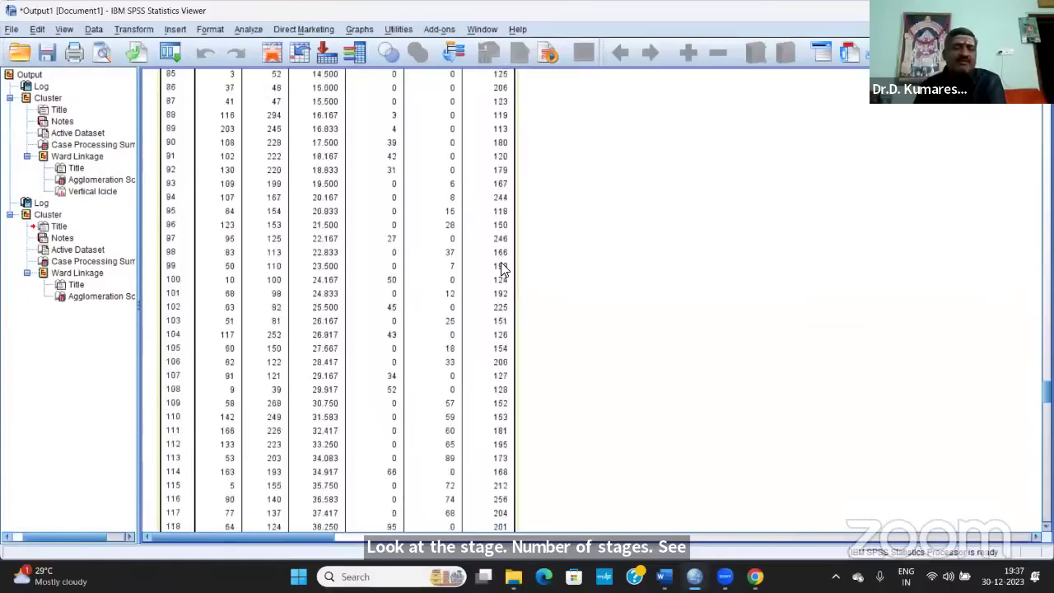
{"action": "scroll", "coordinate": [502, 268], "scroll_direction": "down", "scroll_amount": 20}
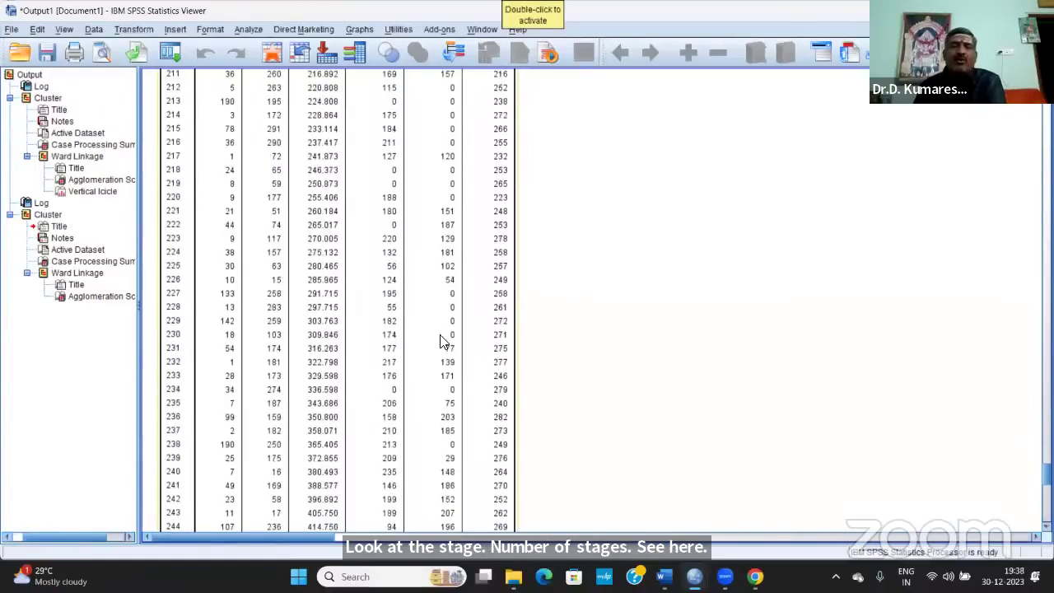
{"action": "scroll", "coordinate": [442, 341], "scroll_direction": "down", "scroll_amount": 13}
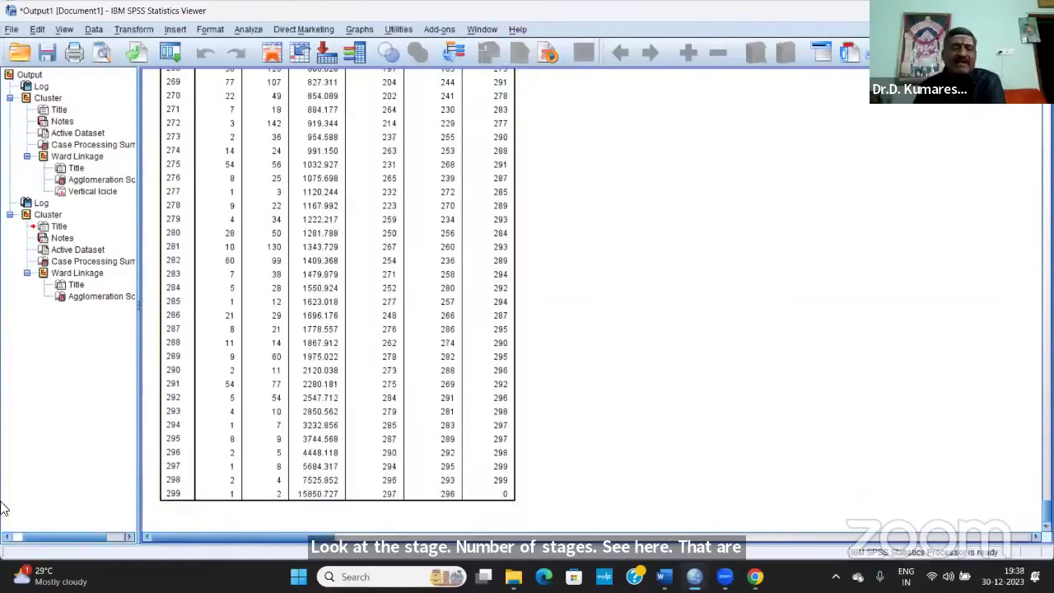
{"action": "left_click", "coordinate": [180, 495]}
{"action": "scroll", "coordinate": [316, 468], "scroll_direction": "down", "scroll_amount": 8}
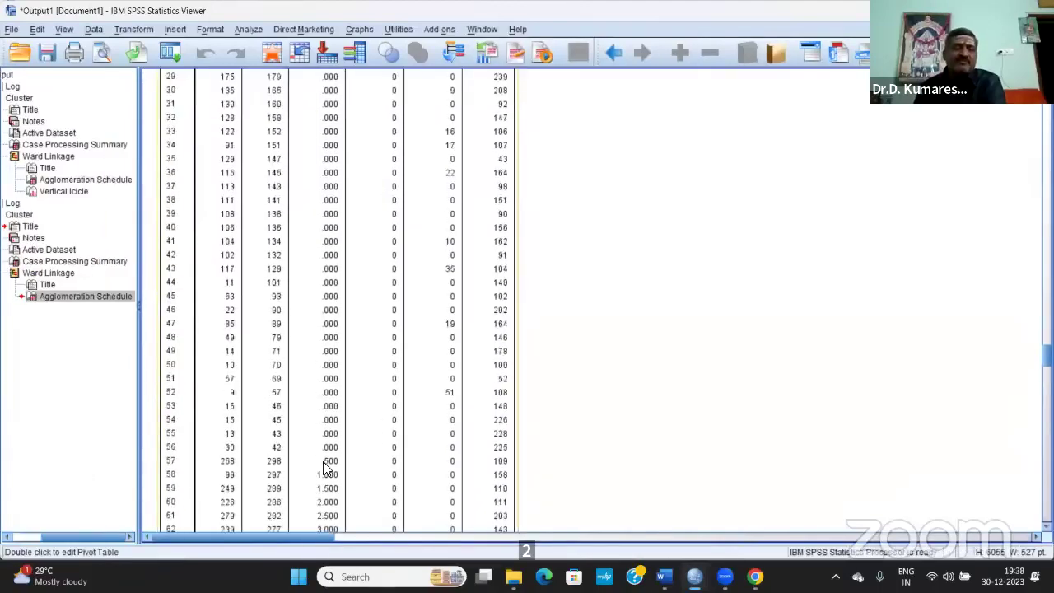
{"action": "scroll", "coordinate": [324, 469], "scroll_direction": "down", "scroll_amount": 20}
{"action": "scroll", "coordinate": [371, 421], "scroll_direction": "down", "scroll_amount": 20}
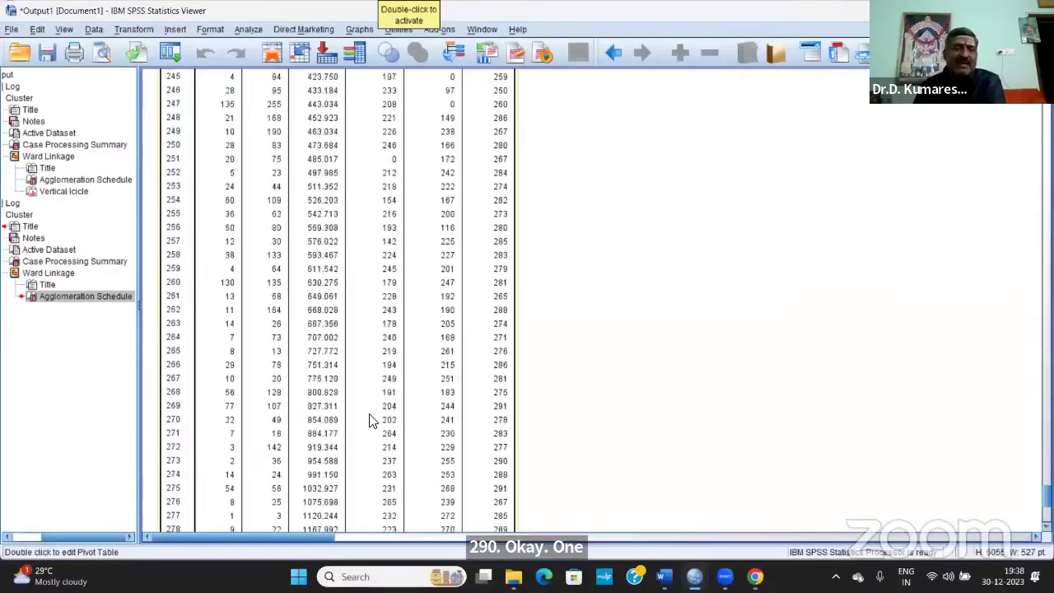
{"action": "scroll", "coordinate": [372, 423], "scroll_direction": "down", "scroll_amount": 7}
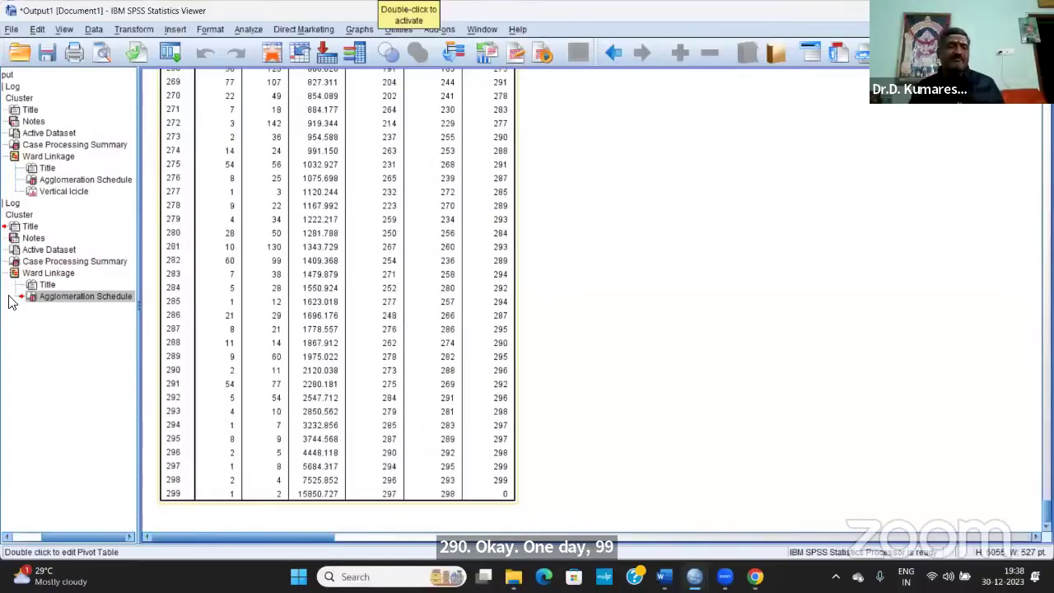
Copy the second Agglomeration Schedule from the output and paste it at the end of the problems document in Word.
{"action": "left_click", "coordinate": [98, 298]}
{"action": "right_click", "coordinate": [98, 300]}
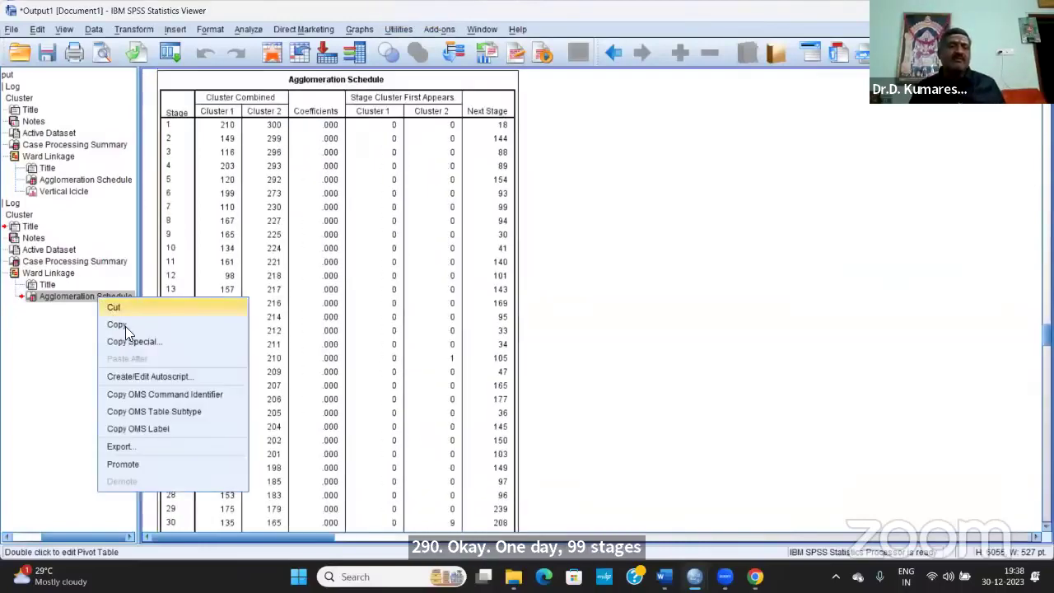
{"action": "left_click", "coordinate": [125, 324]}
{"action": "mouse_move", "coordinate": [664, 576]}
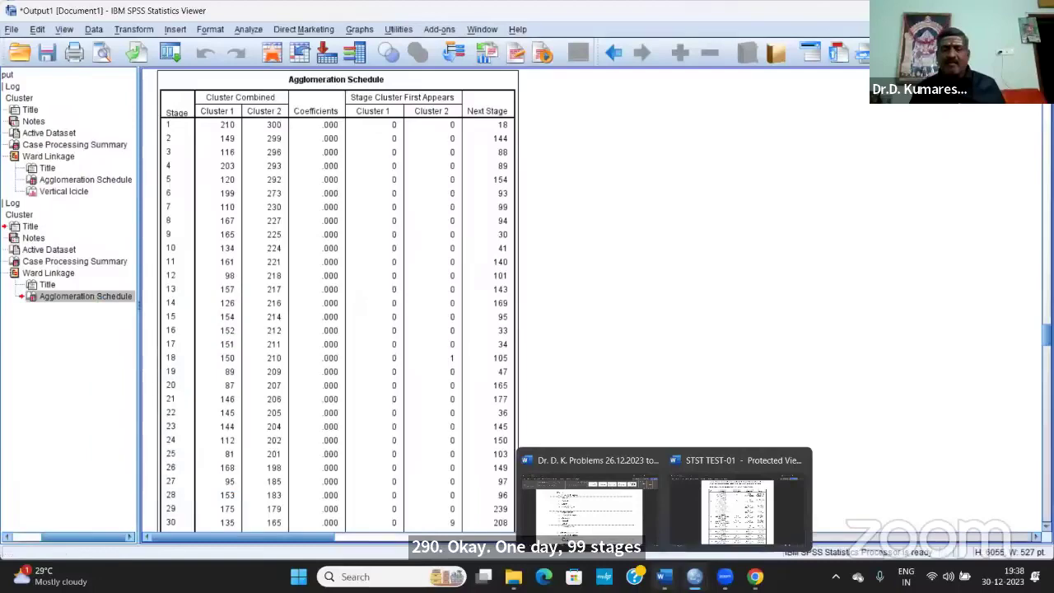
{"action": "left_click", "coordinate": [624, 514]}
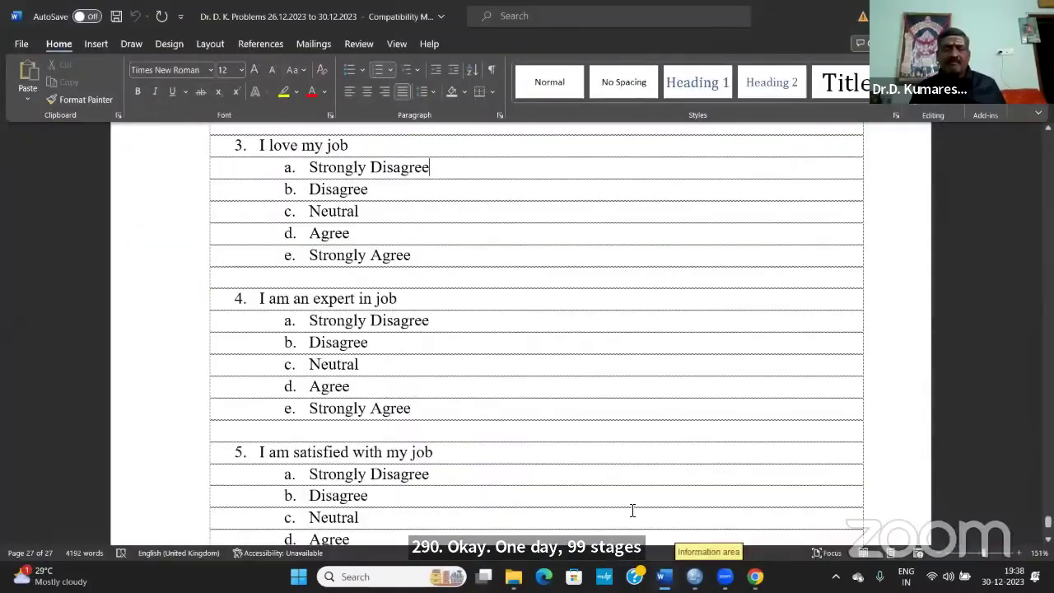
{"action": "scroll", "coordinate": [632, 510], "scroll_direction": "down", "scroll_amount": 5}
{"action": "scroll", "coordinate": [633, 510], "scroll_direction": "down", "scroll_amount": 4}
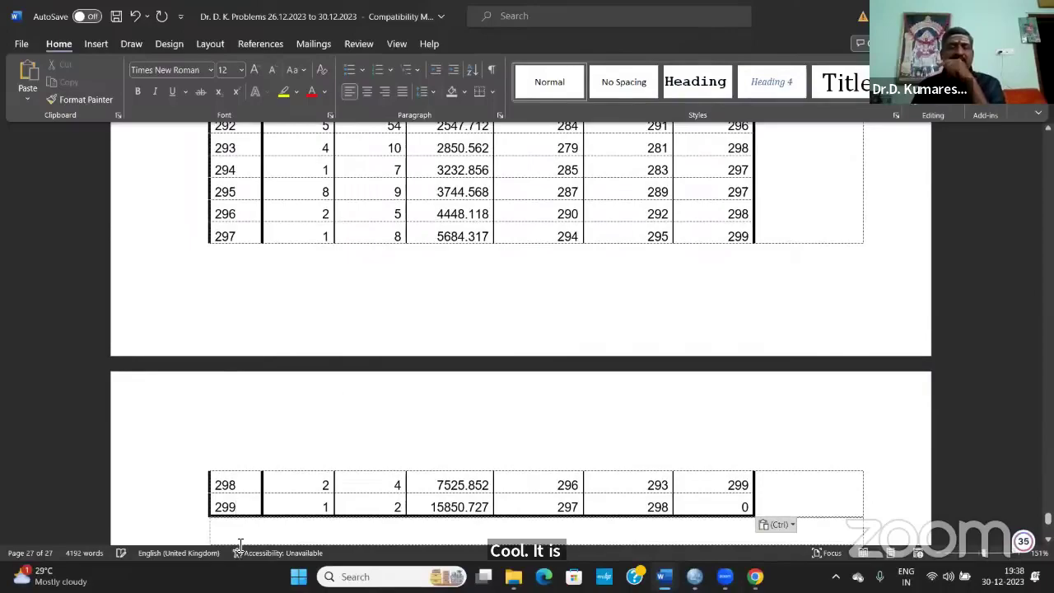
Look back through the pasted Agglomeration Schedule from its last stage up to the table header.
{"action": "key", "text": "Page_Up"}
{"action": "key", "text": "Page_Up"}
{"action": "key", "text": "Page_Up"}
{"action": "key", "text": "Page_Up"}
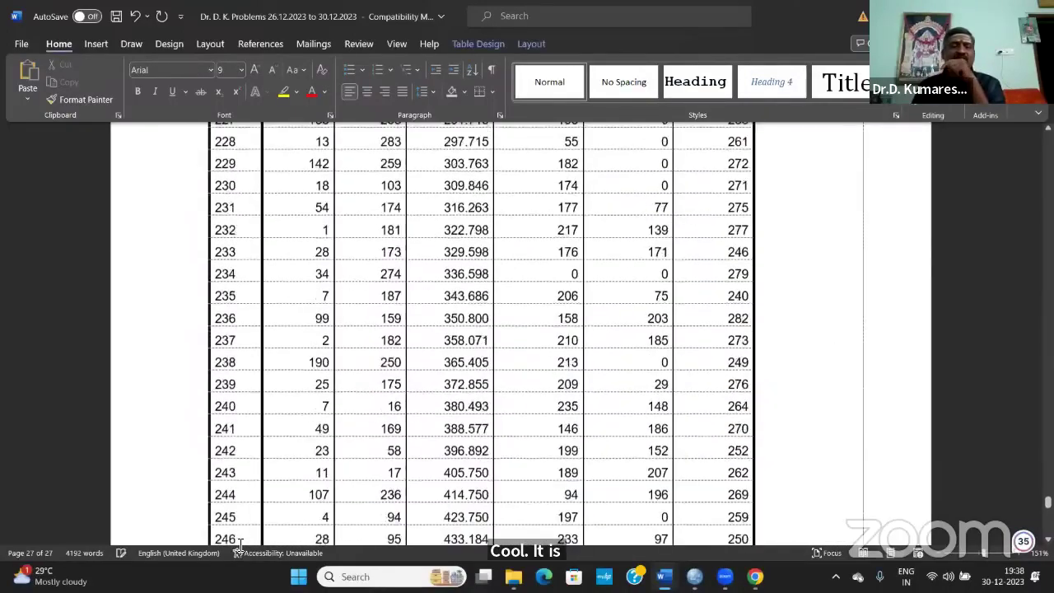
{"action": "key", "text": "Page_Up"}
{"action": "key", "text": "Page_Up"}
{"action": "key", "text": "Page_Up"}
{"action": "key", "text": "Page_Up"}
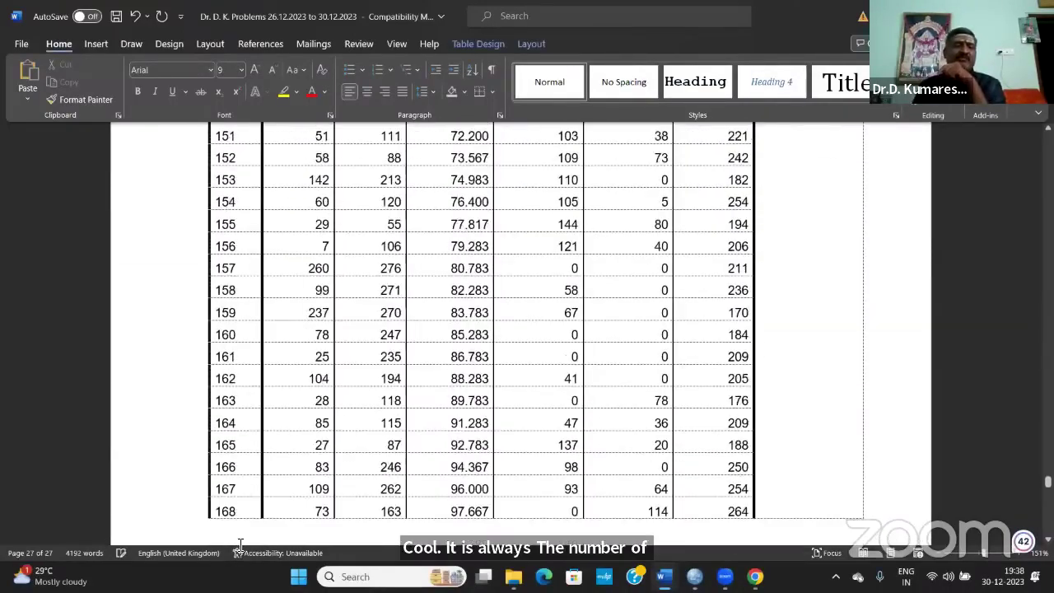
{"action": "key", "text": "Page_Up"}
{"action": "key", "text": "Page_Up"}
{"action": "key", "text": "Page_Up"}
{"action": "key", "text": "Page_Up"}
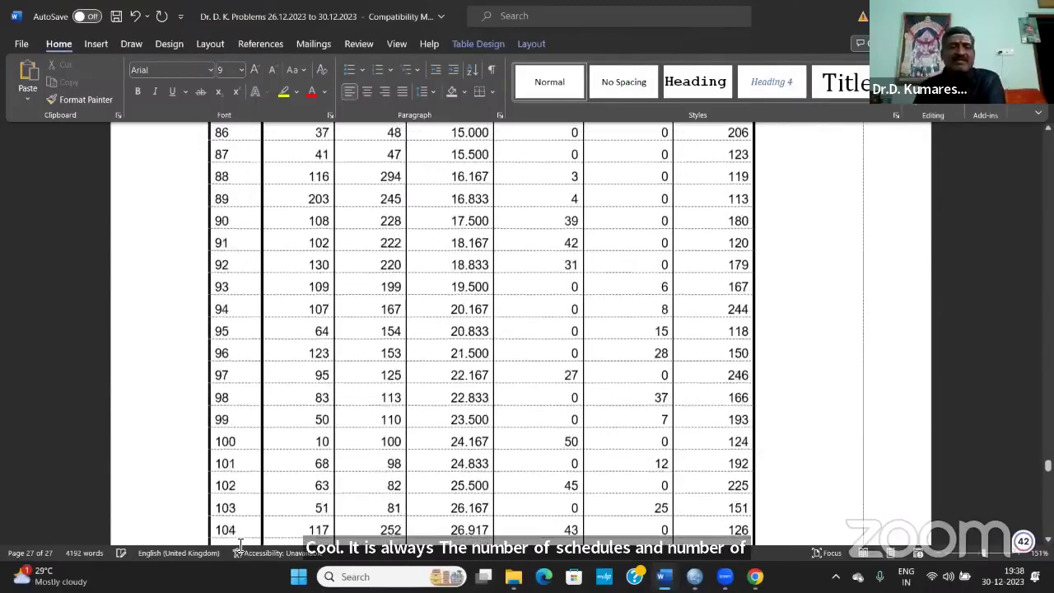
{"action": "key", "text": "Page_Up"}
{"action": "key", "text": "Page_Up"}
{"action": "key", "text": "Page_Up"}
{"action": "key", "text": "Page_Up"}
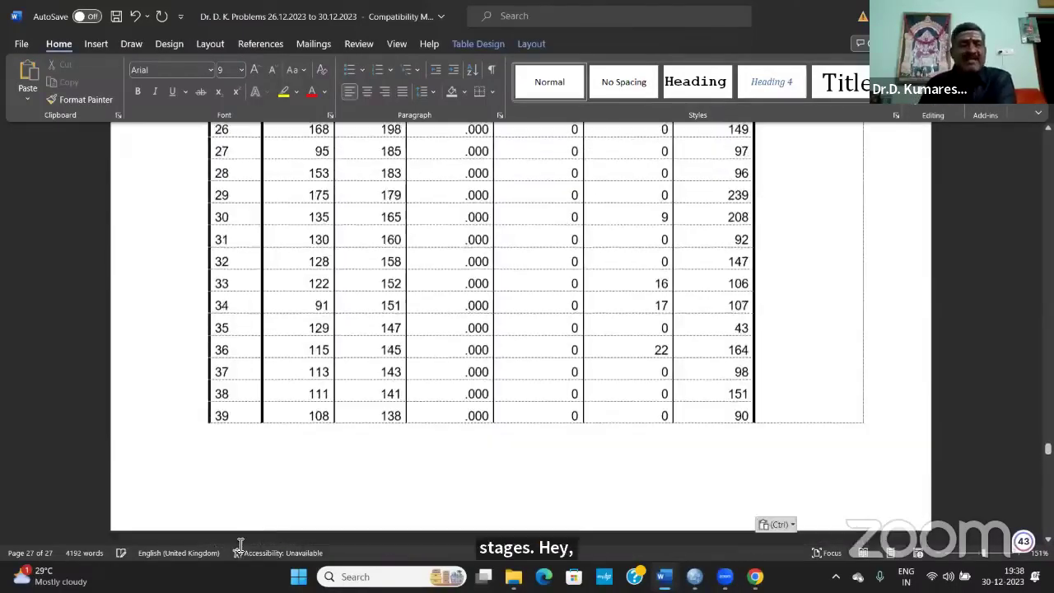
{"action": "key", "text": "Page_Up"}
{"action": "key", "text": "Page_Up"}
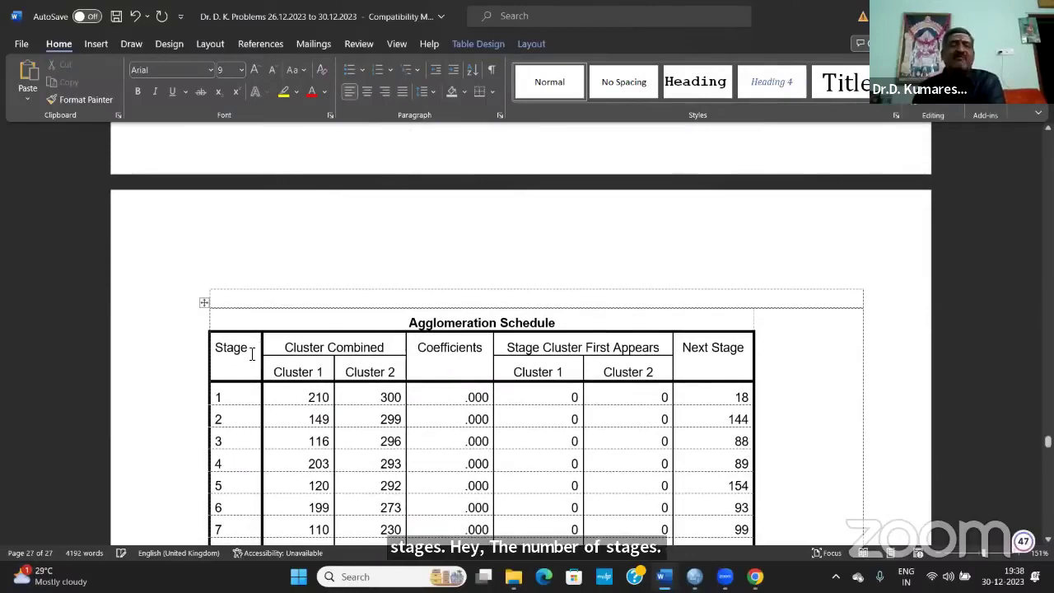
Follow the Stage column of the pasted schedule down to the last row to check the number of stages.
{"action": "key", "text": "Page_Down"}
{"action": "key", "text": "Page_Down"}
{"action": "key", "text": "Page_Down"}
{"action": "key", "text": "Page_Down"}
{"action": "key", "text": "Page_Down"}
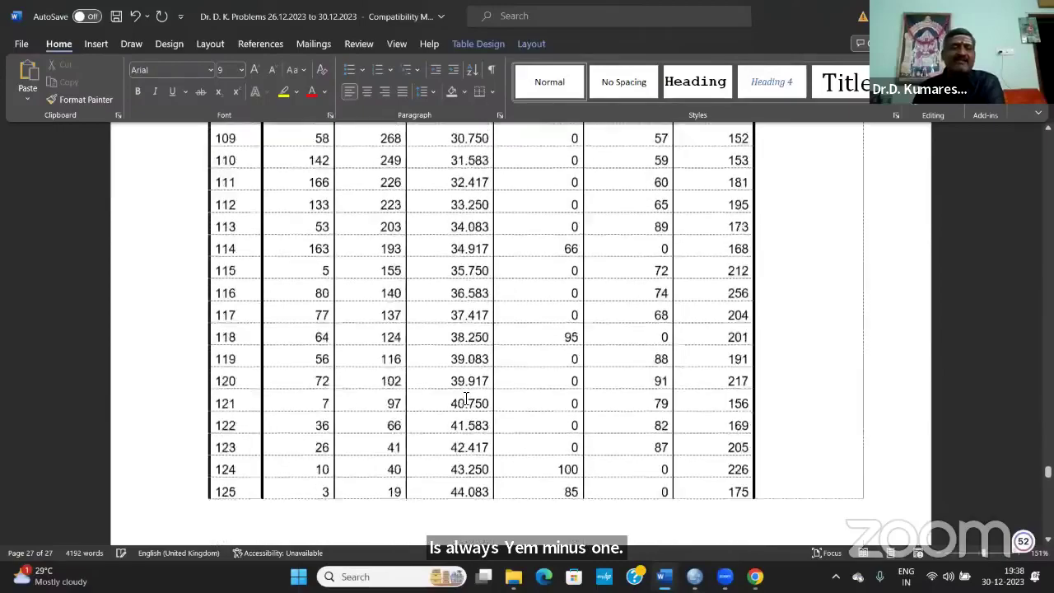
{"action": "key", "text": "Page_Down"}
{"action": "key", "text": "Page_Down"}
{"action": "key", "text": "Page_Down"}
{"action": "key", "text": "Page_Down"}
{"action": "key", "text": "Page_Down"}
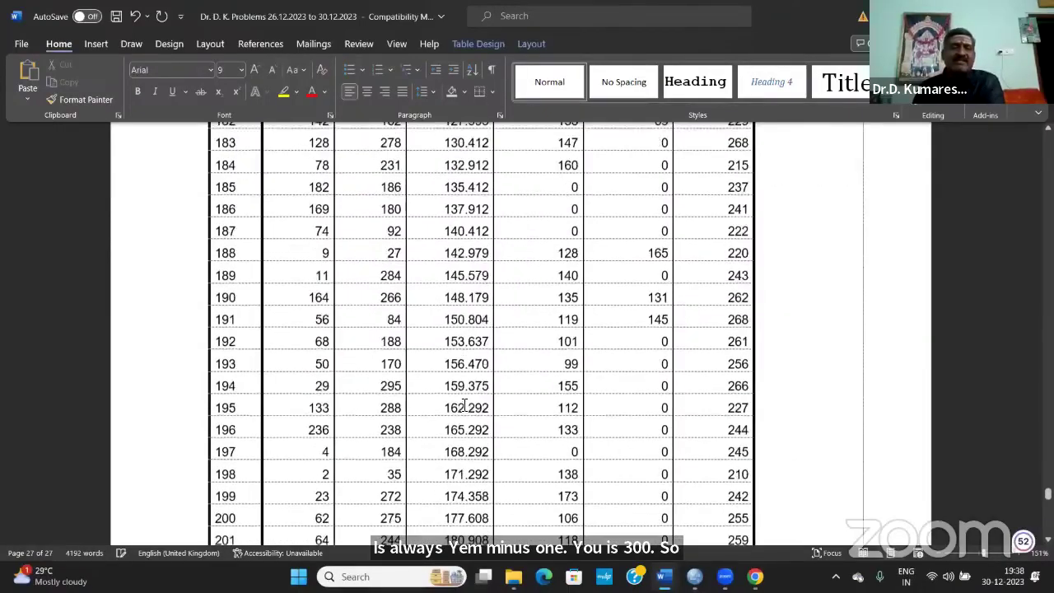
{"action": "scroll", "coordinate": [303, 438], "scroll_direction": "down", "scroll_amount": 20}
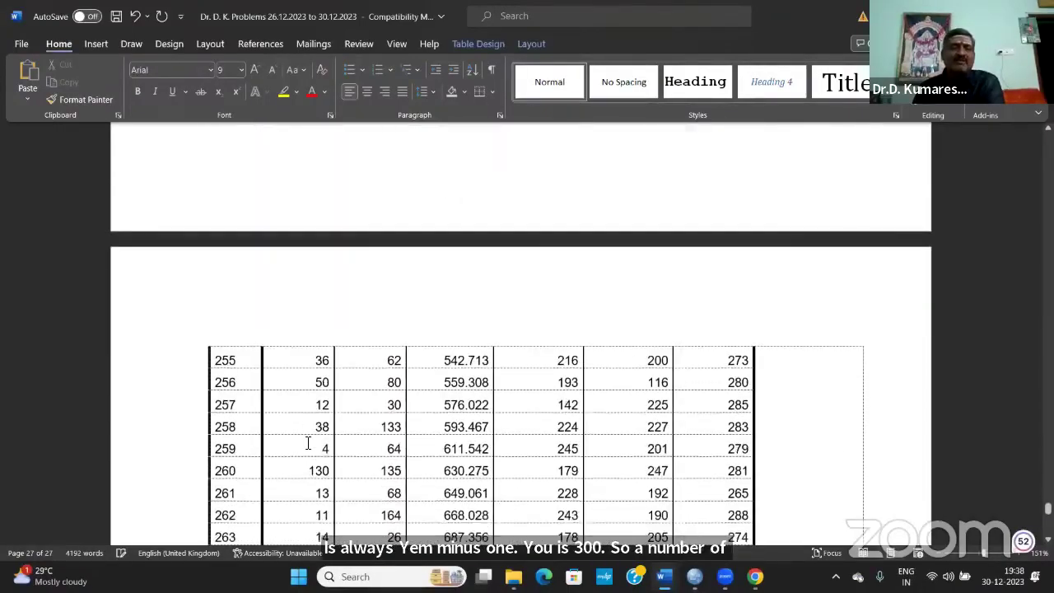
{"action": "scroll", "coordinate": [309, 444], "scroll_direction": "down", "scroll_amount": 5}
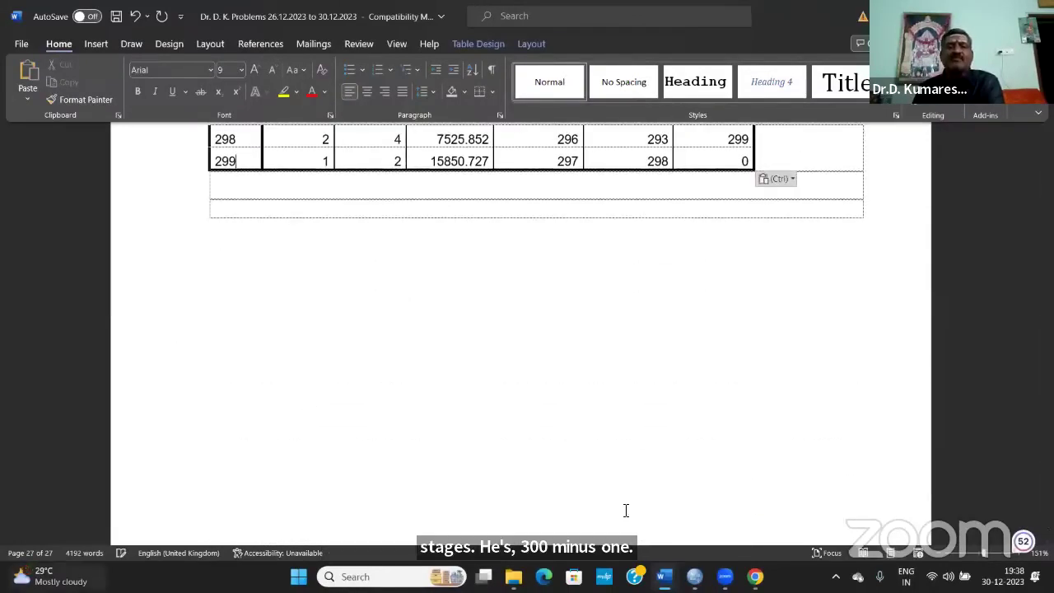
Return to the schedule's header and examine the Coefficients column from the first stage to the last.
{"action": "scroll", "coordinate": [381, 515], "scroll_direction": "up", "scroll_amount": 15}
{"action": "scroll", "coordinate": [381, 515], "scroll_direction": "up", "scroll_amount": 20}
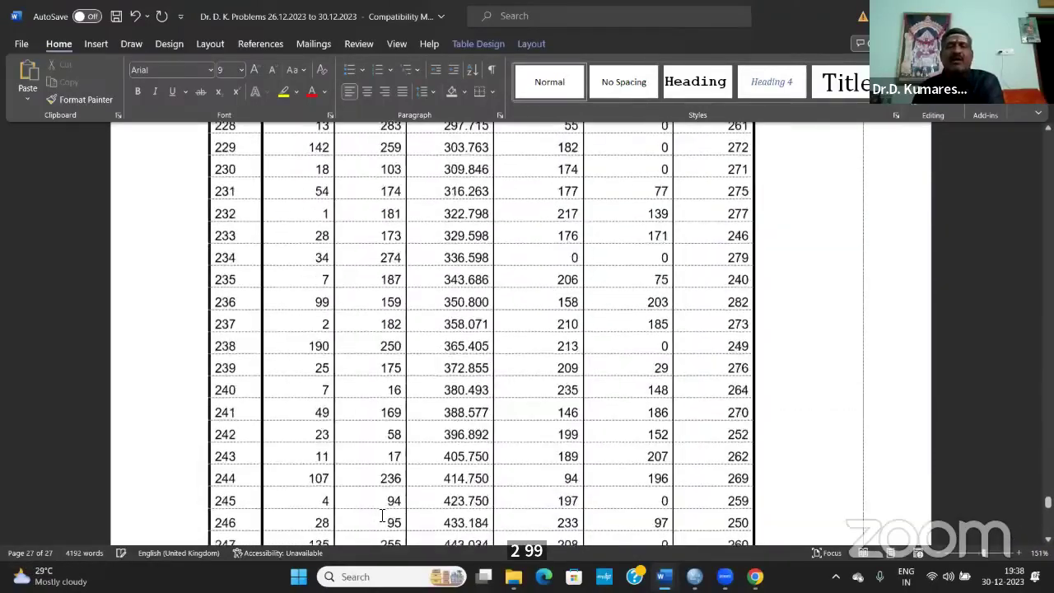
{"action": "scroll", "coordinate": [381, 515], "scroll_direction": "up", "scroll_amount": 20}
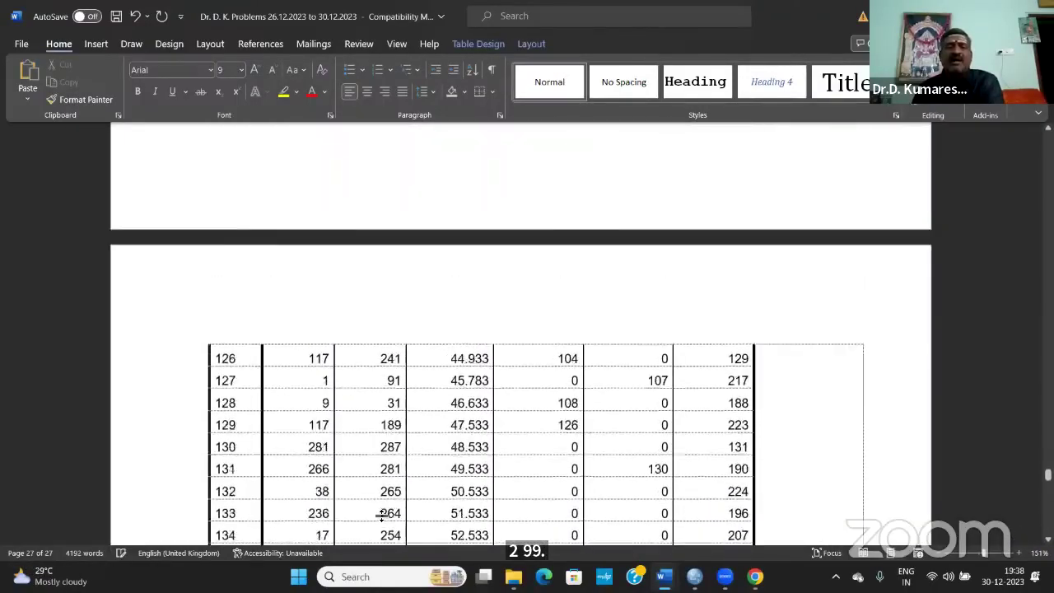
{"action": "scroll", "coordinate": [381, 515], "scroll_direction": "up", "scroll_amount": 20}
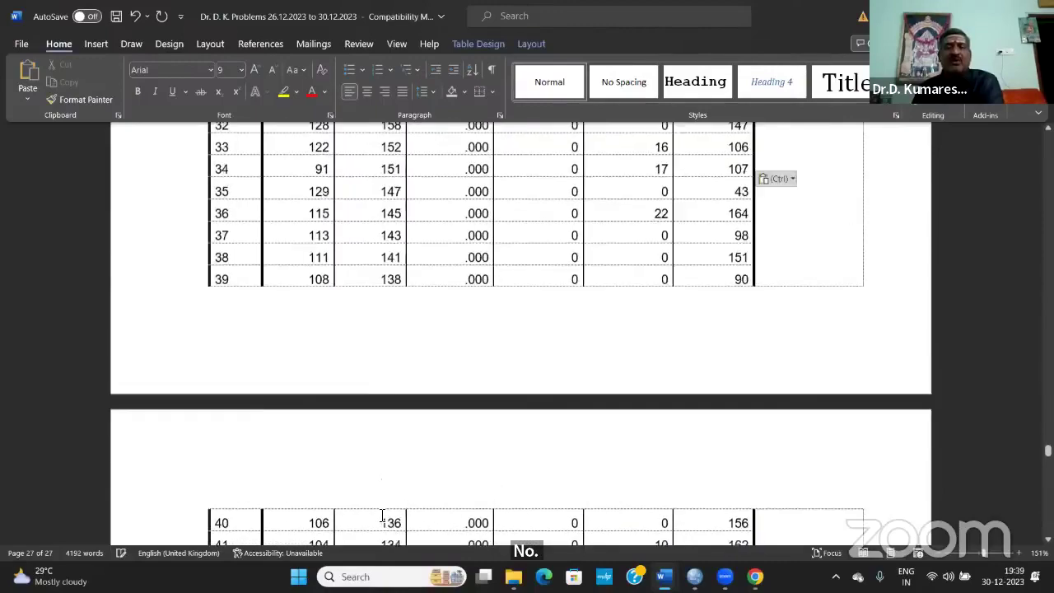
{"action": "scroll", "coordinate": [381, 516], "scroll_direction": "down", "scroll_amount": 5}
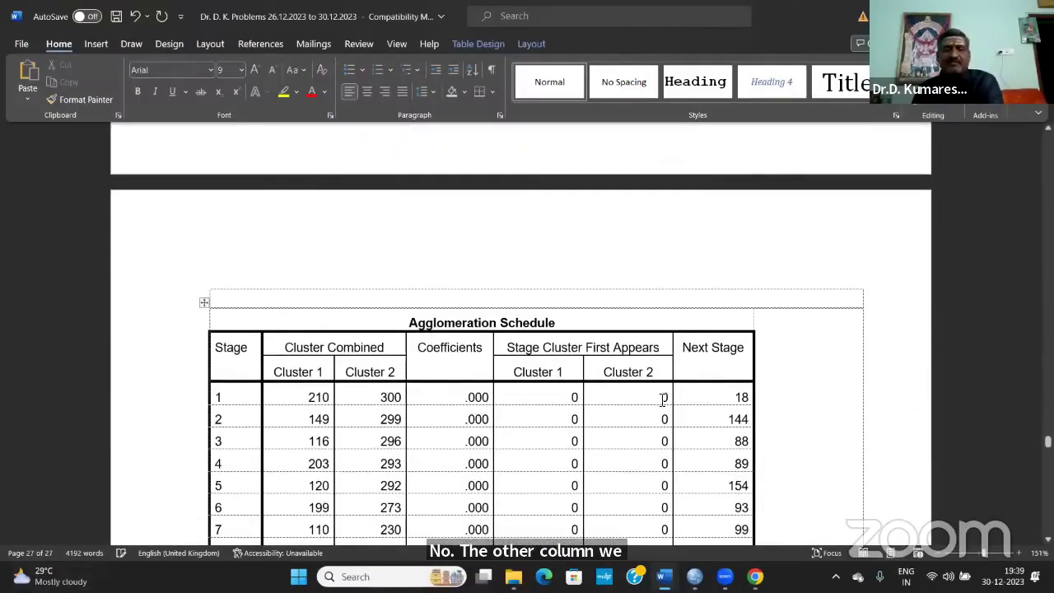
{"action": "left_click", "coordinate": [432, 353]}
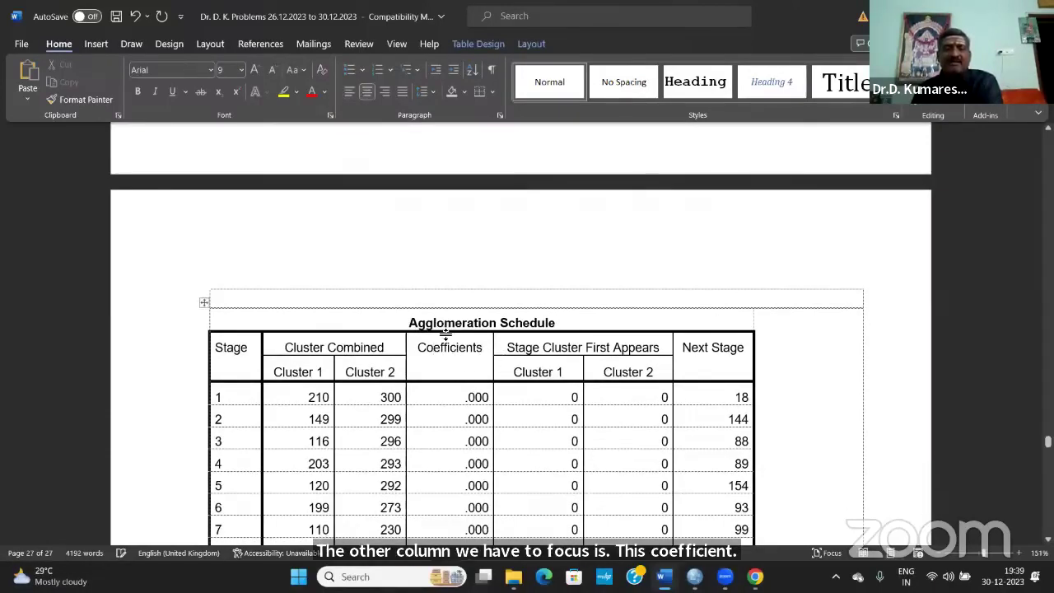
{"action": "scroll", "coordinate": [438, 373], "scroll_direction": "down", "scroll_amount": 20}
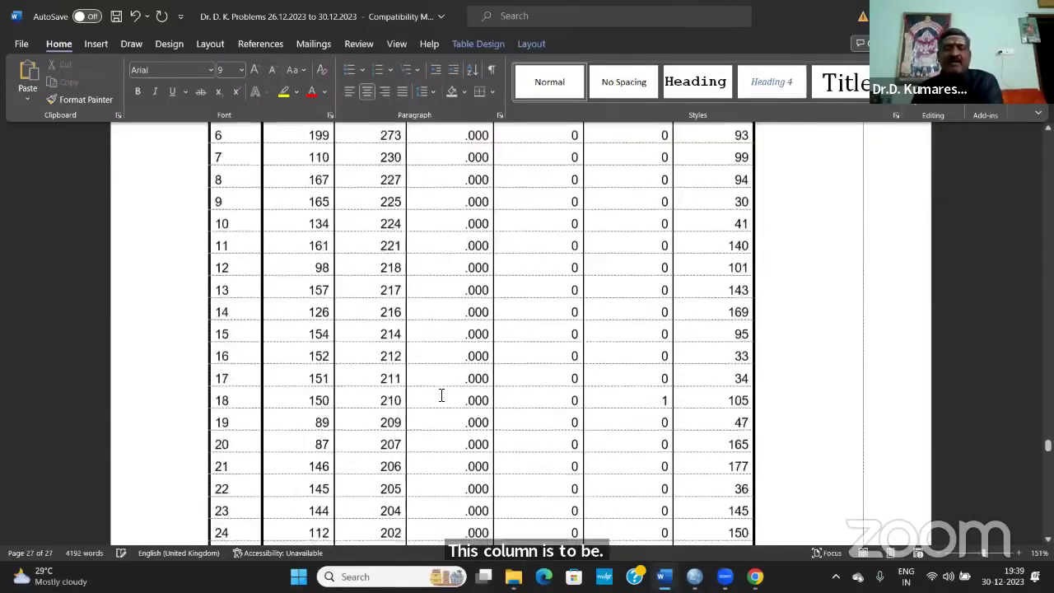
{"action": "scroll", "coordinate": [448, 384], "scroll_direction": "down", "scroll_amount": 20}
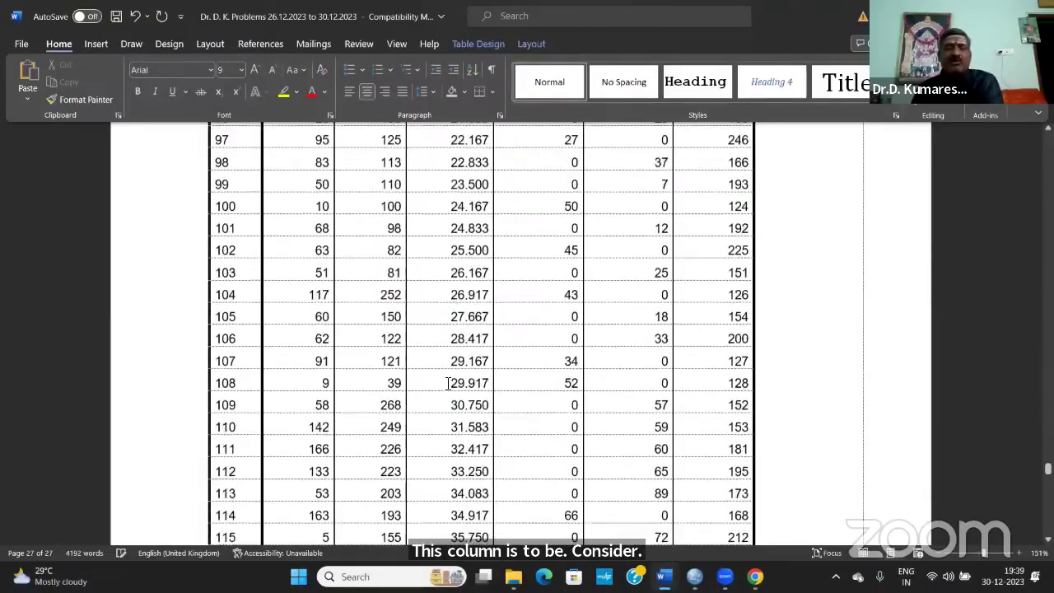
{"action": "scroll", "coordinate": [469, 374], "scroll_direction": "down", "scroll_amount": 20}
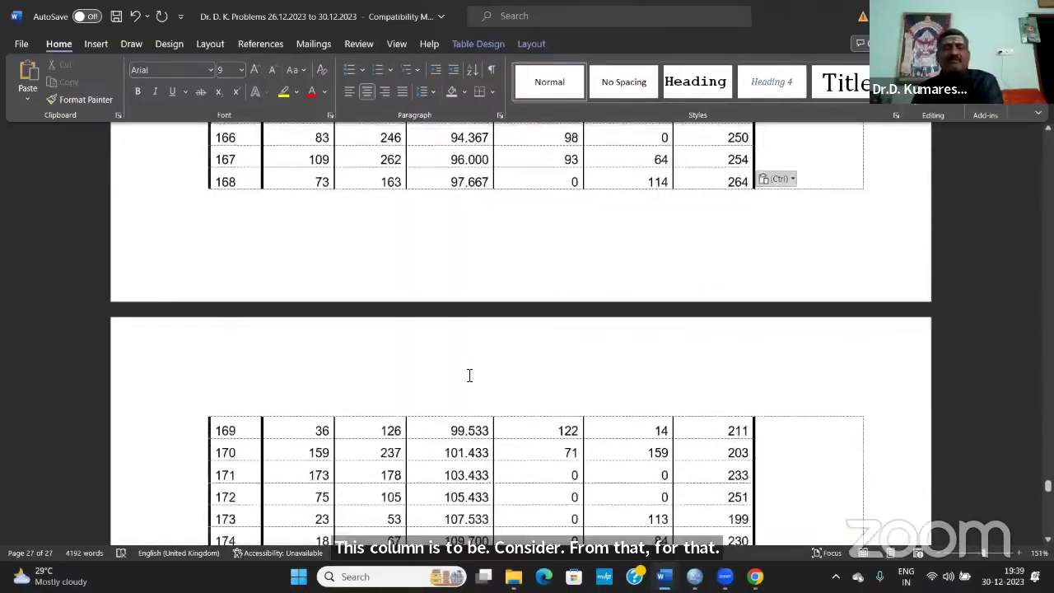
{"action": "scroll", "coordinate": [474, 384], "scroll_direction": "down", "scroll_amount": 20}
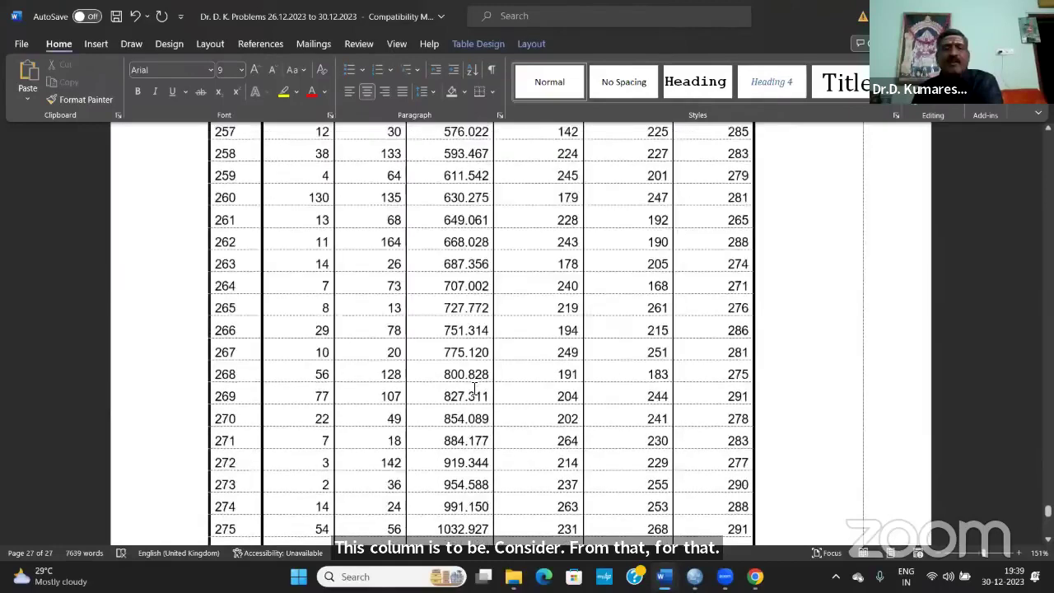
{"action": "scroll", "coordinate": [474, 389], "scroll_direction": "up", "scroll_amount": 4}
{"action": "scroll", "coordinate": [474, 389], "scroll_direction": "down", "scroll_amount": 3}
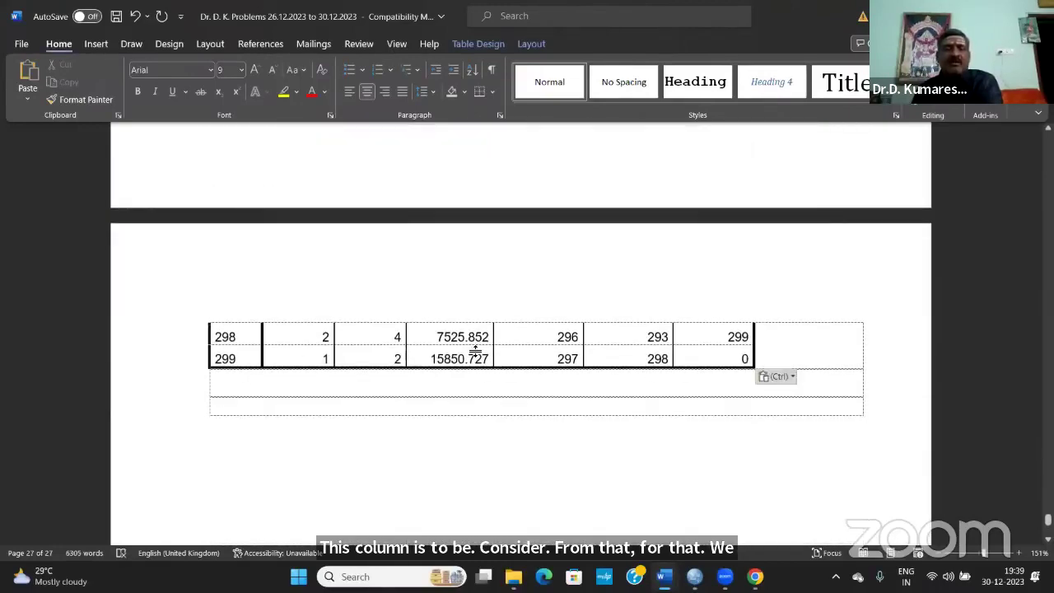
Compare the coefficients of stages 299 and 298 in the last two rows of the schedule.
{"action": "left_click_drag", "start_coordinate": [461, 359], "coordinate": [486, 360]}
{"action": "left_click_drag", "start_coordinate": [245, 359], "coordinate": [216, 359]}
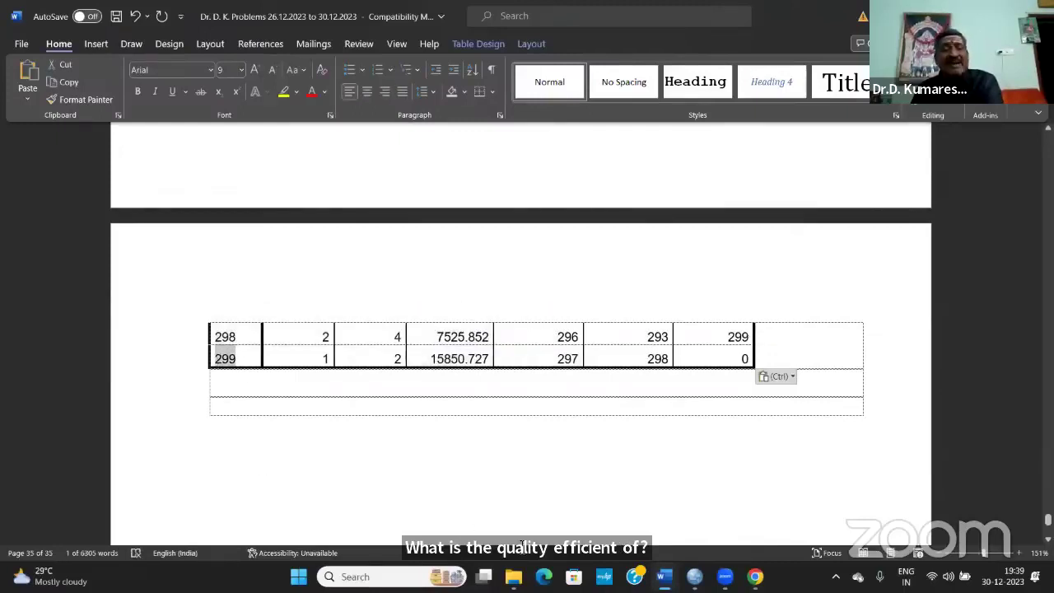
{"action": "left_click", "coordinate": [253, 362]}
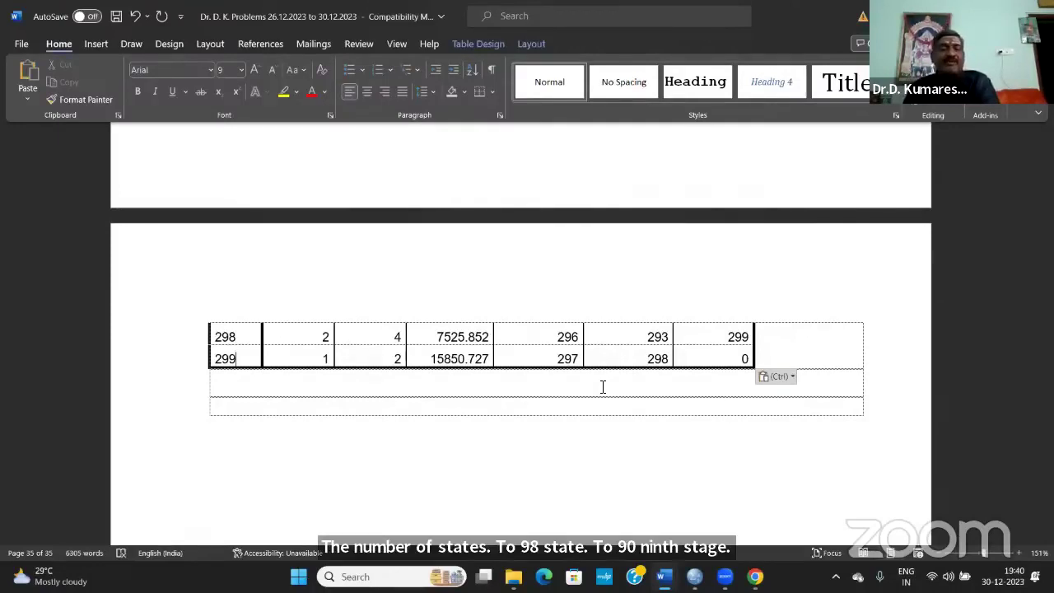
{"action": "key", "text": "Up"}
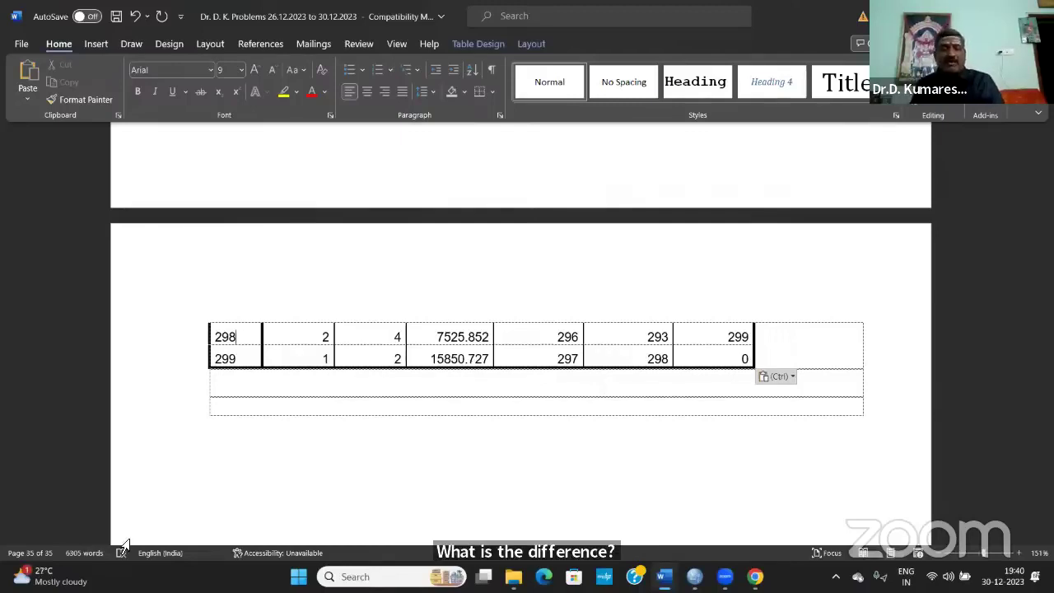
Open Calculator and subtract stage 298's coefficient from stage 299's without decimals: 15850 - 7525.
{"action": "left_click", "coordinate": [341, 576]}
{"action": "type", "text": "cal"}
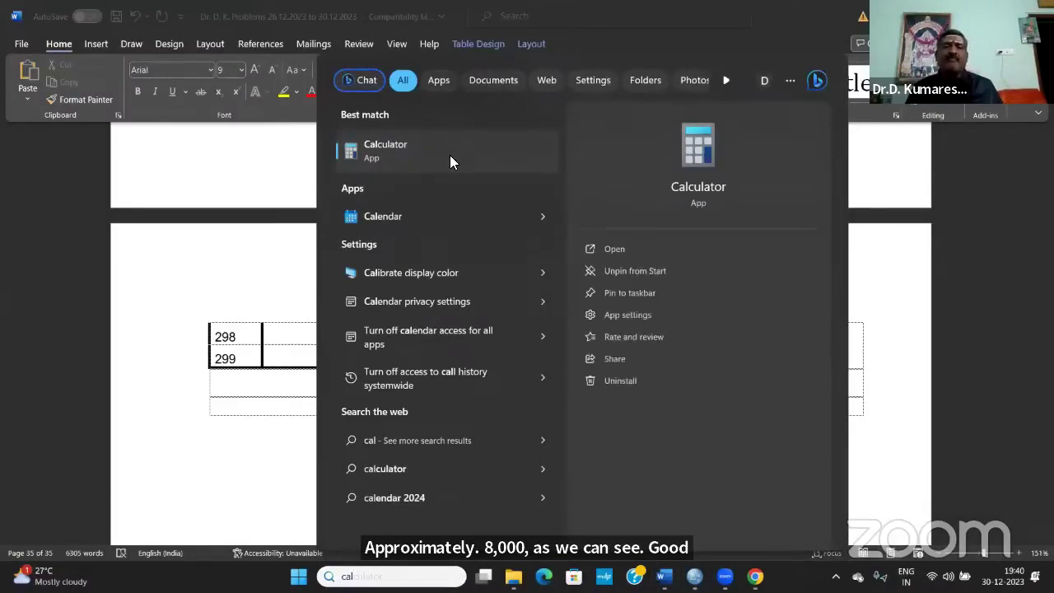
{"action": "left_click", "coordinate": [398, 158]}
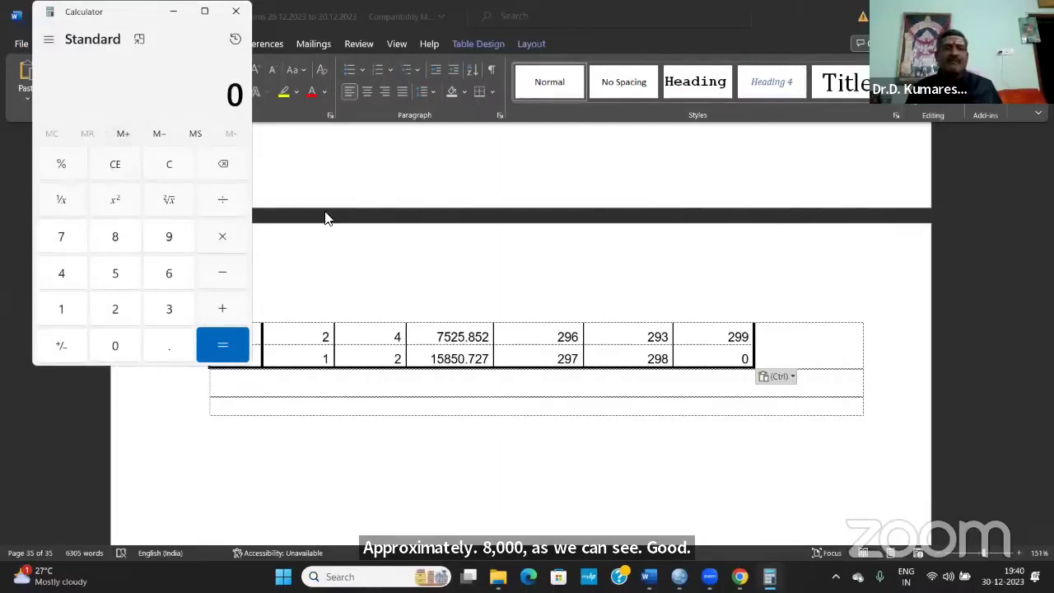
{"action": "type", "text": "1587"}
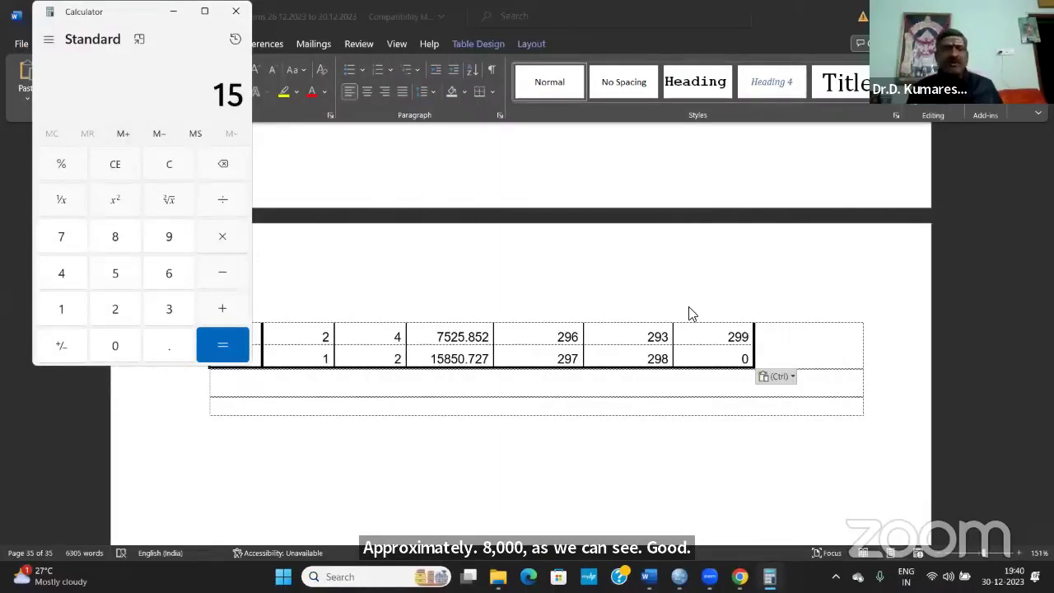
{"action": "key", "text": "BackSpace"}
{"action": "type", "text": "50"}
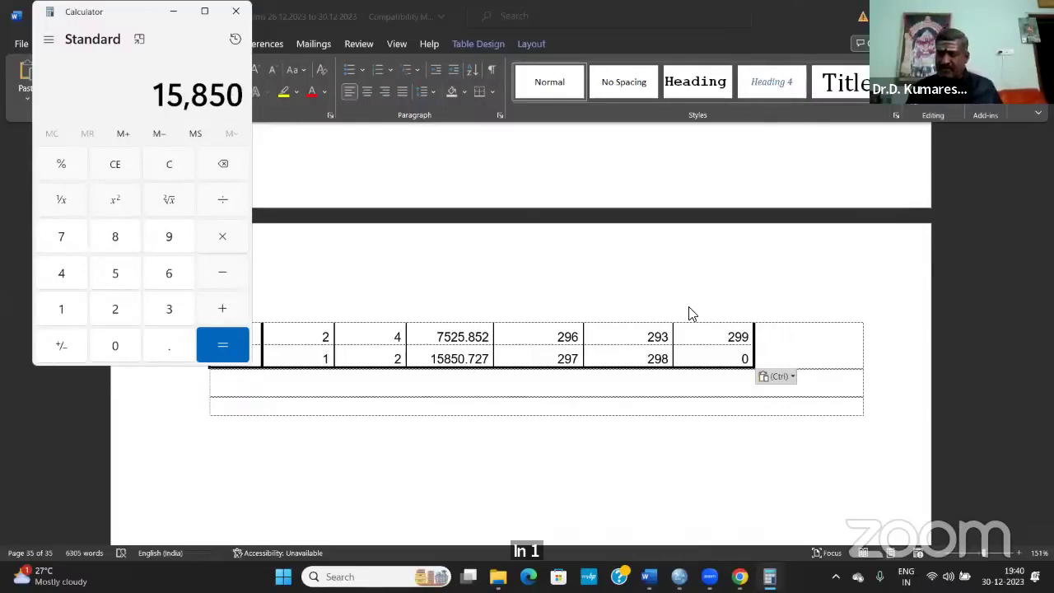
{"action": "key", "text": "Return"}
{"action": "type", "text": "-7525"}
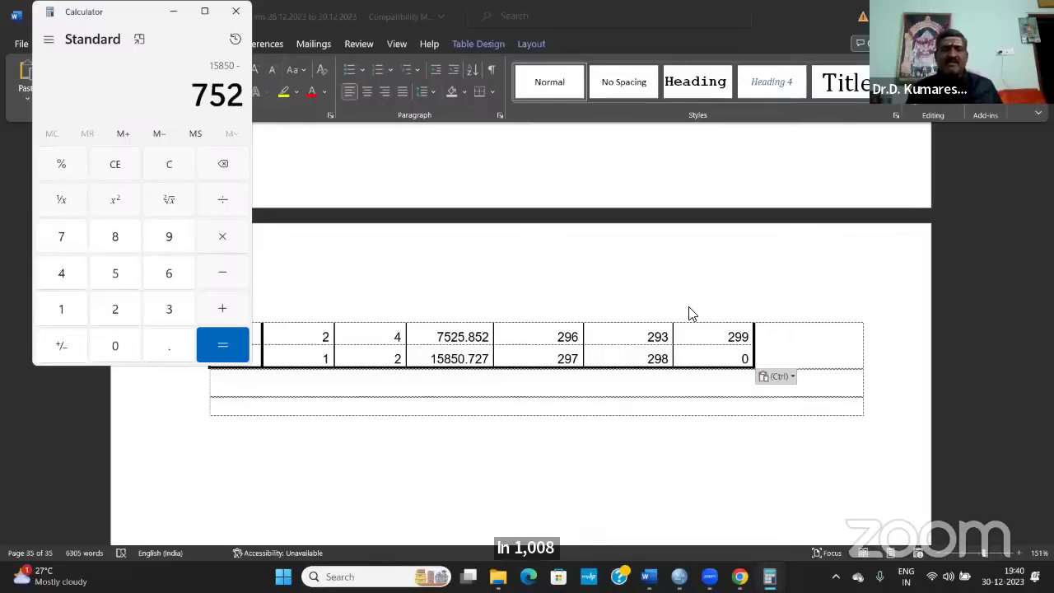
{"action": "key", "text": "Return"}
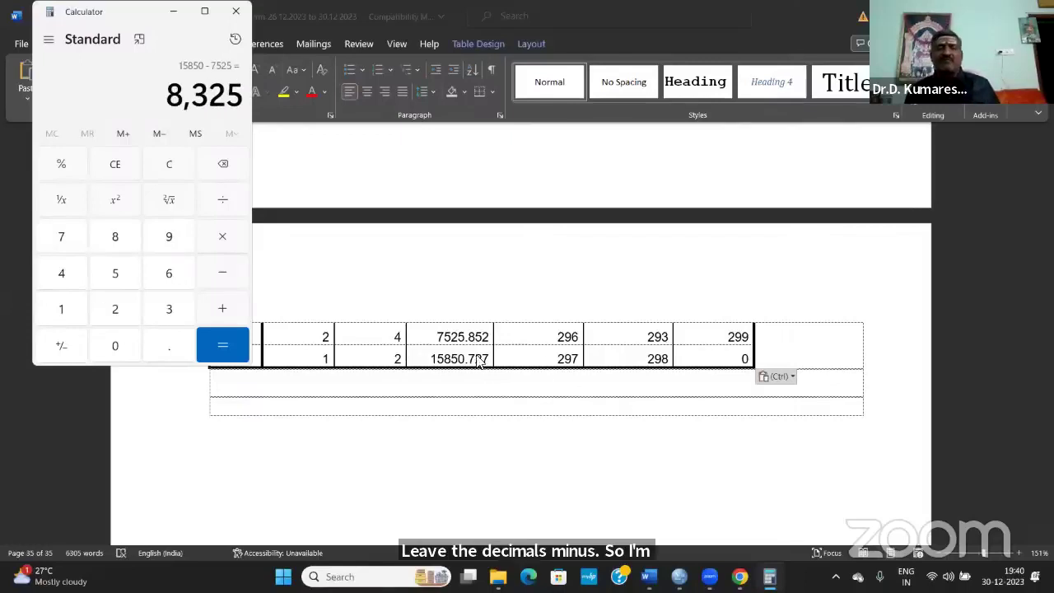
Clear the calculator and compute the coefficient difference between stages 298 and 297 as 7525 - 5684.
{"action": "left_click", "coordinate": [171, 166]}
{"action": "scroll", "coordinate": [518, 310], "scroll_direction": "up", "scroll_amount": 4}
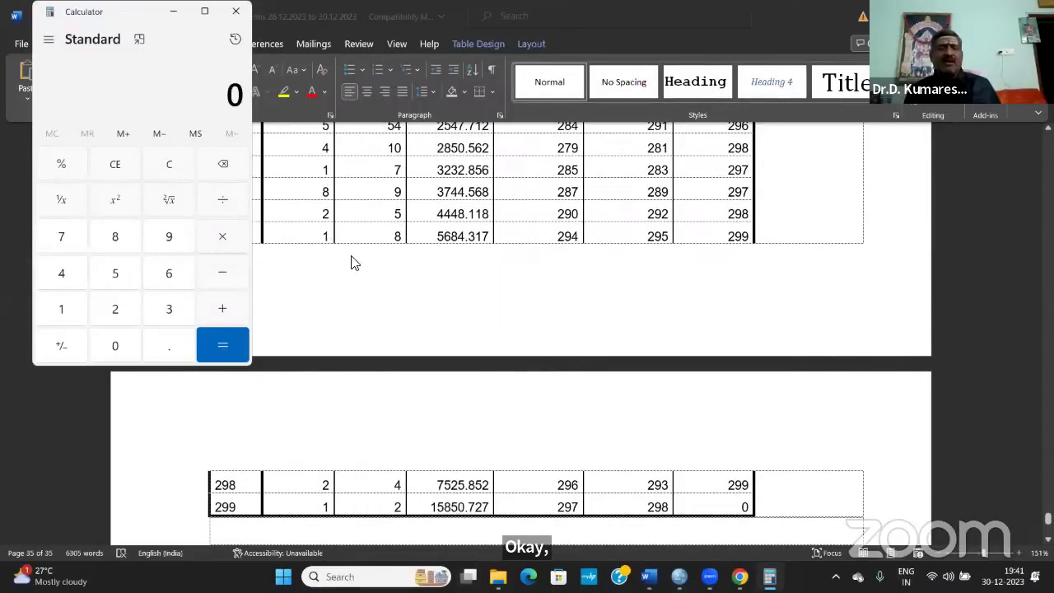
{"action": "scroll", "coordinate": [330, 350], "scroll_direction": "up", "scroll_amount": 3}
{"action": "scroll", "coordinate": [330, 358], "scroll_direction": "up", "scroll_amount": 1}
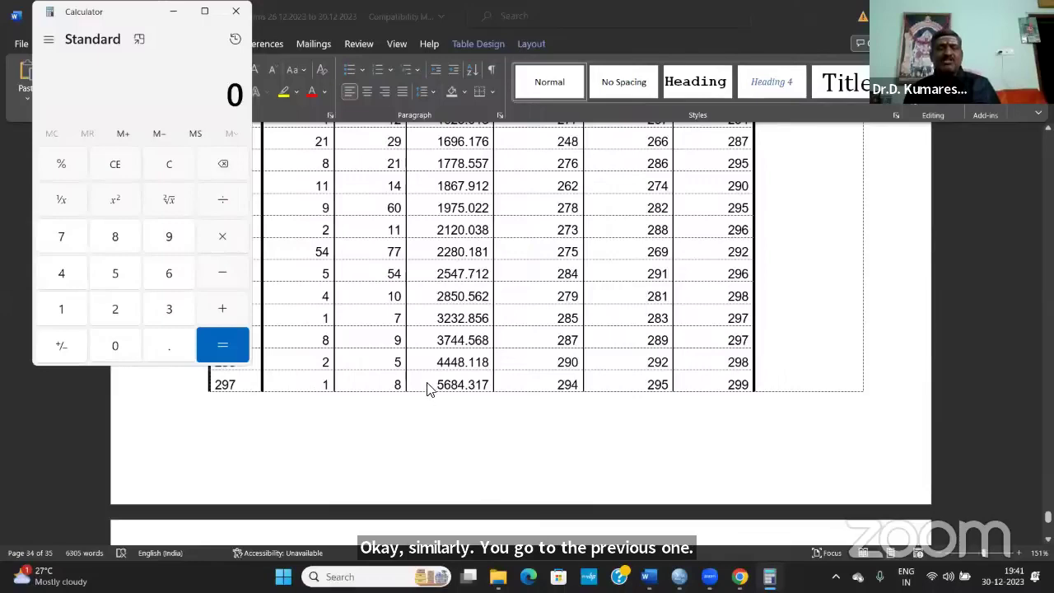
{"action": "scroll", "coordinate": [473, 387], "scroll_direction": "down", "scroll_amount": 4}
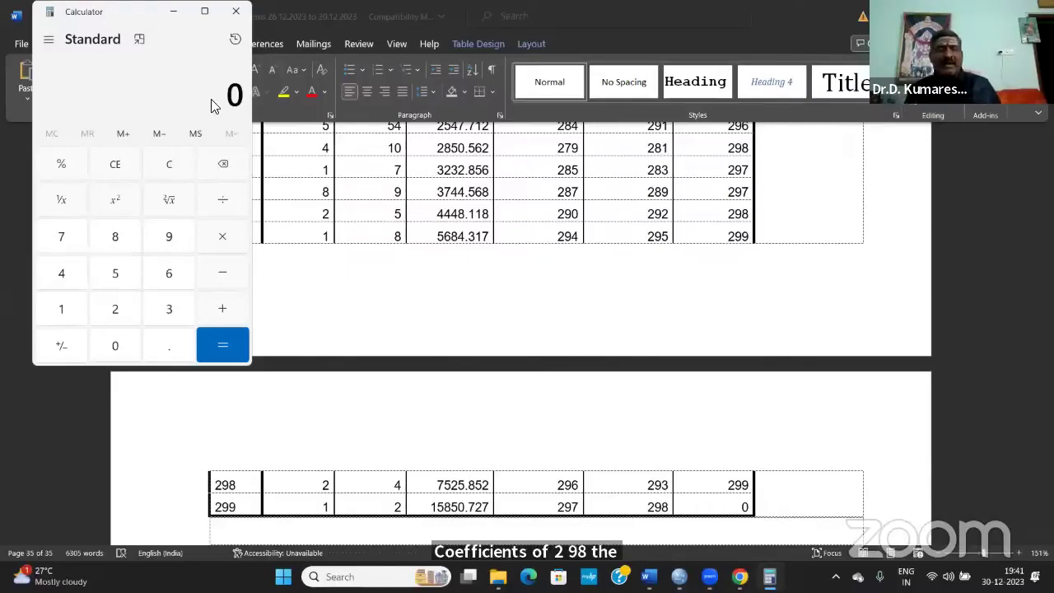
{"action": "type", "text": "7,5"}
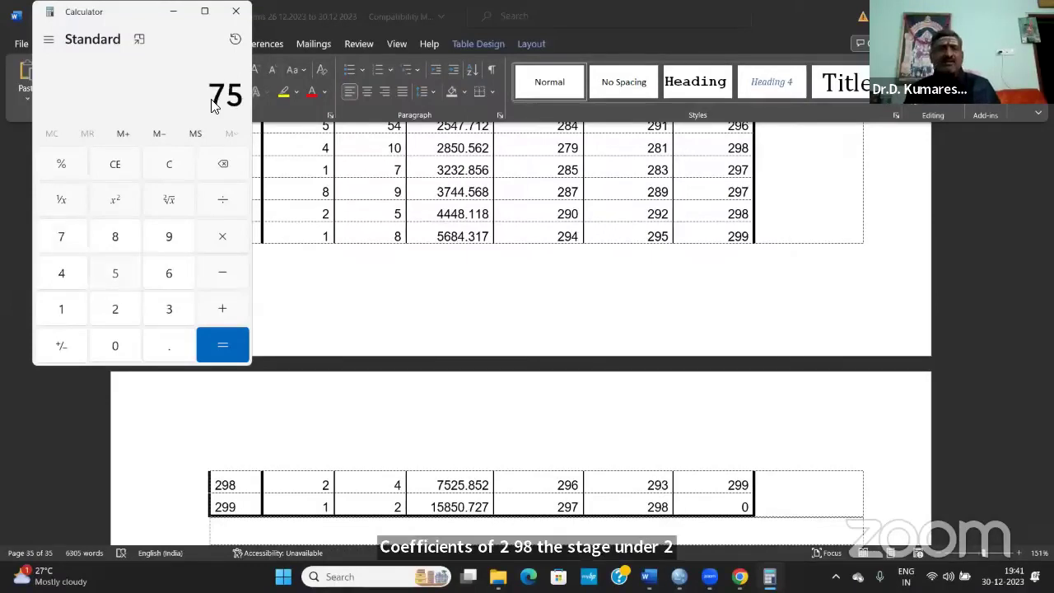
{"action": "type", "text": "25"}
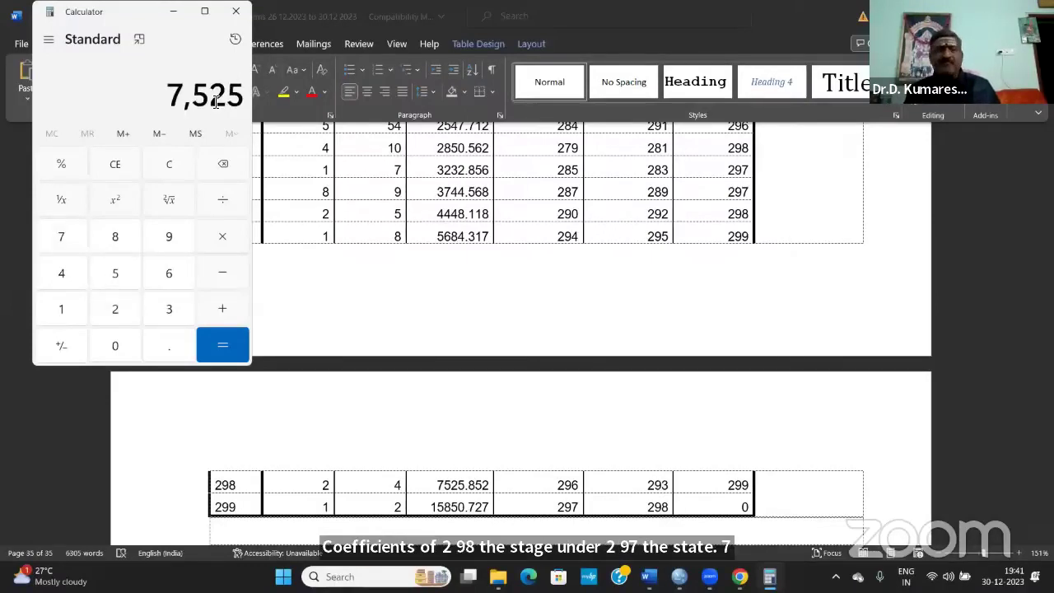
{"action": "key", "text": "minus"}
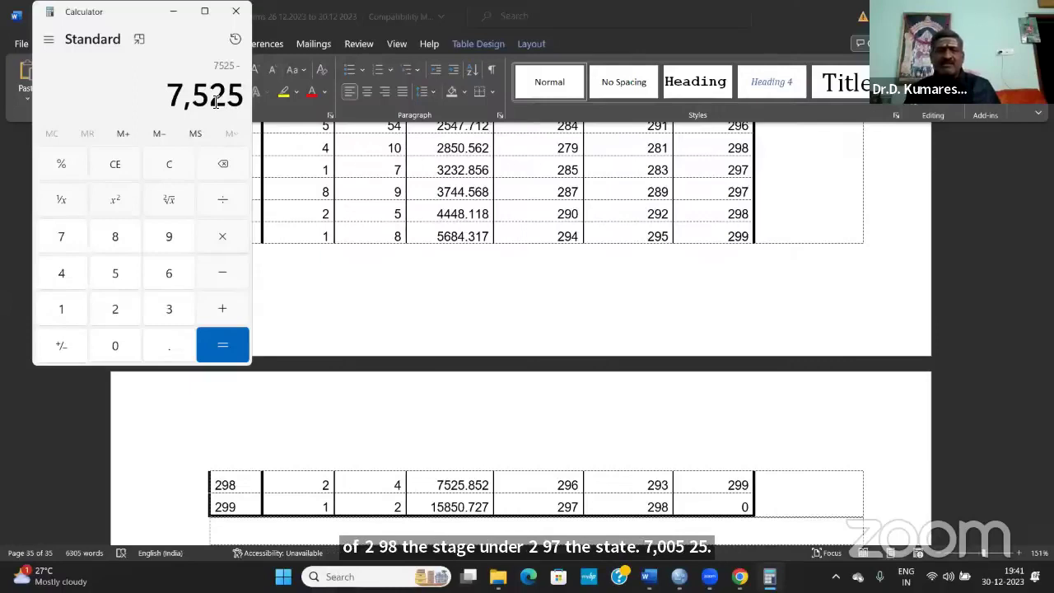
{"action": "type", "text": "52"}
{"action": "key", "text": "BackSpace"}
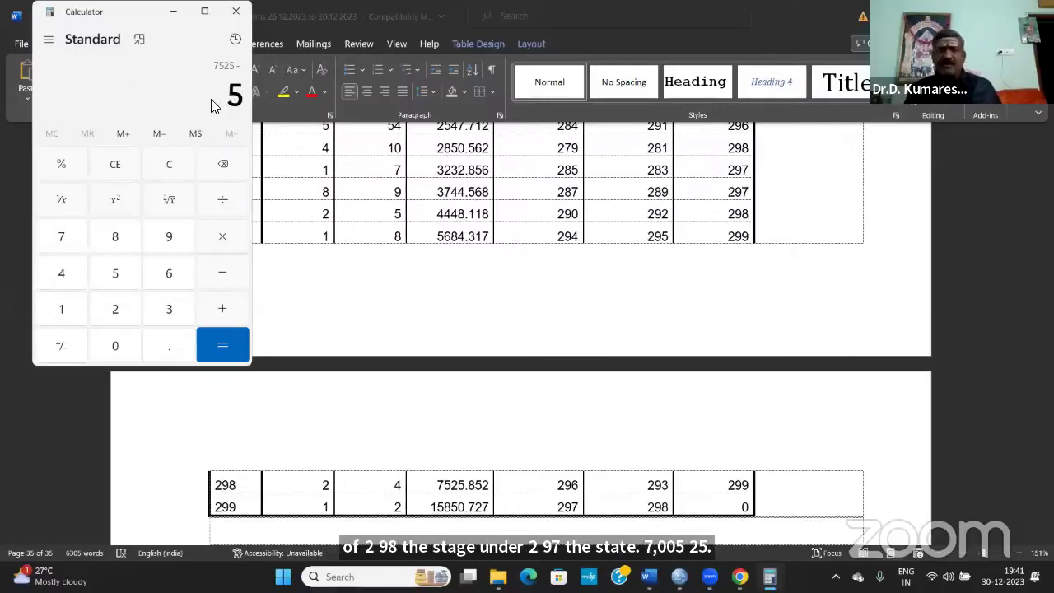
{"action": "type", "text": "684"}
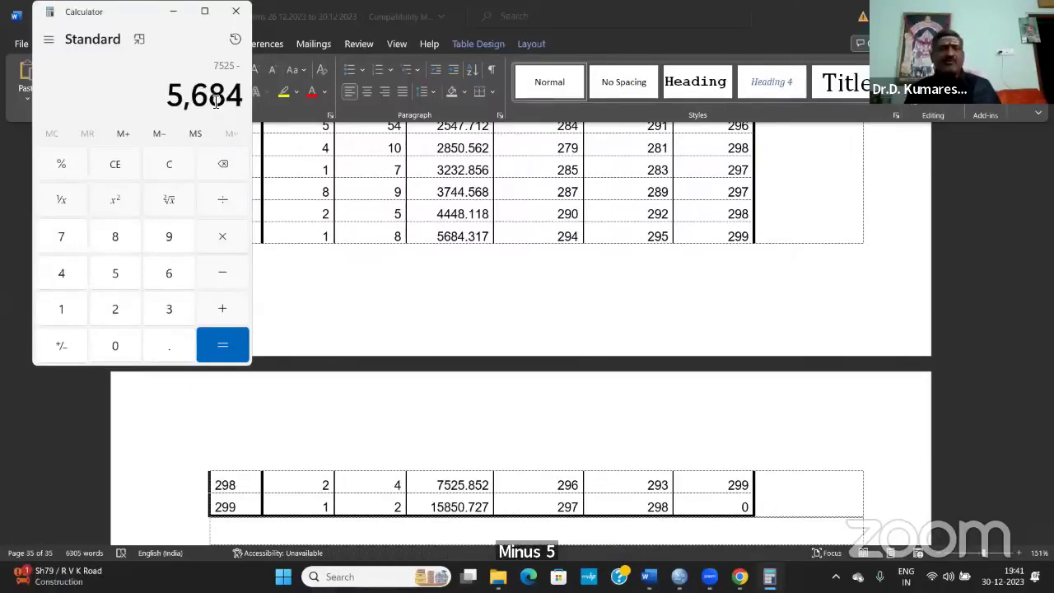
{"action": "key", "text": "Return"}
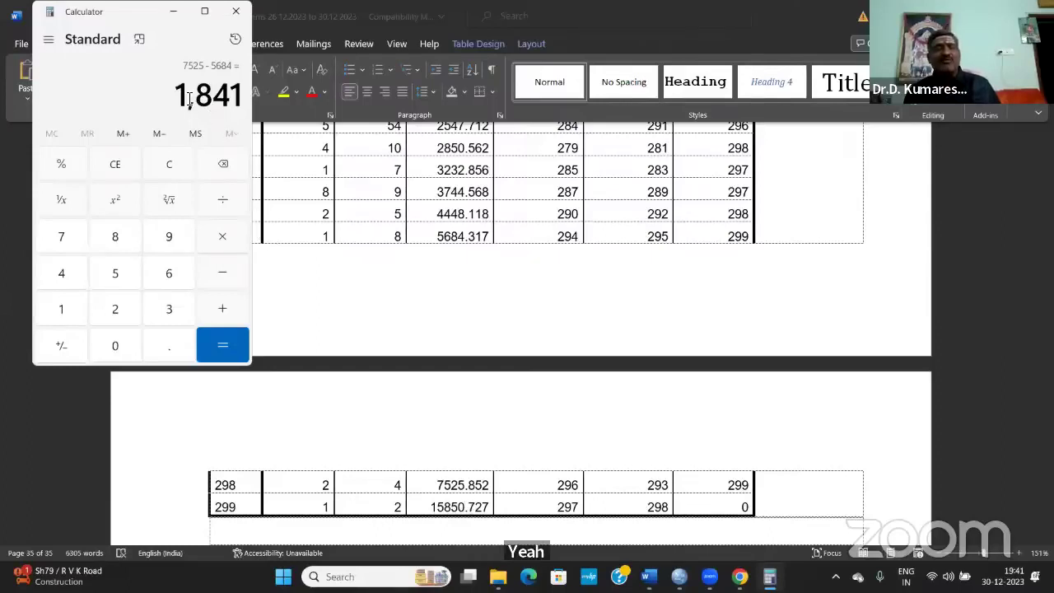
Clear the previous result and compute the coefficient difference between stages 297 and 296 as 5684 - 4448.
{"action": "left_click", "coordinate": [128, 171]}
{"action": "scroll", "coordinate": [535, 299], "scroll_direction": "up", "scroll_amount": 1}
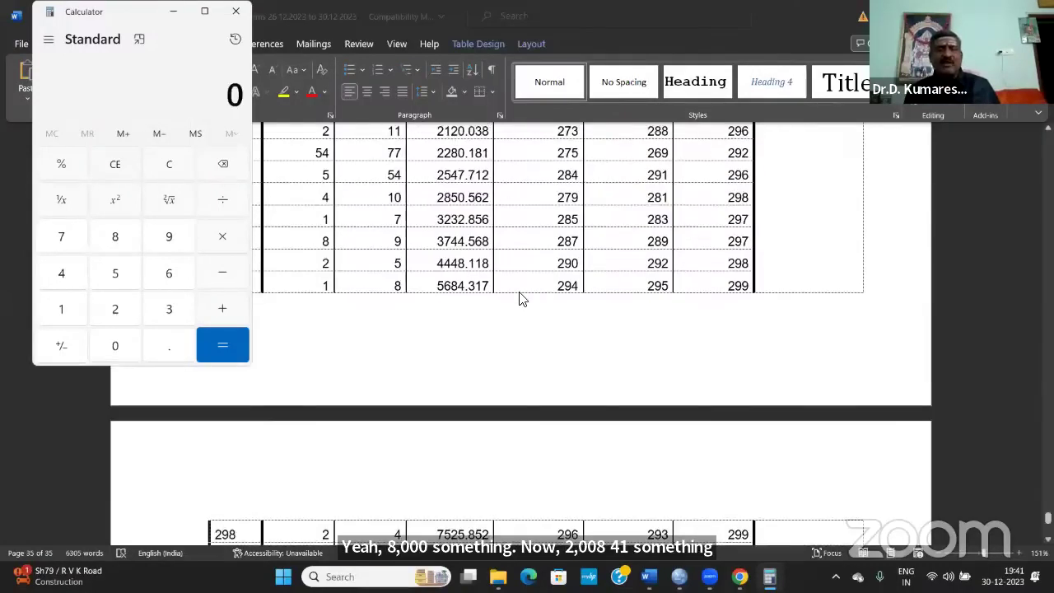
{"action": "scroll", "coordinate": [384, 364], "scroll_direction": "up", "scroll_amount": 3}
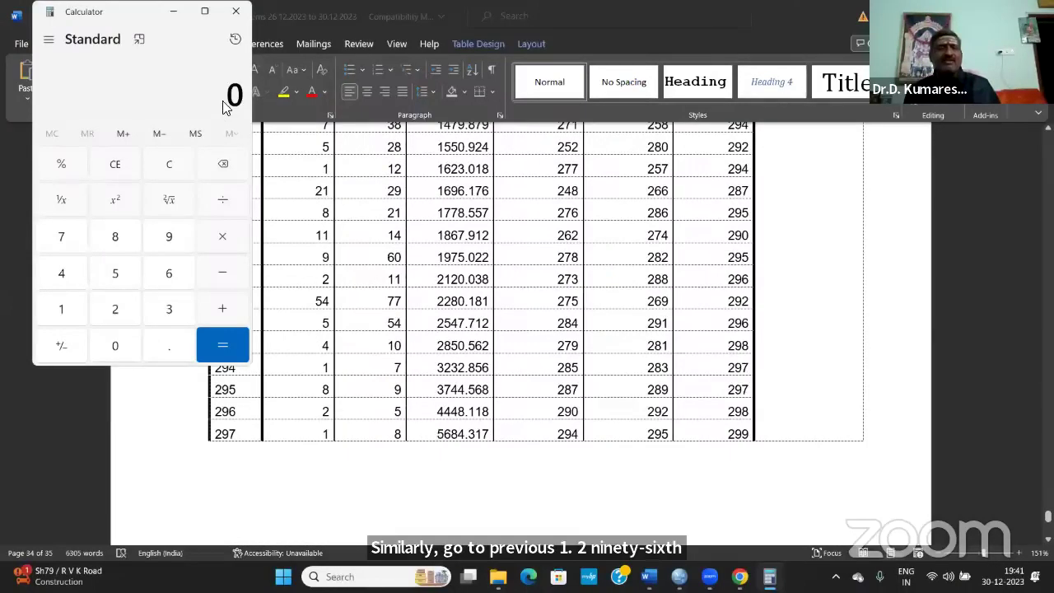
{"action": "type", "text": "5684"}
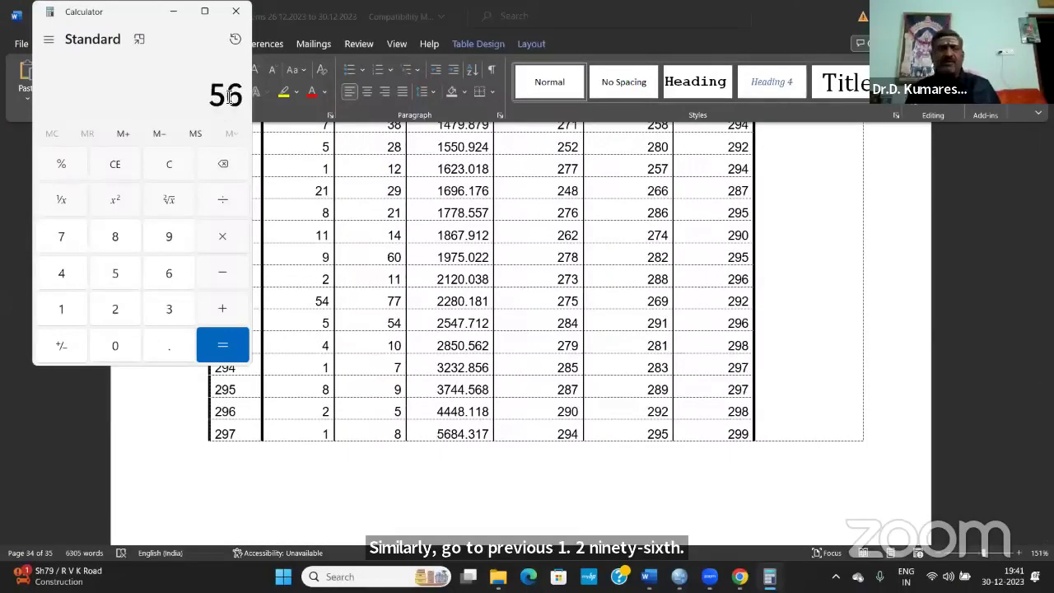
{"action": "key", "text": "minus"}
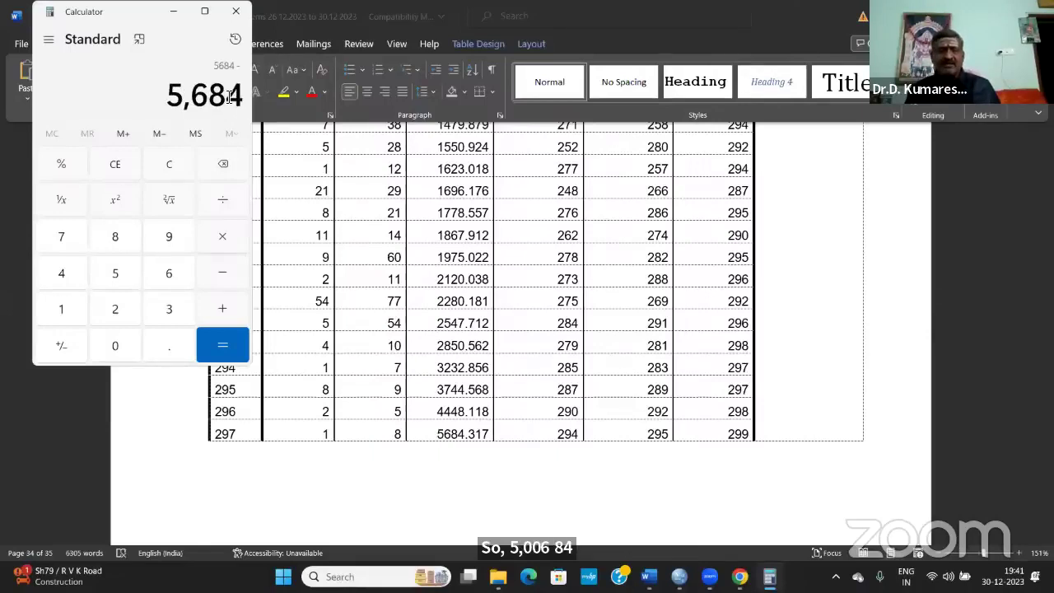
{"action": "type", "text": "4,4"}
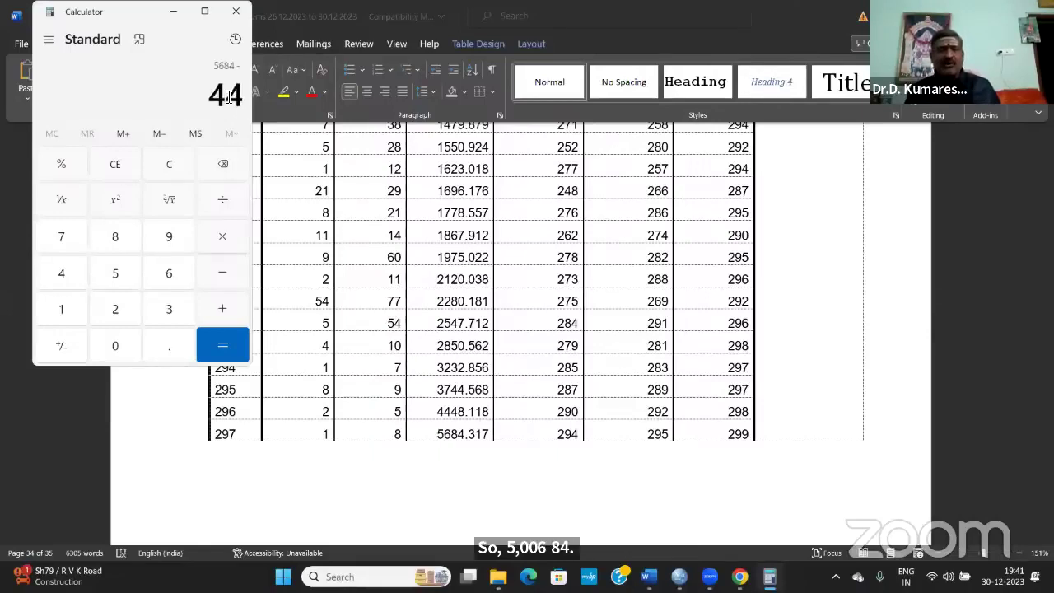
{"action": "type", "text": "48"}
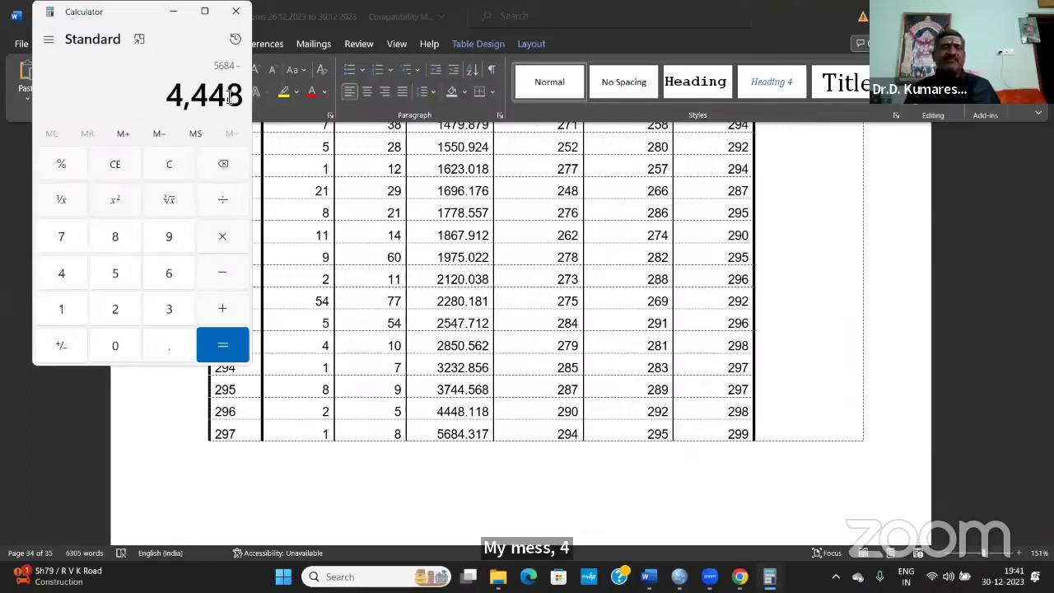
{"action": "key", "text": "Return"}
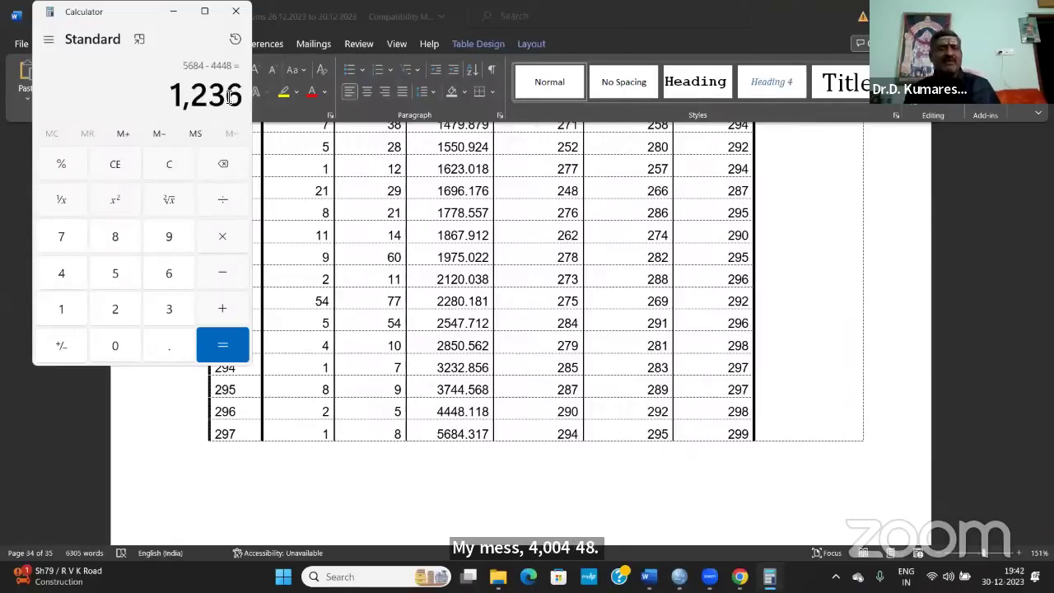
Clear the calculator and compute the coefficient difference between stages 296 and 295 as 4448 - 3744.
{"action": "left_click", "coordinate": [117, 164]}
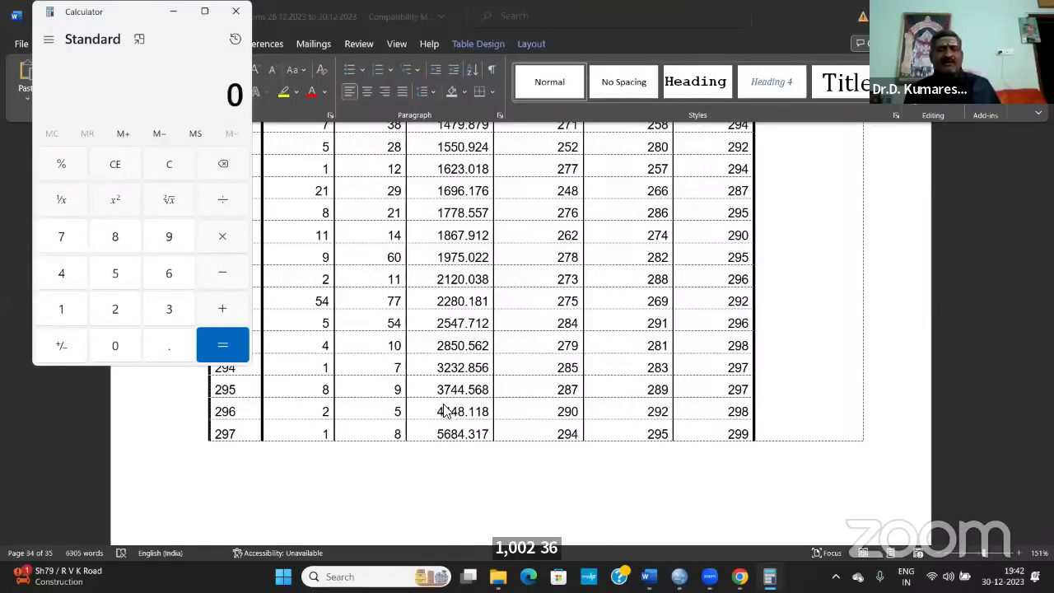
{"action": "type", "text": "4448"}
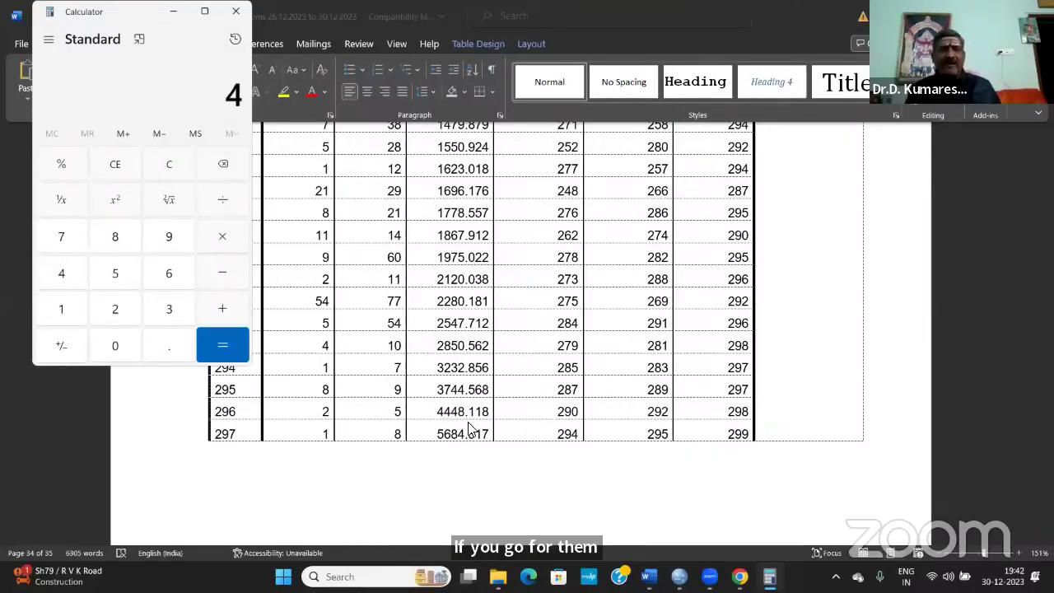
{"action": "key", "text": "minus"}
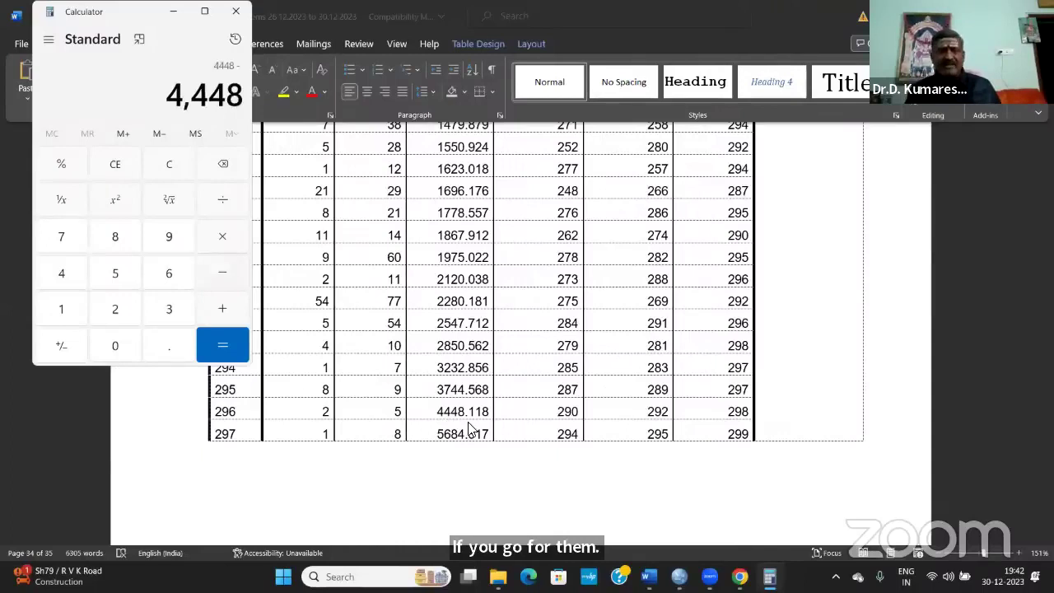
{"action": "type", "text": "3,74"}
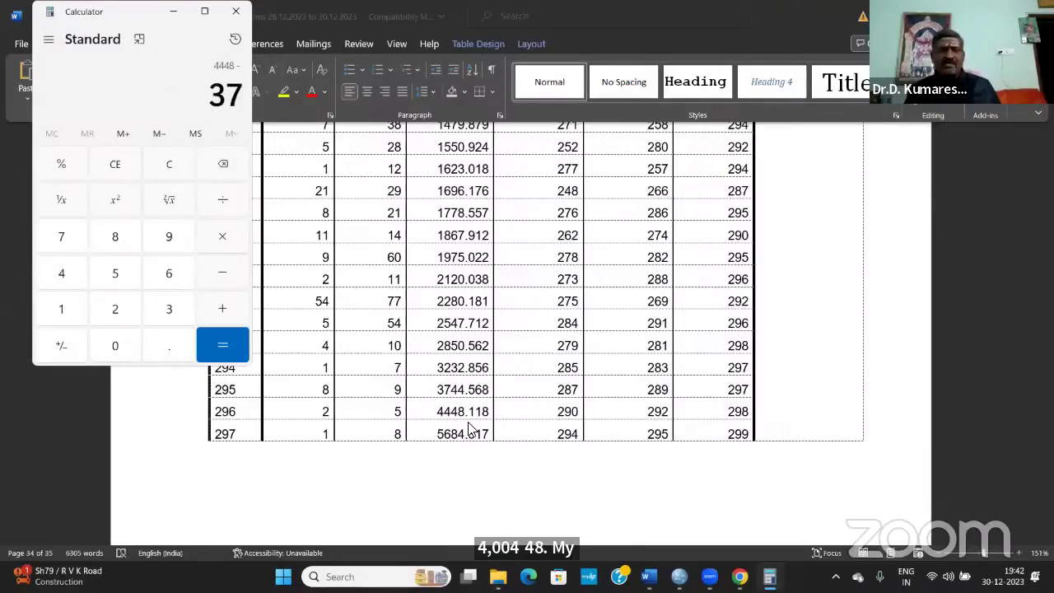
{"action": "type", "text": "4"}
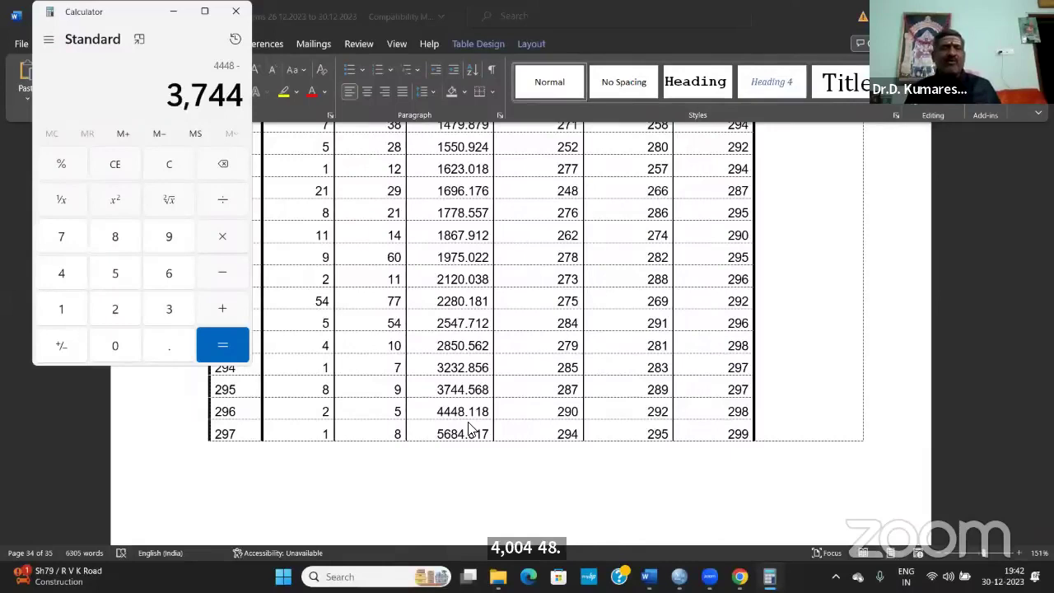
{"action": "key", "text": "Return"}
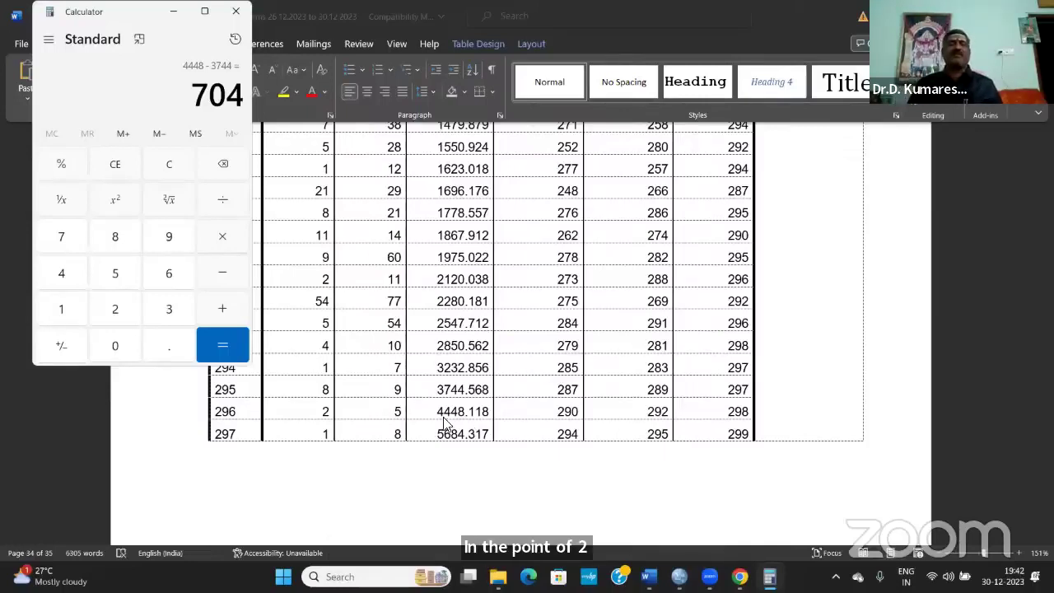
Close Calculator and compare stage numbers 299 and 296 in the Agglomeration Schedule.
{"action": "scroll", "coordinate": [445, 387], "scroll_direction": "down", "scroll_amount": 5}
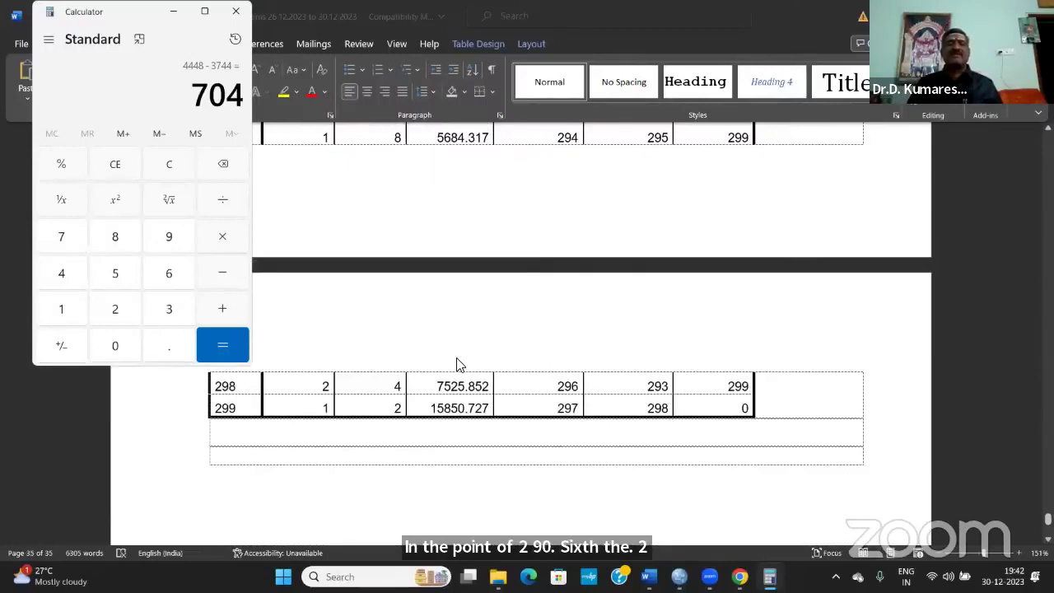
{"action": "scroll", "coordinate": [266, 343], "scroll_direction": "up", "scroll_amount": 1}
{"action": "left_click", "coordinate": [226, 342]}
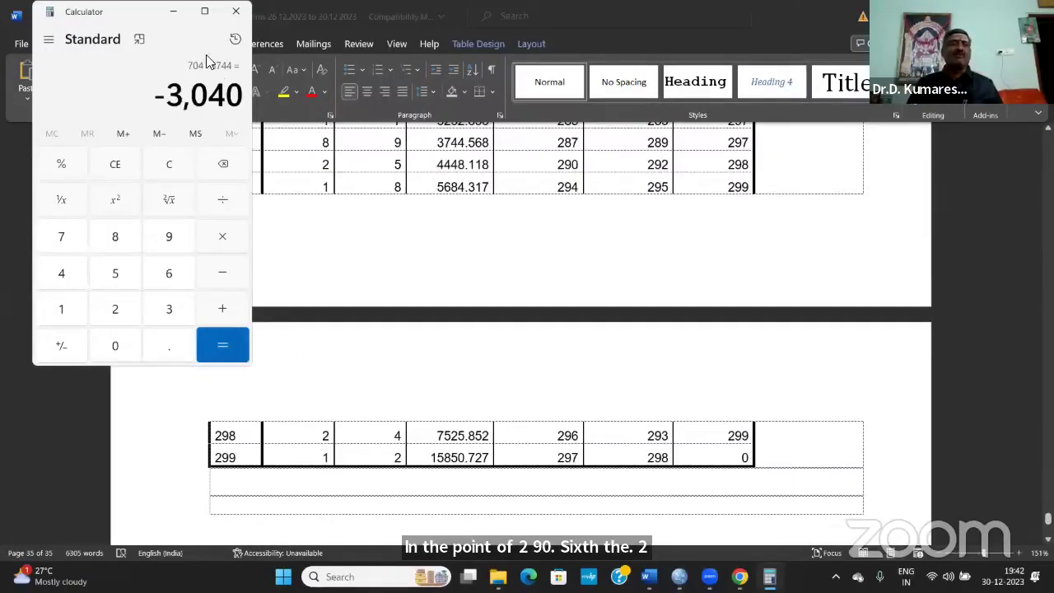
{"action": "left_click_drag", "start_coordinate": [143, 13], "coordinate": [145, 97]}
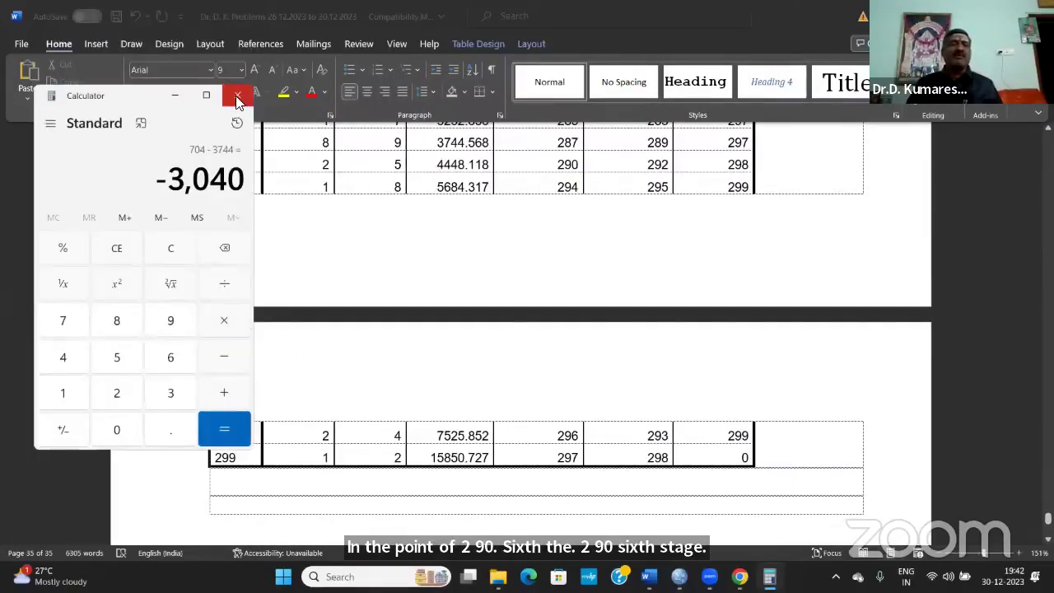
{"action": "left_click", "coordinate": [237, 100]}
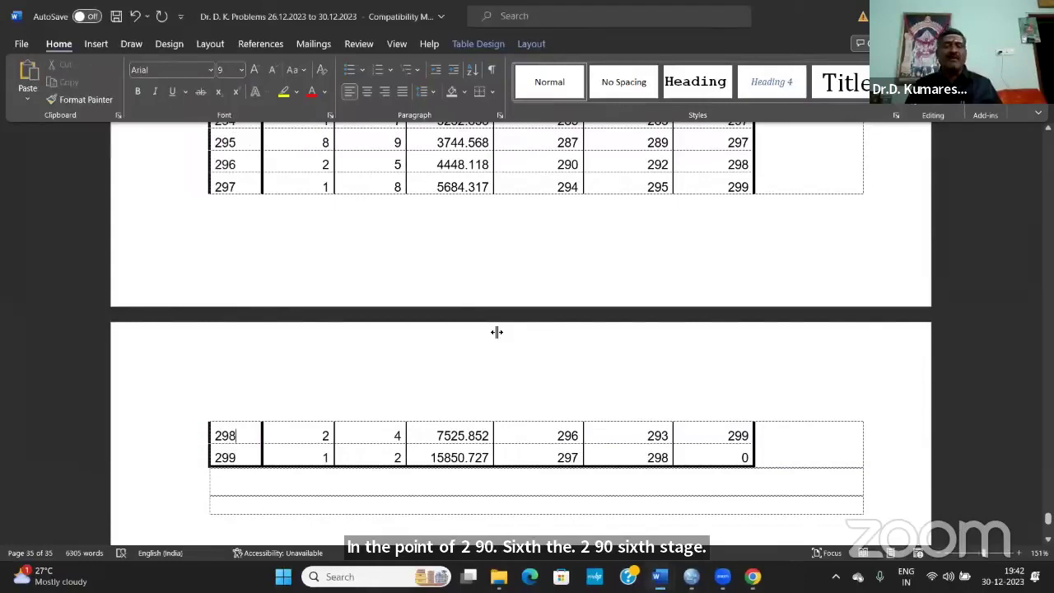
{"action": "left_click", "coordinate": [245, 463]}
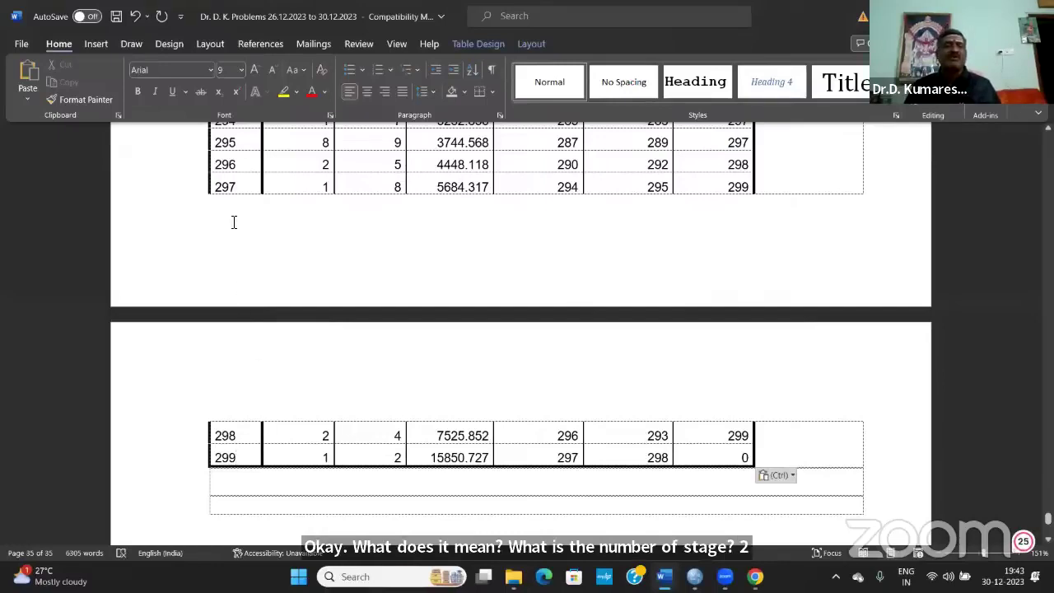
{"action": "left_click", "coordinate": [251, 165]}
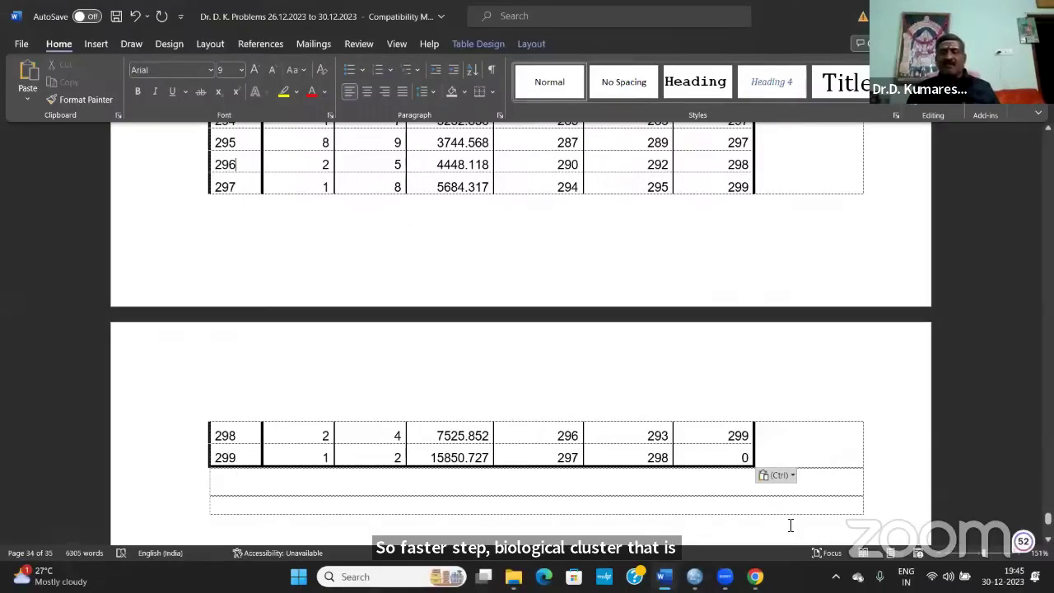
Switch to the SPSS Data Editor window containing the dataset.
{"action": "left_click", "coordinate": [694, 576]}
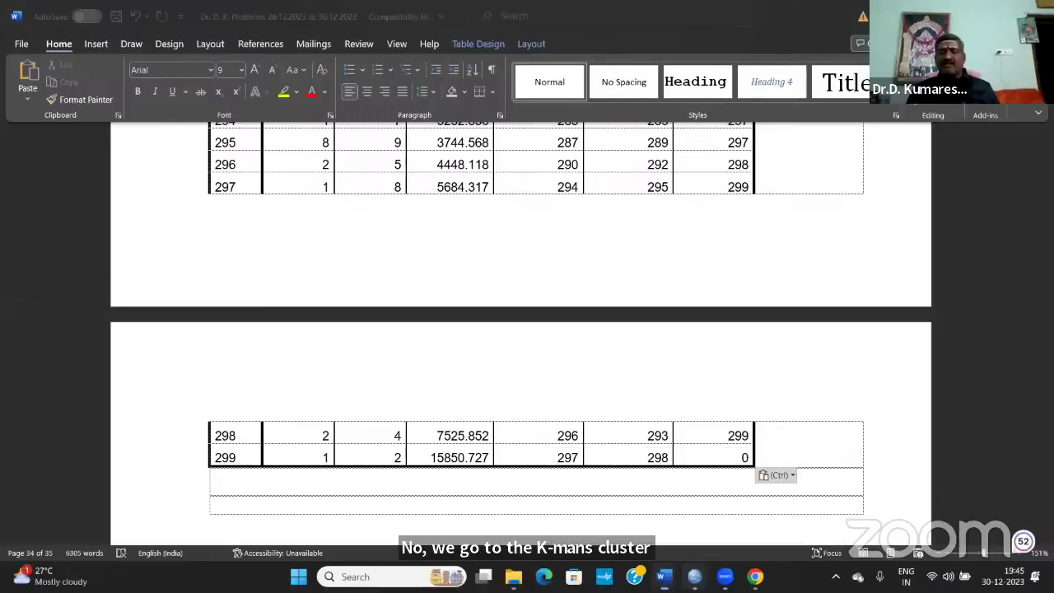
{"action": "left_click", "coordinate": [694, 576]}
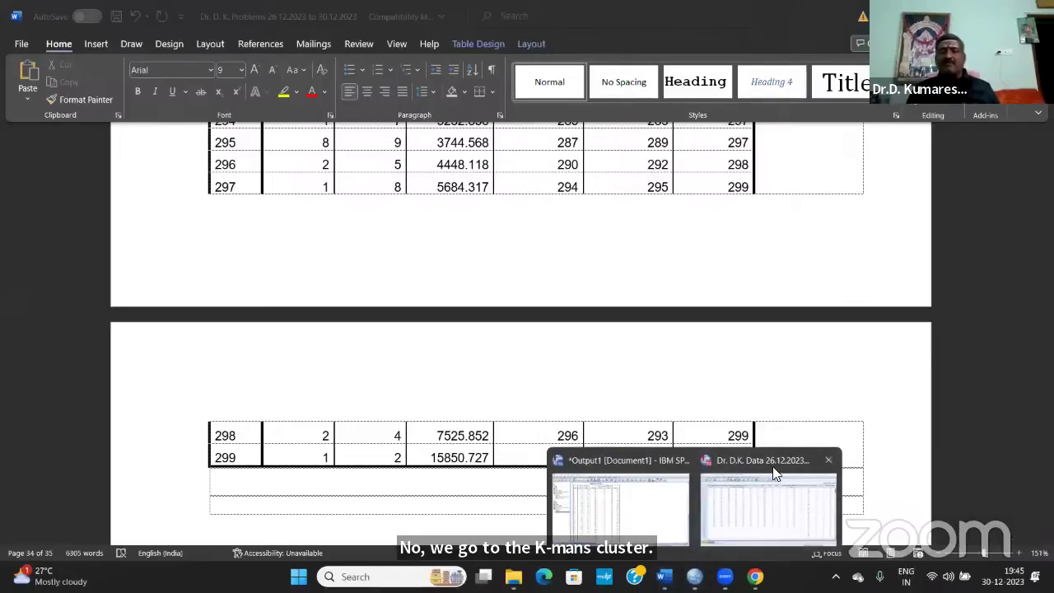
{"action": "left_click", "coordinate": [772, 466]}
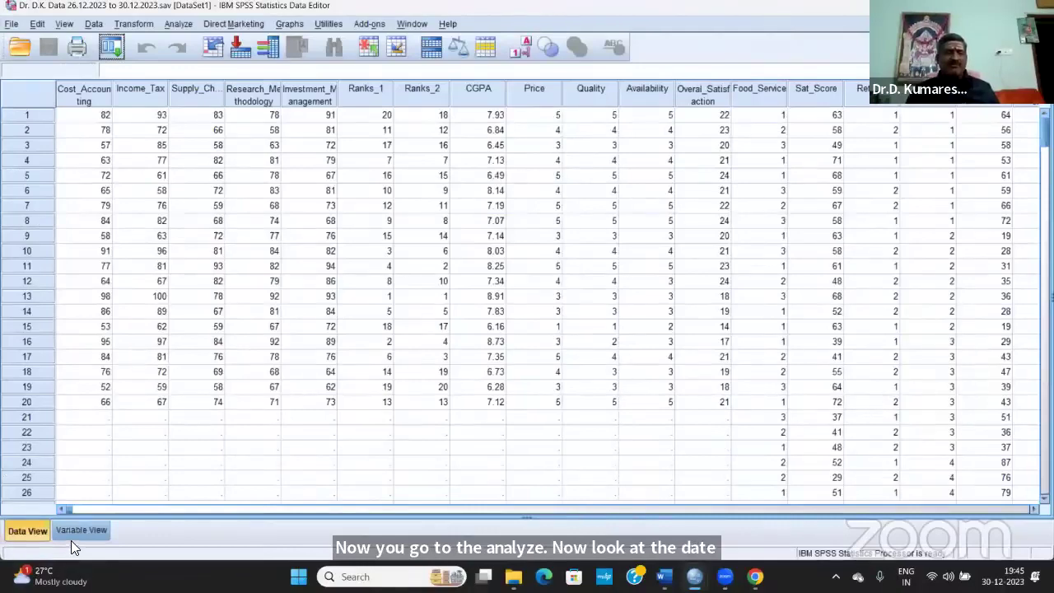
Review the variable definitions through the last variable, Satisfaction, and return to the data values.
{"action": "key", "text": "ctrl+t"}
{"action": "scroll", "coordinate": [246, 346], "scroll_direction": "down", "scroll_amount": 4}
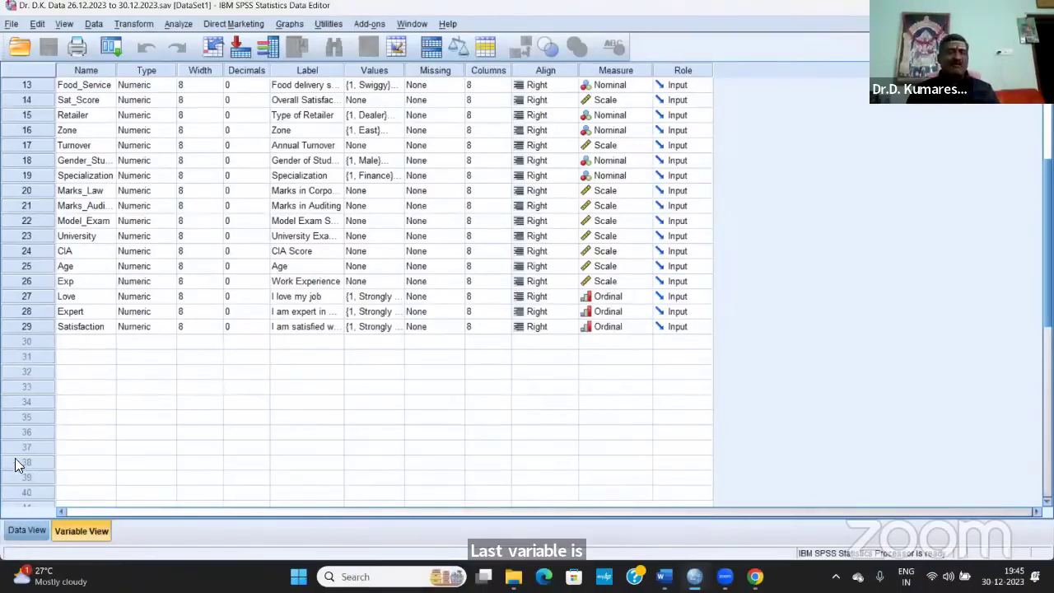
{"action": "left_click", "coordinate": [26, 531]}
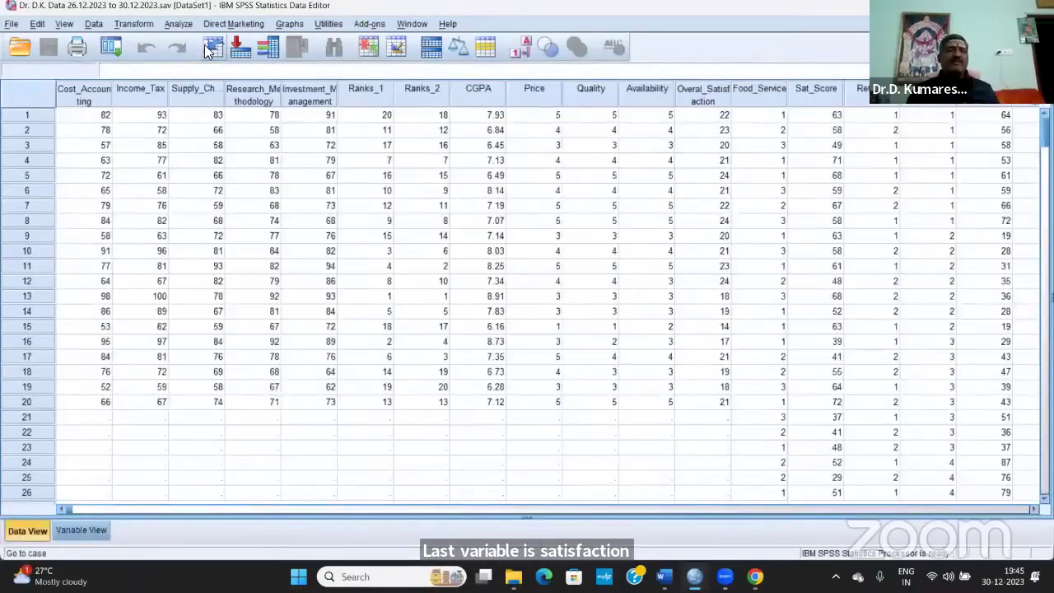
Start a K-Means Cluster Analysis with Age, Work Experience, Love, Expert and Satisfaction as the variables.
{"action": "left_click", "coordinate": [176, 24]}
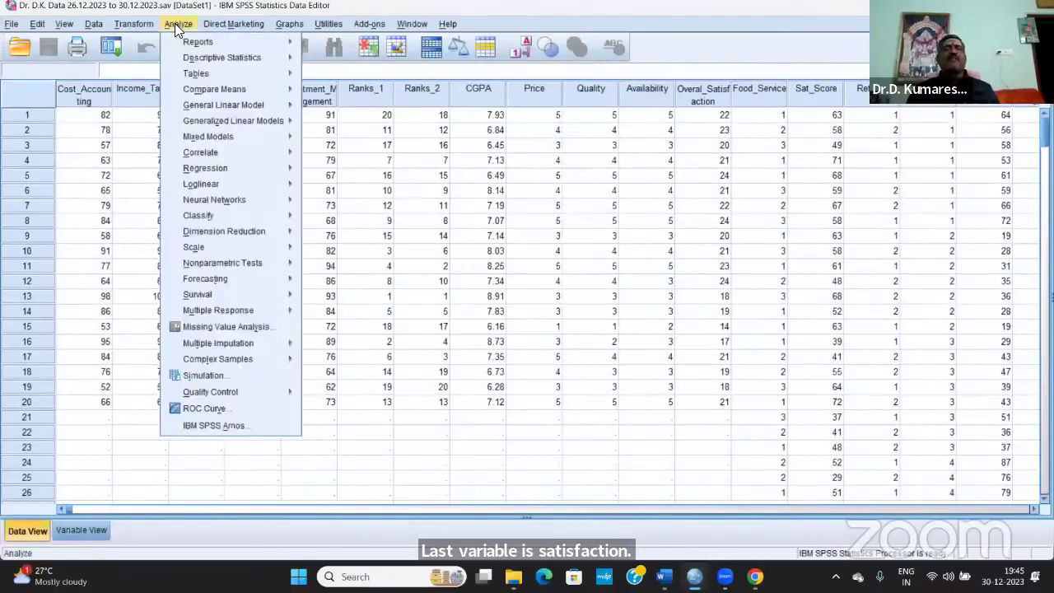
{"action": "mouse_move", "coordinate": [195, 214]}
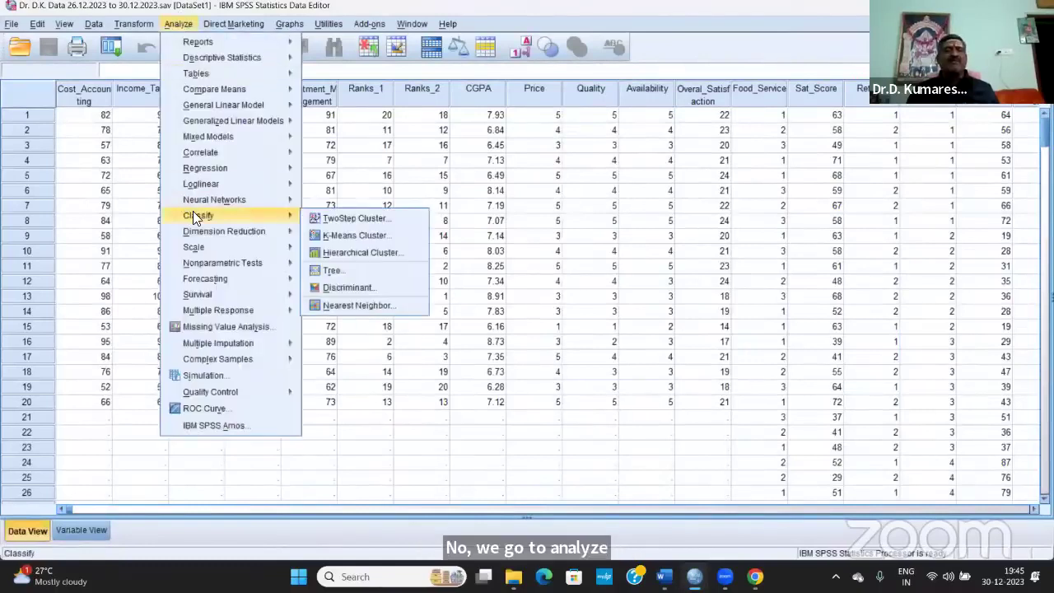
{"action": "left_click", "coordinate": [394, 237]}
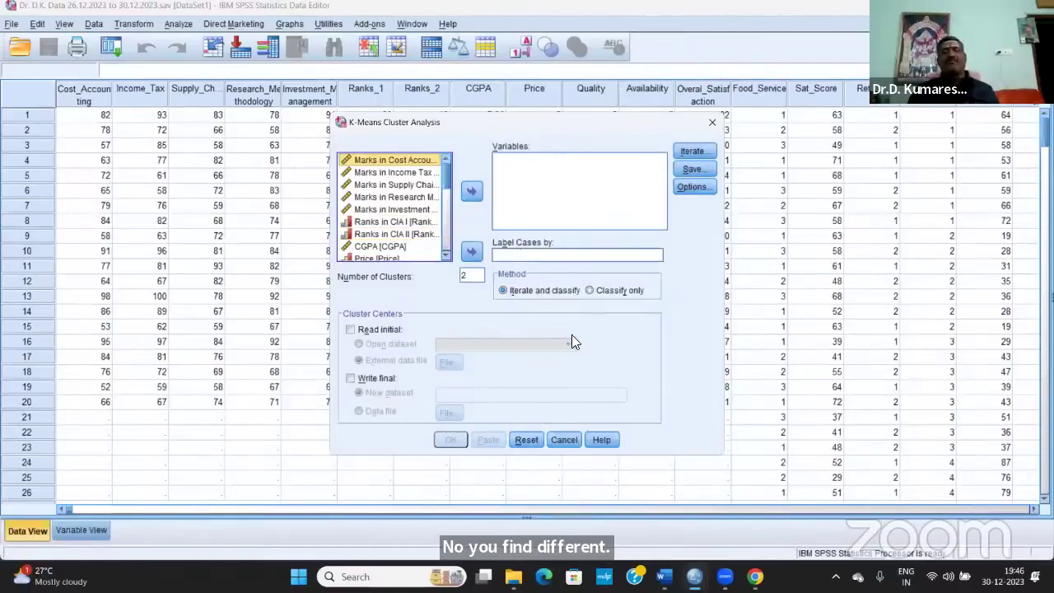
{"action": "left_click", "coordinate": [405, 235]}
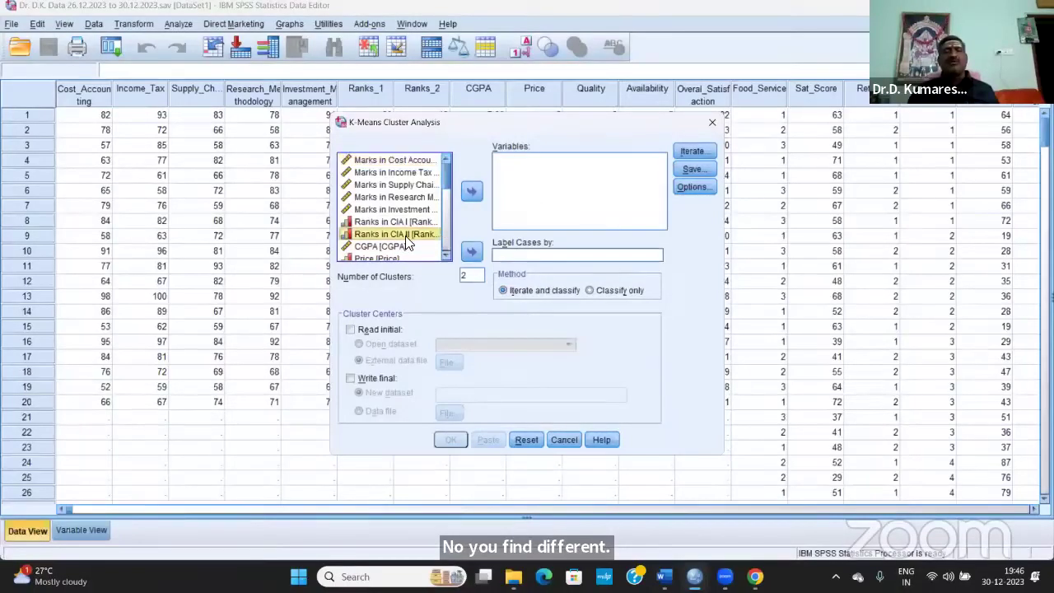
{"action": "scroll", "coordinate": [406, 239], "scroll_direction": "down", "scroll_amount": 8}
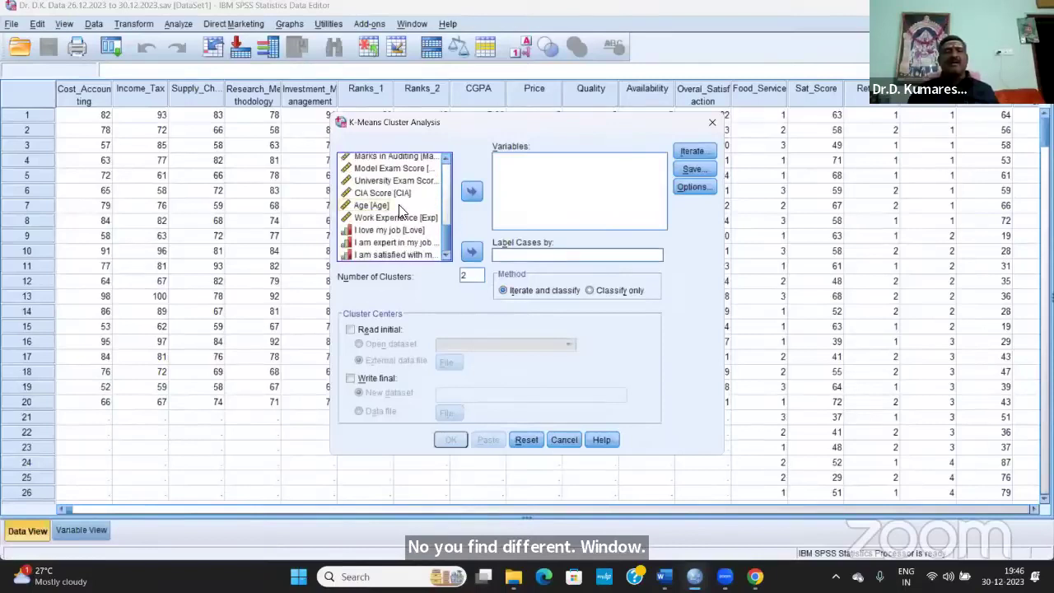
{"action": "left_click", "coordinate": [377, 207]}
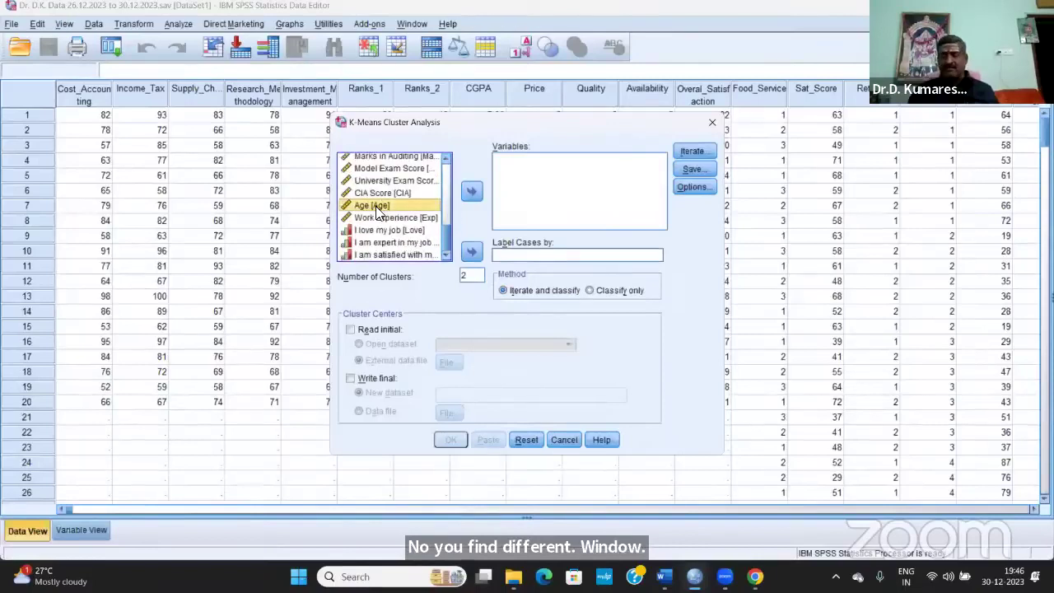
{"action": "key", "text": "shift+Down"}
{"action": "key", "text": "shift+Down"}
{"action": "key", "text": "shift+Down"}
{"action": "key", "text": "shift+Down"}
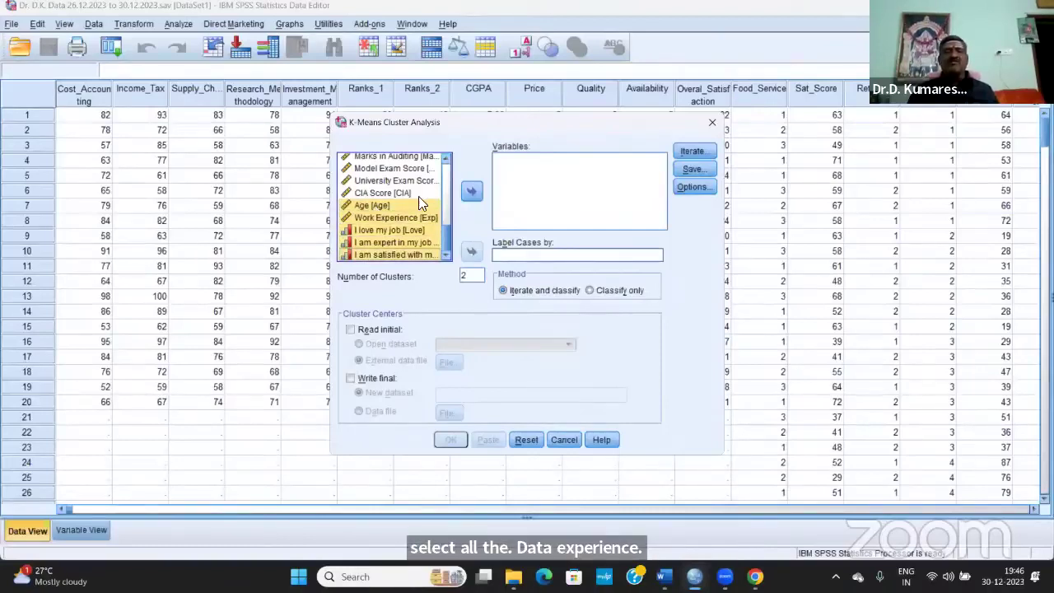
{"action": "left_click", "coordinate": [471, 190]}
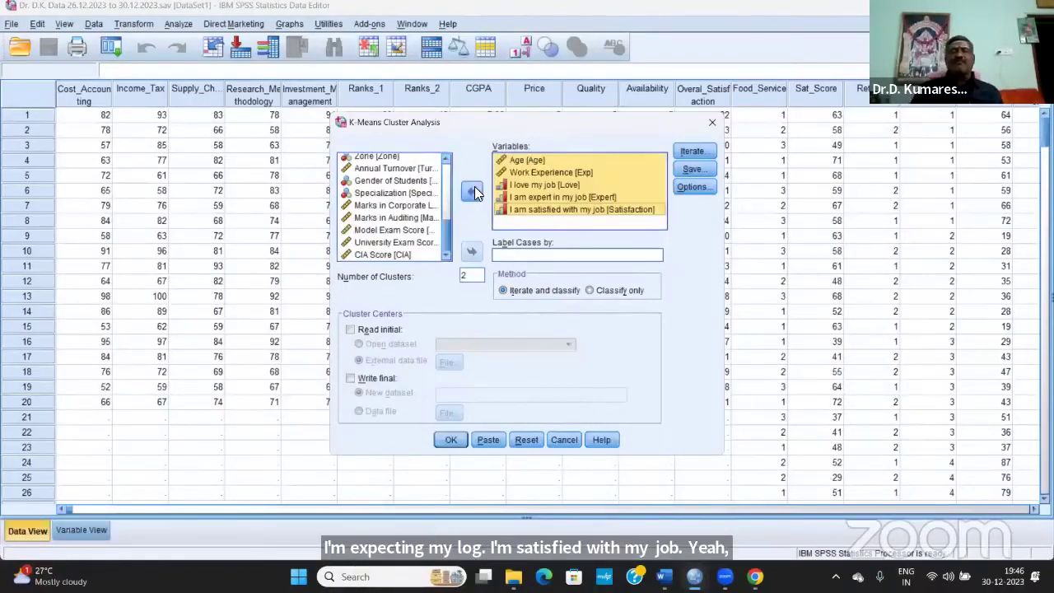
Set the number of clusters to 3 and accept the iteration settings of 10 maximum iterations and convergence criterion 0.
{"action": "left_click", "coordinate": [473, 278]}
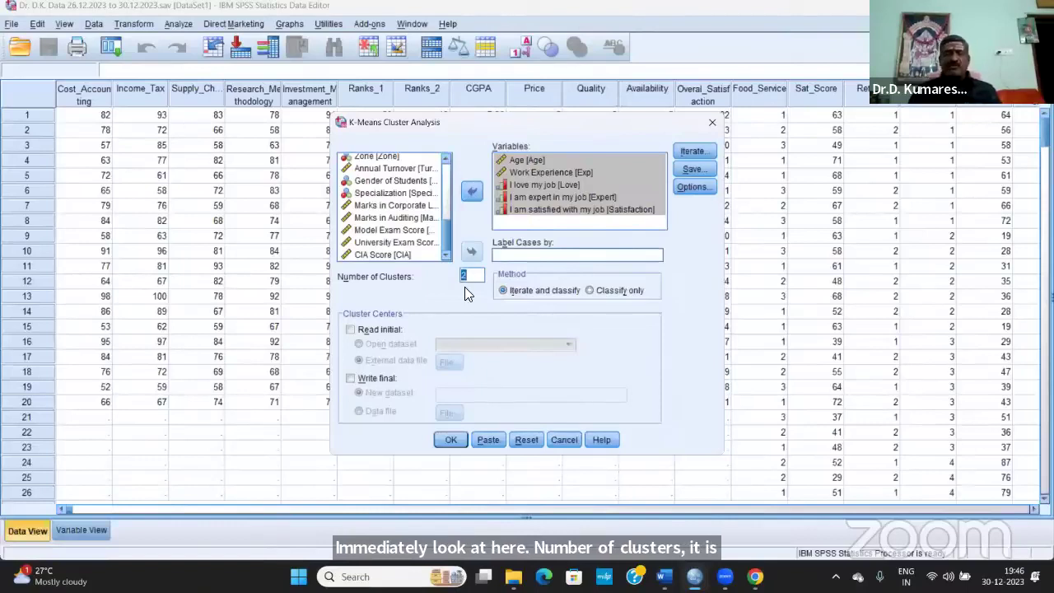
{"action": "type", "text": "3"}
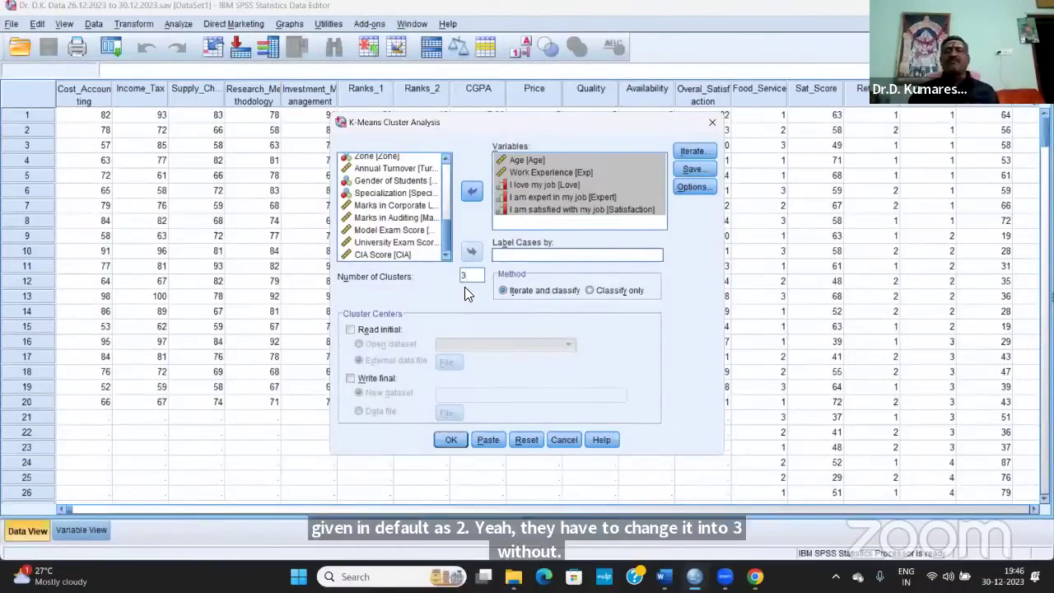
{"action": "left_click", "coordinate": [692, 152]}
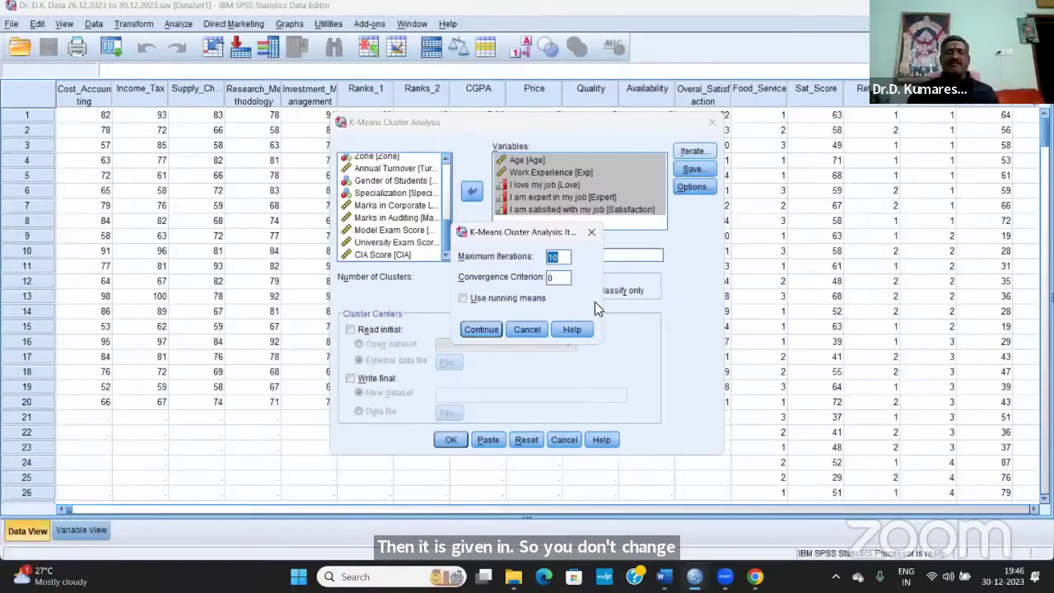
{"action": "left_click", "coordinate": [481, 330]}
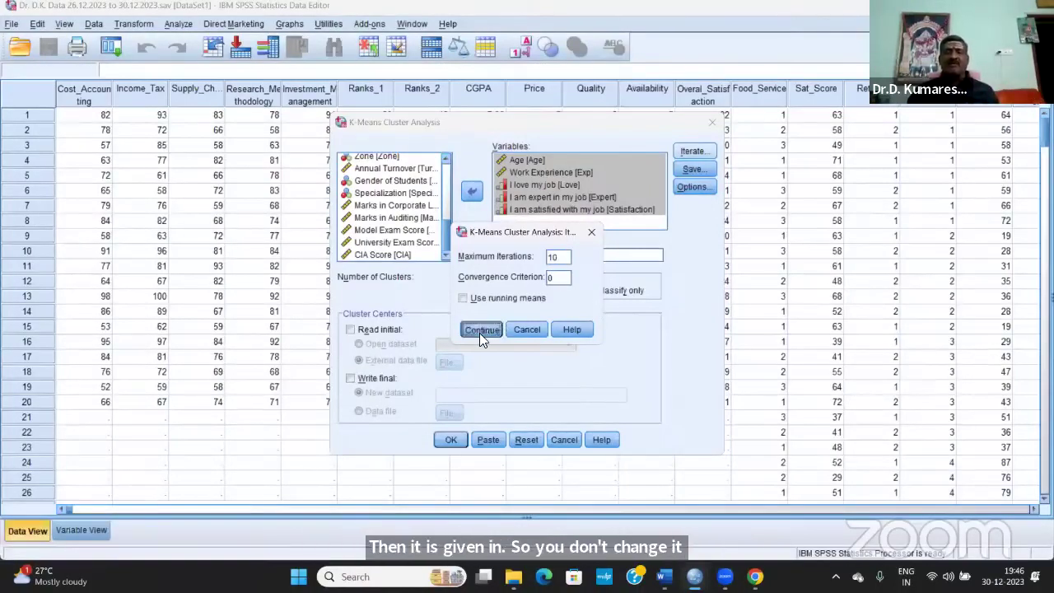
Save cluster membership as a new variable and include the ANOVA table in the K-means statistics.
{"action": "left_click", "coordinate": [695, 170]}
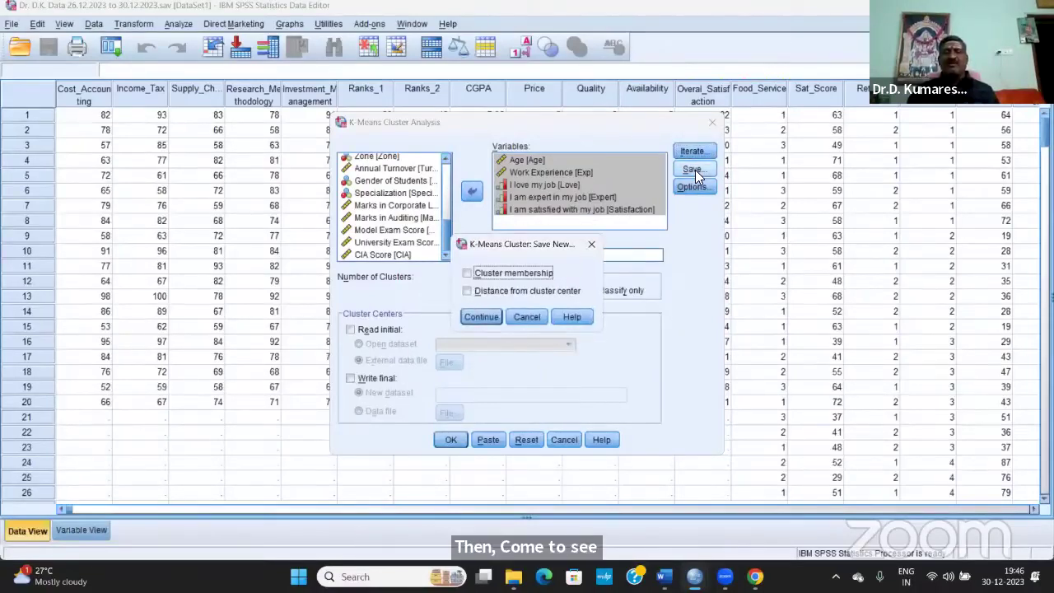
{"action": "left_click", "coordinate": [466, 273]}
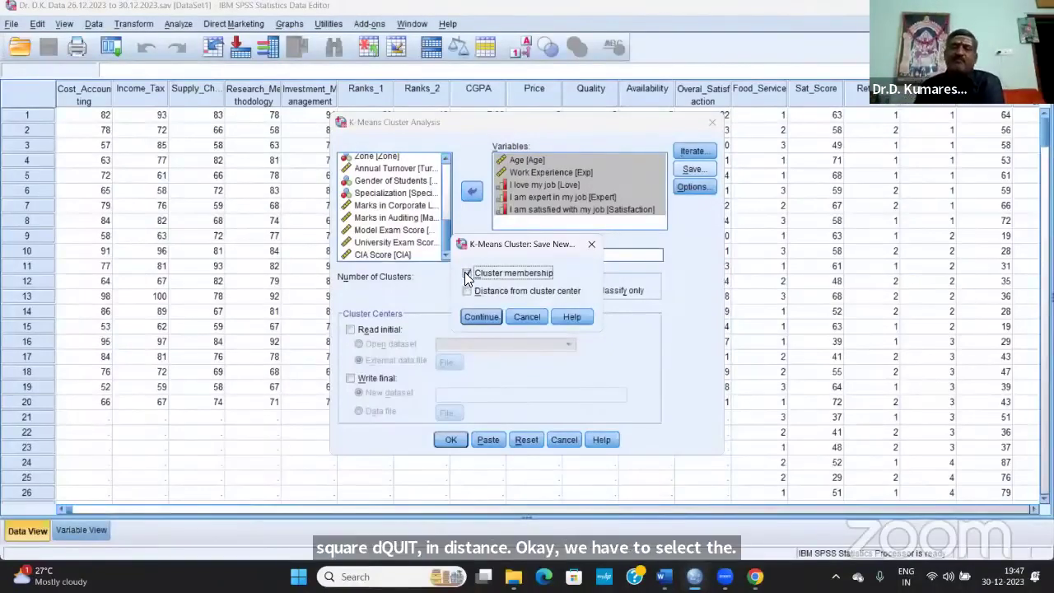
{"action": "left_click", "coordinate": [482, 317]}
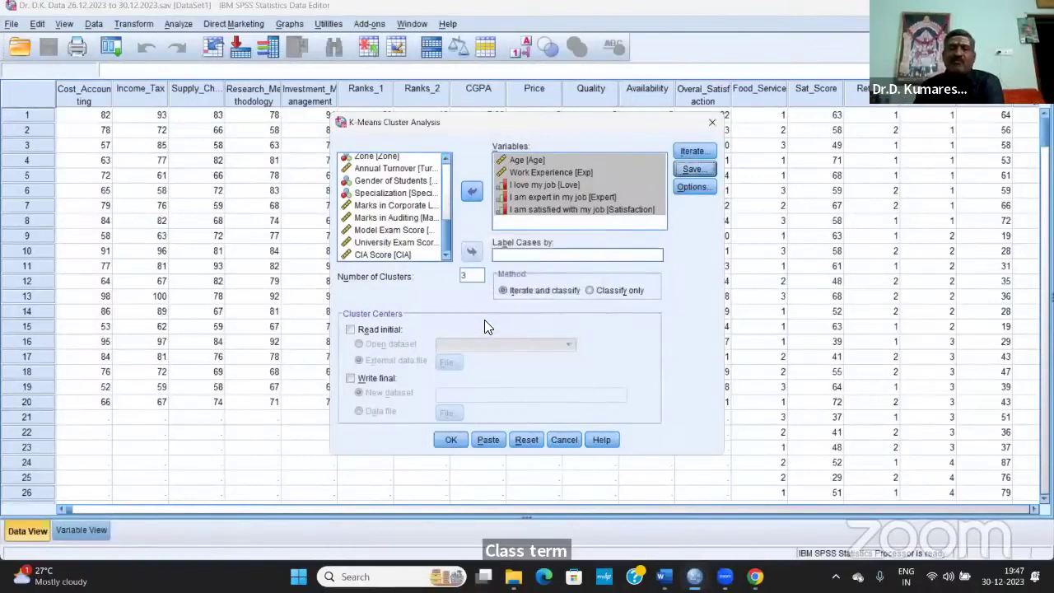
{"action": "left_click", "coordinate": [691, 187]}
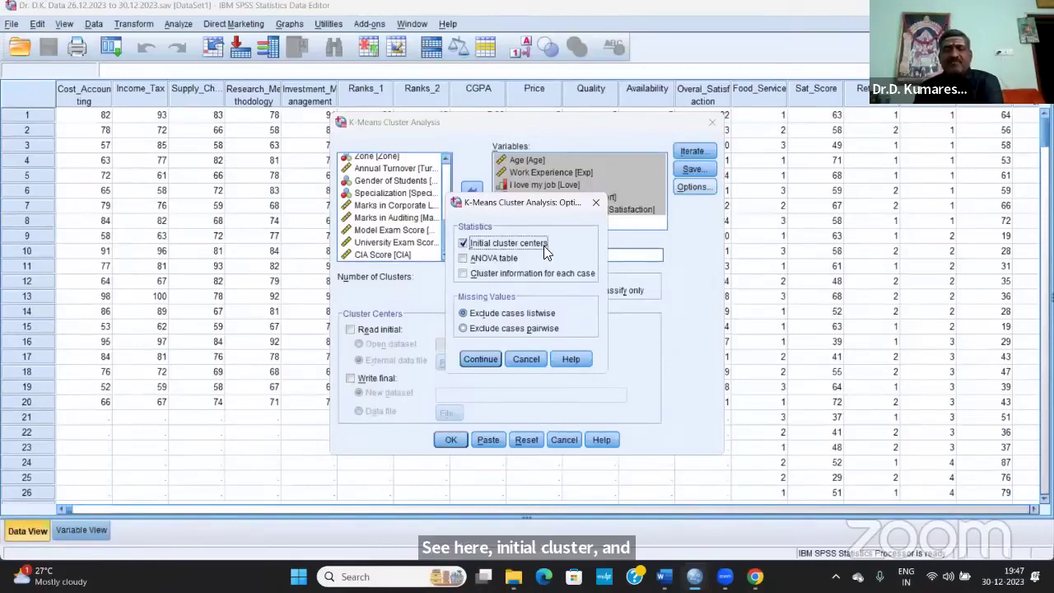
{"action": "left_click", "coordinate": [463, 258]}
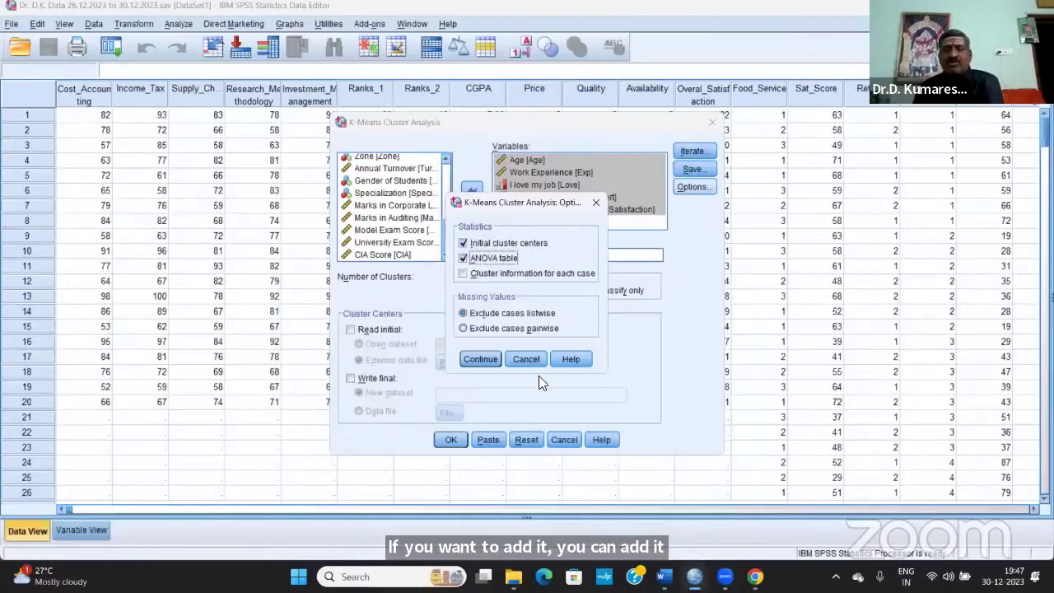
{"action": "left_click", "coordinate": [486, 359]}
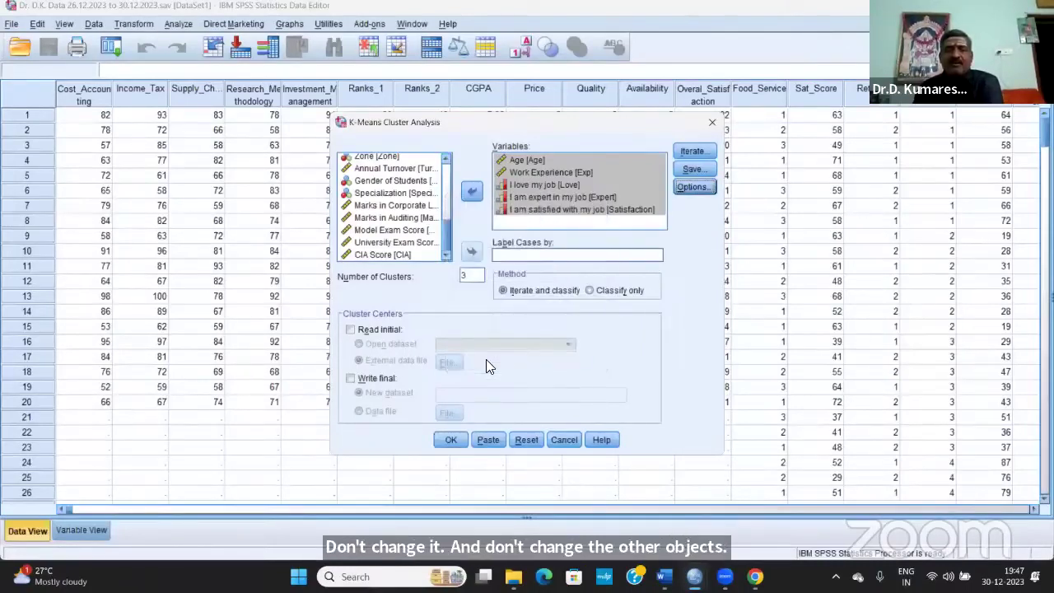
Reset all K-means settings and cancel the analysis without running it.
{"action": "left_click", "coordinate": [537, 441]}
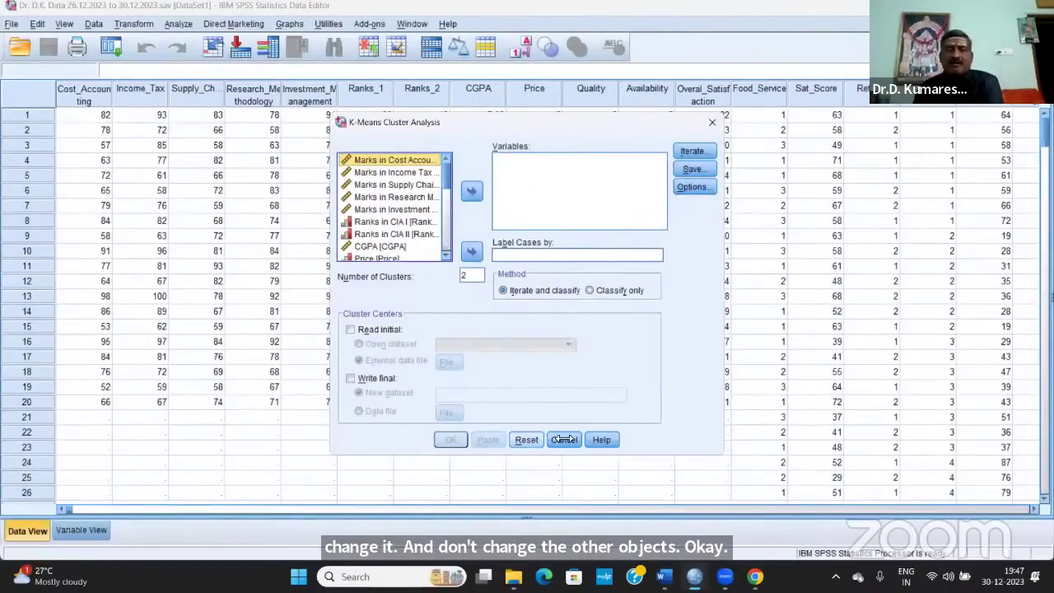
{"action": "left_click", "coordinate": [563, 439]}
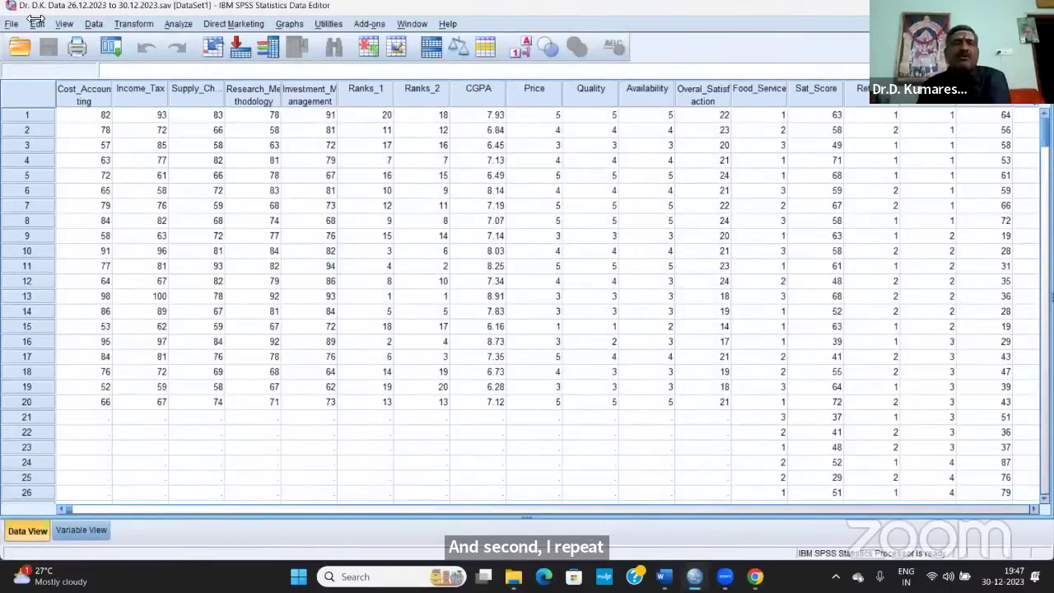
Reopen K-Means Cluster Analysis and add Age, Work Experience, Love, Expert and Satisfaction as the variables.
{"action": "left_click", "coordinate": [177, 23]}
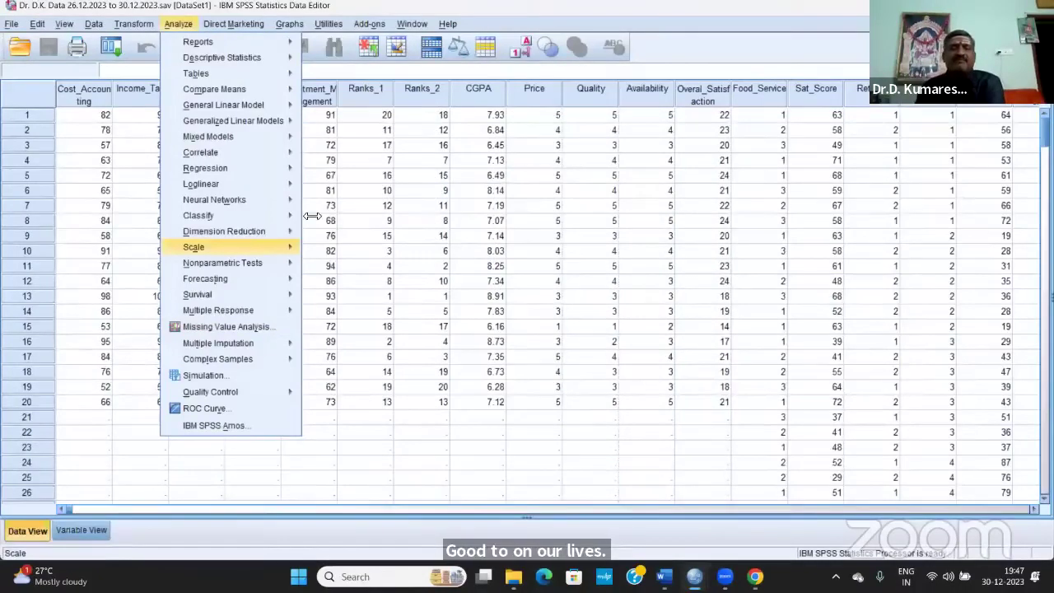
{"action": "mouse_move", "coordinate": [288, 216]}
{"action": "left_click", "coordinate": [354, 235]}
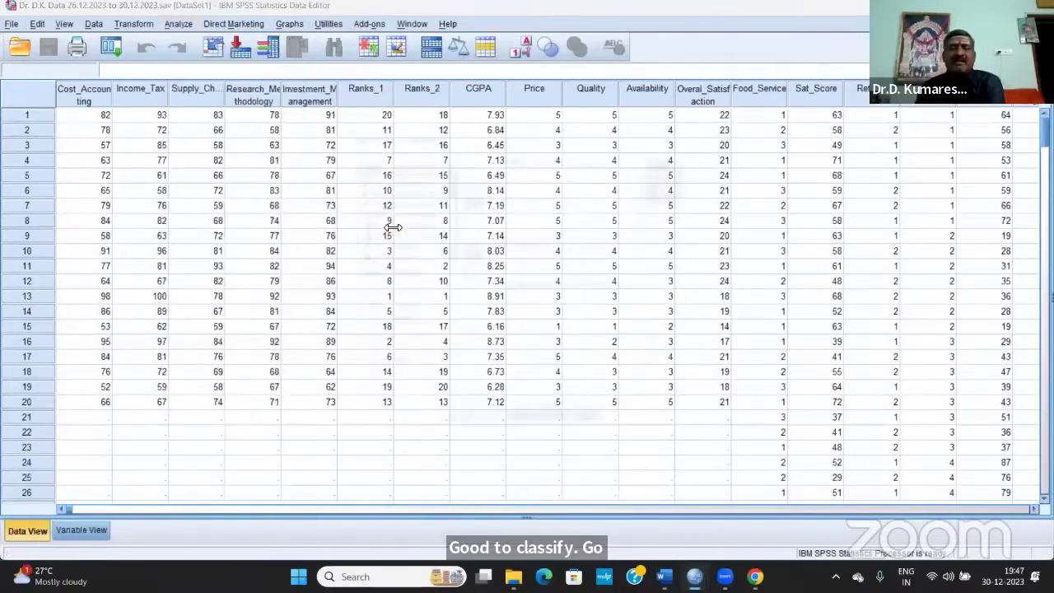
{"action": "scroll", "coordinate": [381, 248], "scroll_direction": "down", "scroll_amount": 5}
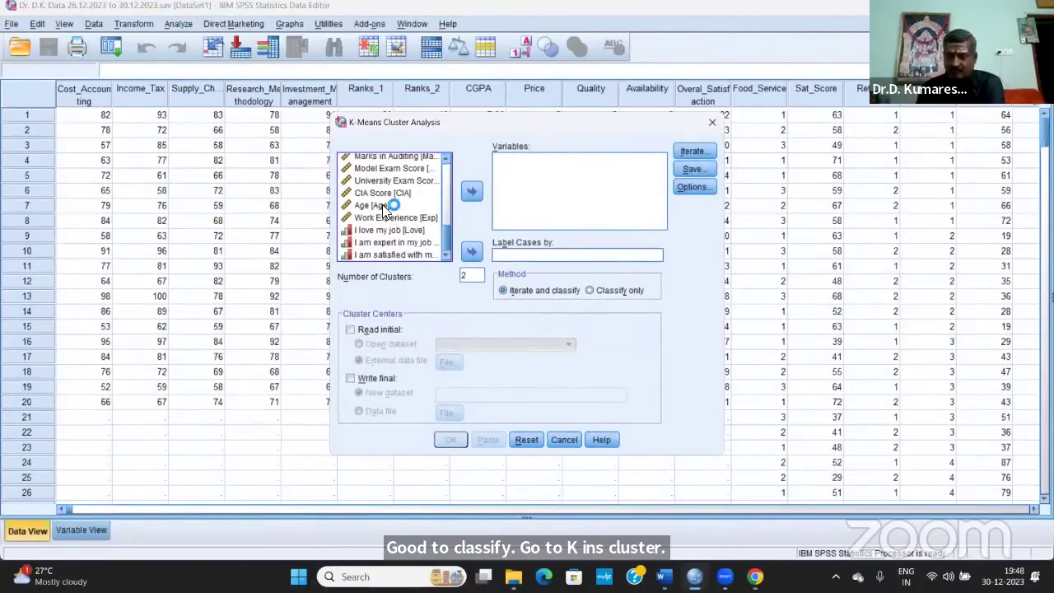
{"action": "left_click", "coordinate": [382, 205]}
{"action": "key", "text": "shift+Down"}
{"action": "key", "text": "shift+Down"}
{"action": "key", "text": "shift+Down"}
{"action": "key", "text": "shift+Down"}
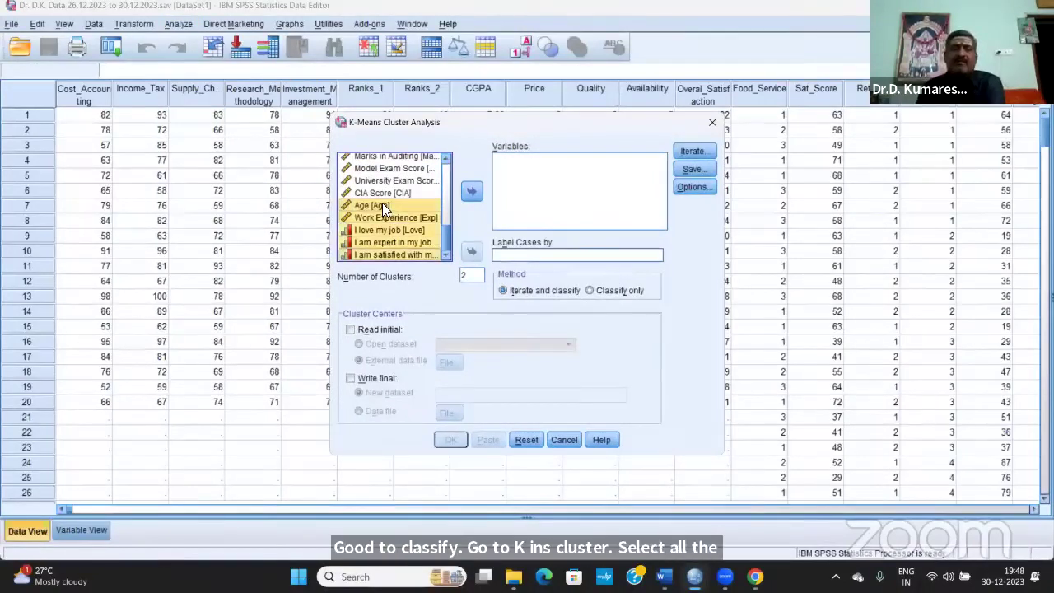
{"action": "left_click", "coordinate": [472, 191]}
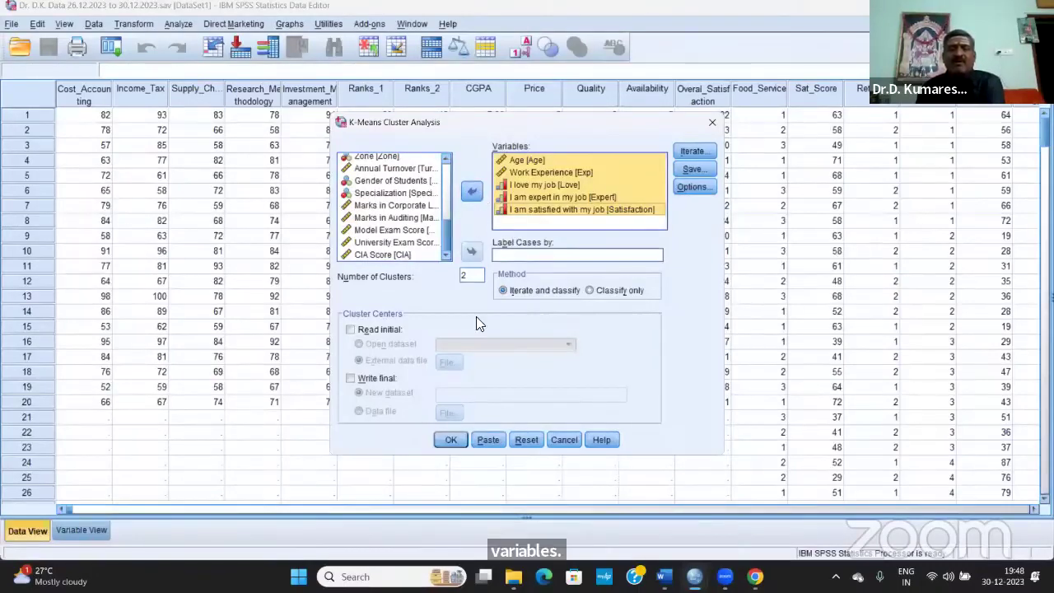
Set the number of clusters to 3 and keep the maximum iterations at 10 with convergence criterion 0.
{"action": "double_click", "coordinate": [479, 278]}
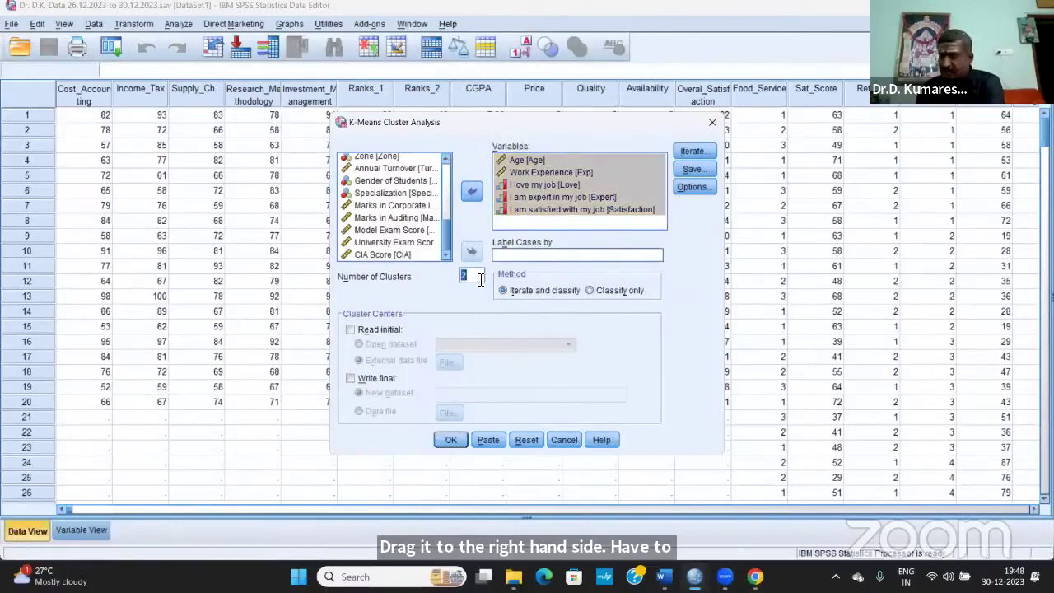
{"action": "type", "text": "3"}
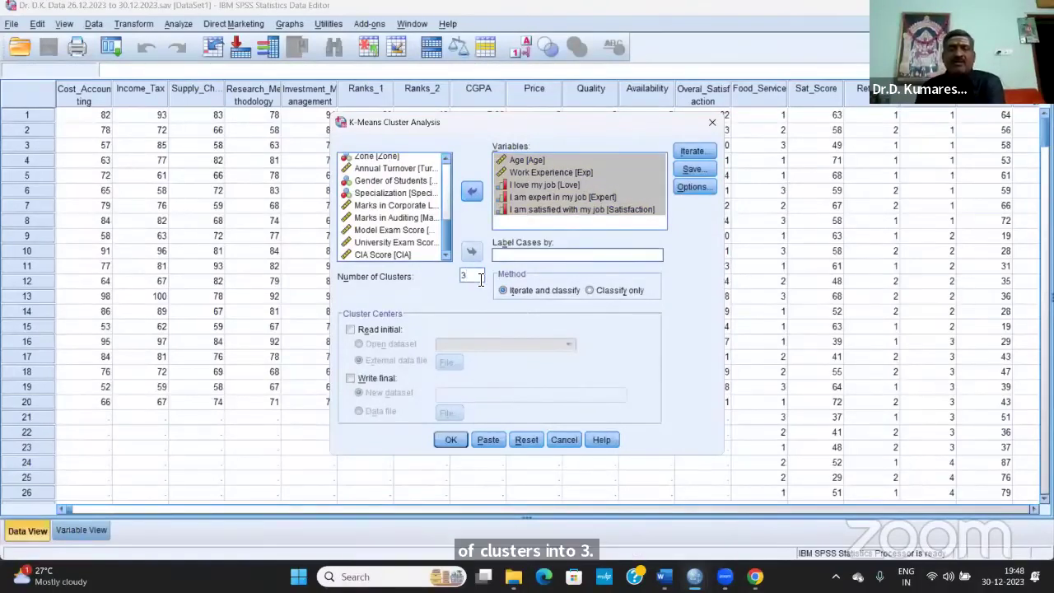
{"action": "left_click", "coordinate": [694, 153]}
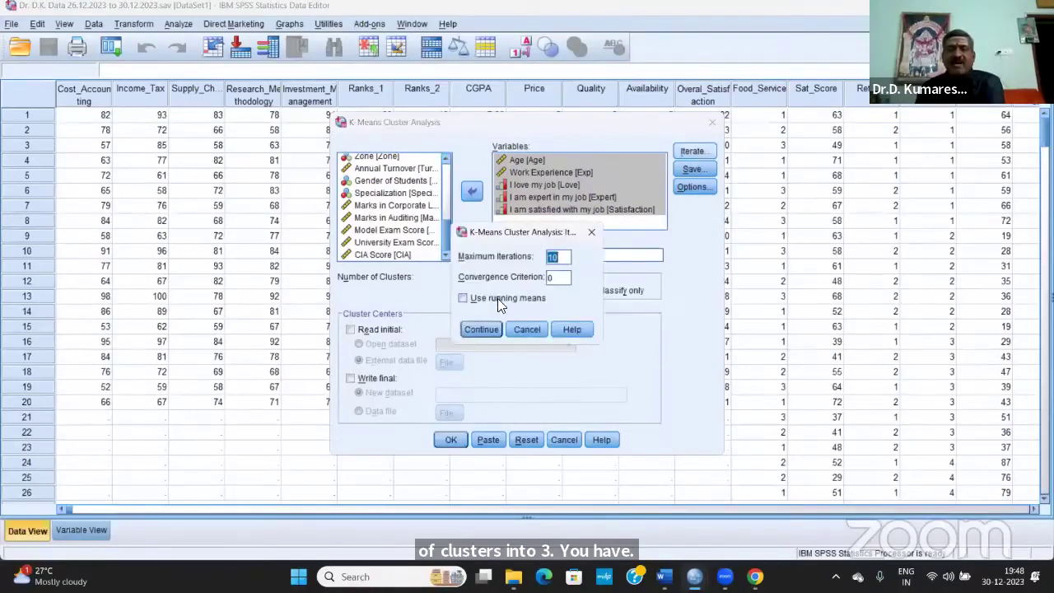
{"action": "left_click", "coordinate": [481, 330]}
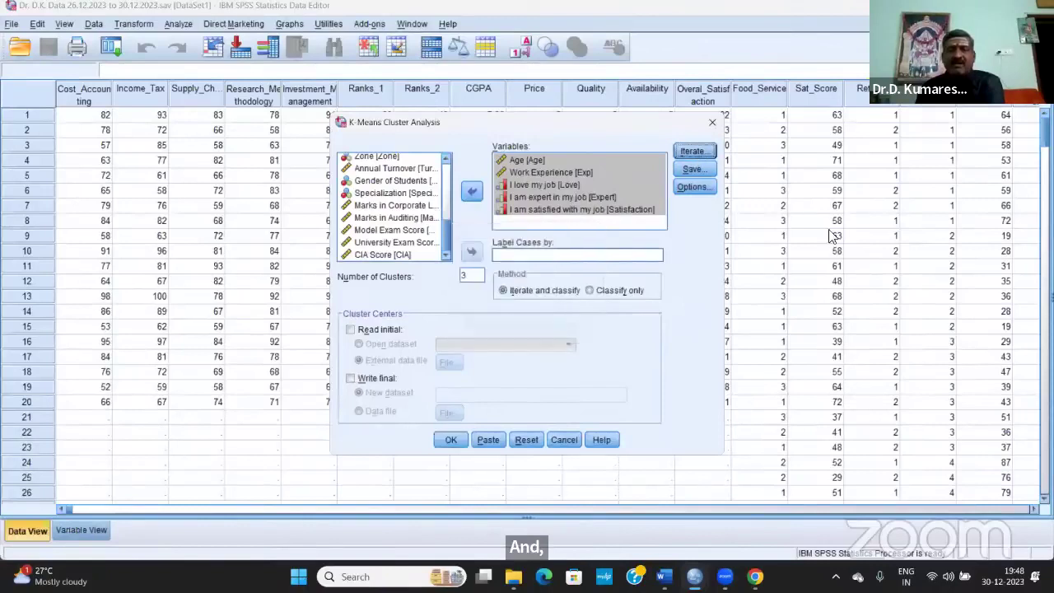
Run the K-means analysis with cluster membership saved as a new variable and the ANOVA table included.
{"action": "left_click", "coordinate": [697, 170]}
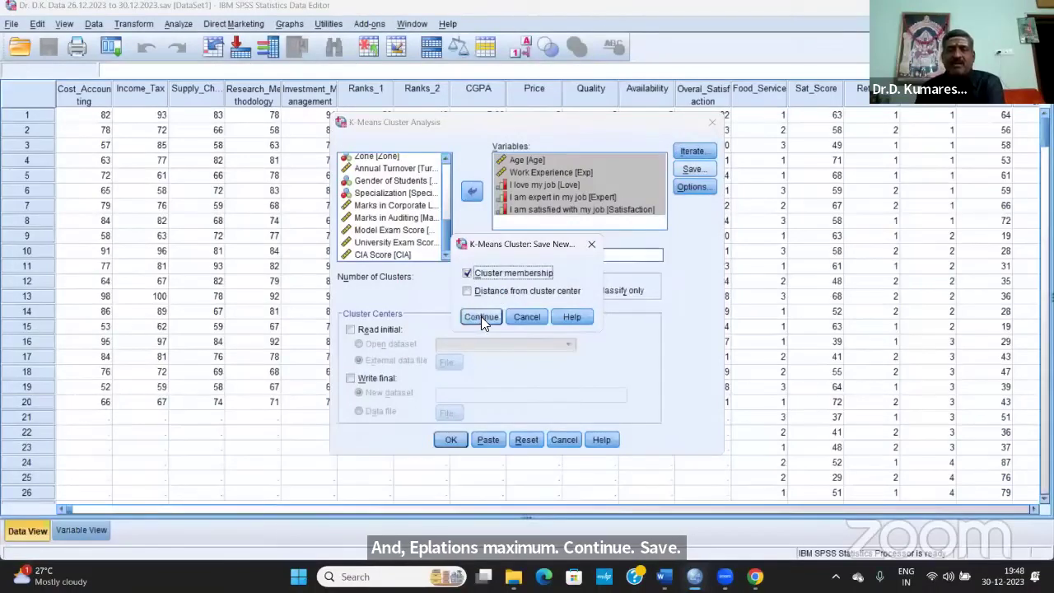
{"action": "left_click", "coordinate": [481, 316]}
{"action": "left_click", "coordinate": [696, 188]}
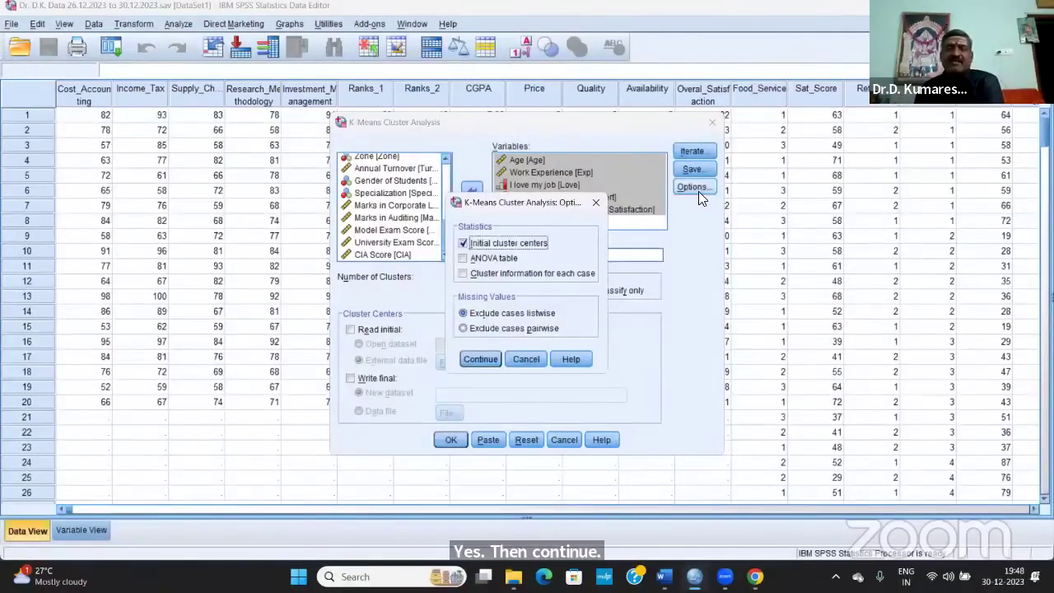
{"action": "left_click", "coordinate": [463, 259]}
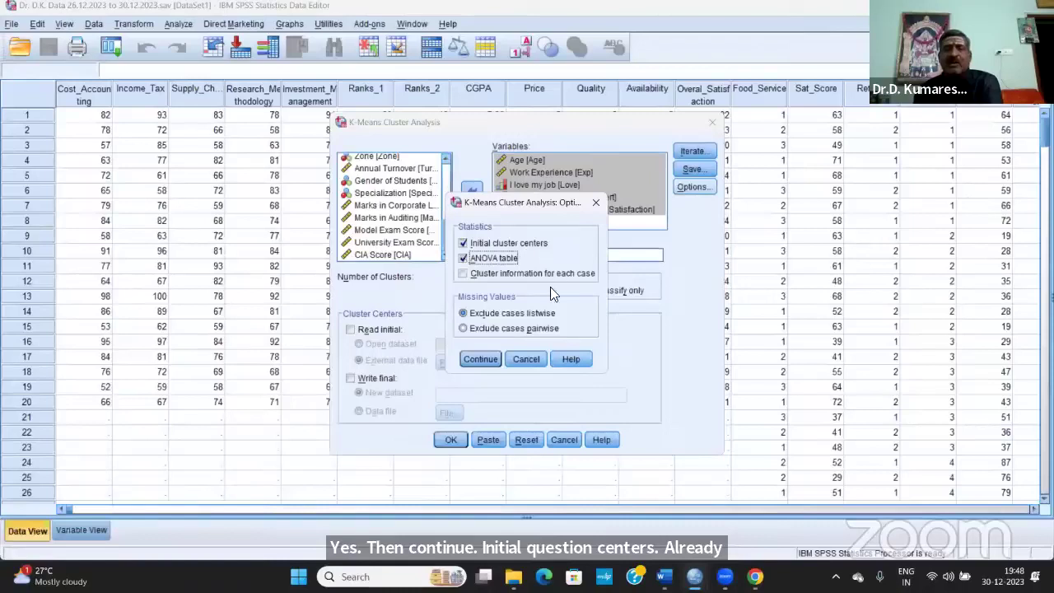
{"action": "left_click", "coordinate": [480, 359]}
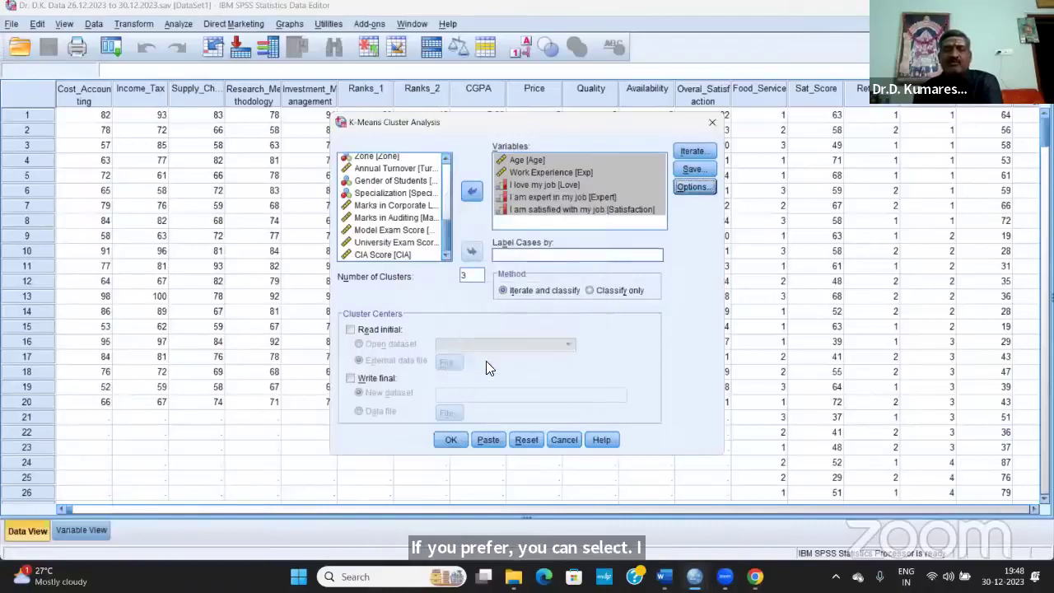
{"action": "left_click", "coordinate": [449, 440]}
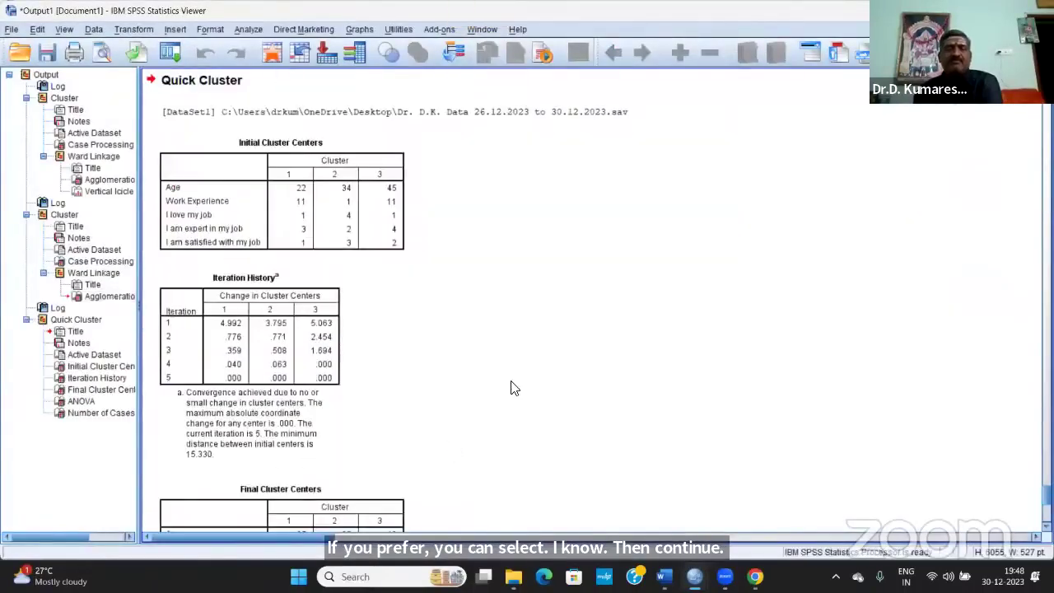
Examine the initial cluster centers, iteration history, final cluster centers, ANOVA table and number of cases in each cluster.
{"action": "scroll", "coordinate": [513, 348], "scroll_direction": "down", "scroll_amount": 10}
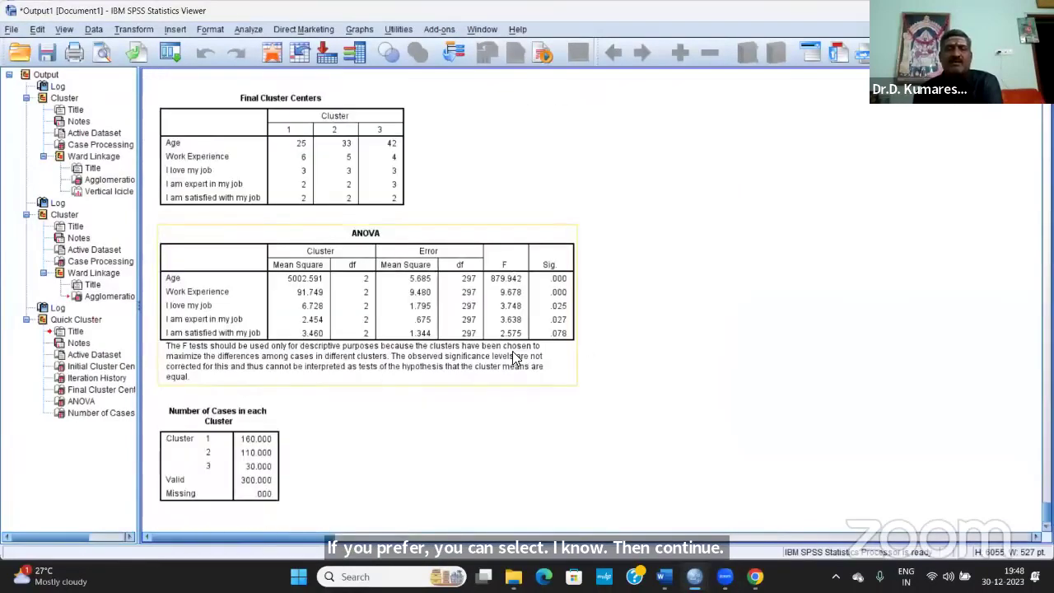
{"action": "scroll", "coordinate": [513, 358], "scroll_direction": "up", "scroll_amount": 10}
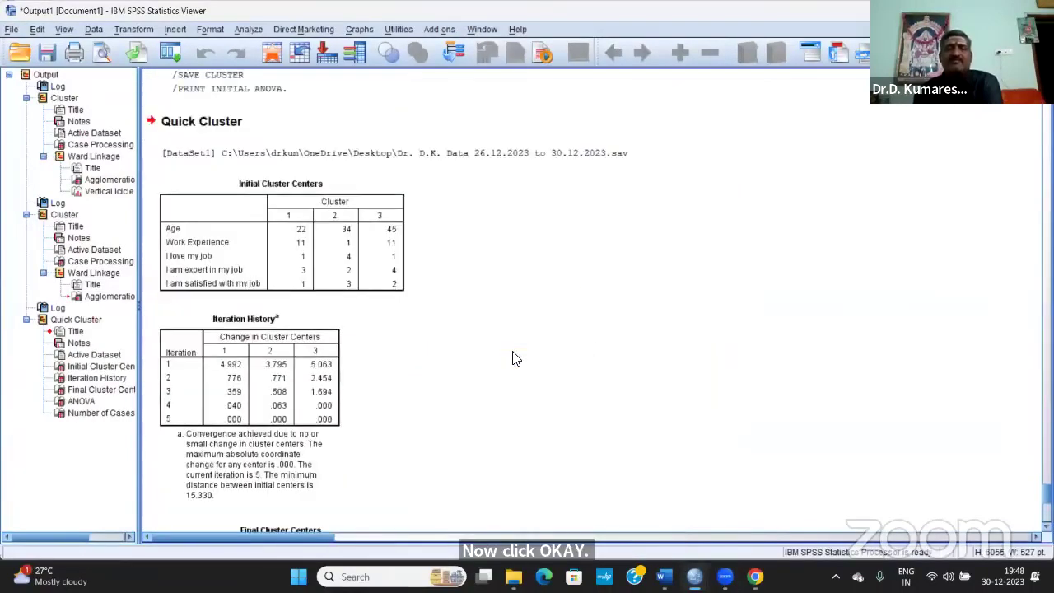
{"action": "scroll", "coordinate": [513, 358], "scroll_direction": "down", "scroll_amount": 5}
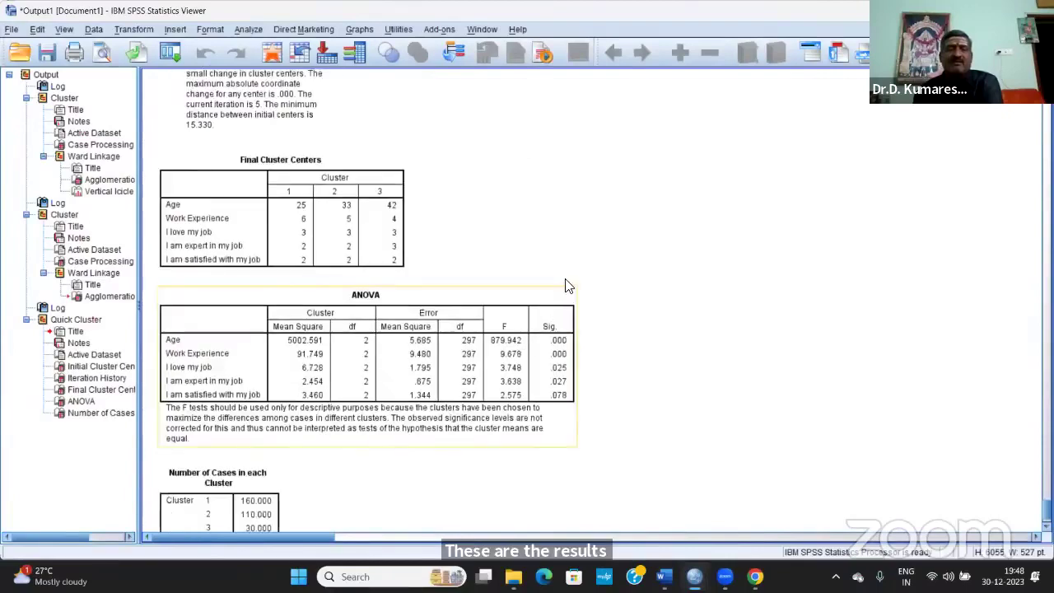
{"action": "scroll", "coordinate": [543, 297], "scroll_direction": "up", "scroll_amount": 5}
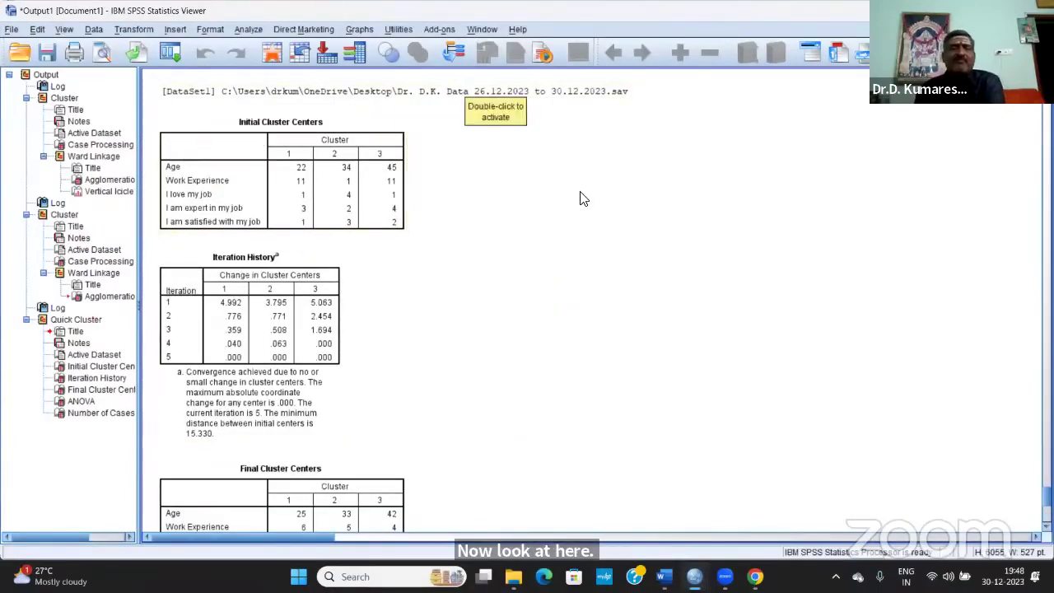
{"action": "scroll", "coordinate": [578, 197], "scroll_direction": "up", "scroll_amount": 1}
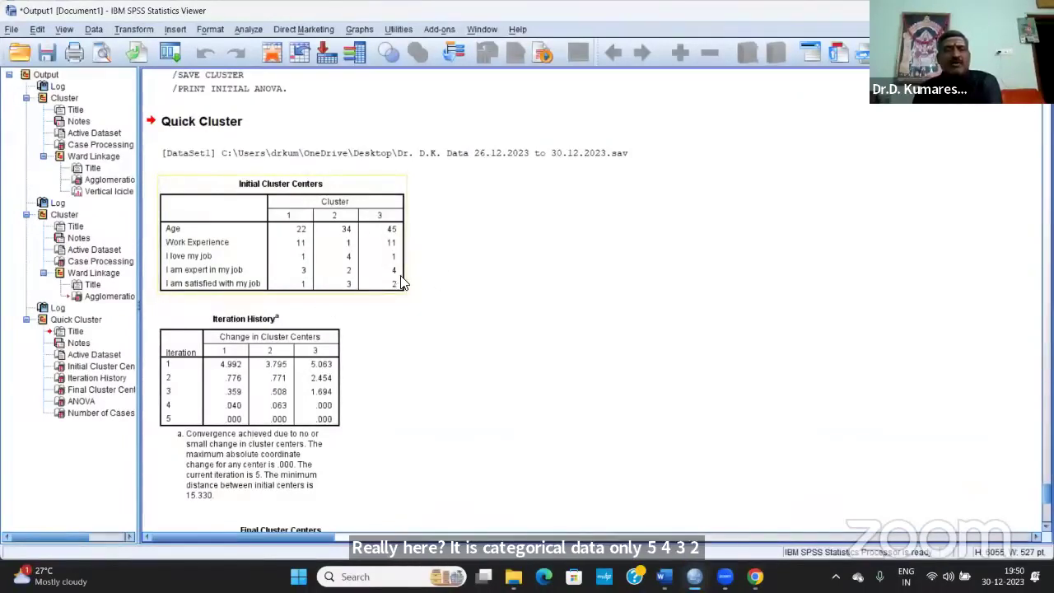
{"action": "scroll", "coordinate": [504, 268], "scroll_direction": "down", "scroll_amount": 3}
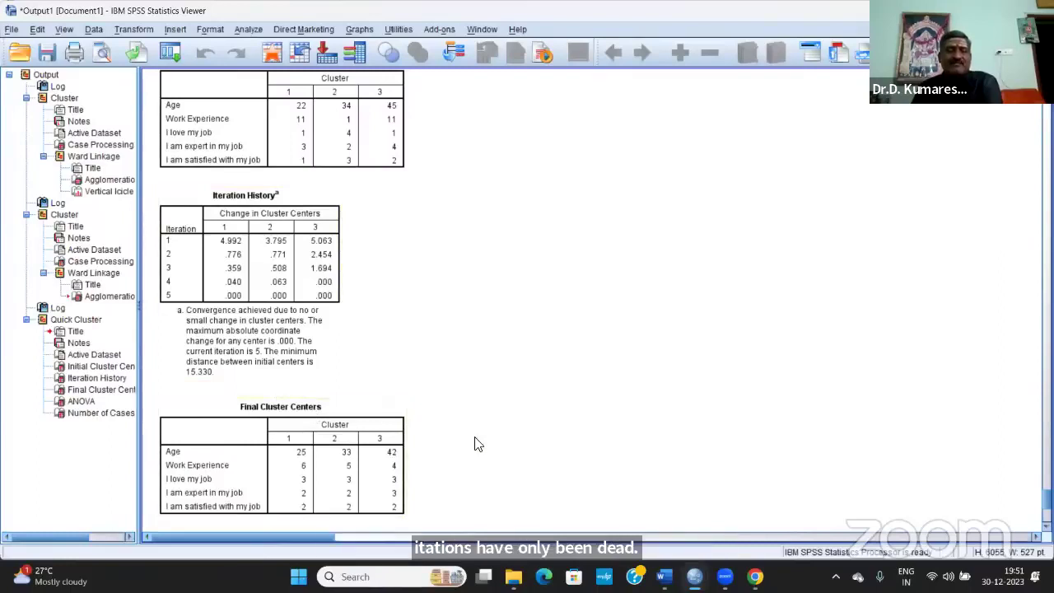
{"action": "scroll", "coordinate": [475, 444], "scroll_direction": "down", "scroll_amount": 3}
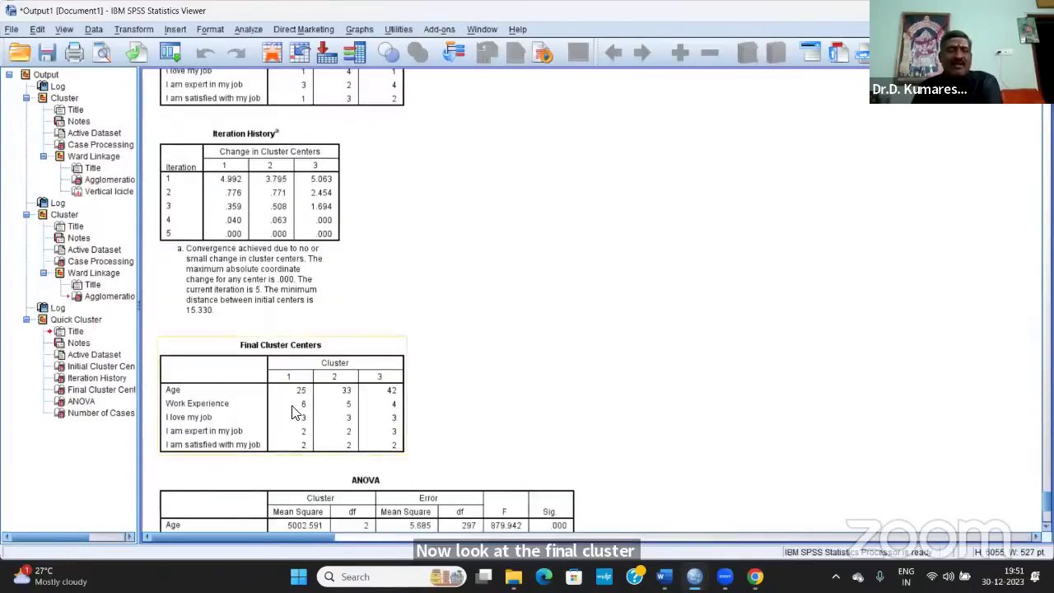
{"action": "scroll", "coordinate": [292, 411], "scroll_direction": "up", "scroll_amount": 5}
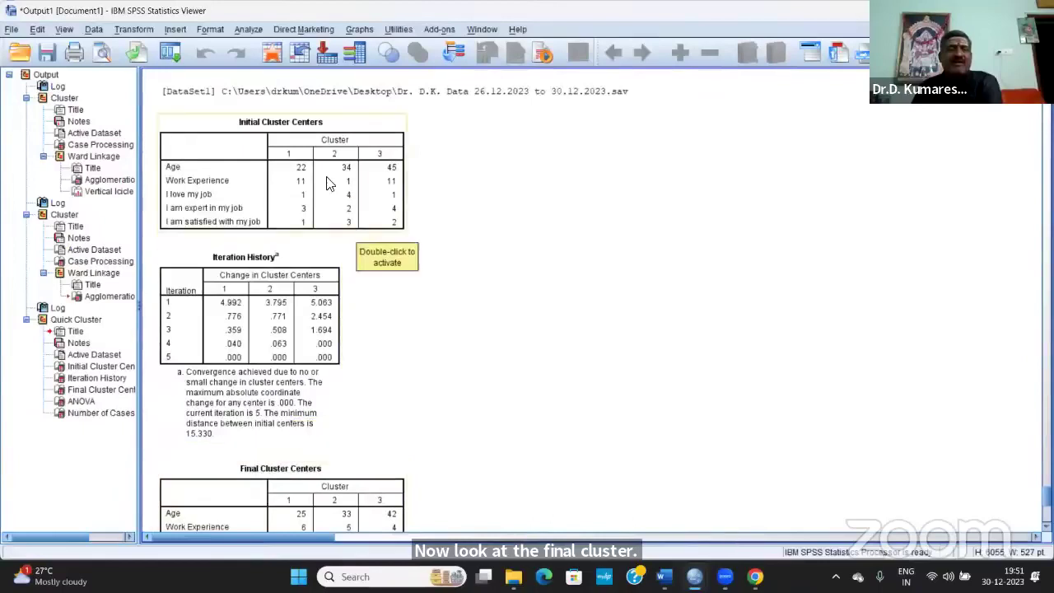
{"action": "scroll", "coordinate": [309, 194], "scroll_direction": "down", "scroll_amount": 5}
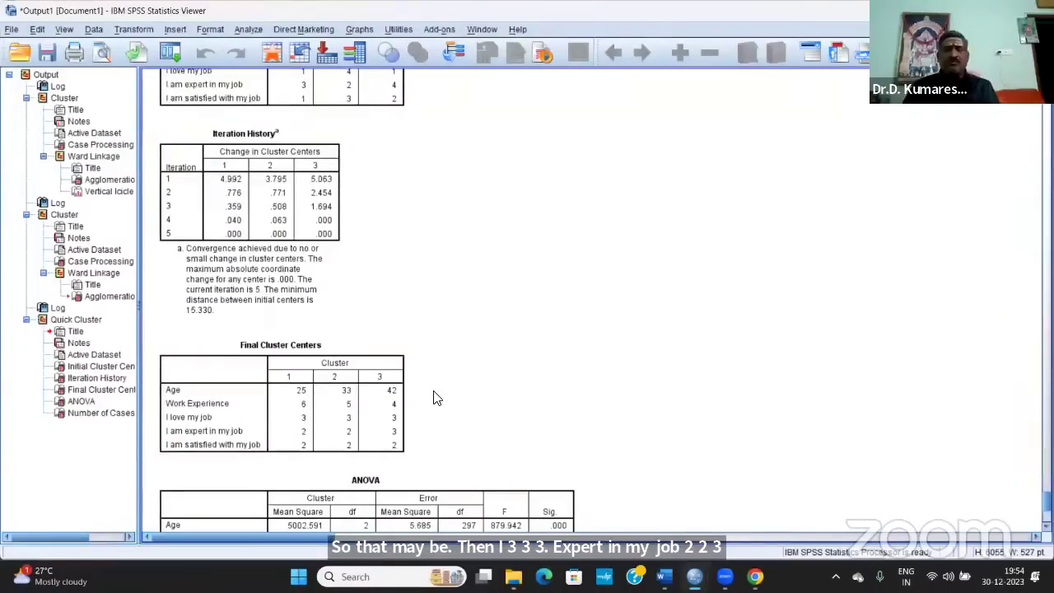
{"action": "scroll", "coordinate": [435, 395], "scroll_direction": "down", "scroll_amount": 5}
{"action": "scroll", "coordinate": [466, 381], "scroll_direction": "down", "scroll_amount": 1}
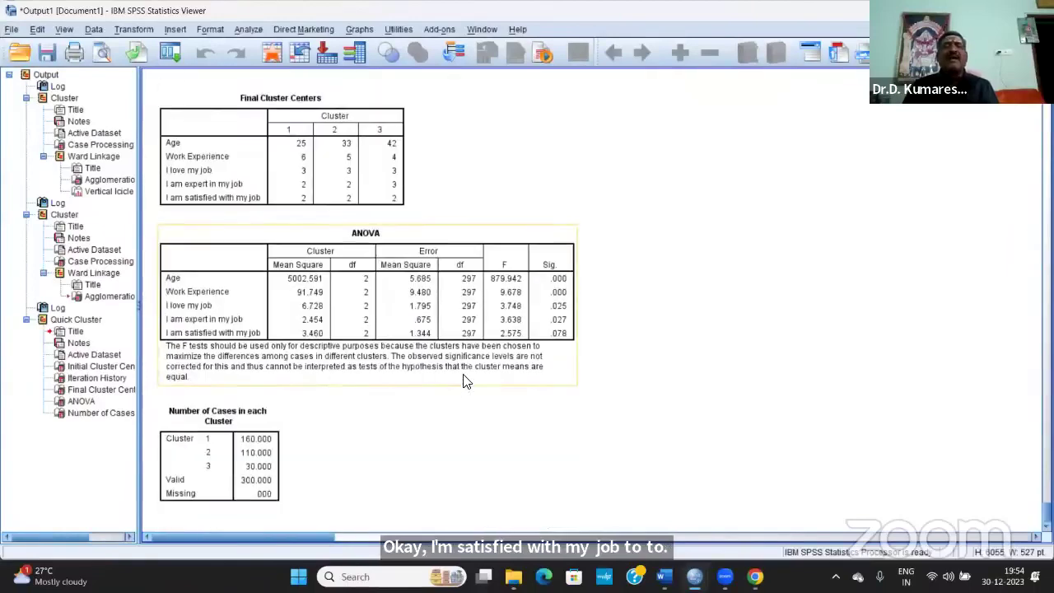
{"action": "scroll", "coordinate": [465, 381], "scroll_direction": "up", "scroll_amount": 3}
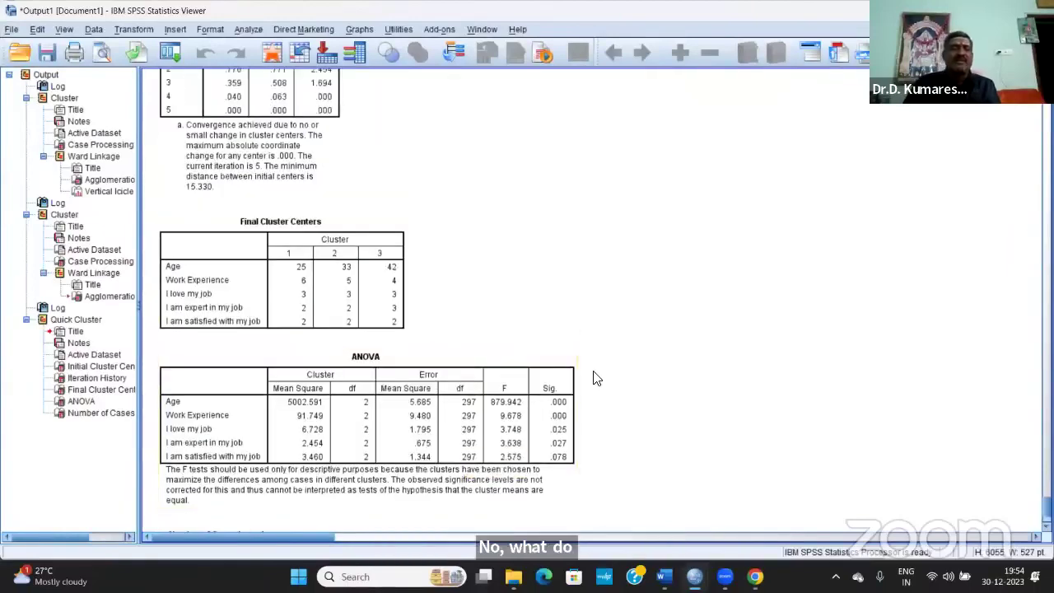
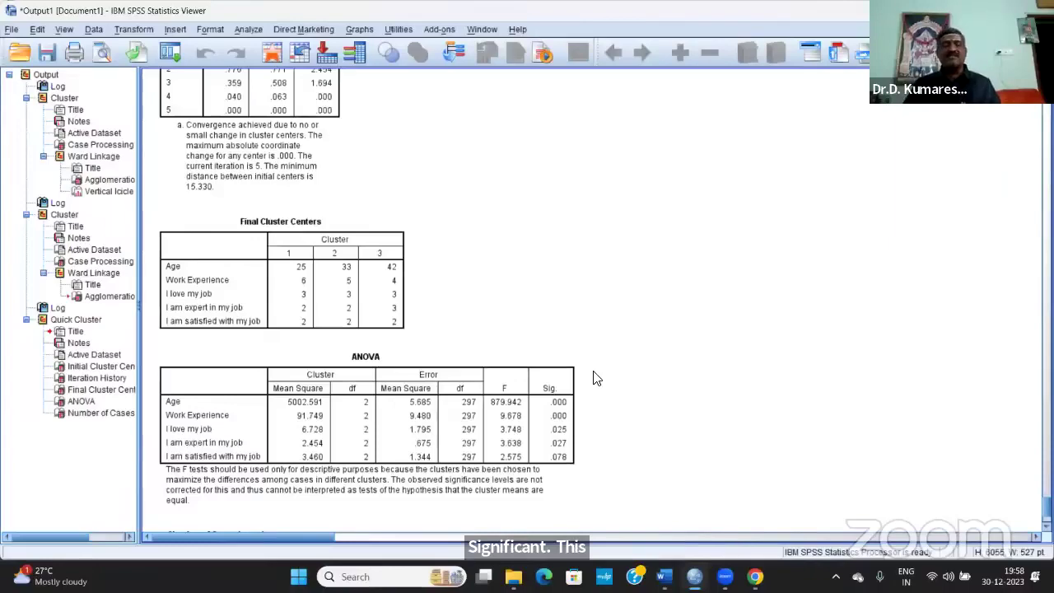
{"action": "scroll", "coordinate": [597, 378], "scroll_direction": "down", "scroll_amount": 3}
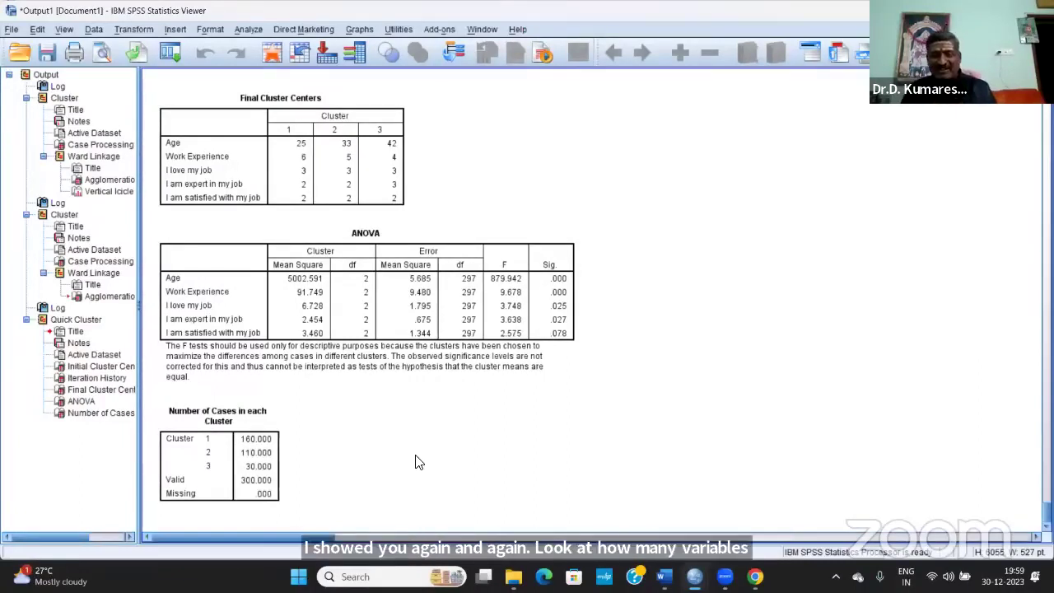
Switch to the Data Editor's variable definitions and locate the label of the newly saved cluster number variable QCL_1.
{"action": "mouse_move", "coordinate": [694, 576]}
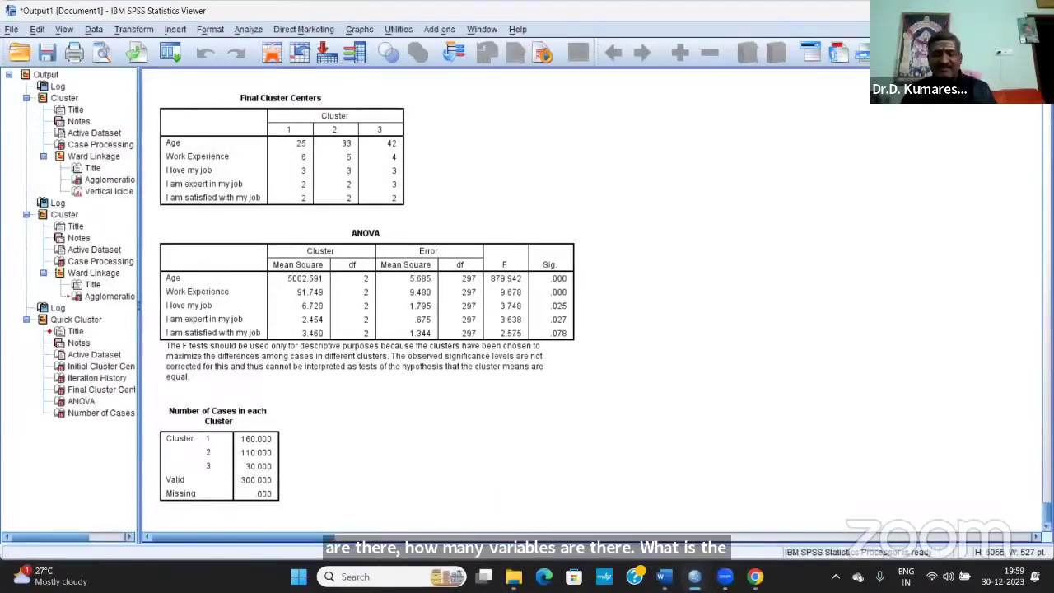
{"action": "left_click", "coordinate": [740, 475]}
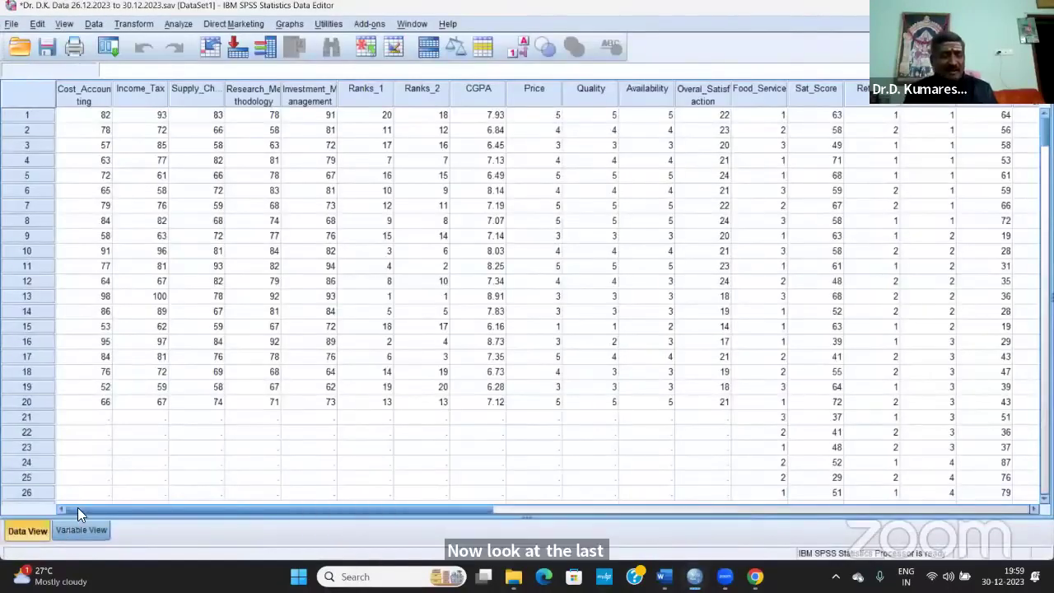
{"action": "key", "text": "ctrl+t"}
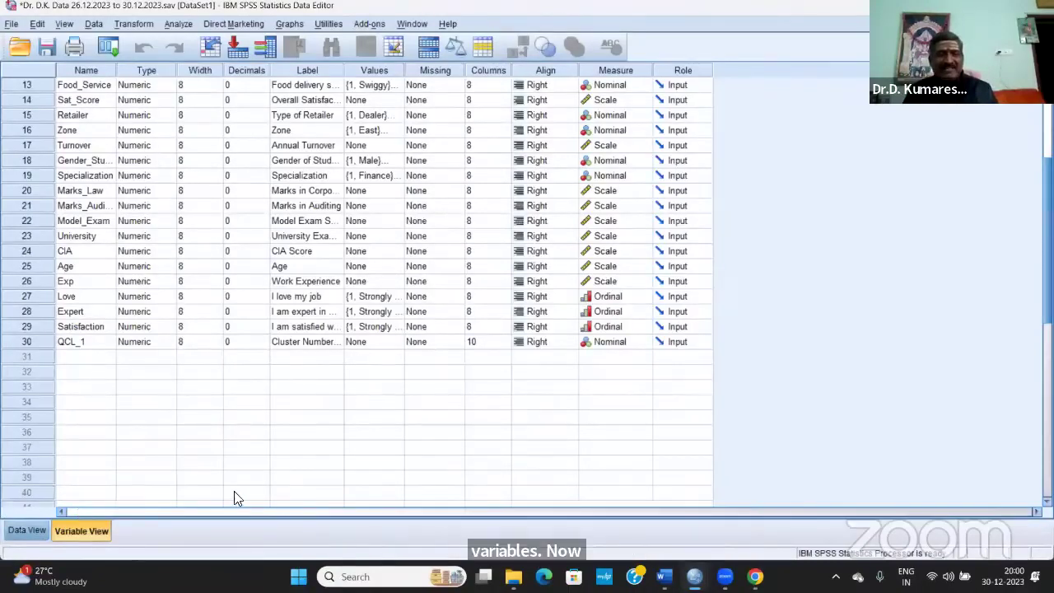
{"action": "left_click", "coordinate": [333, 345]}
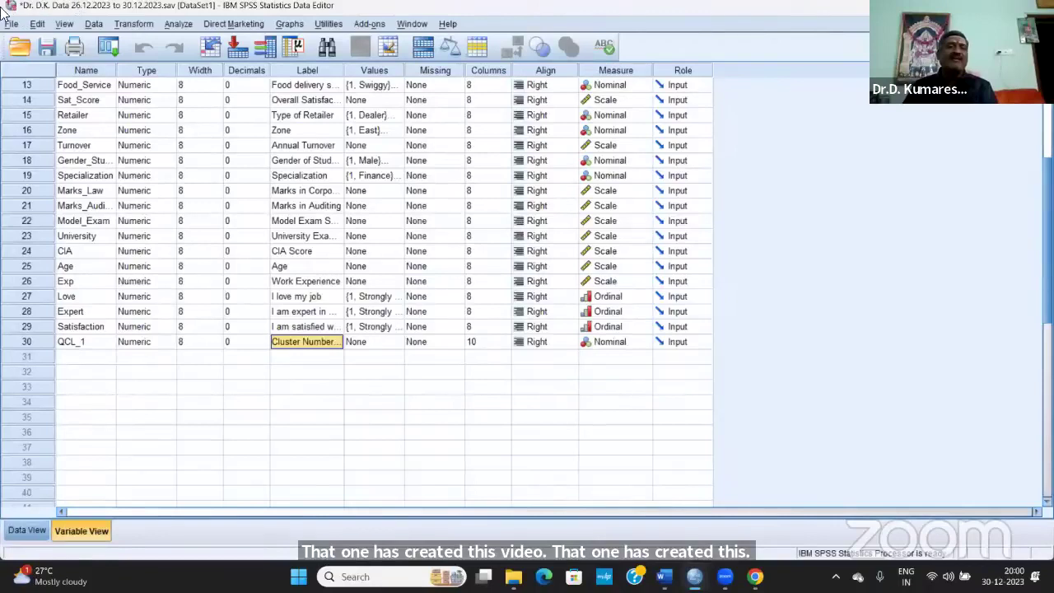
Reopen K-Means Cluster Analysis to check the cluster membership save option, and close it without running the analysis.
{"action": "left_click", "coordinate": [176, 25]}
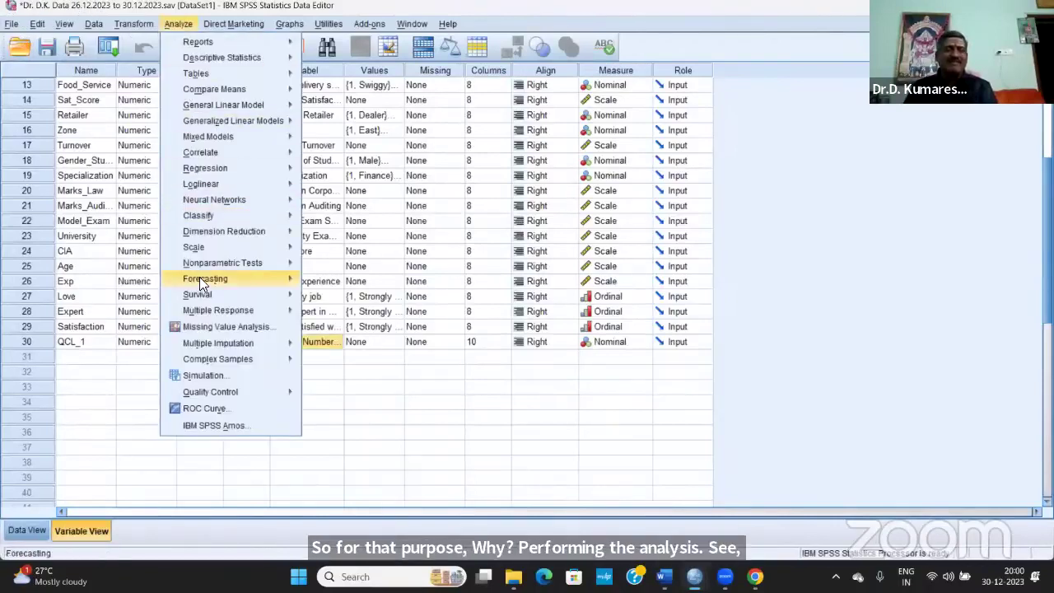
{"action": "mouse_move", "coordinate": [237, 214]}
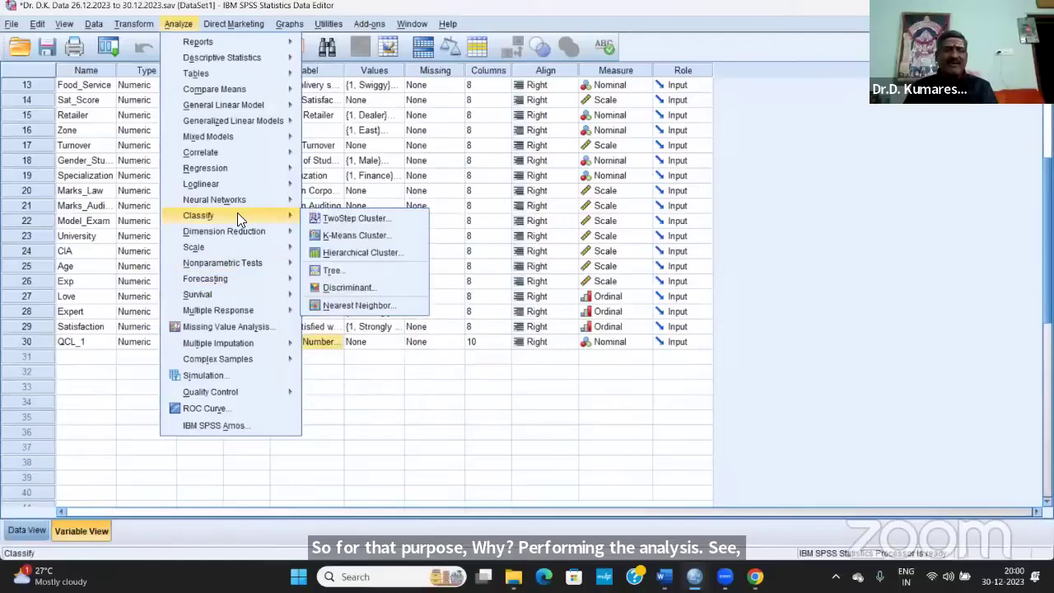
{"action": "left_click", "coordinate": [377, 236]}
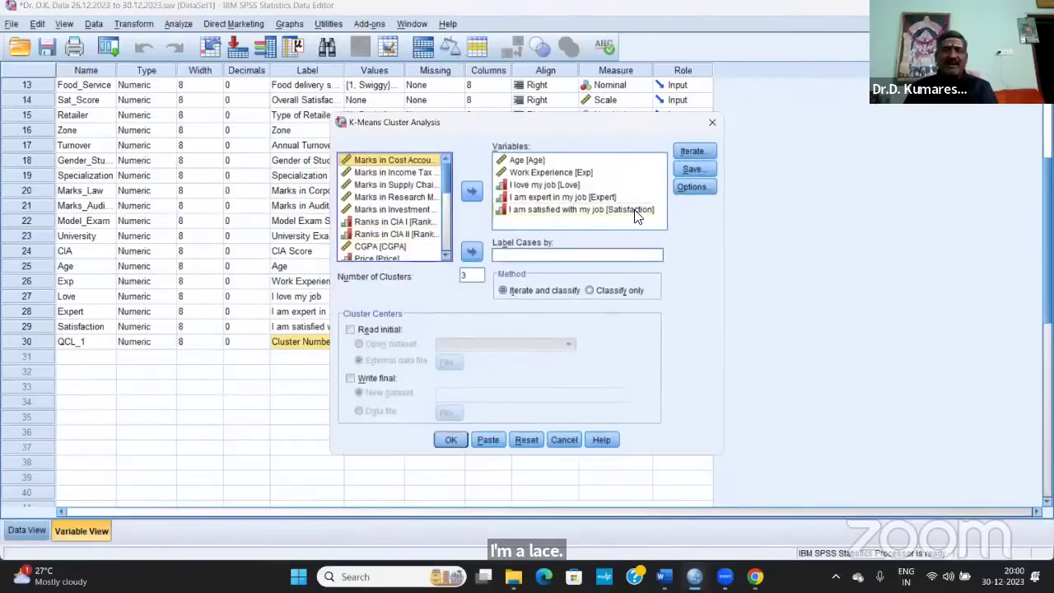
{"action": "left_click", "coordinate": [692, 170]}
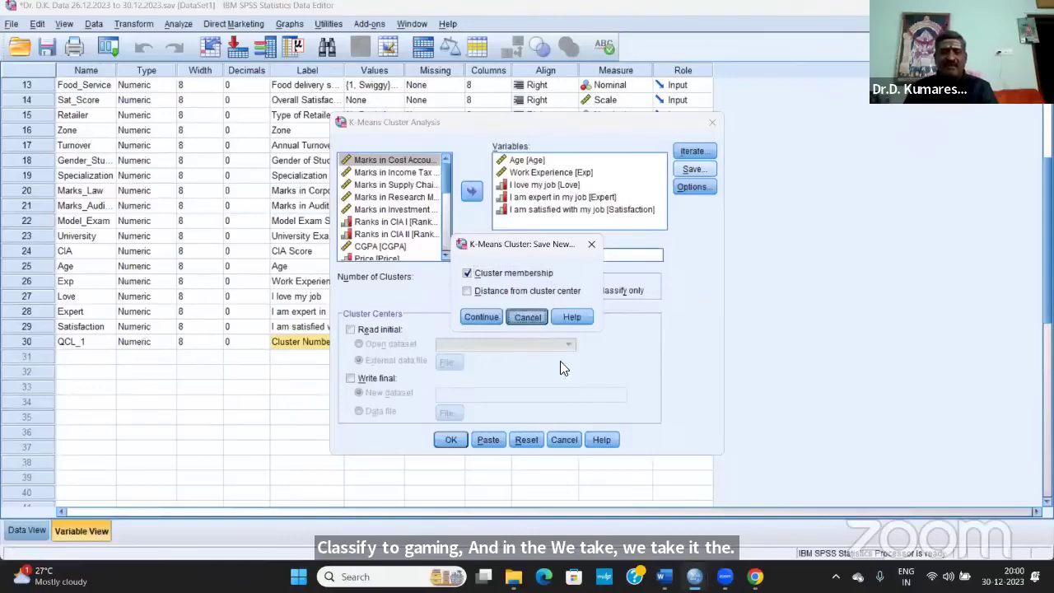
{"action": "left_click", "coordinate": [531, 317]}
{"action": "left_click", "coordinate": [564, 439]}
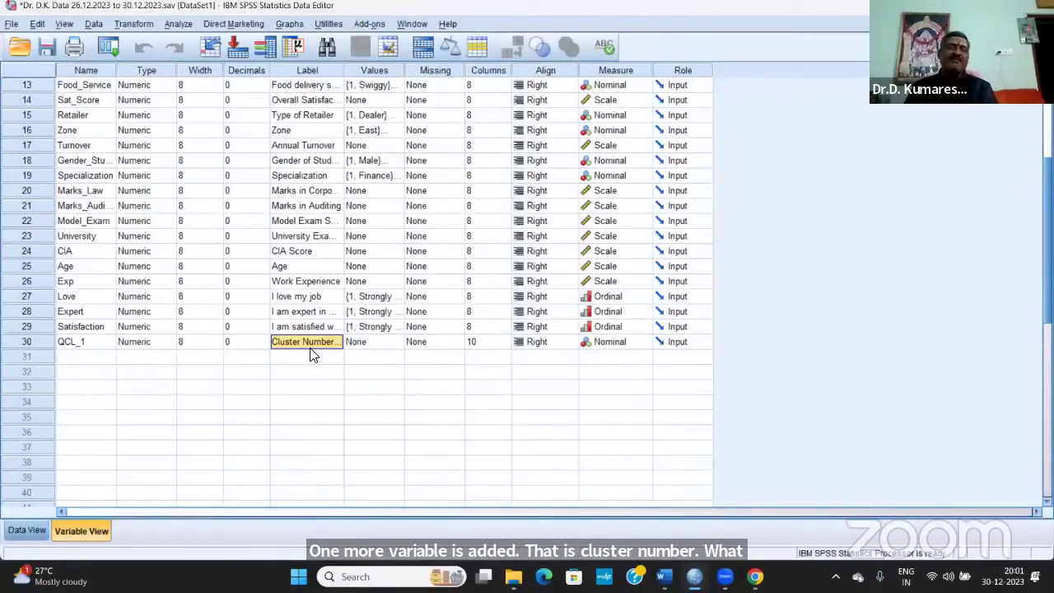
Set up a One-Way ANOVA with Age, Work Experience, Love, Expert and Satisfaction as dependent variables and the cluster number as factor.
{"action": "left_click", "coordinate": [183, 25]}
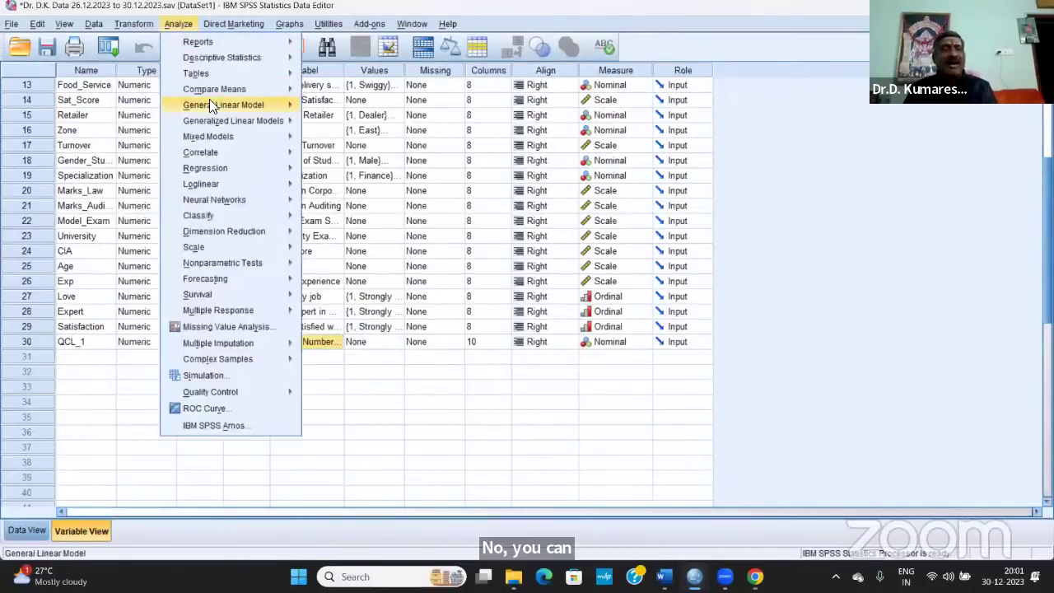
{"action": "mouse_move", "coordinate": [234, 95]}
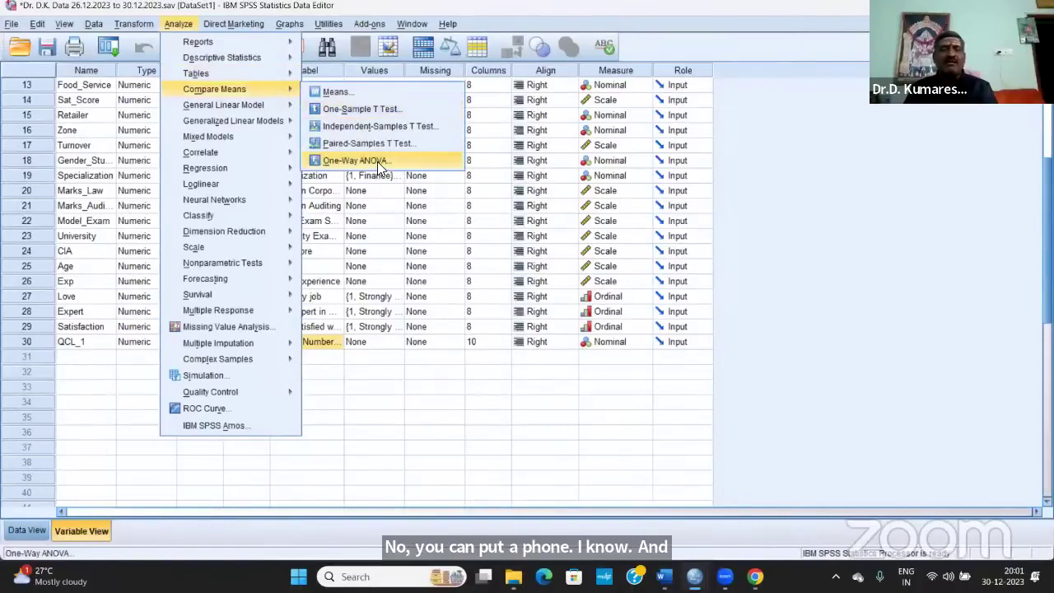
{"action": "left_click", "coordinate": [377, 161]}
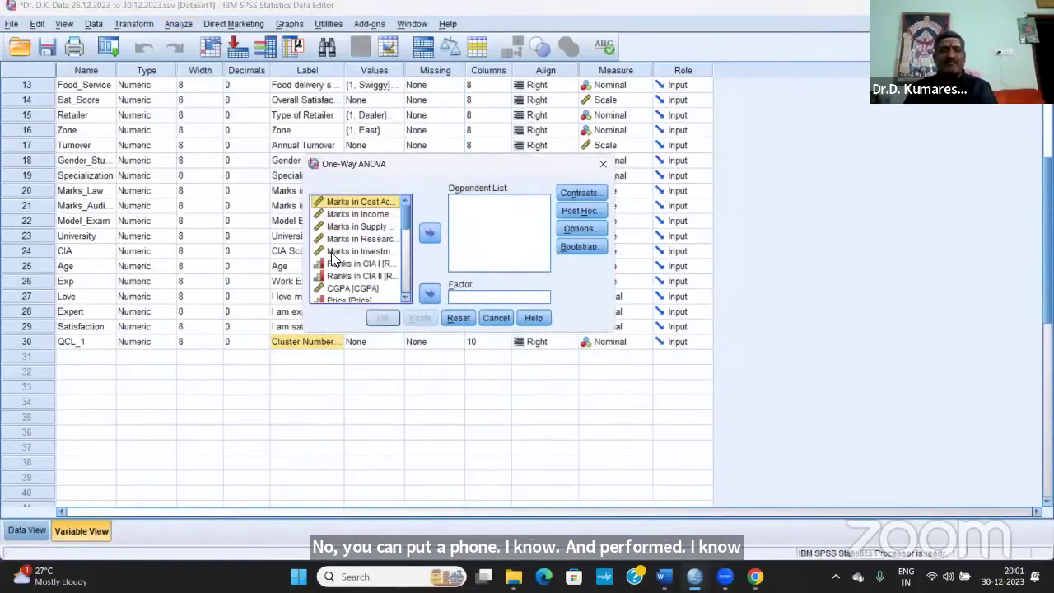
{"action": "left_click", "coordinate": [333, 255]}
{"action": "scroll", "coordinate": [334, 260], "scroll_direction": "down", "scroll_amount": 8}
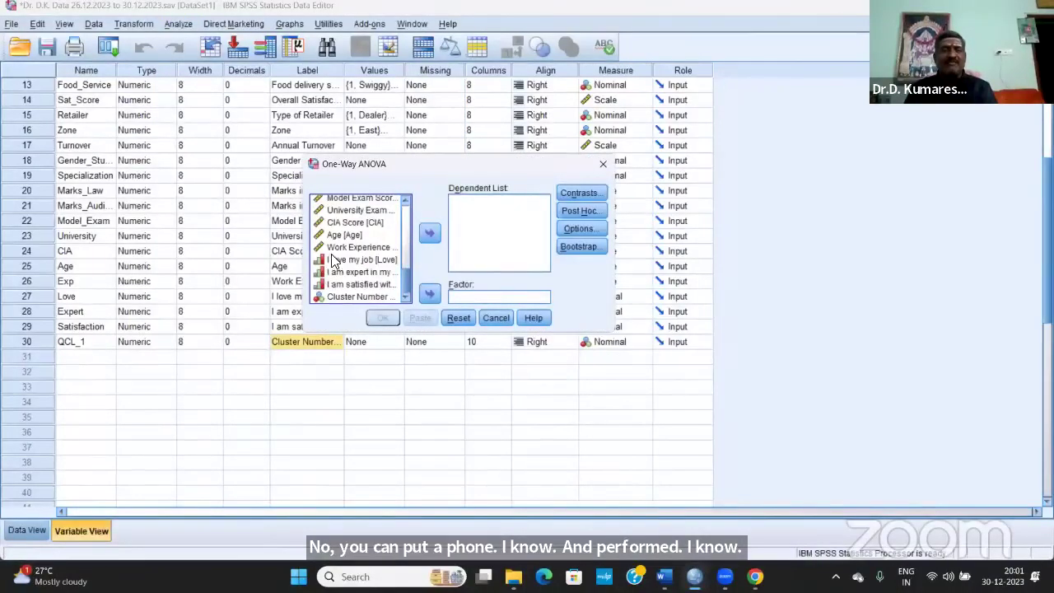
{"action": "left_click", "coordinate": [346, 236]}
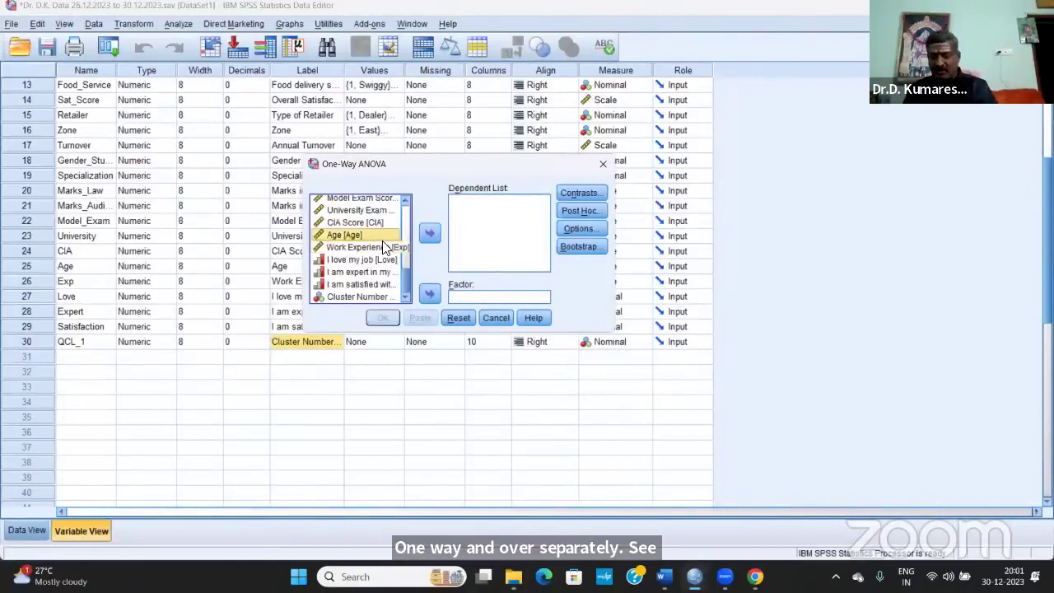
{"action": "key", "text": "shift+Down"}
{"action": "key", "text": "shift+Down"}
{"action": "key", "text": "shift+Down"}
{"action": "key", "text": "shift+Down"}
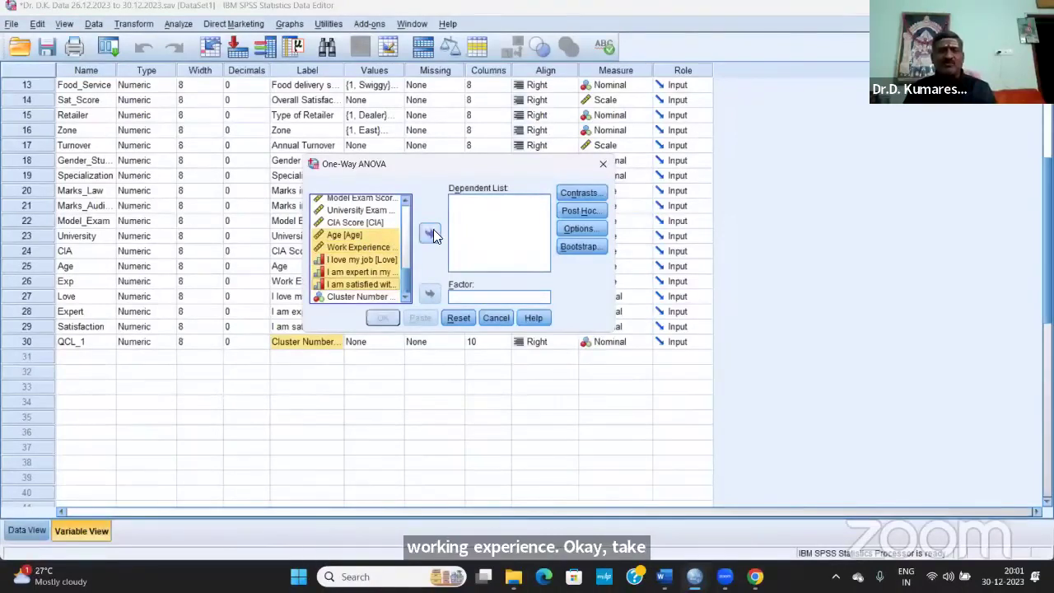
{"action": "left_click", "coordinate": [435, 234]}
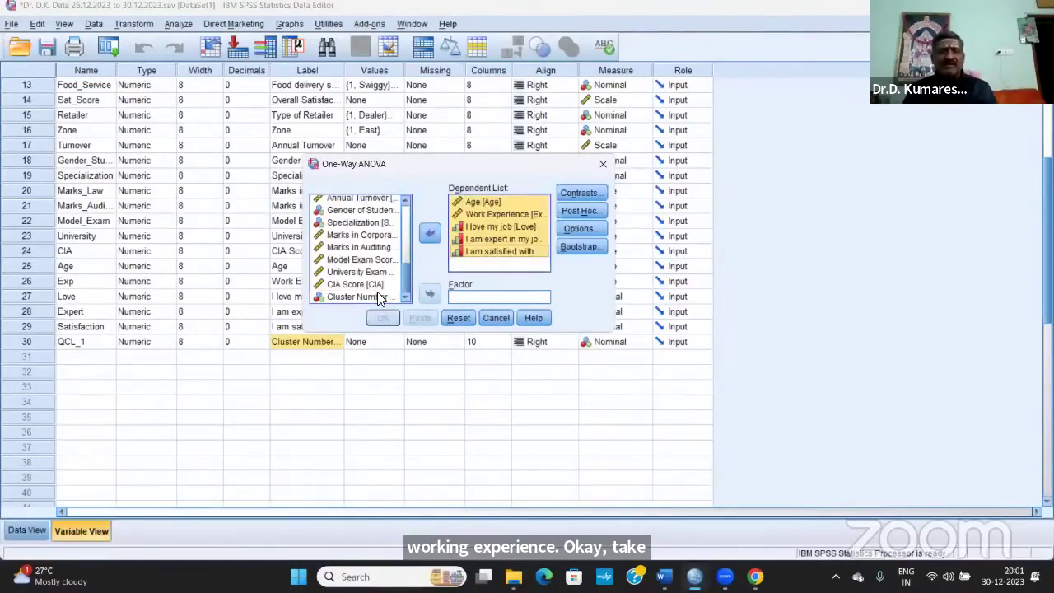
{"action": "left_click", "coordinate": [377, 295]}
{"action": "left_click", "coordinate": [430, 294]}
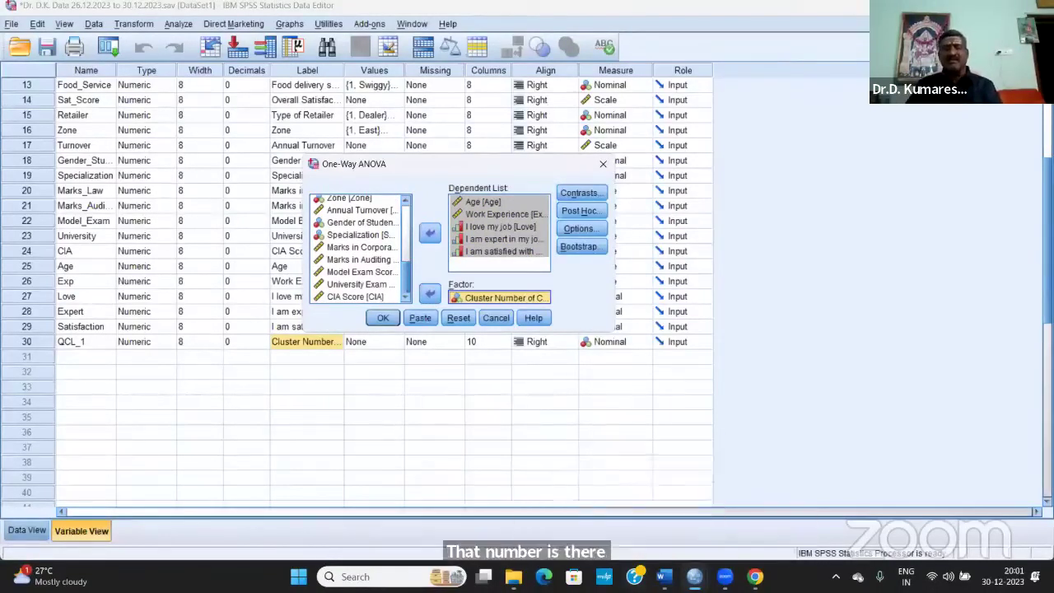
Review the K-means ANOVA significance values in the output, then return to the One-Way ANOVA setup in the Data Editor.
{"action": "mouse_move", "coordinate": [694, 576]}
{"action": "left_click", "coordinate": [646, 531]}
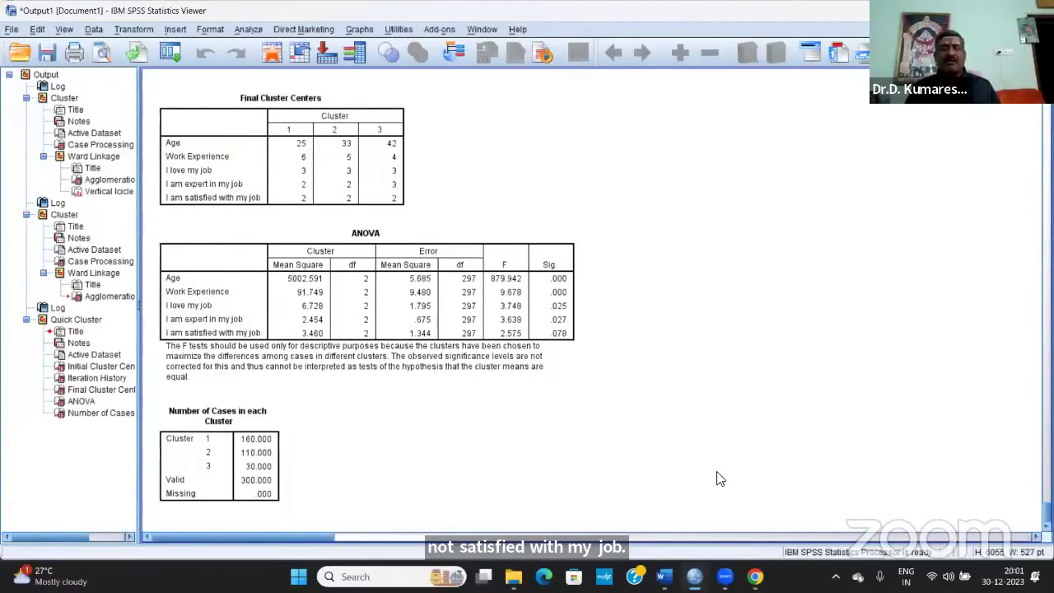
{"action": "mouse_move", "coordinate": [694, 576]}
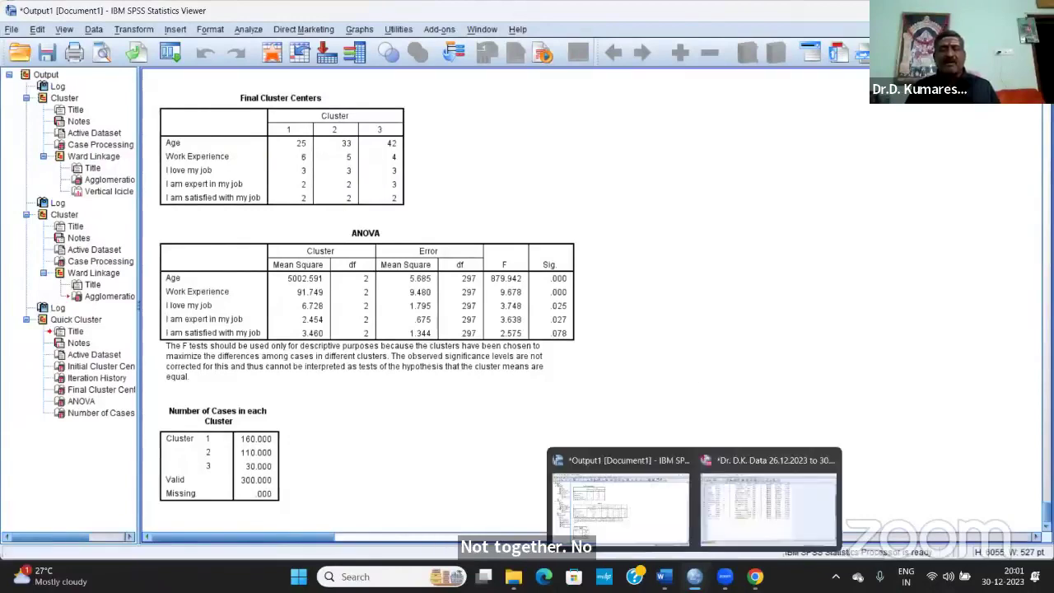
{"action": "left_click", "coordinate": [727, 463]}
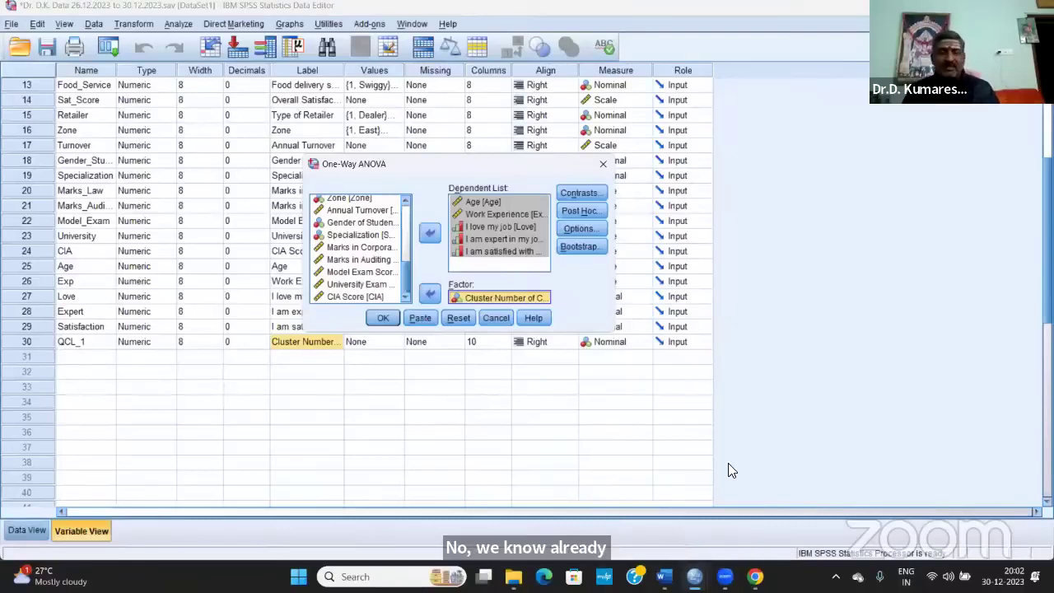
{"action": "key", "text": "alt+Tab"}
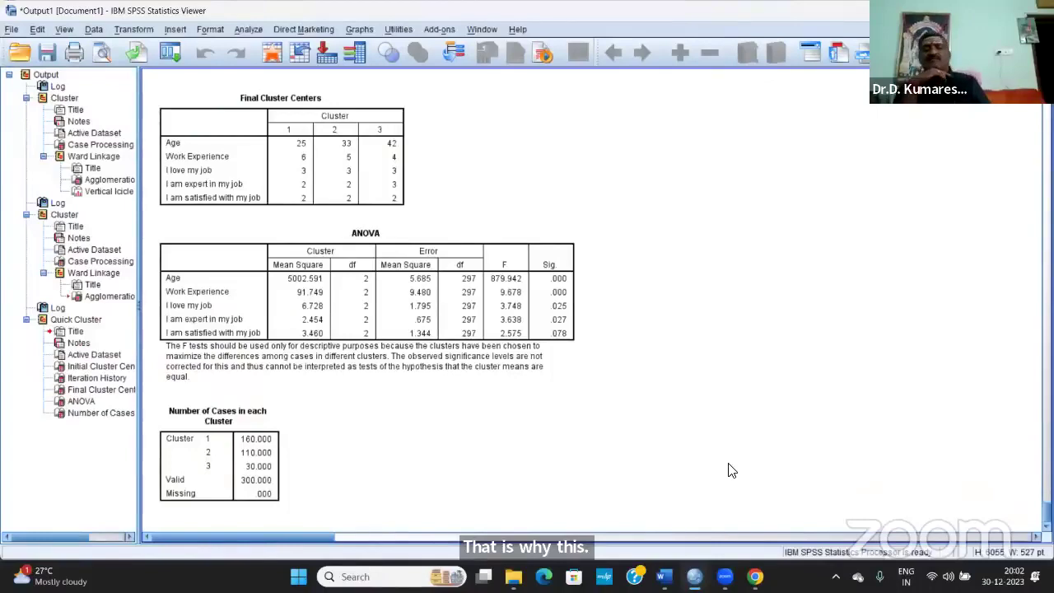
{"action": "key", "text": "alt+Tab"}
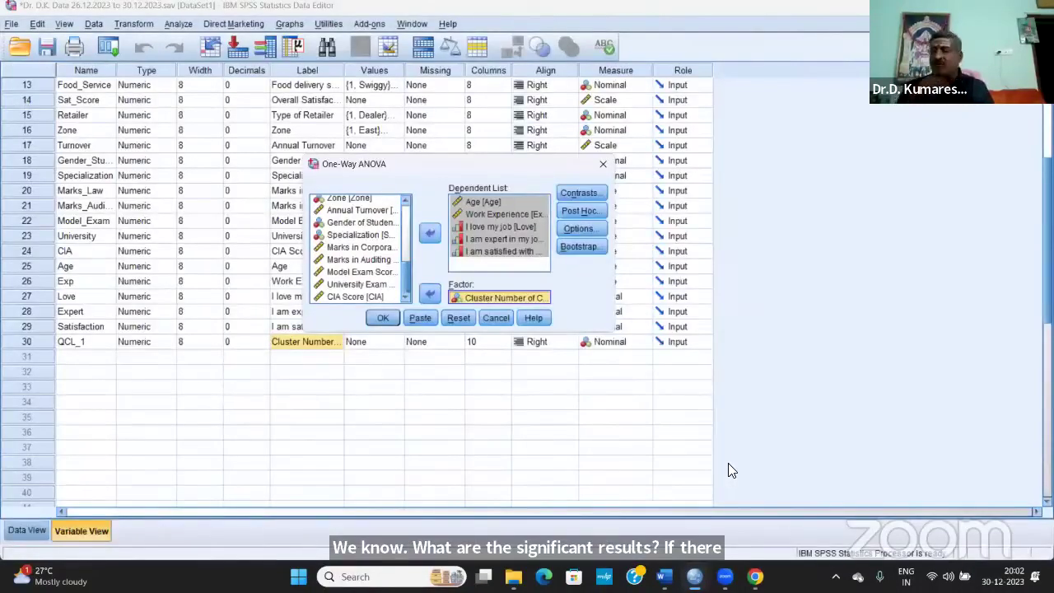
Add the Tukey post hoc test at the 0.05 significance level, keep the default options, and run the One-Way ANOVA.
{"action": "left_click", "coordinate": [581, 212]}
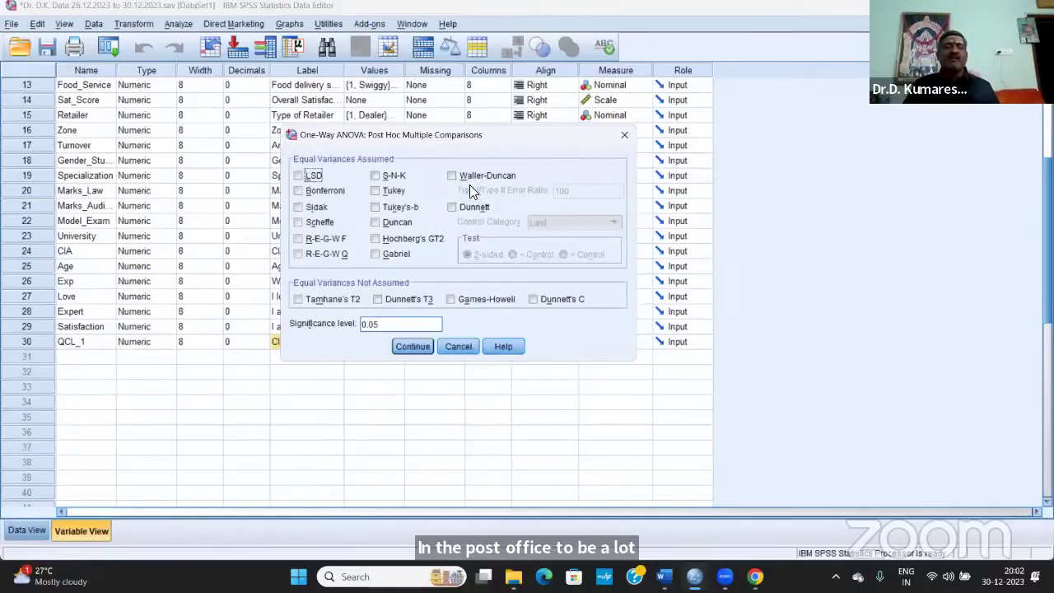
{"action": "left_click", "coordinate": [378, 192]}
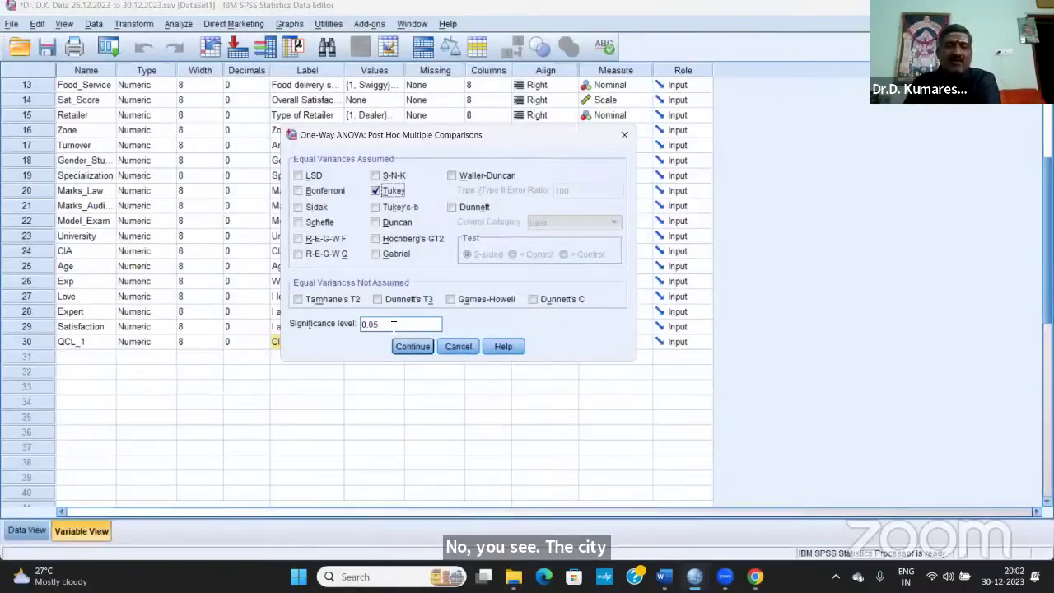
{"action": "left_click", "coordinate": [412, 346]}
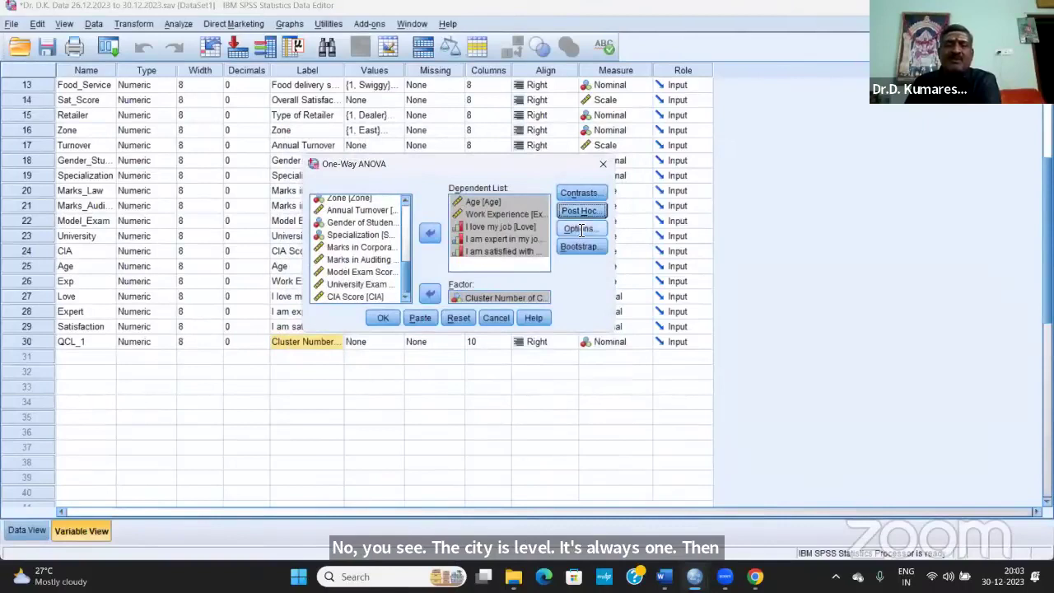
{"action": "left_click", "coordinate": [579, 228]}
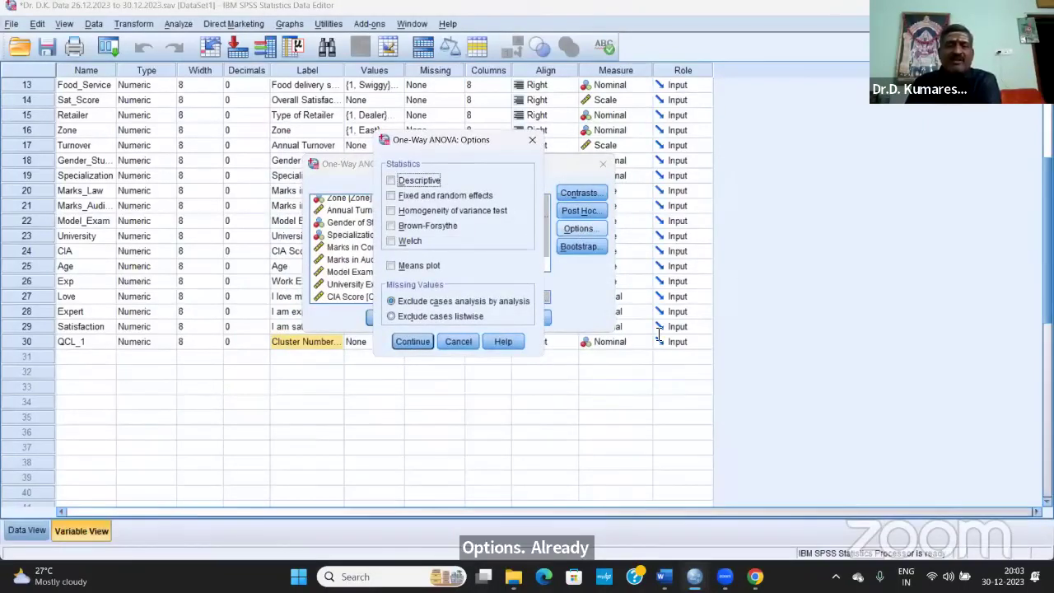
{"action": "left_click", "coordinate": [409, 342]}
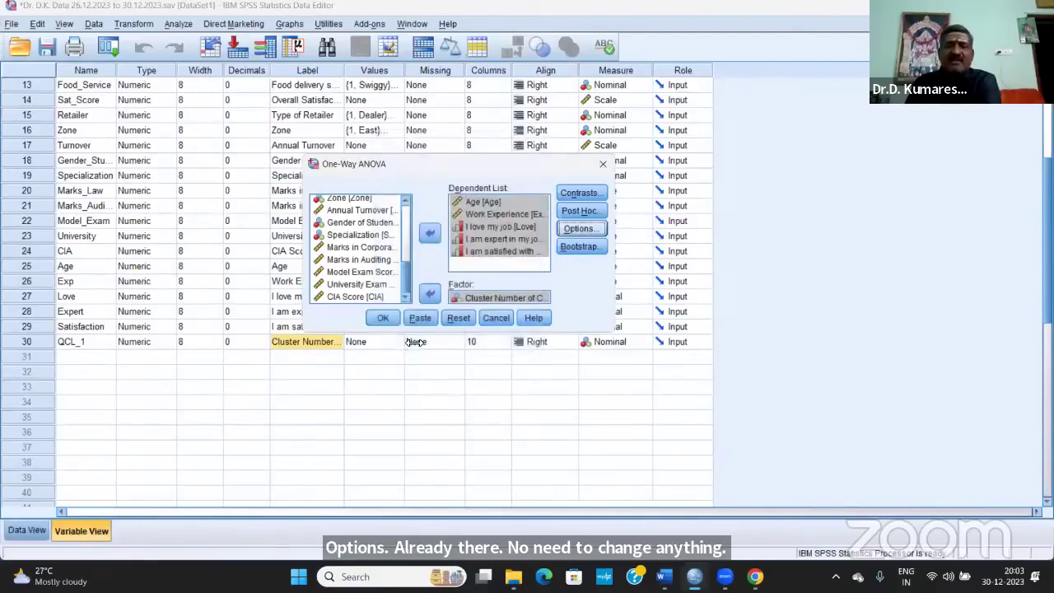
{"action": "left_click", "coordinate": [375, 317]}
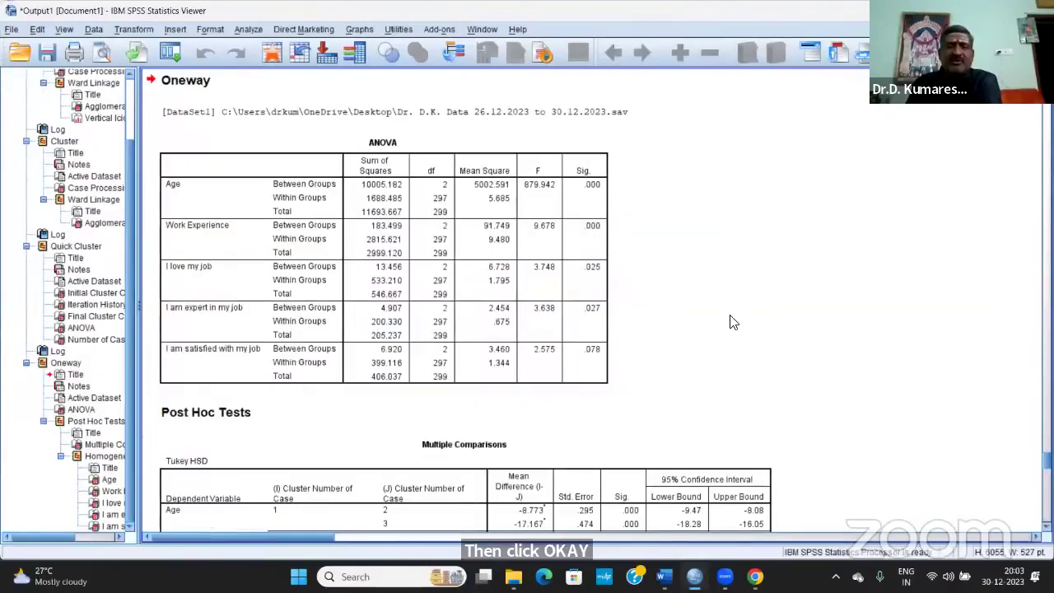
Compare the F and significance values in the Oneway ANOVA table with those in the K-means ANOVA table.
{"action": "scroll", "coordinate": [731, 325], "scroll_direction": "down", "scroll_amount": 10}
{"action": "scroll", "coordinate": [731, 329], "scroll_direction": "down", "scroll_amount": 20}
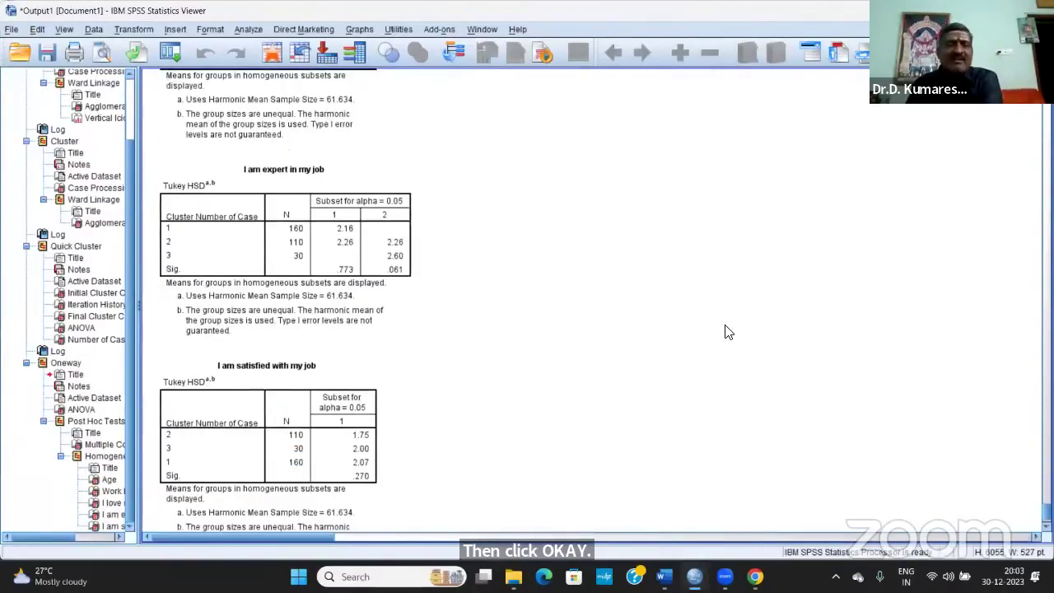
{"action": "scroll", "coordinate": [721, 335], "scroll_direction": "up", "scroll_amount": 20}
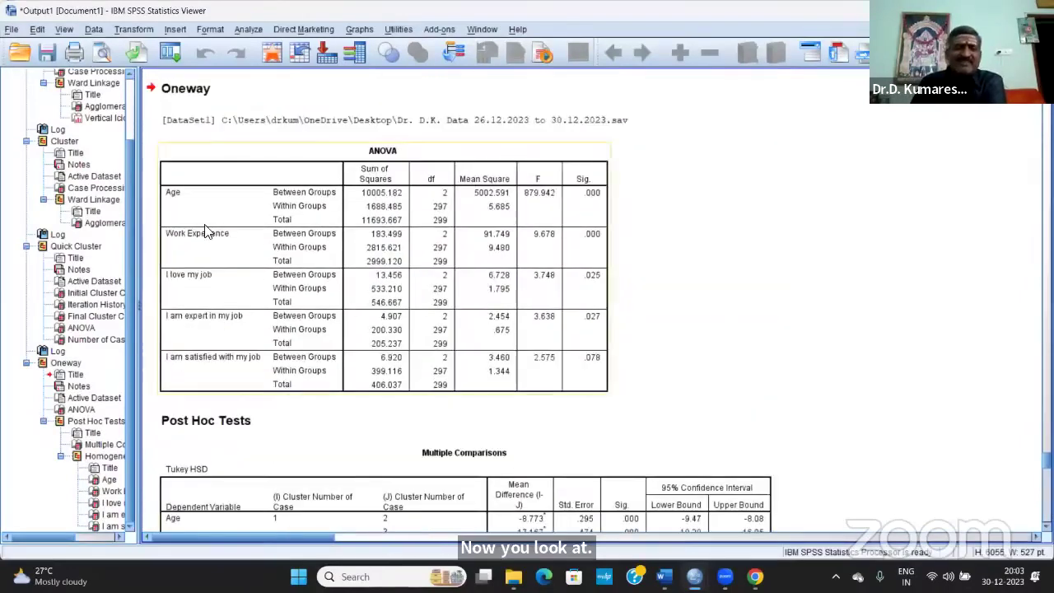
{"action": "scroll", "coordinate": [623, 295], "scroll_direction": "up", "scroll_amount": 12}
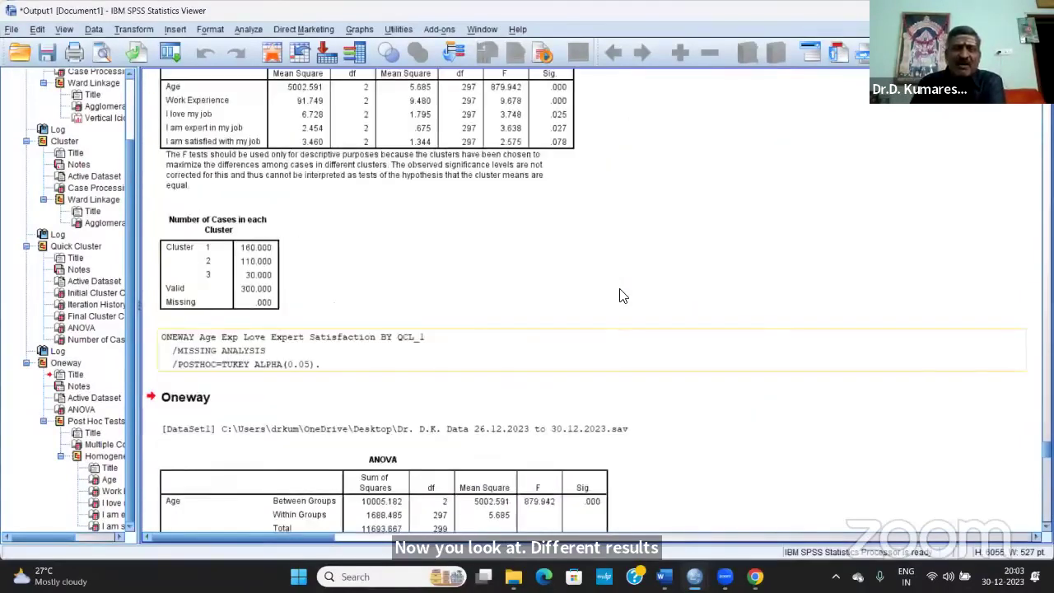
{"action": "scroll", "coordinate": [494, 321], "scroll_direction": "down", "scroll_amount": 3}
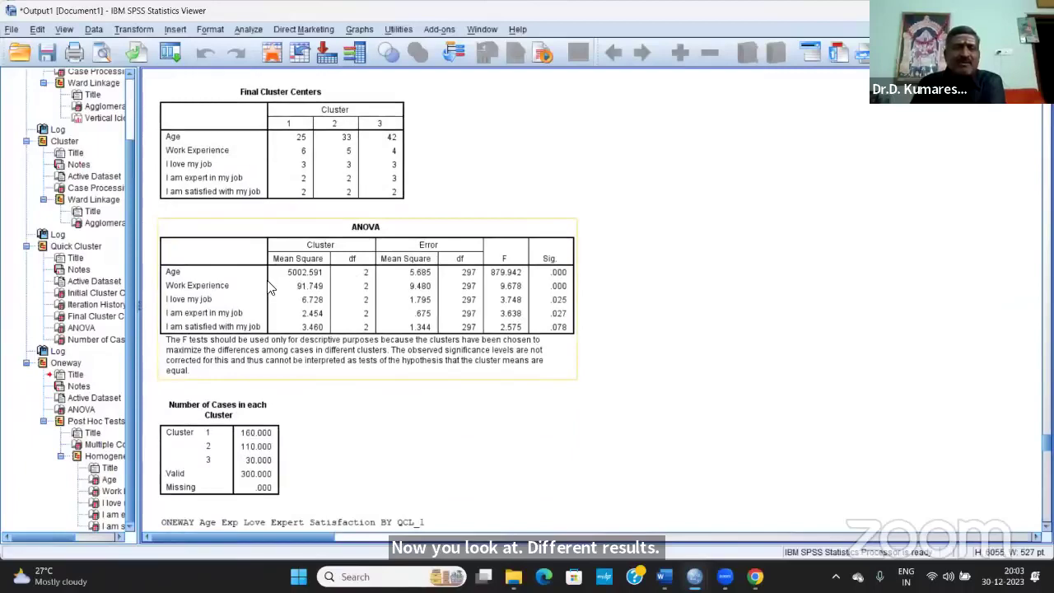
{"action": "scroll", "coordinate": [671, 301], "scroll_direction": "down", "scroll_amount": 3}
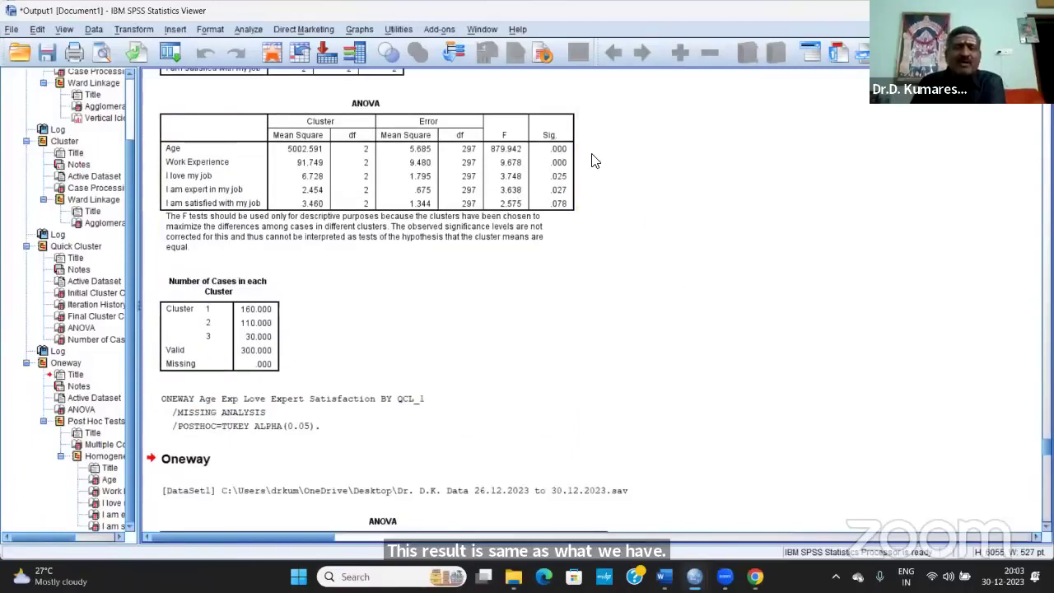
{"action": "scroll", "coordinate": [593, 304], "scroll_direction": "down", "scroll_amount": 7}
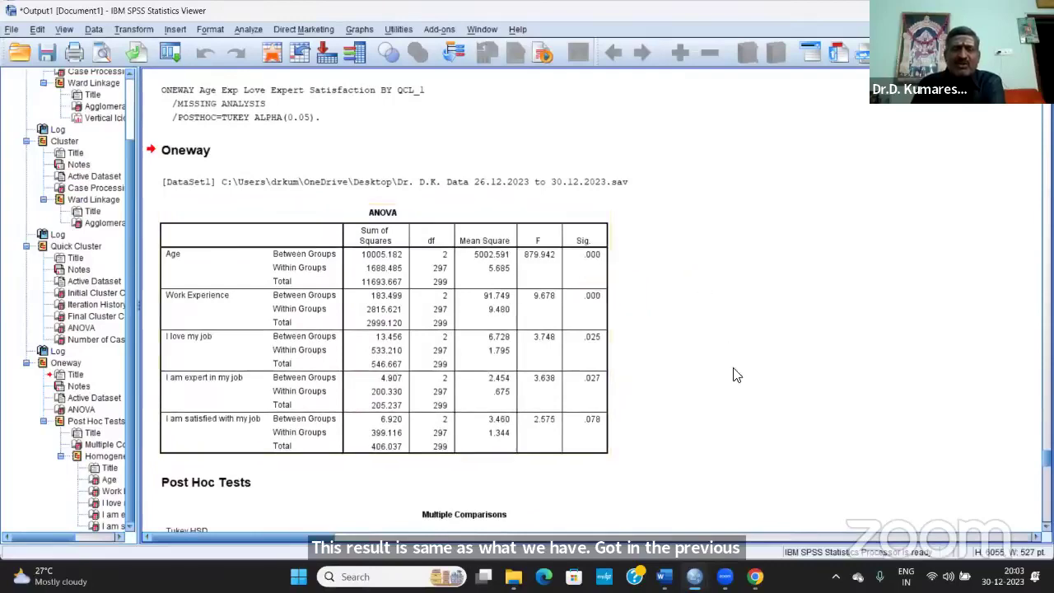
{"action": "scroll", "coordinate": [667, 271], "scroll_direction": "up", "scroll_amount": 14}
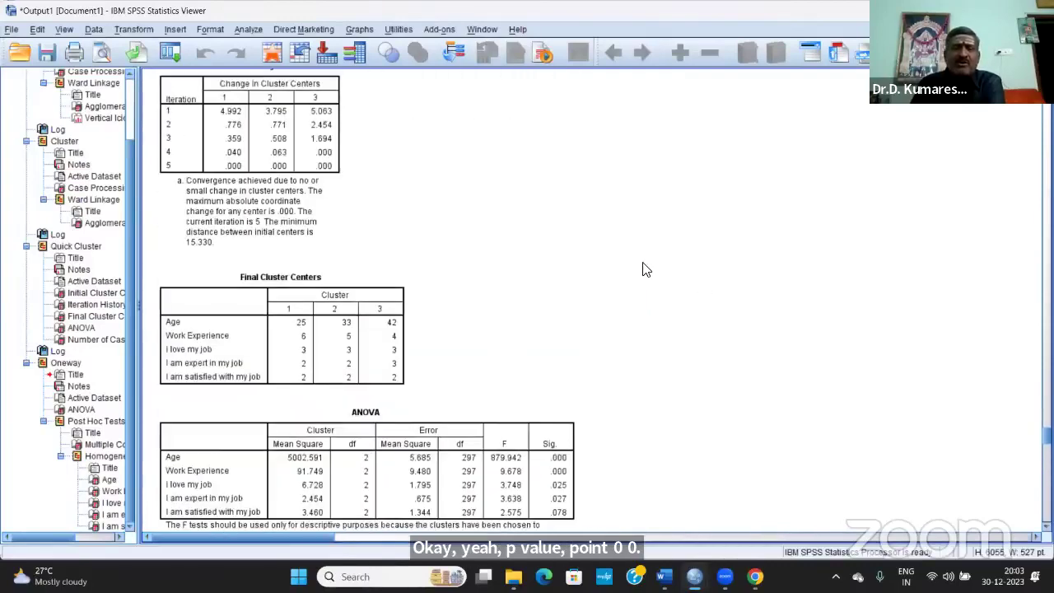
{"action": "scroll", "coordinate": [588, 282], "scroll_direction": "down", "scroll_amount": 4}
{"action": "scroll", "coordinate": [576, 329], "scroll_direction": "down", "scroll_amount": 10}
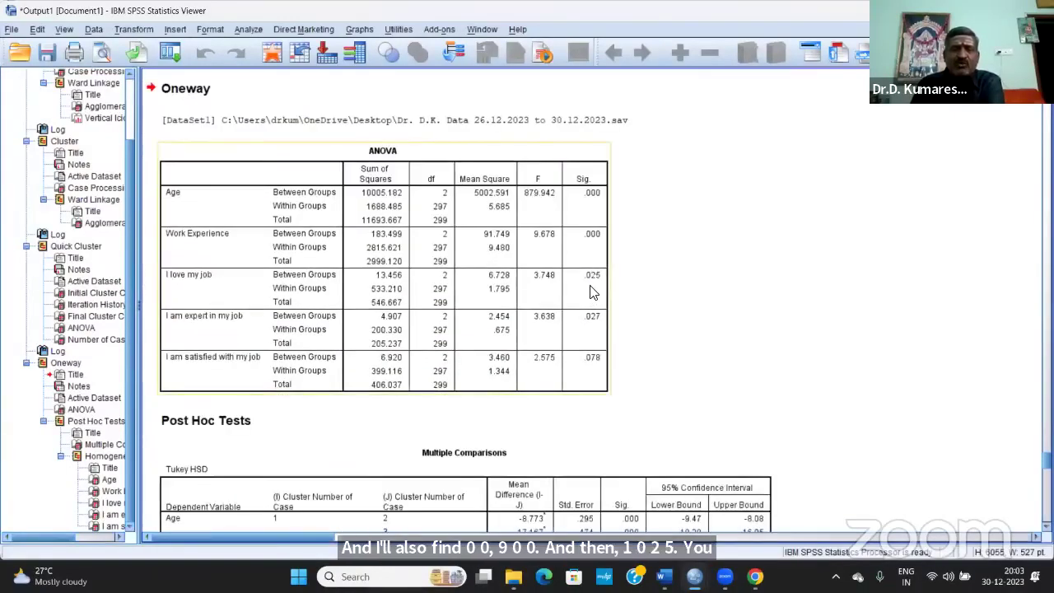
{"action": "scroll", "coordinate": [593, 288], "scroll_direction": "up", "scroll_amount": 14}
{"action": "scroll", "coordinate": [588, 313], "scroll_direction": "down", "scroll_amount": 4}
{"action": "scroll", "coordinate": [577, 319], "scroll_direction": "down", "scroll_amount": 10}
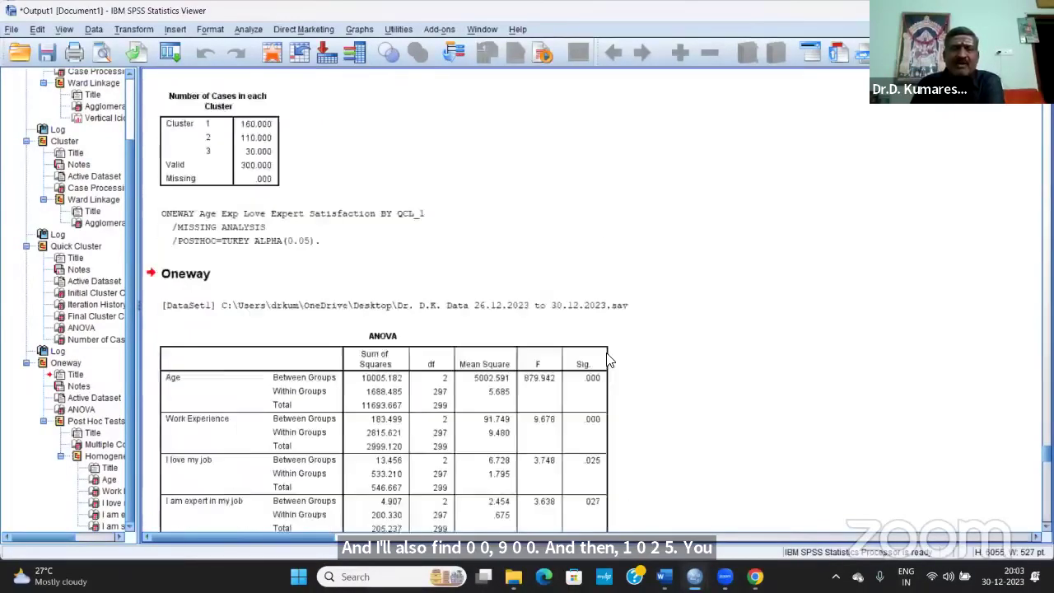
{"action": "scroll", "coordinate": [601, 222], "scroll_direction": "up", "scroll_amount": 10}
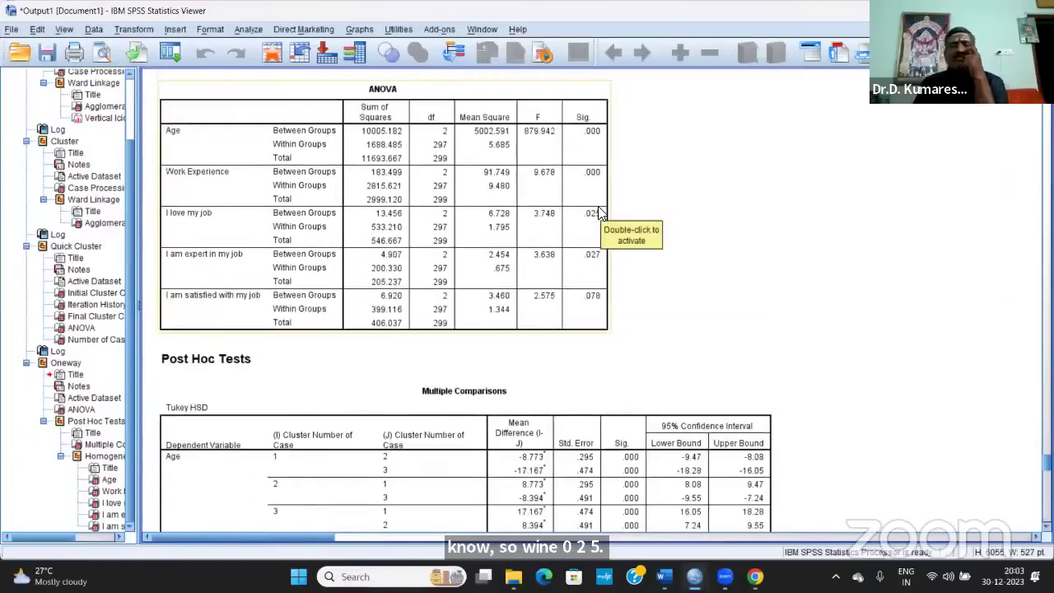
{"action": "scroll", "coordinate": [571, 286], "scroll_direction": "down", "scroll_amount": 8}
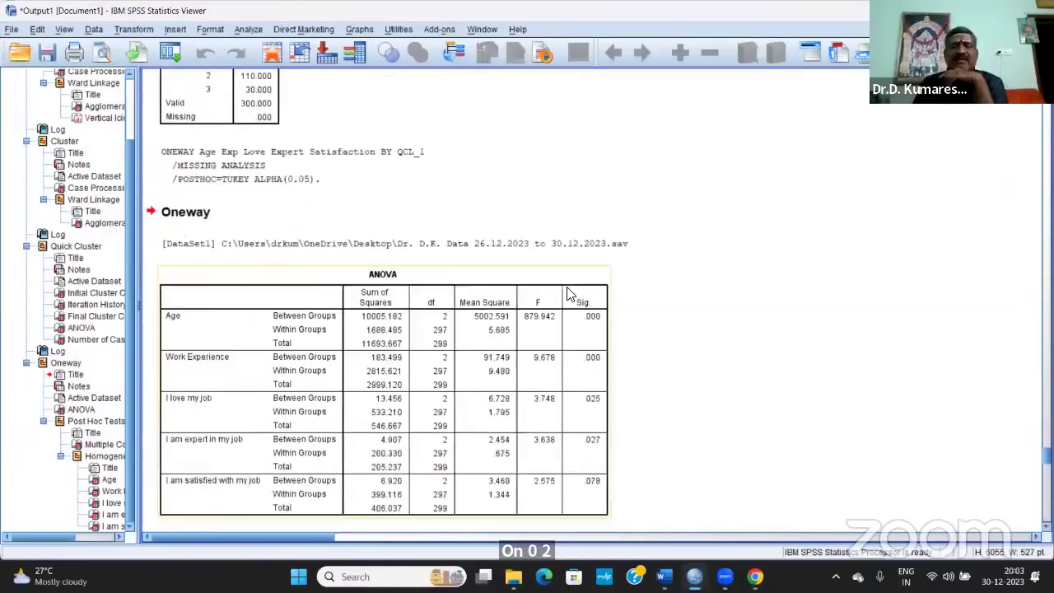
Examine the Tukey HSD Multiple Comparisons table for pairwise cluster differences in each dependent variable, checking against the Oneway ANOVA table.
{"action": "scroll", "coordinate": [596, 310], "scroll_direction": "down", "scroll_amount": 3}
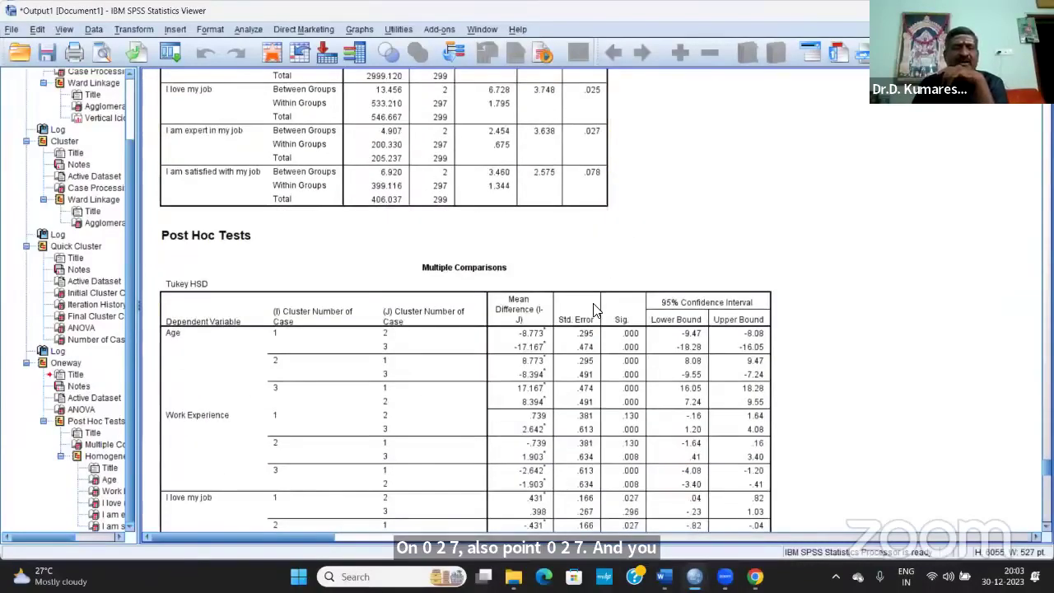
{"action": "scroll", "coordinate": [565, 301], "scroll_direction": "down", "scroll_amount": 2}
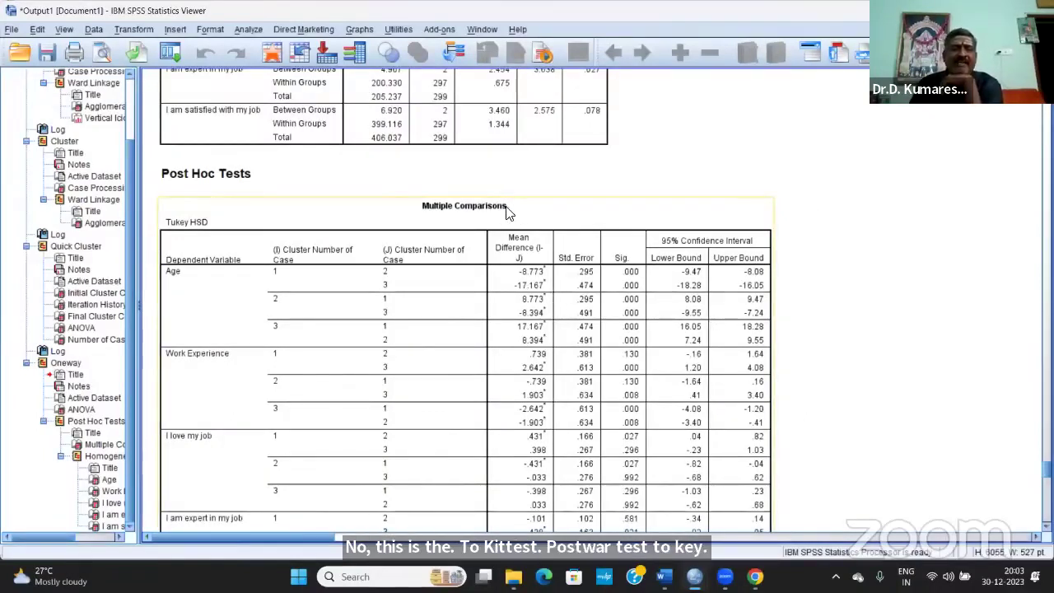
{"action": "scroll", "coordinate": [725, 280], "scroll_direction": "down", "scroll_amount": 9}
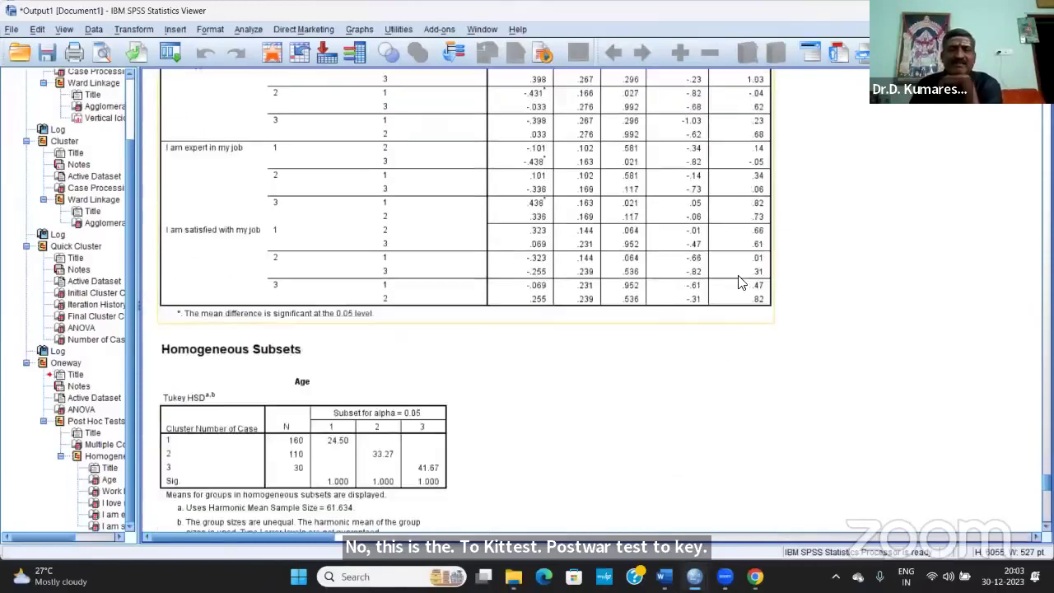
{"action": "scroll", "coordinate": [739, 283], "scroll_direction": "down", "scroll_amount": 2}
{"action": "scroll", "coordinate": [739, 282], "scroll_direction": "up", "scroll_amount": 5}
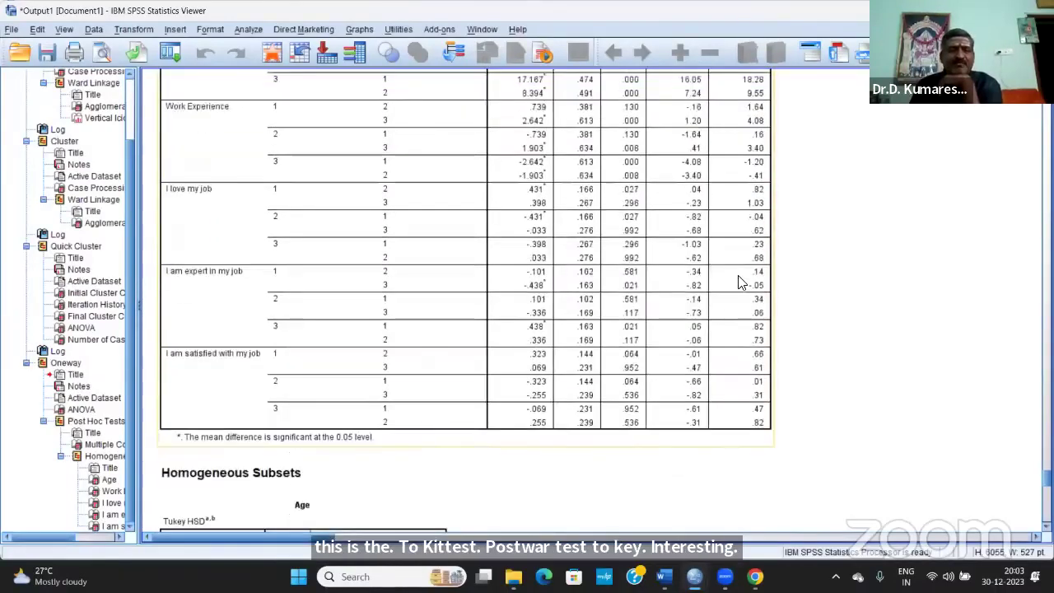
{"action": "scroll", "coordinate": [739, 282], "scroll_direction": "up", "scroll_amount": 1}
{"action": "scroll", "coordinate": [325, 294], "scroll_direction": "up", "scroll_amount": 2}
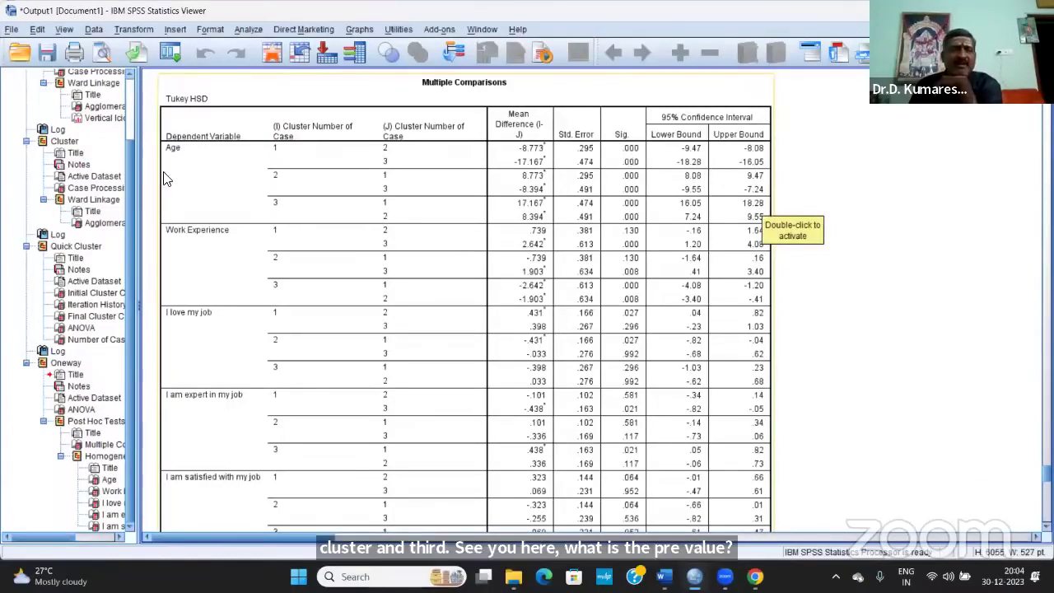
{"action": "scroll", "coordinate": [603, 305], "scroll_direction": "up", "scroll_amount": 5}
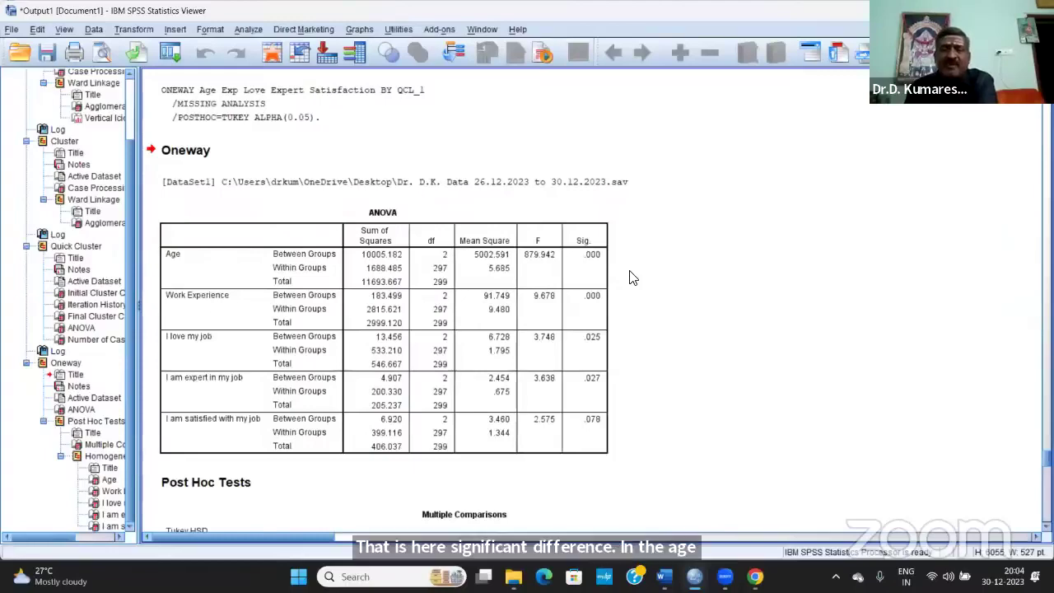
{"action": "scroll", "coordinate": [631, 276], "scroll_direction": "down", "scroll_amount": 5}
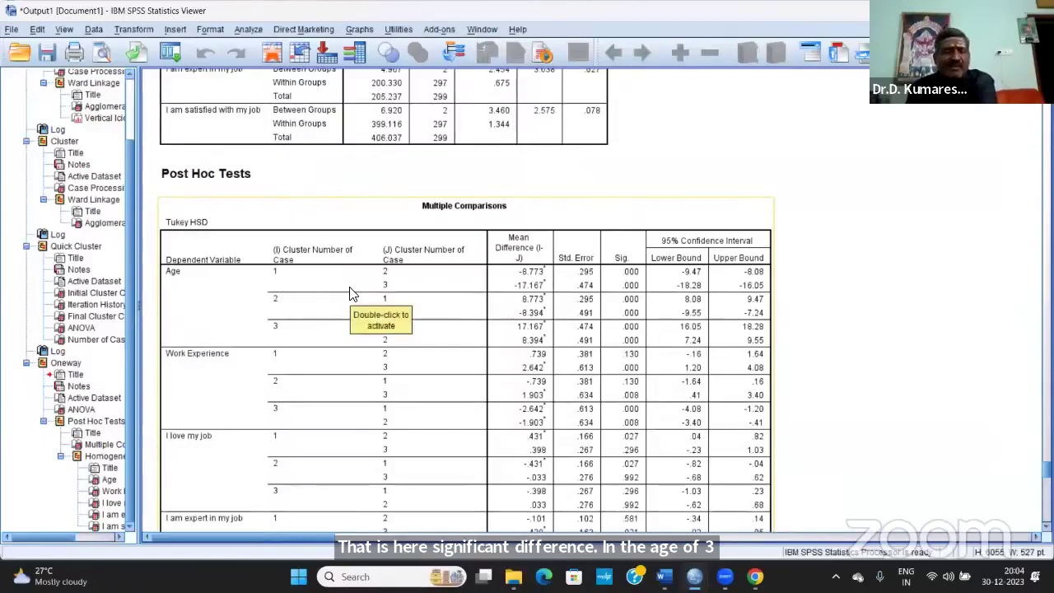
{"action": "scroll", "coordinate": [349, 297], "scroll_direction": "down", "scroll_amount": 3}
{"action": "scroll", "coordinate": [349, 296], "scroll_direction": "up", "scroll_amount": 5}
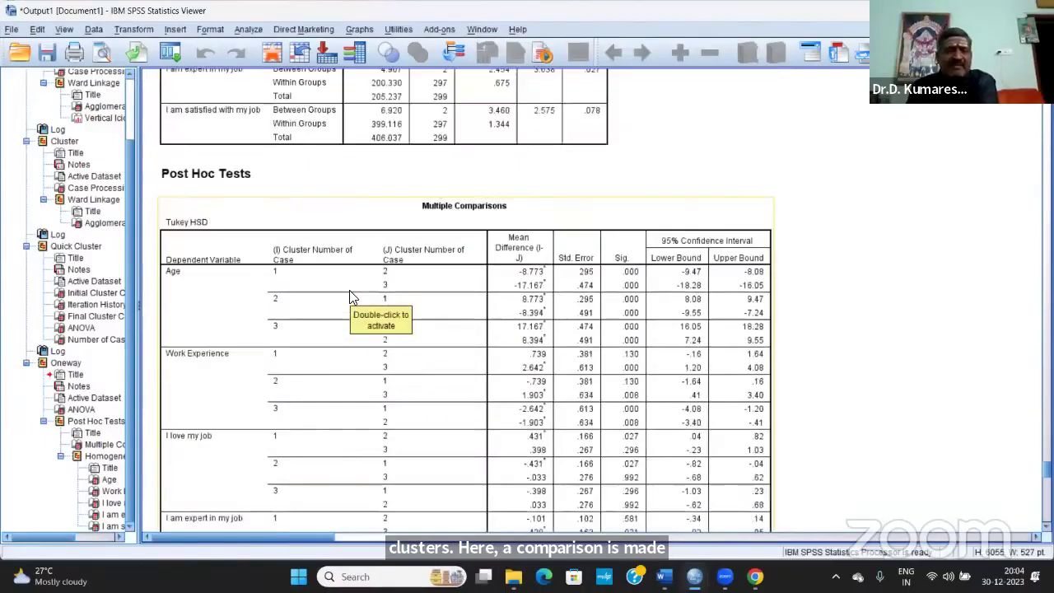
{"action": "scroll", "coordinate": [349, 296], "scroll_direction": "down", "scroll_amount": 3}
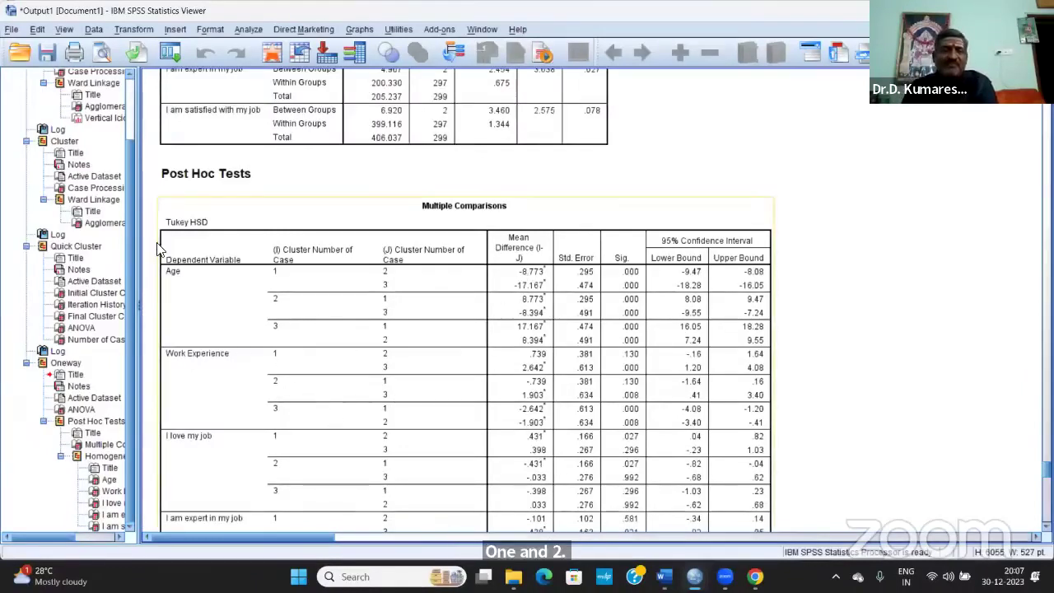
Open the Multiple Comparisons table in its own pivot window and inspect the Work Experience significance for cluster 1 against clusters 2 and 3.
{"action": "double_click", "coordinate": [207, 245]}
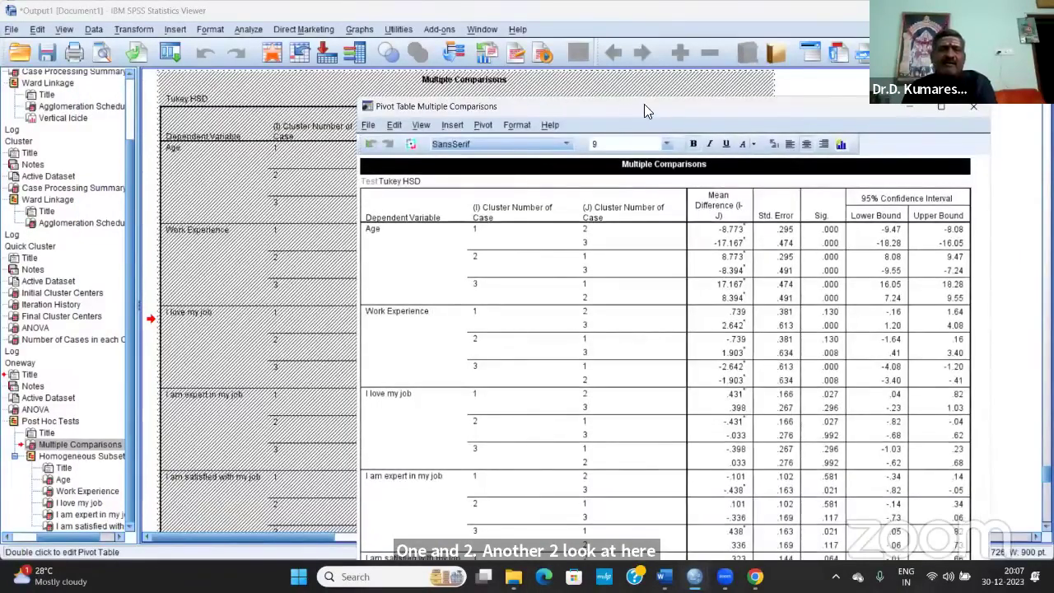
{"action": "left_click_drag", "start_coordinate": [644, 105], "coordinate": [429, 40]}
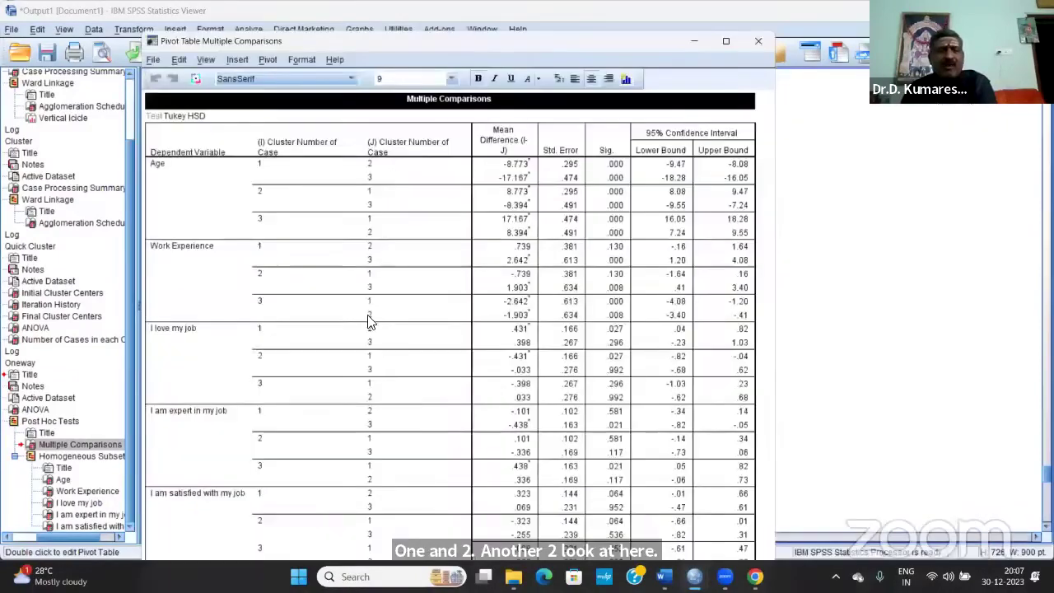
{"action": "left_click", "coordinate": [610, 250]}
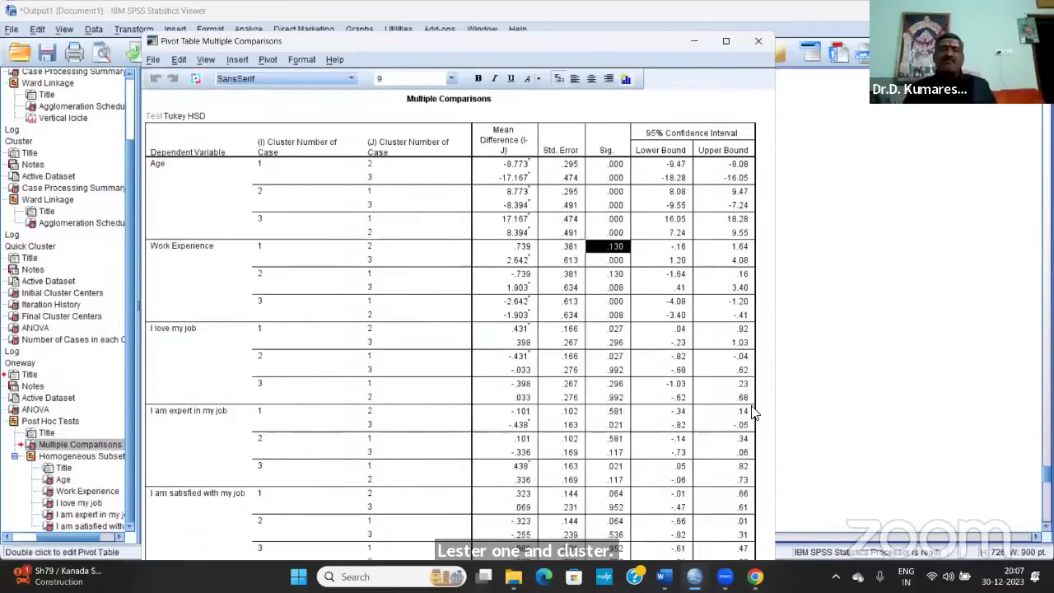
{"action": "left_click", "coordinate": [617, 261]}
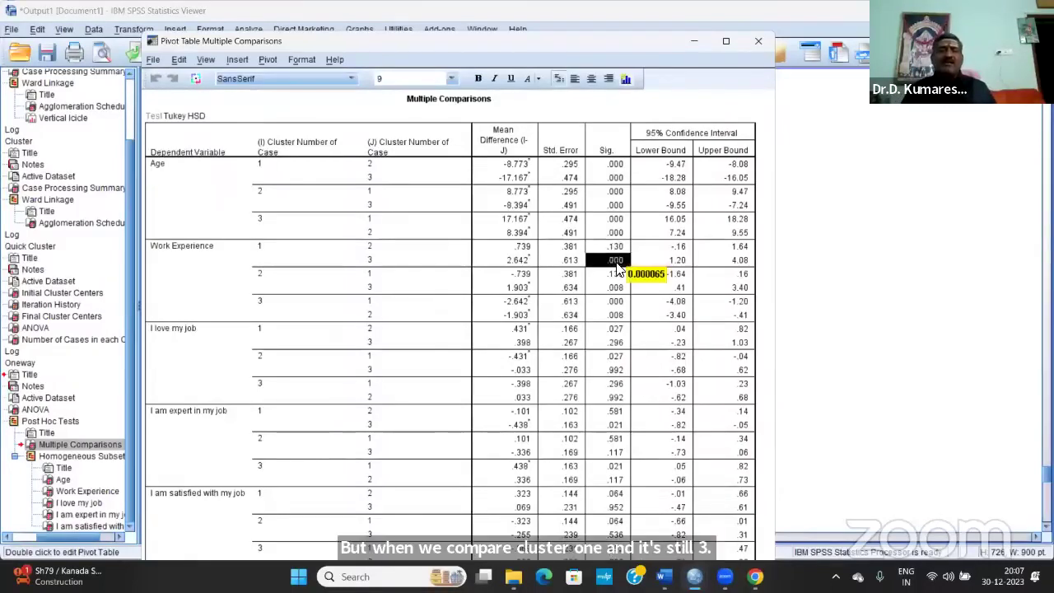
Inspect the Work Experience significance values for clusters 1 and 3, cluster 2 against 1 and 3, and cluster 3 against 1 and 2.
{"action": "mouse_move", "coordinate": [663, 576]}
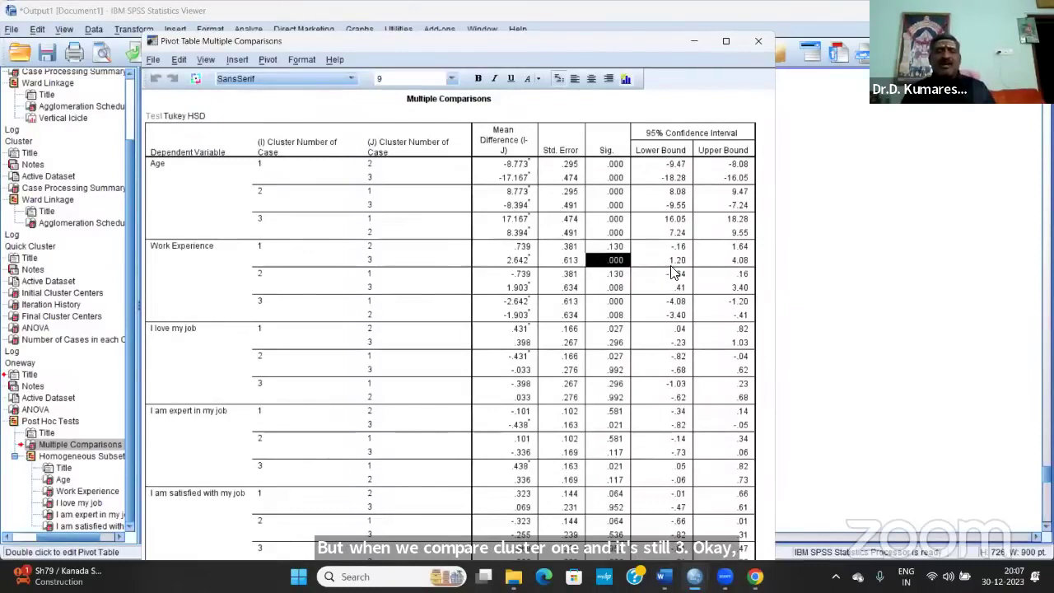
{"action": "left_click", "coordinate": [611, 277]}
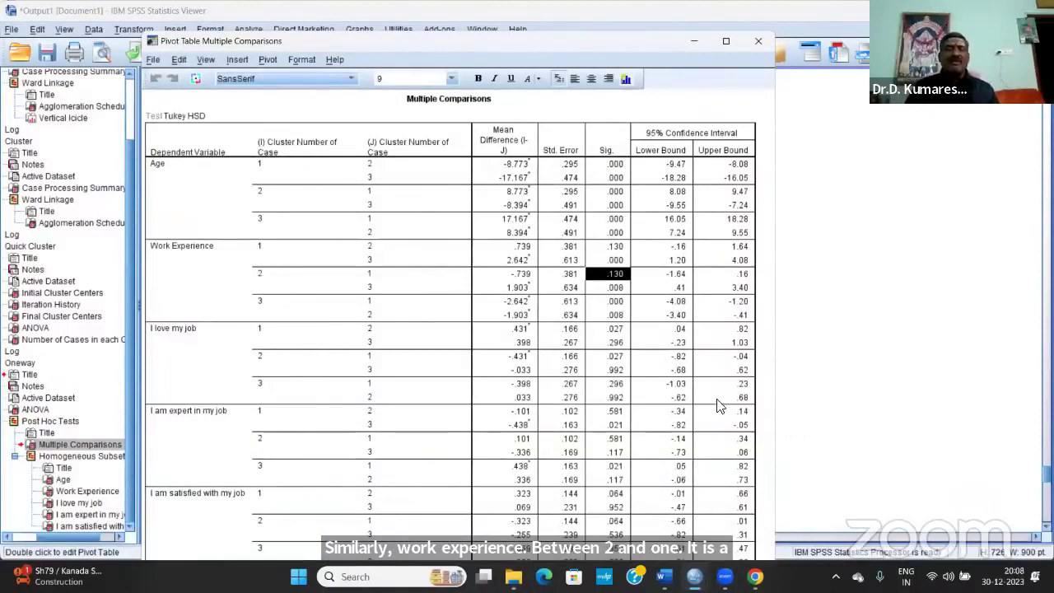
{"action": "double_click", "coordinate": [610, 291]}
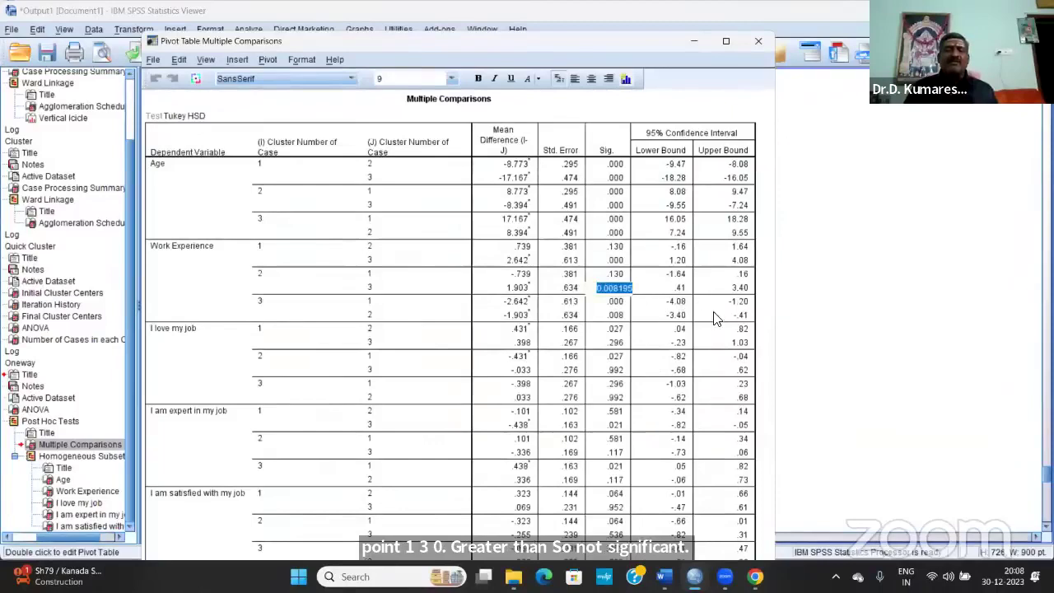
{"action": "left_click", "coordinate": [144, 76]}
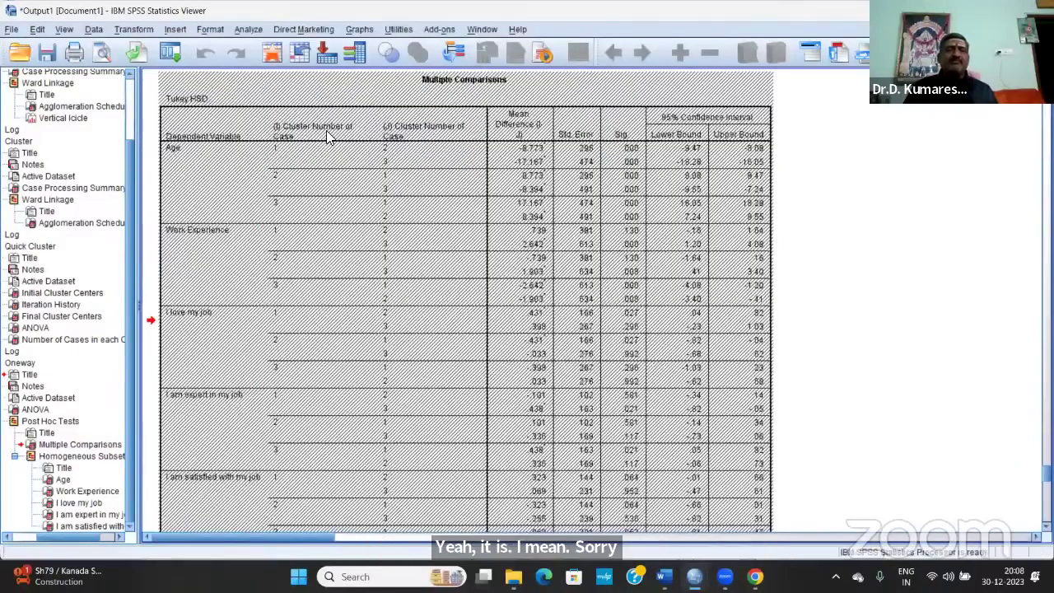
{"action": "left_click", "coordinate": [612, 315]}
{"action": "key", "text": "Return"}
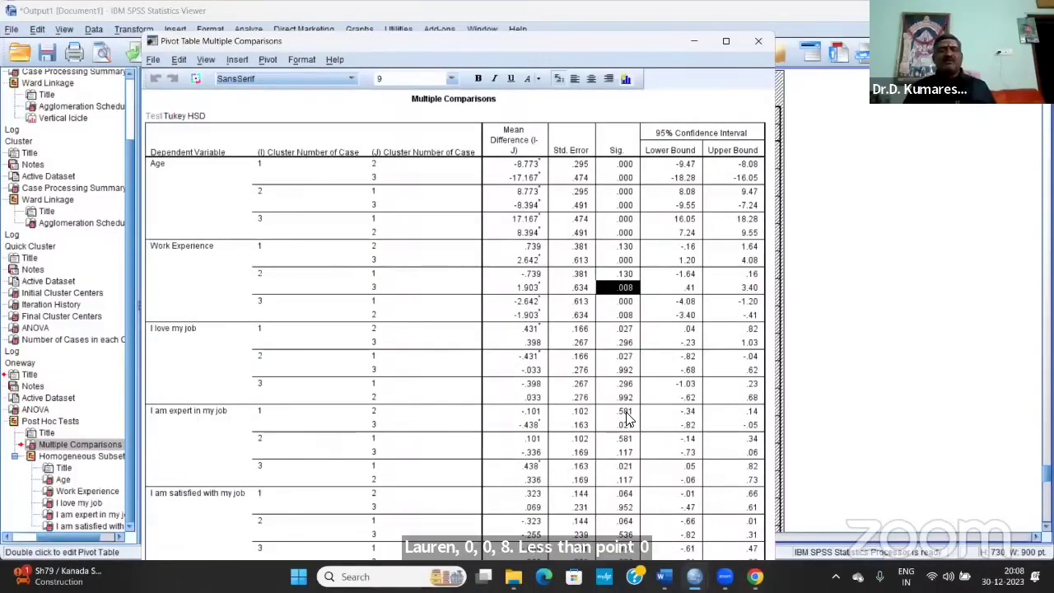
{"action": "left_click", "coordinate": [627, 301]}
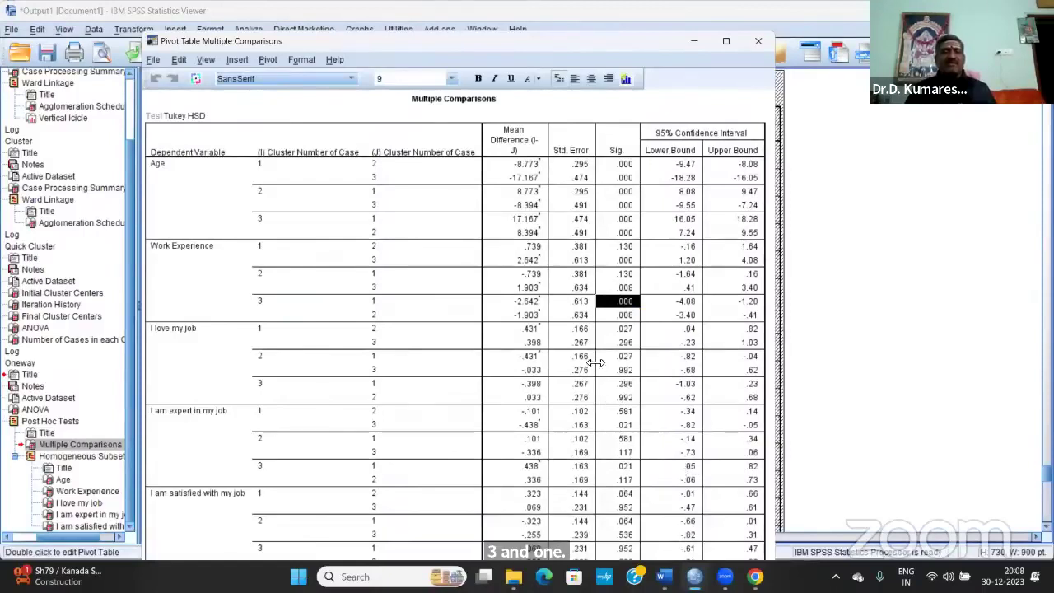
{"action": "left_click", "coordinate": [630, 317]}
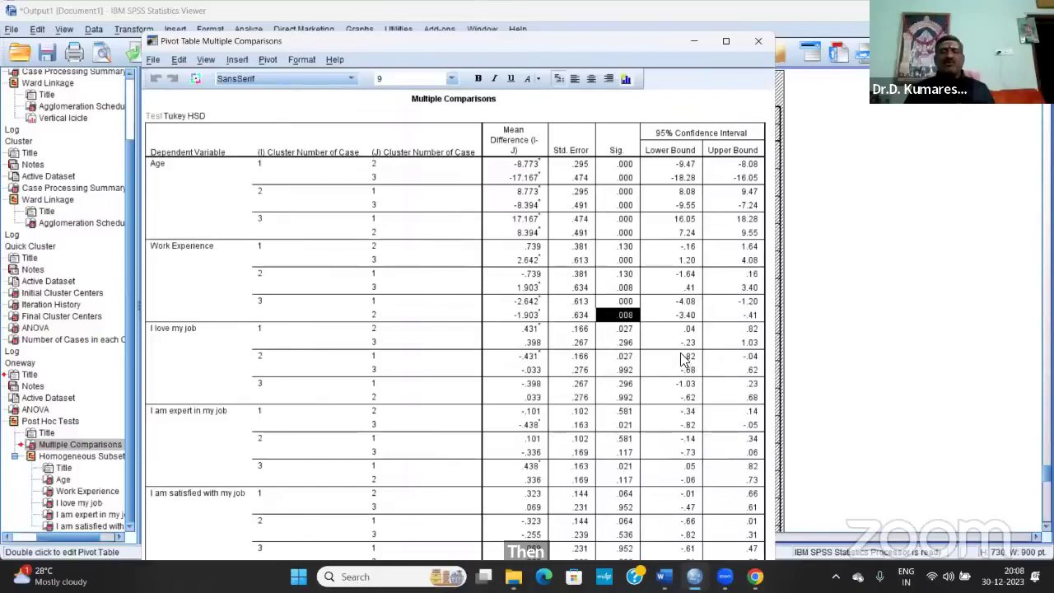
Inspect the significance value of every pairwise cluster comparison for "I love my job" in the Multiple Comparisons table.
{"action": "key", "text": "Down"}
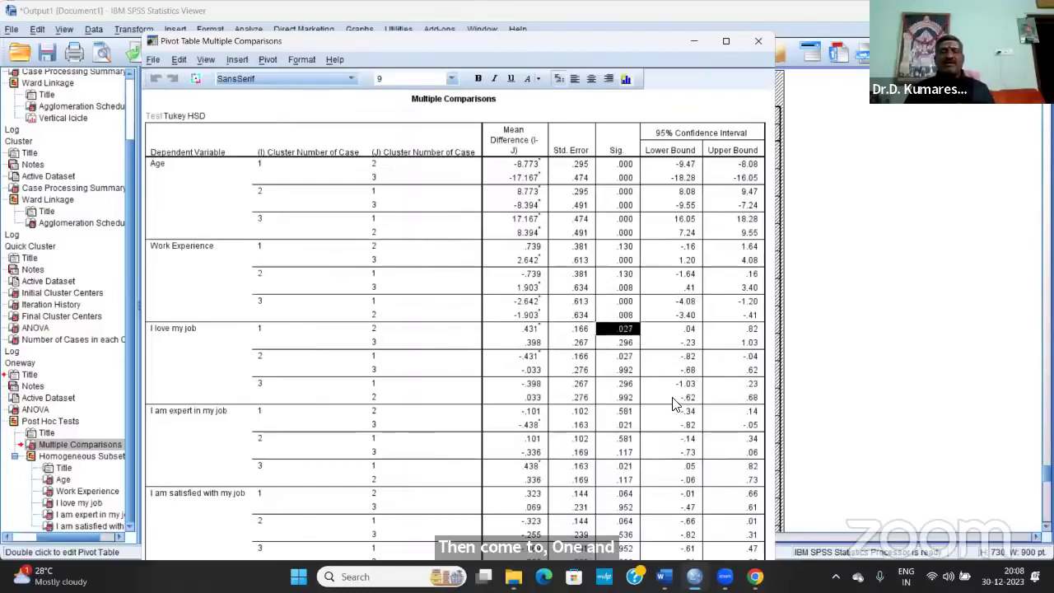
{"action": "left_click", "coordinate": [619, 342]}
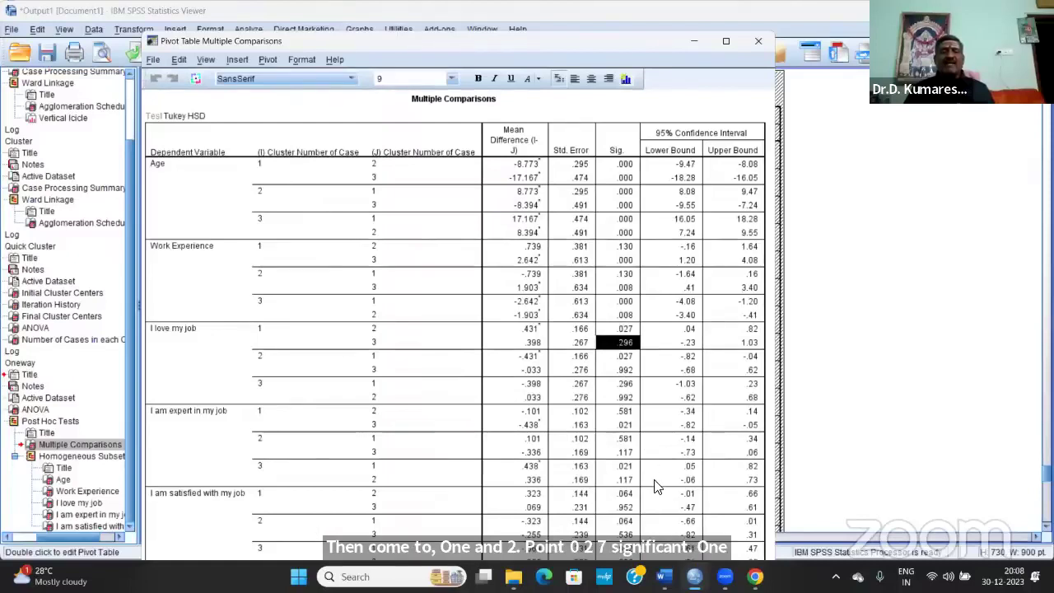
{"action": "left_click", "coordinate": [624, 355]}
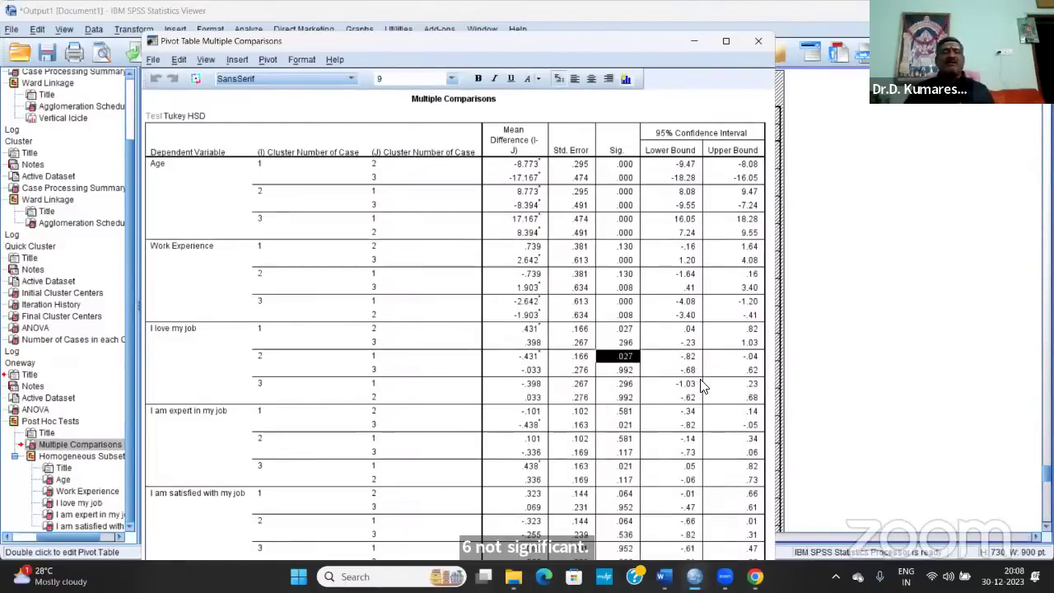
{"action": "left_click", "coordinate": [623, 372]}
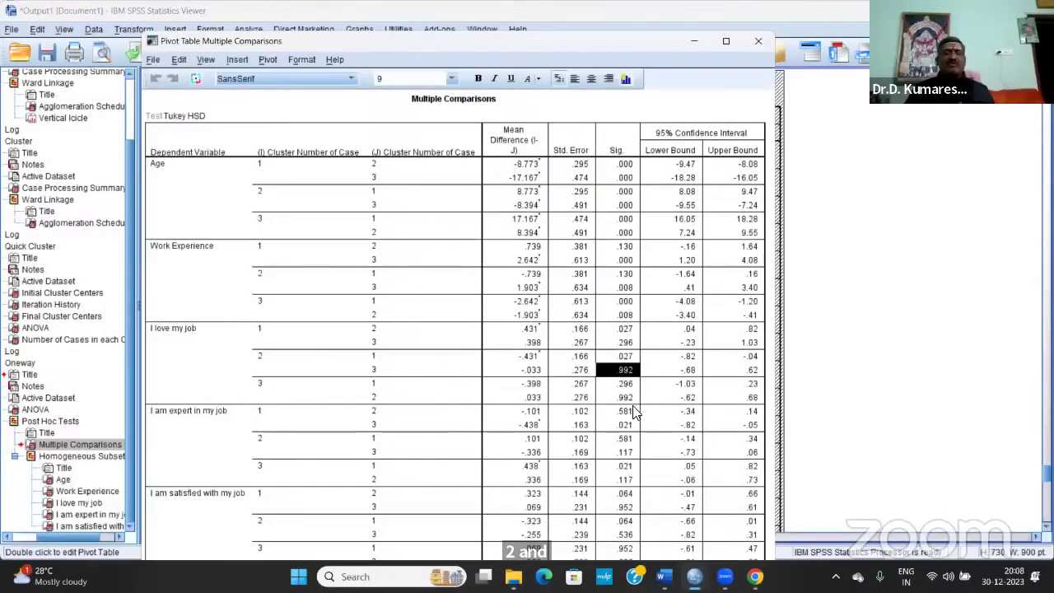
{"action": "left_click", "coordinate": [626, 384]}
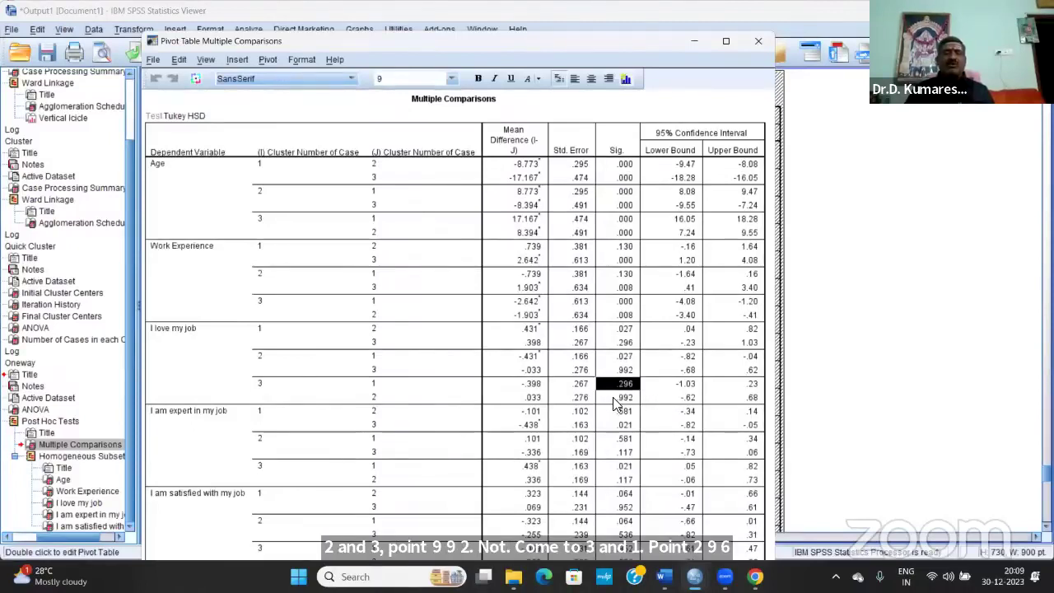
{"action": "left_click", "coordinate": [617, 397]}
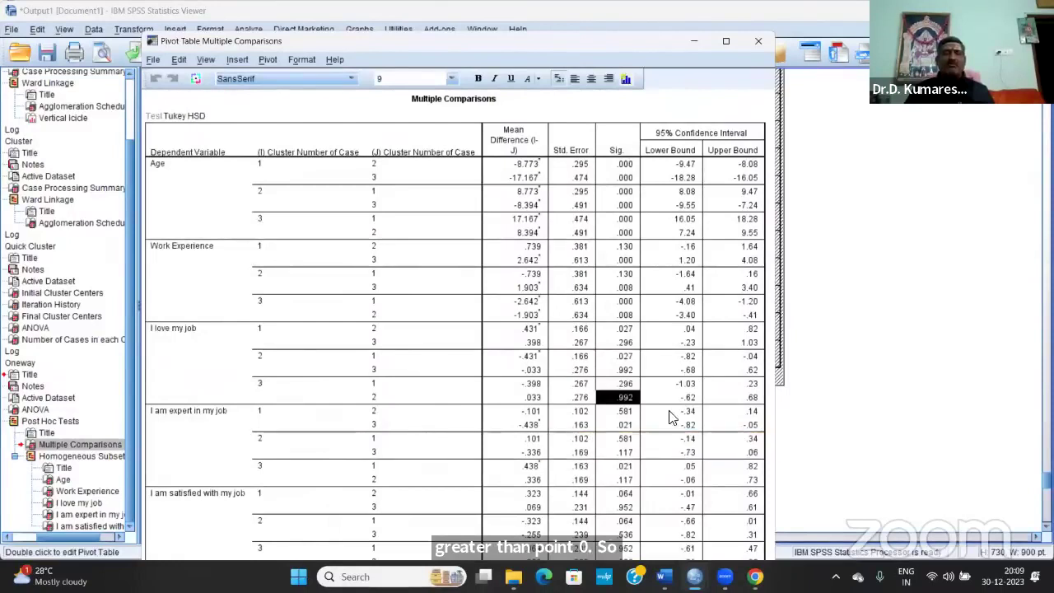
Inspect the significance value of every pairwise cluster comparison for "I am expert in my job".
{"action": "left_click", "coordinate": [625, 411]}
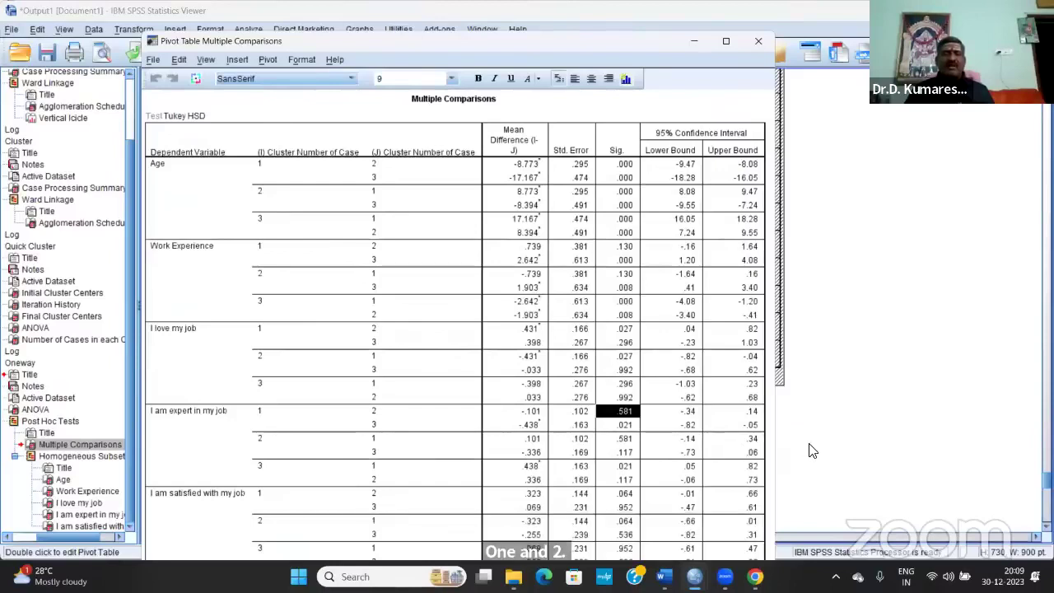
{"action": "left_click", "coordinate": [626, 425]}
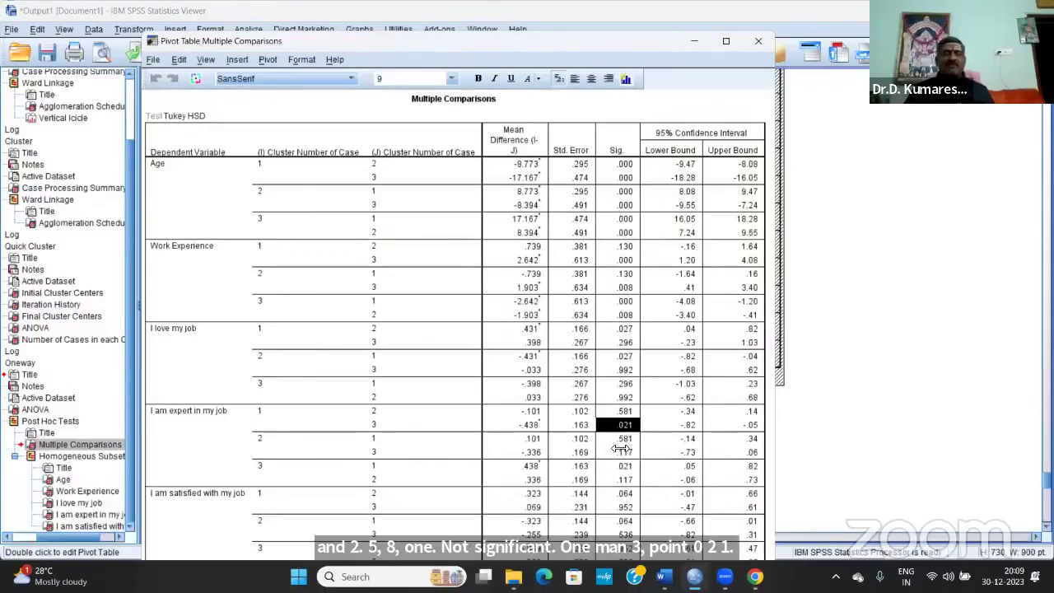
{"action": "key", "text": "Down"}
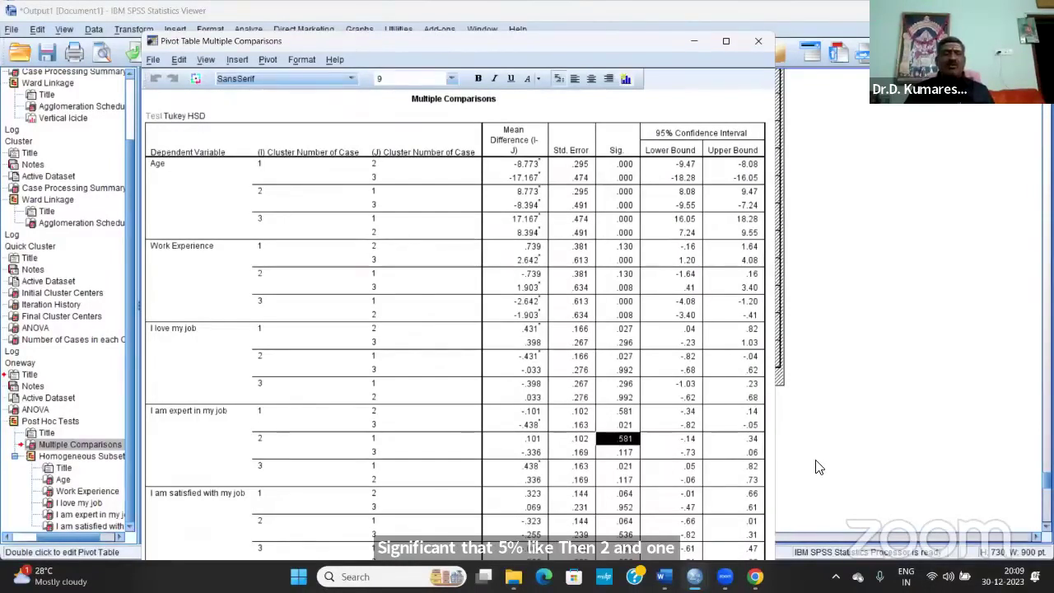
{"action": "left_click", "coordinate": [626, 452]}
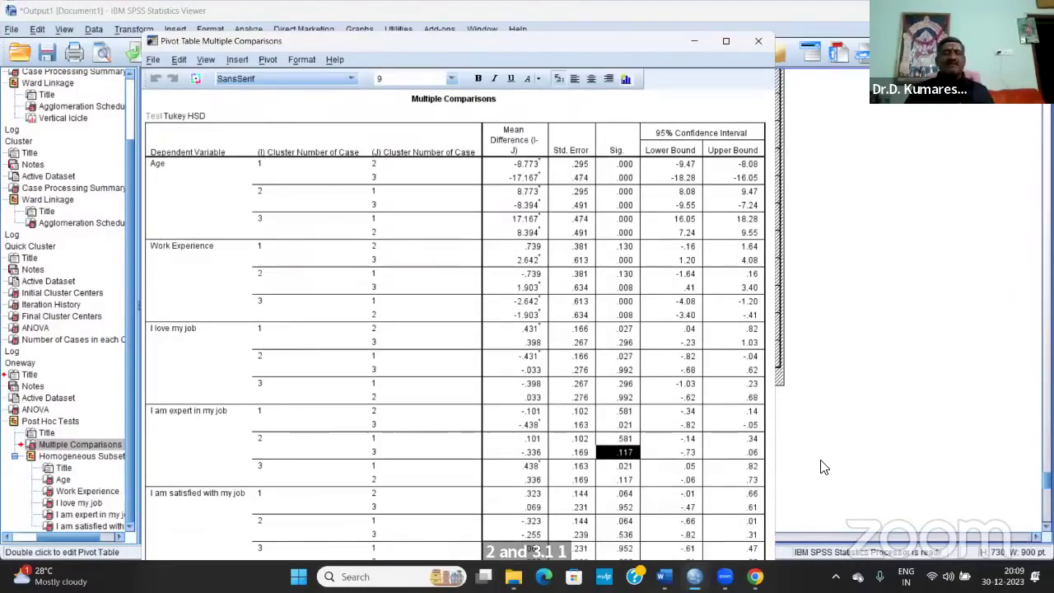
{"action": "left_click", "coordinate": [625, 467]}
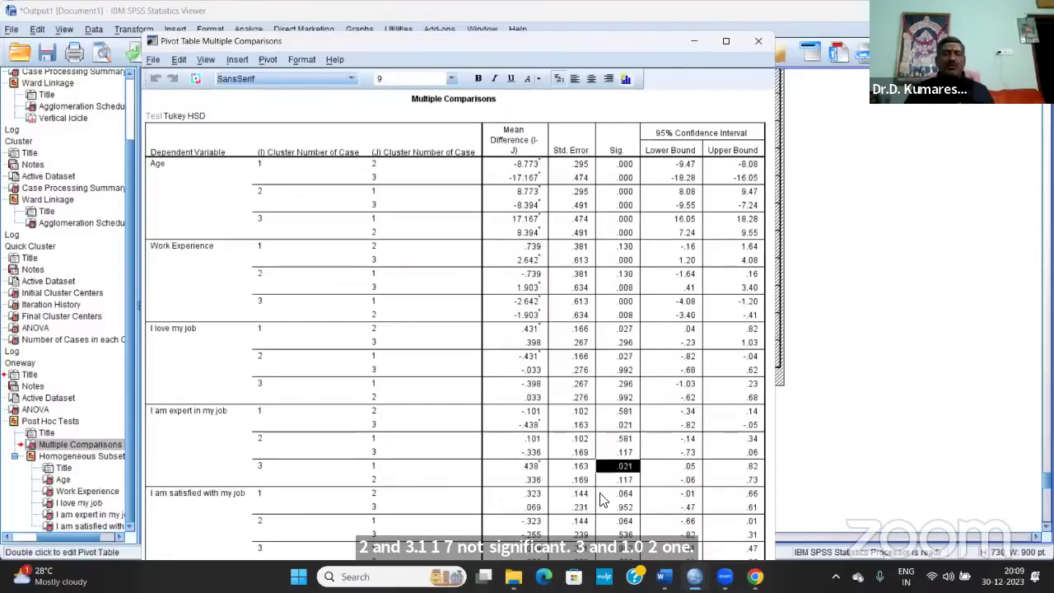
{"action": "left_click", "coordinate": [626, 481]}
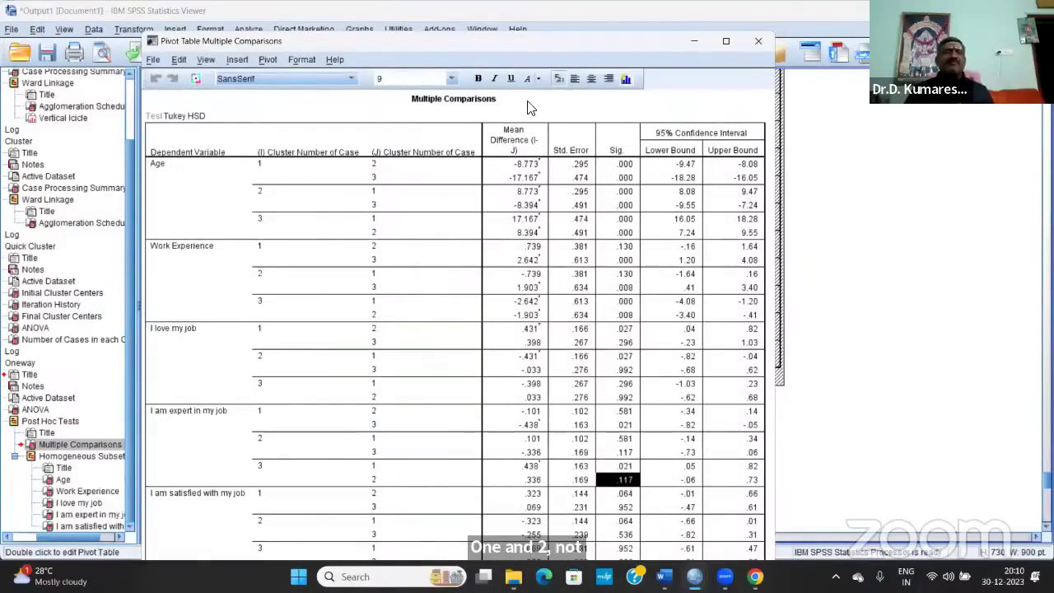
Maximize the Multiple Comparisons pivot window and check its job-related variables against the Oneway ANOVA significance values.
{"action": "double_click", "coordinate": [188, 41]}
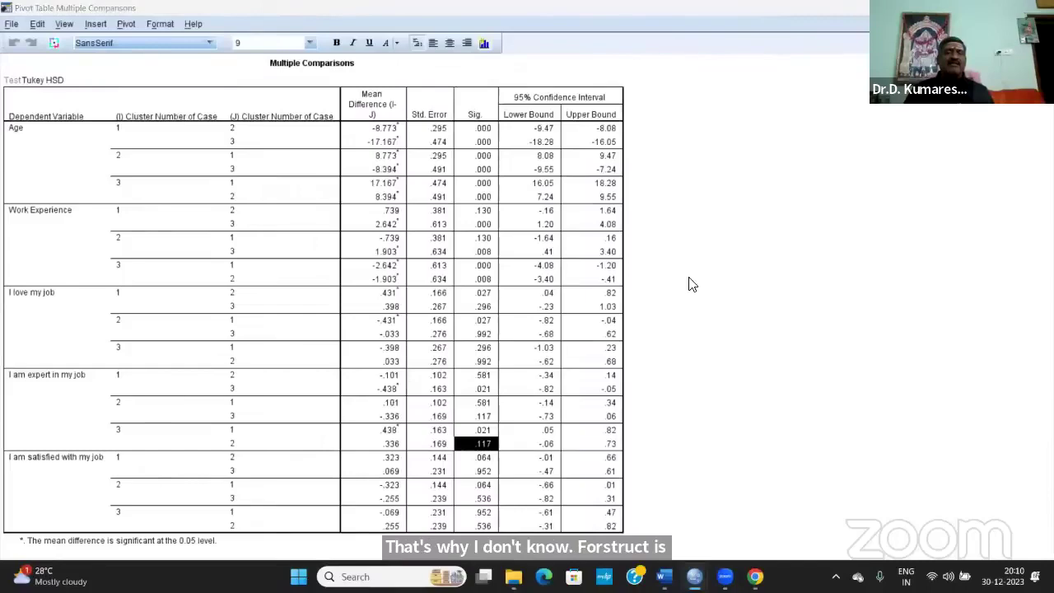
{"action": "key", "text": "alt+Tab"}
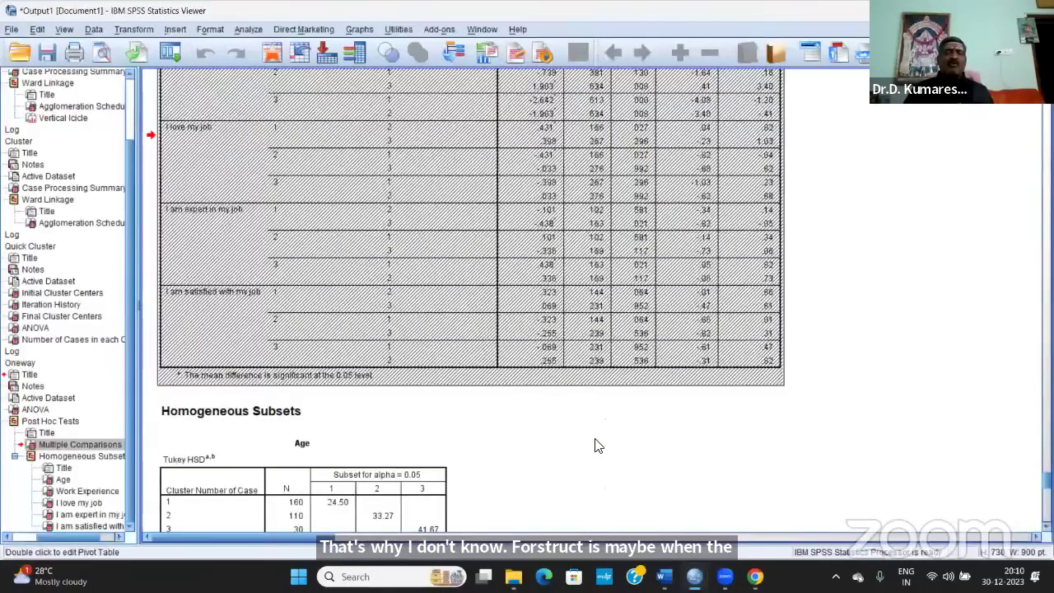
{"action": "scroll", "coordinate": [599, 302], "scroll_direction": "up", "scroll_amount": 6}
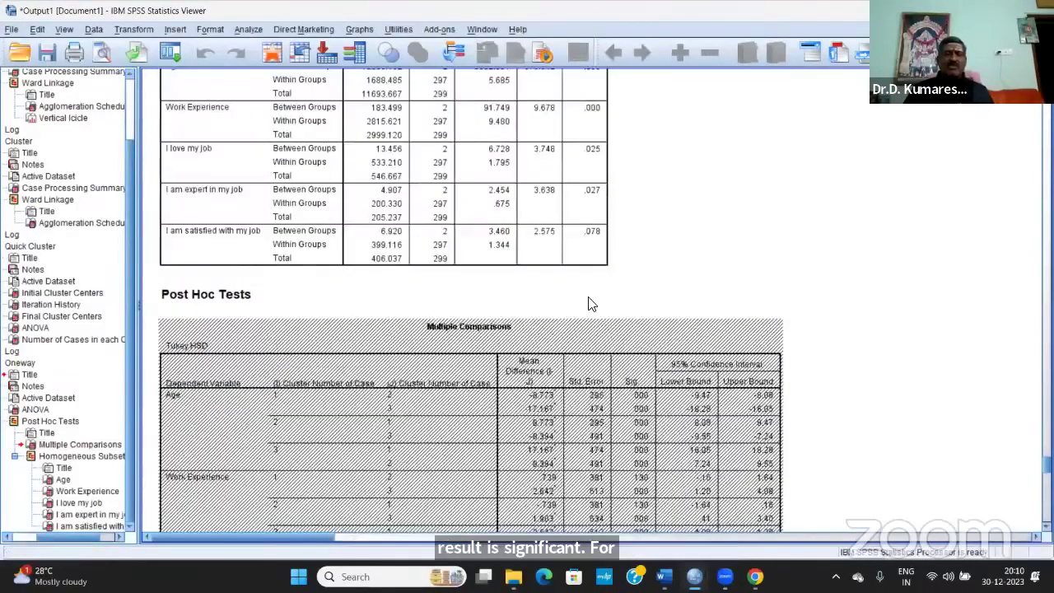
{"action": "left_click", "coordinate": [579, 303]}
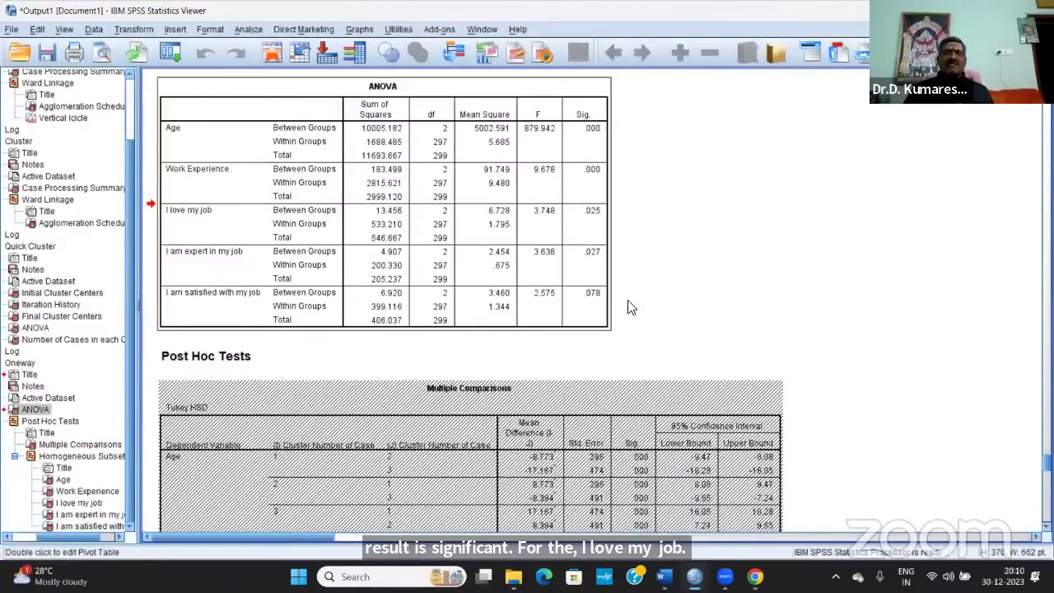
{"action": "double_click", "coordinate": [417, 493]}
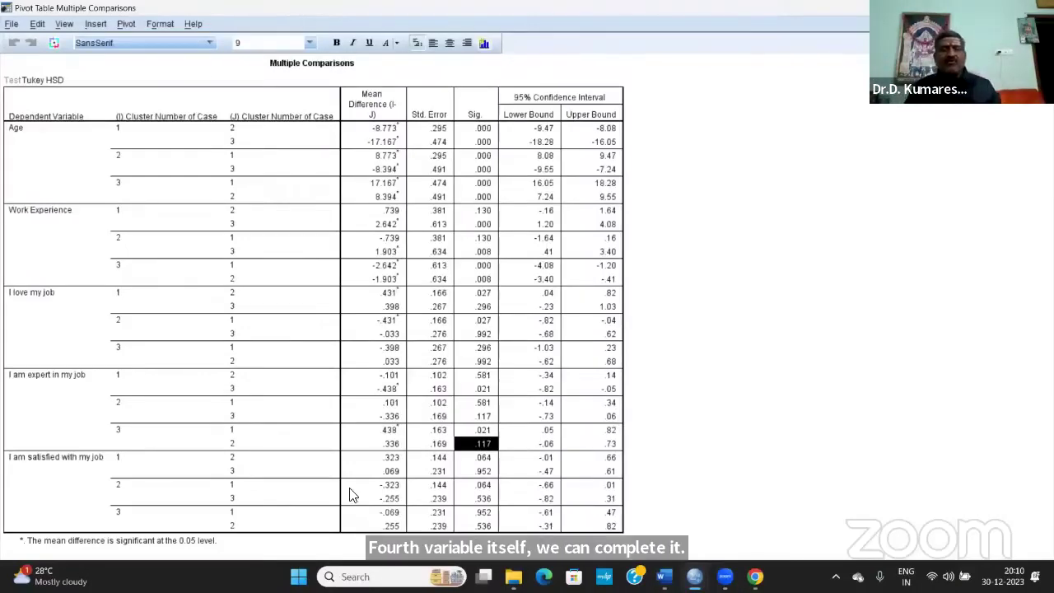
Return to the output and examine the Age table under Homogeneous Subsets, including its cluster sizes, subset means and footnotes.
{"action": "key", "text": "alt+Tab"}
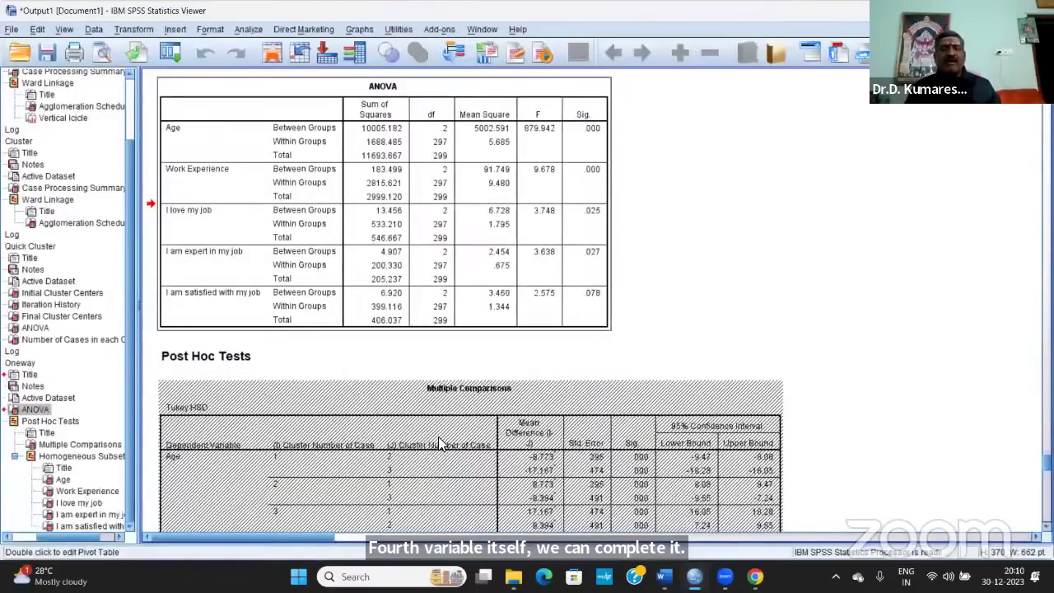
{"action": "scroll", "coordinate": [440, 444], "scroll_direction": "down", "scroll_amount": 10}
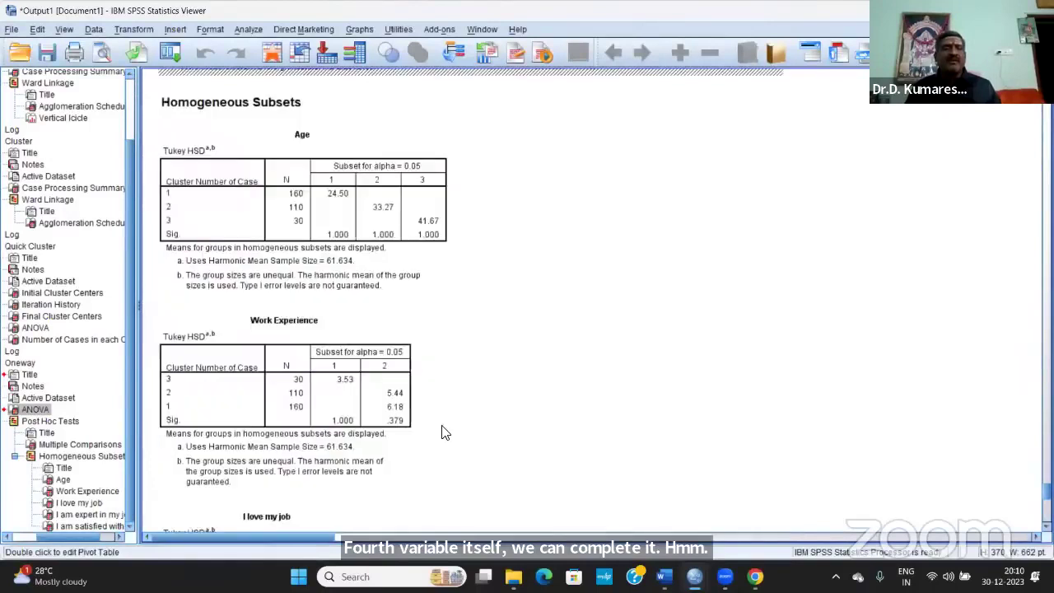
{"action": "scroll", "coordinate": [698, 309], "scroll_direction": "up", "scroll_amount": 2}
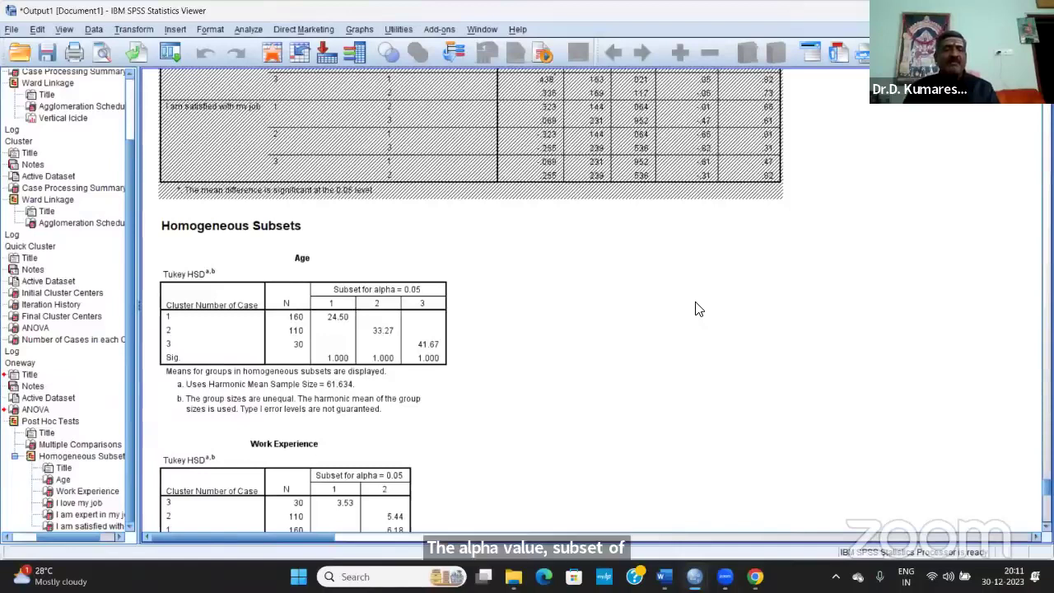
{"action": "left_click", "coordinate": [382, 323]}
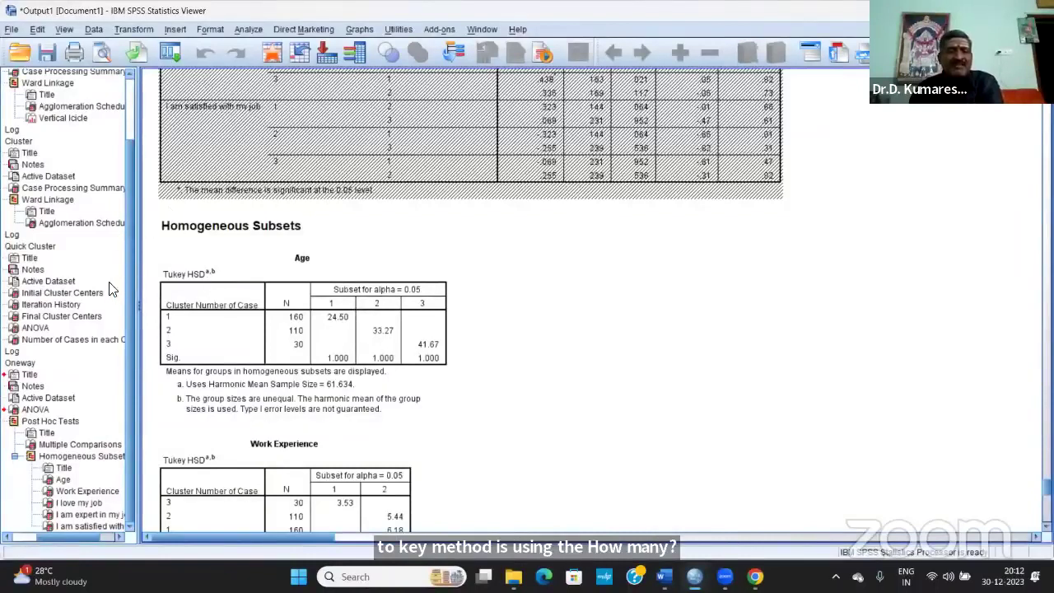
{"action": "left_click", "coordinate": [250, 398]}
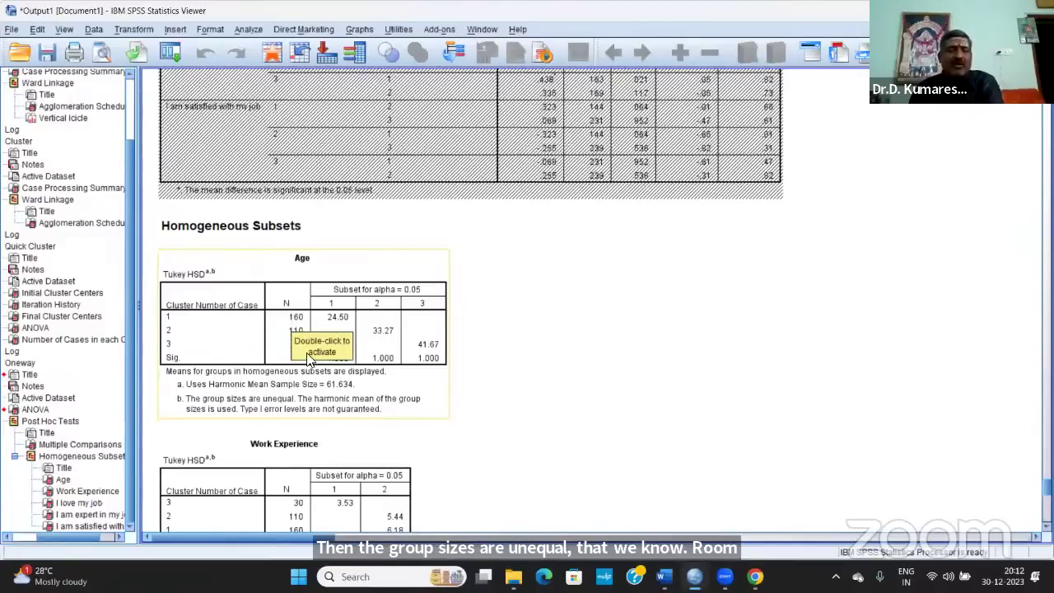
{"action": "left_click", "coordinate": [804, 442]}
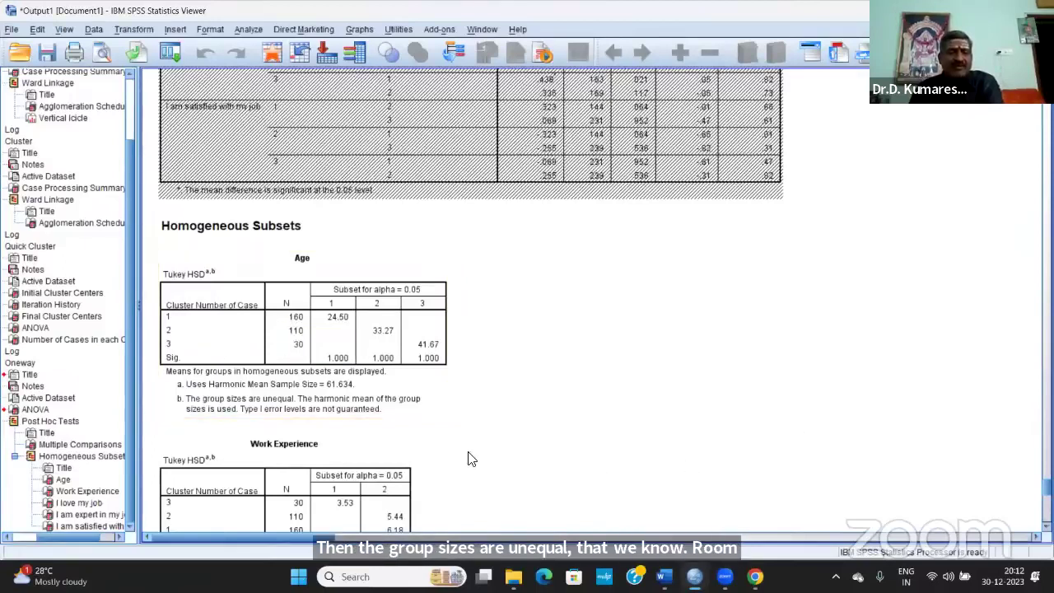
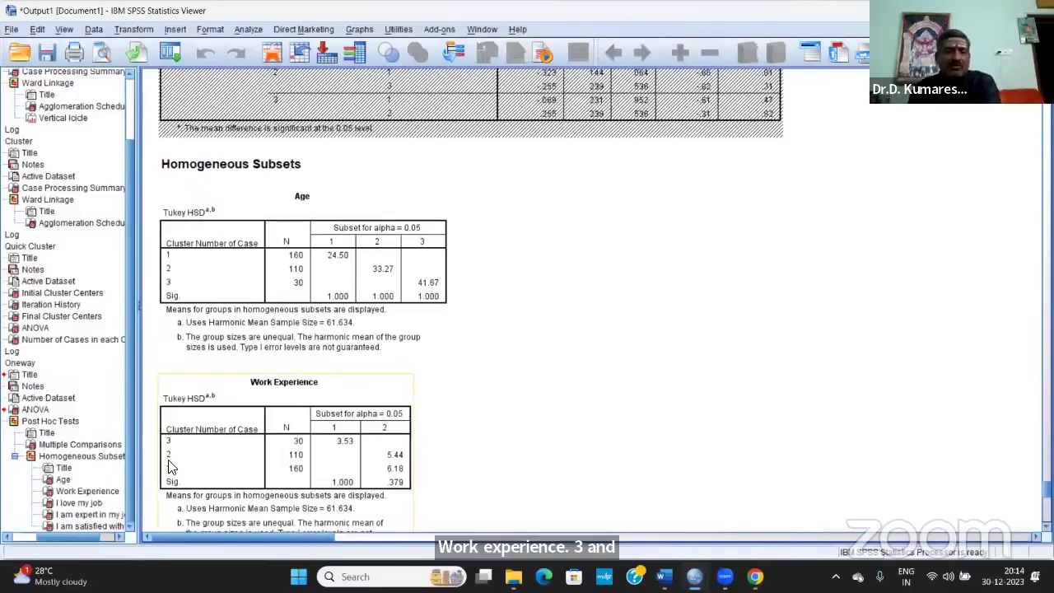
Review the Tukey homogeneous subset tables for Work Experience and the three job-attitude variables, comparing their cluster groupings with those for Age.
{"action": "scroll", "coordinate": [560, 407], "scroll_direction": "down", "scroll_amount": 5}
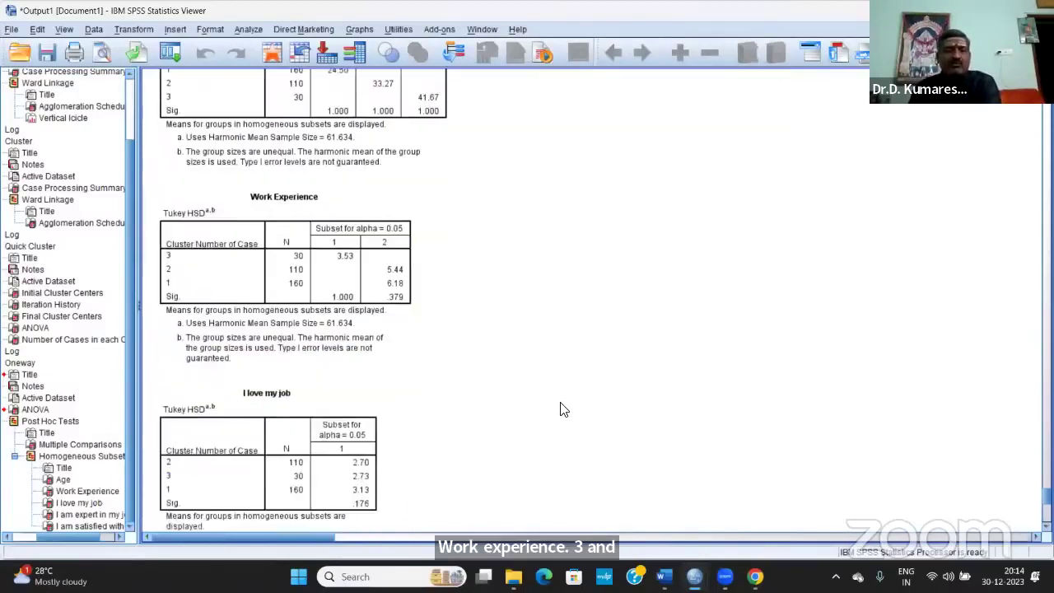
{"action": "scroll", "coordinate": [595, 345], "scroll_direction": "down", "scroll_amount": 6}
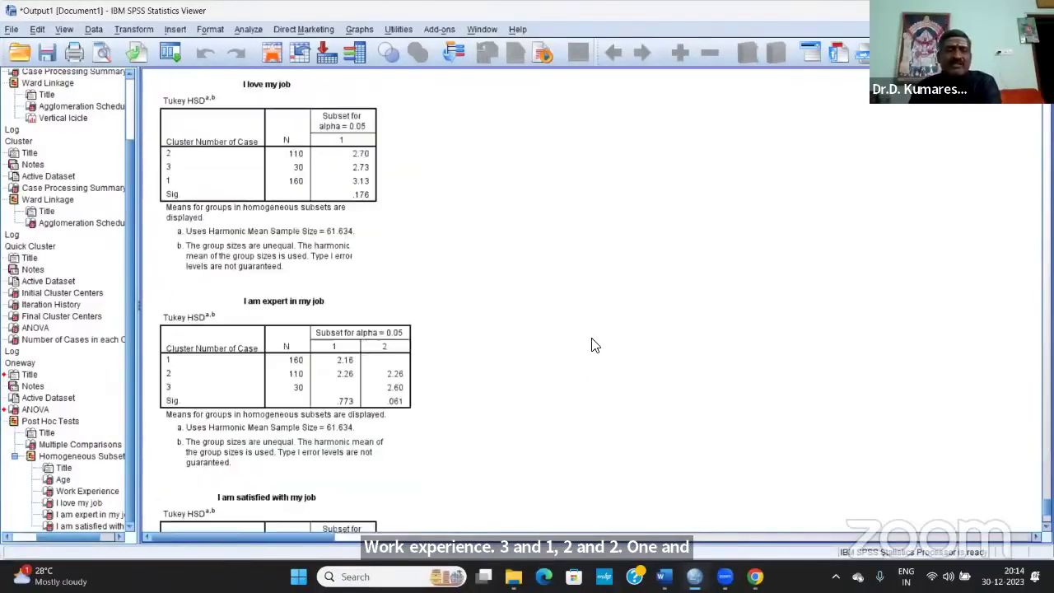
{"action": "scroll", "coordinate": [594, 349], "scroll_direction": "up", "scroll_amount": 10}
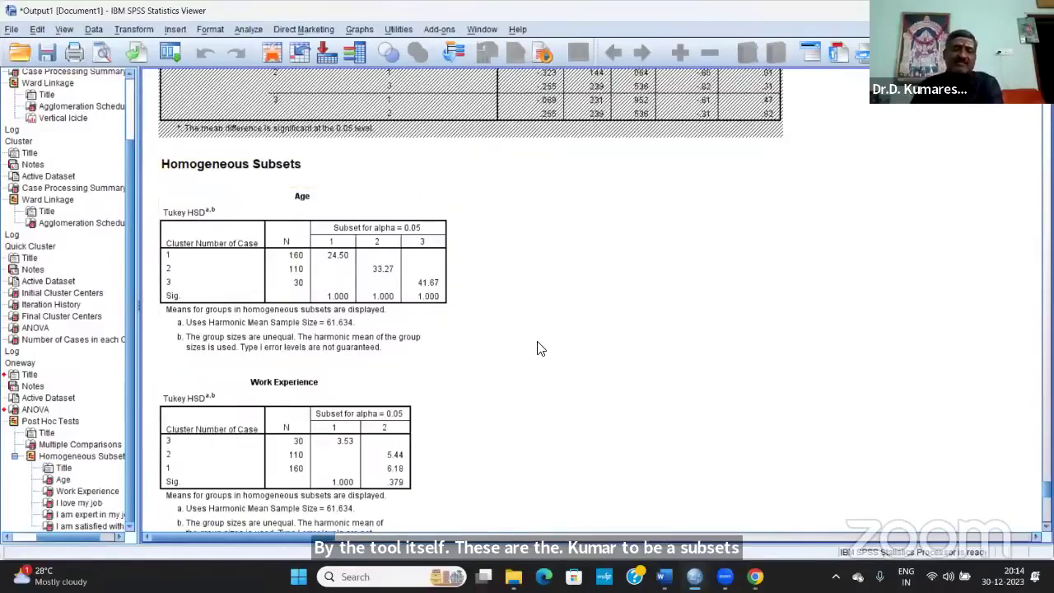
{"action": "scroll", "coordinate": [537, 348], "scroll_direction": "down", "scroll_amount": 3}
{"action": "scroll", "coordinate": [536, 348], "scroll_direction": "down", "scroll_amount": 8}
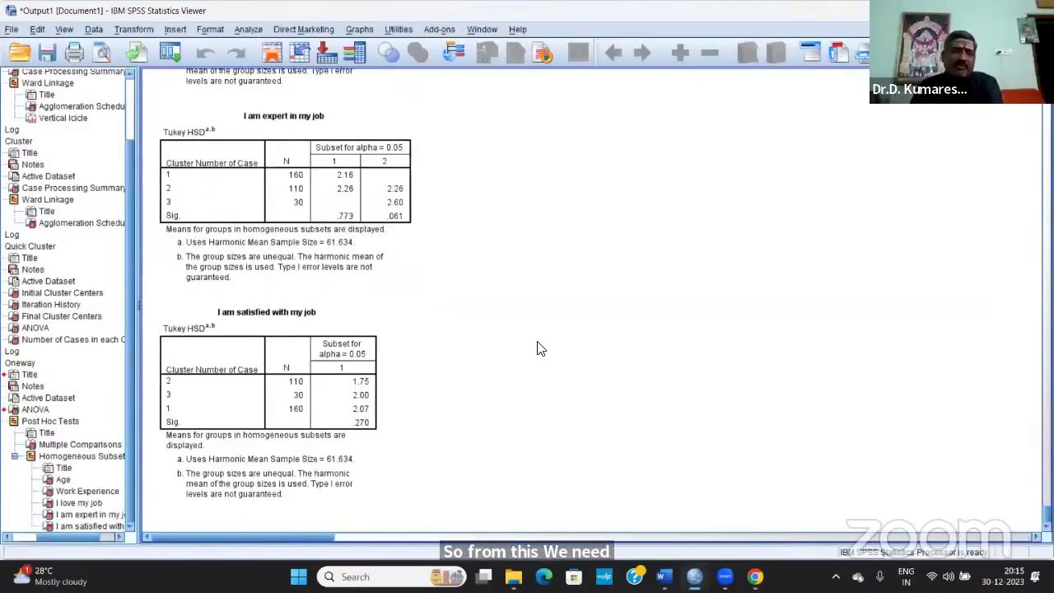
Go back over the Homogeneous Subsets and Tukey Multiple Comparisons tables, ending on the Work Experience comparison between clusters 1 and 2.
{"action": "scroll", "coordinate": [537, 349], "scroll_direction": "up", "scroll_amount": 10}
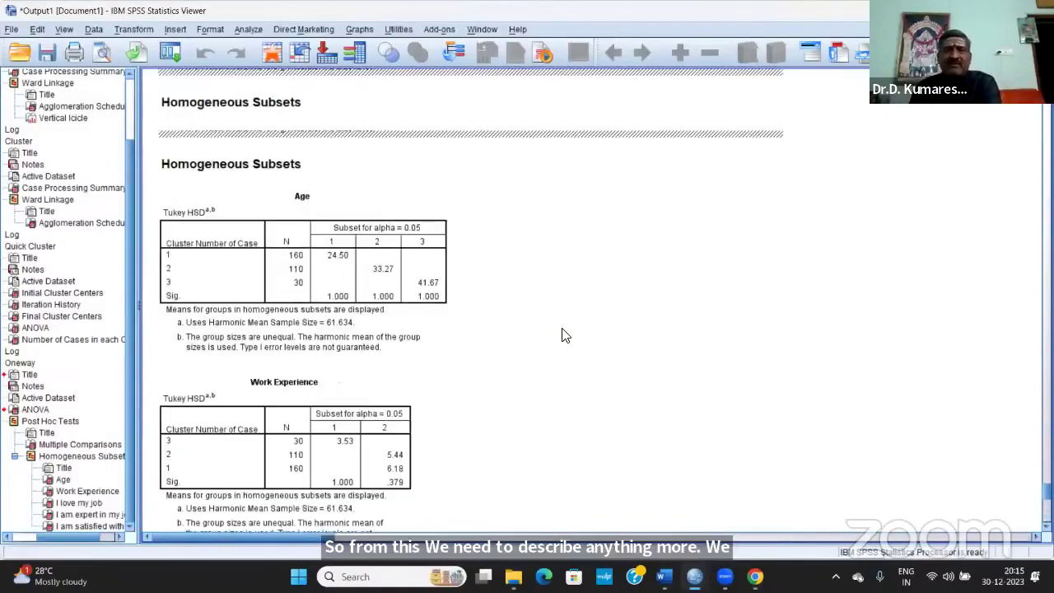
{"action": "scroll", "coordinate": [818, 356], "scroll_direction": "up", "scroll_amount": 3}
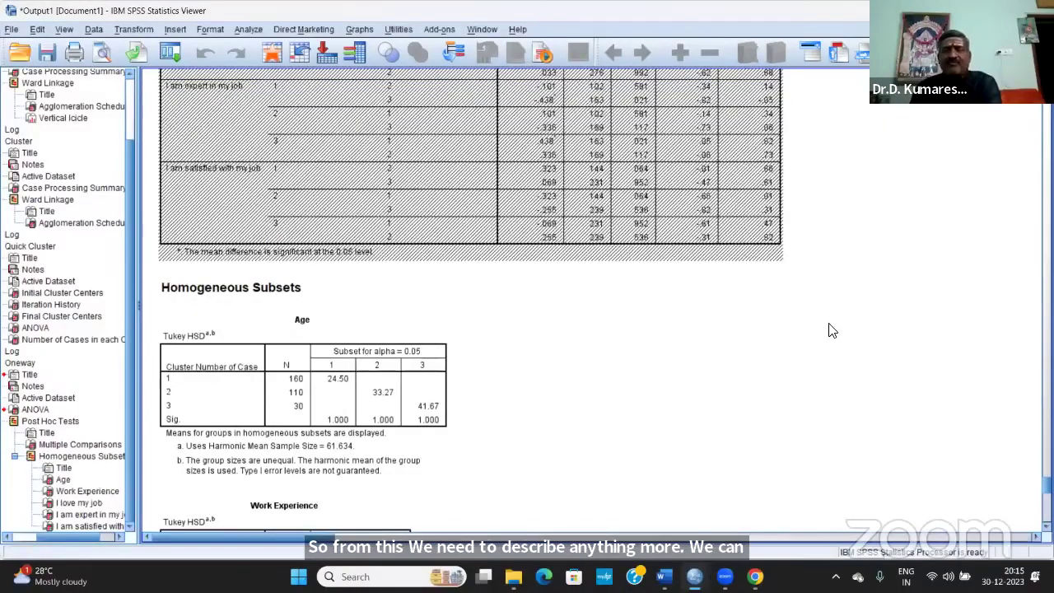
{"action": "scroll", "coordinate": [811, 350], "scroll_direction": "up", "scroll_amount": 3}
{"action": "scroll", "coordinate": [364, 167], "scroll_direction": "up", "scroll_amount": 8}
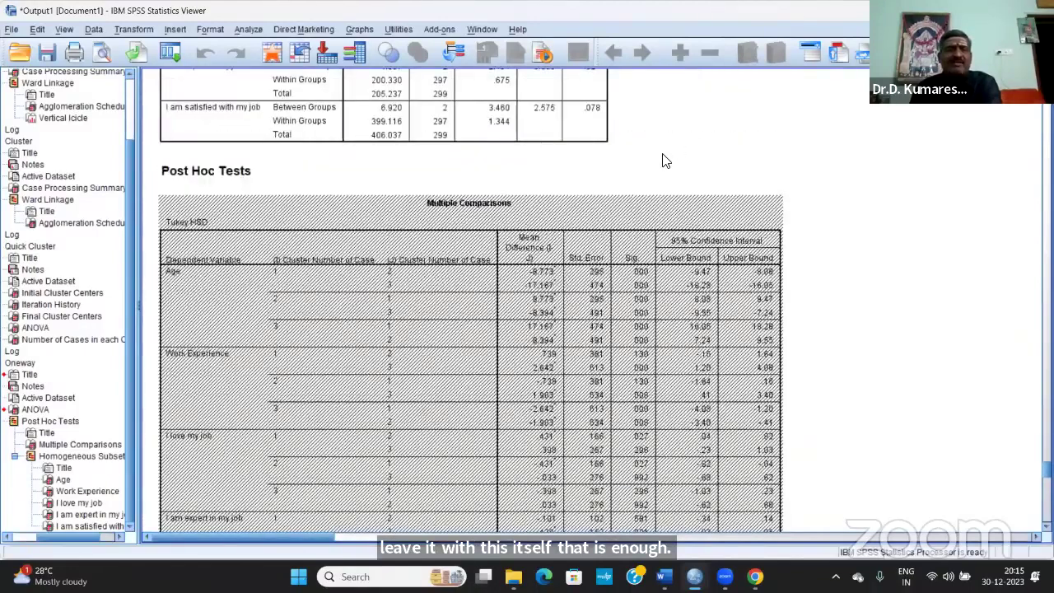
{"action": "scroll", "coordinate": [644, 212], "scroll_direction": "down", "scroll_amount": 3}
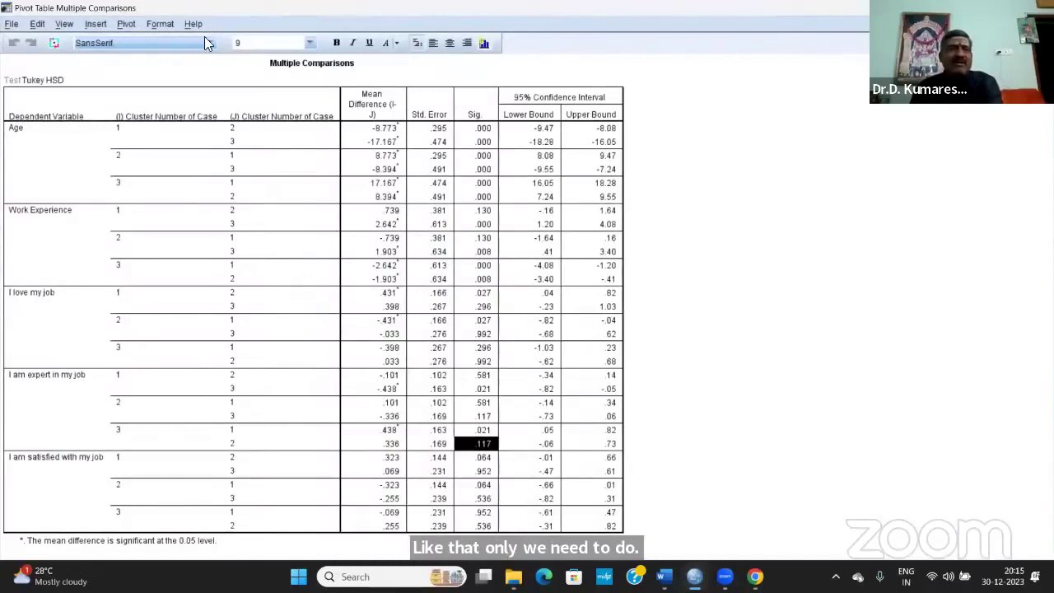
{"action": "left_click", "coordinate": [566, 211]}
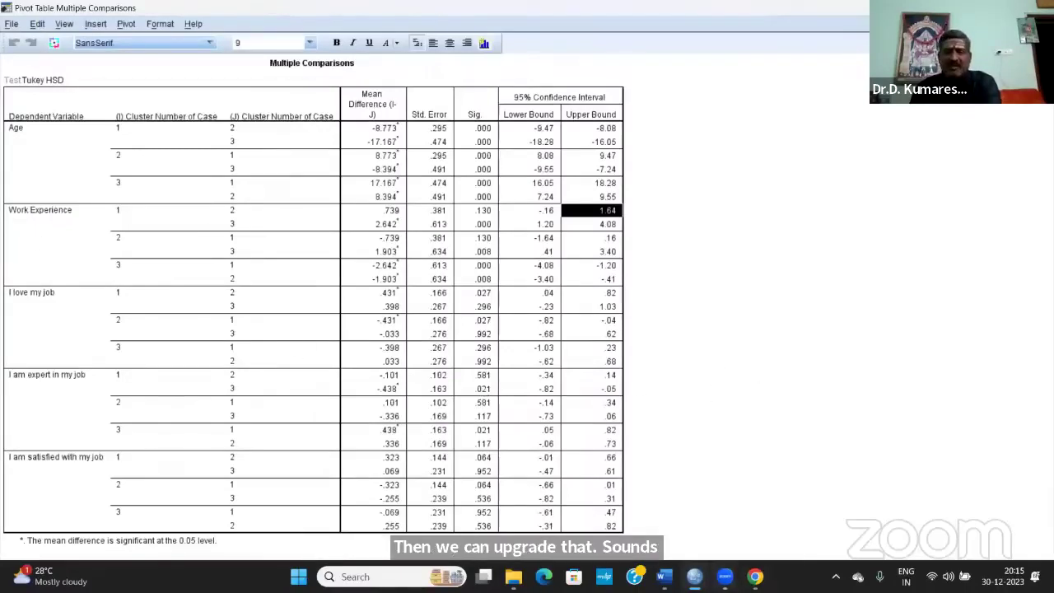
Switch to the Data Editor and review the Hierarchical Cluster Analysis variables and its Agglomeration schedule statistics option.
{"action": "mouse_move", "coordinate": [694, 576]}
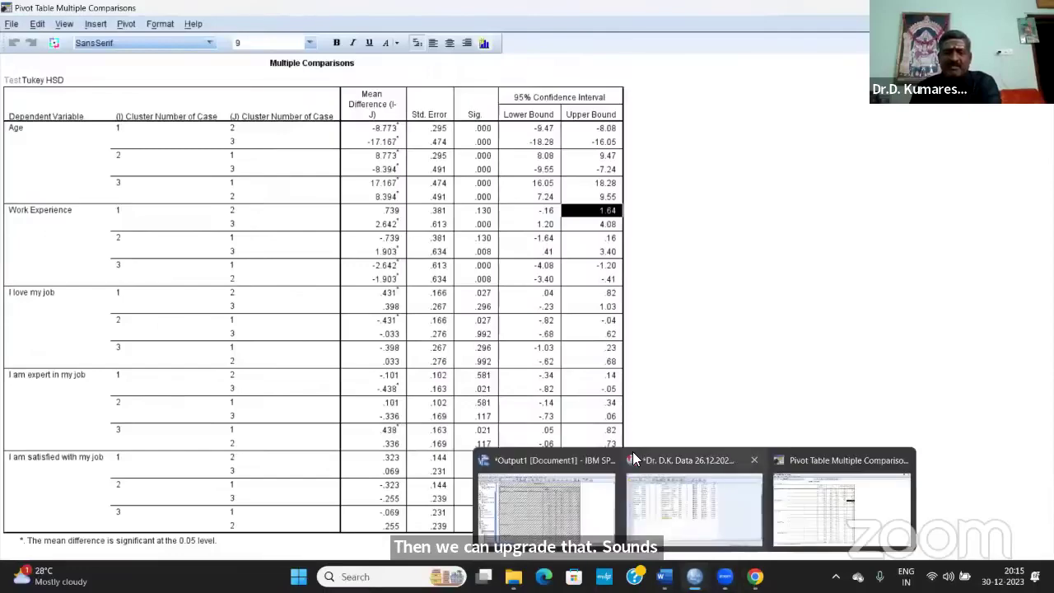
{"action": "left_click", "coordinate": [685, 458]}
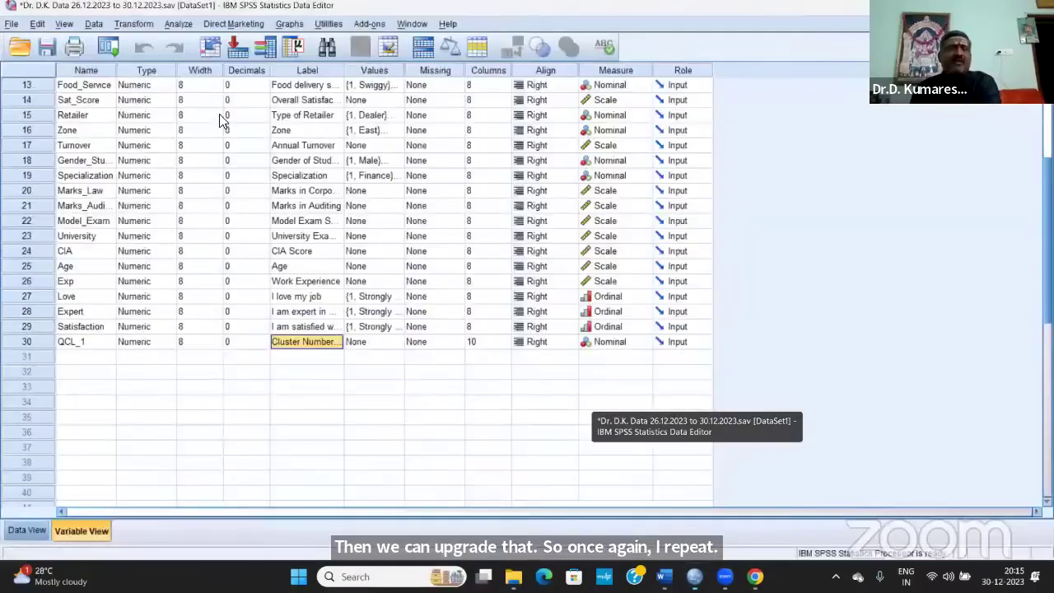
{"action": "left_click", "coordinate": [177, 25]}
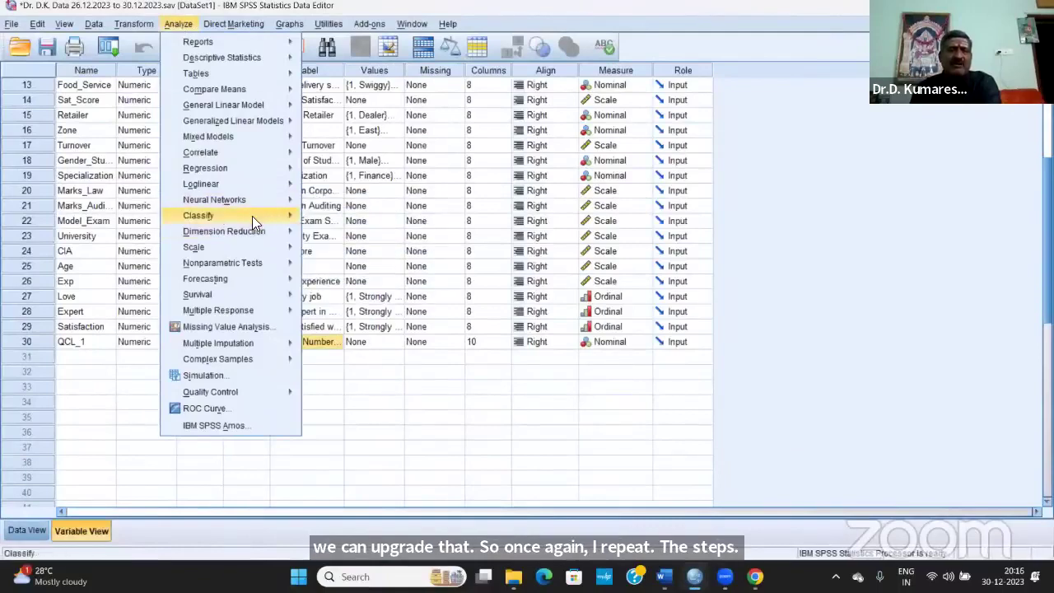
{"action": "mouse_move", "coordinate": [252, 216]}
{"action": "left_click", "coordinate": [377, 247]}
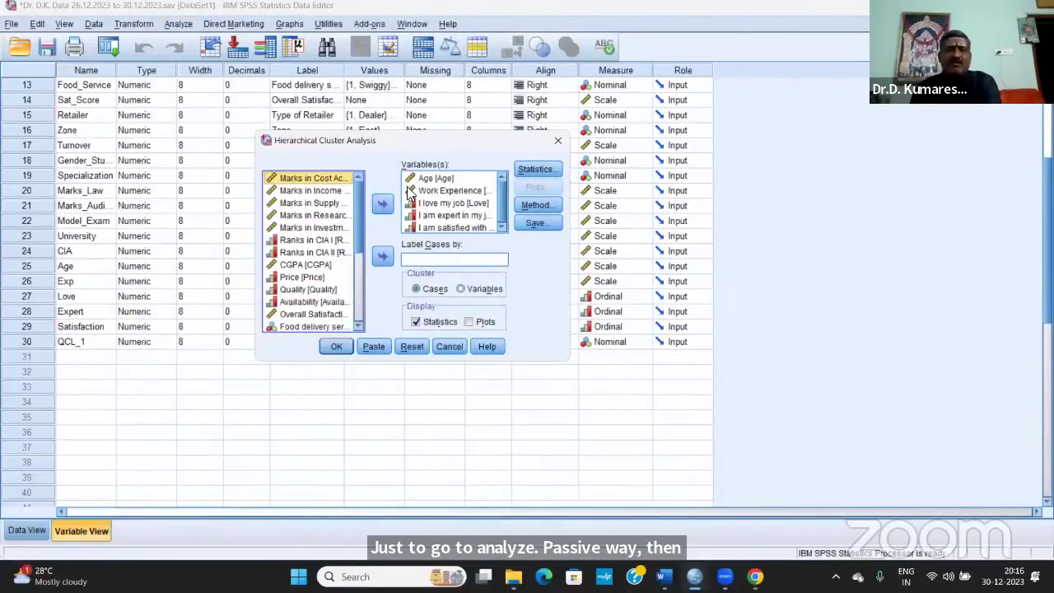
{"action": "left_click", "coordinate": [533, 170]}
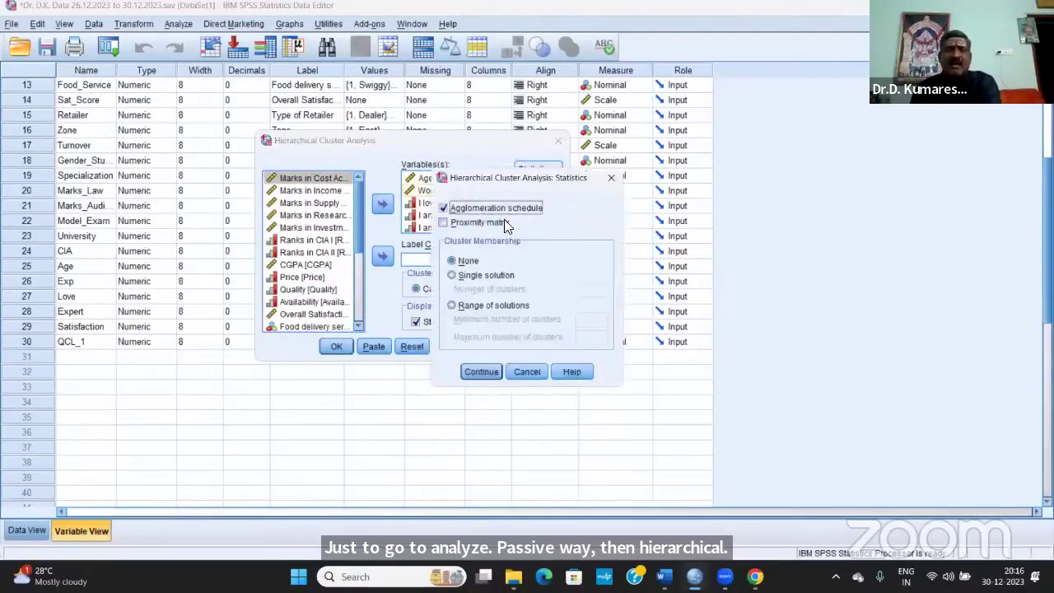
{"action": "left_click", "coordinate": [478, 372]}
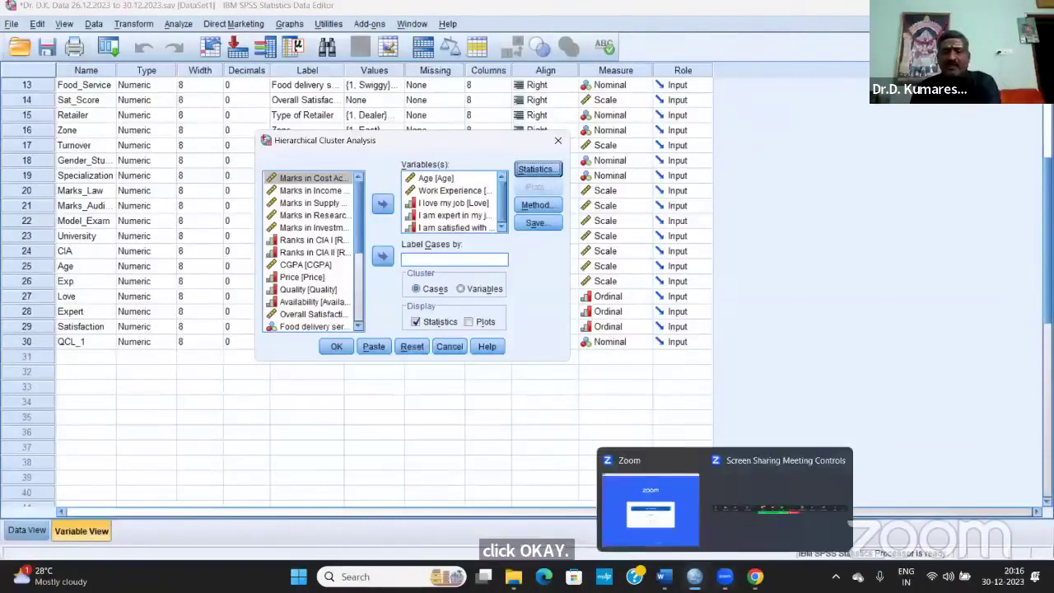
Return to the output and examine the end of the agglomeration schedule together with the Quick Cluster syntax and Initial Cluster Centers.
{"action": "mouse_move", "coordinate": [694, 577]}
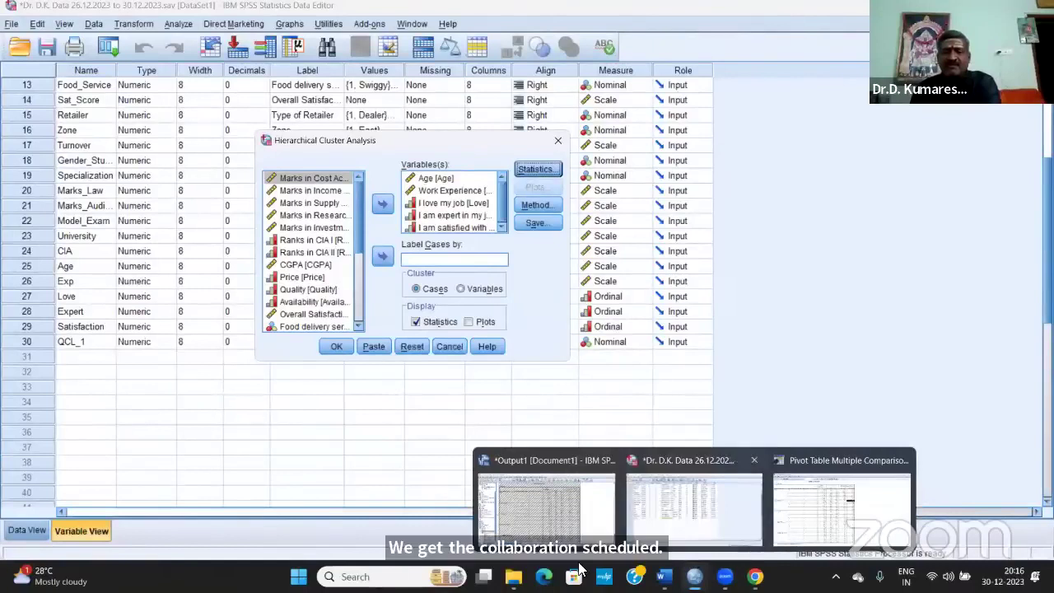
{"action": "left_click", "coordinate": [699, 511]}
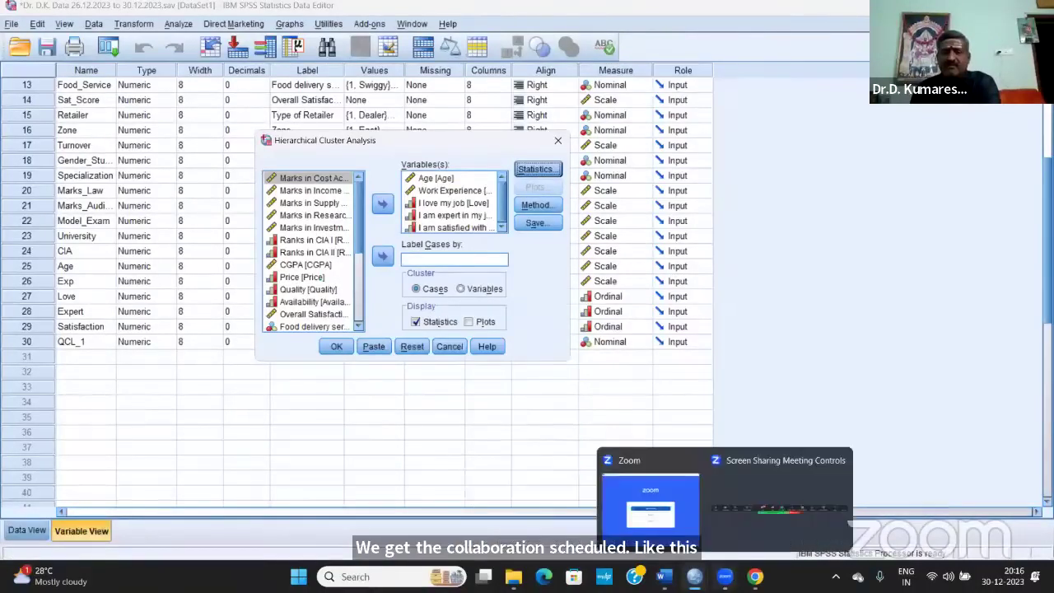
{"action": "mouse_move", "coordinate": [694, 576]}
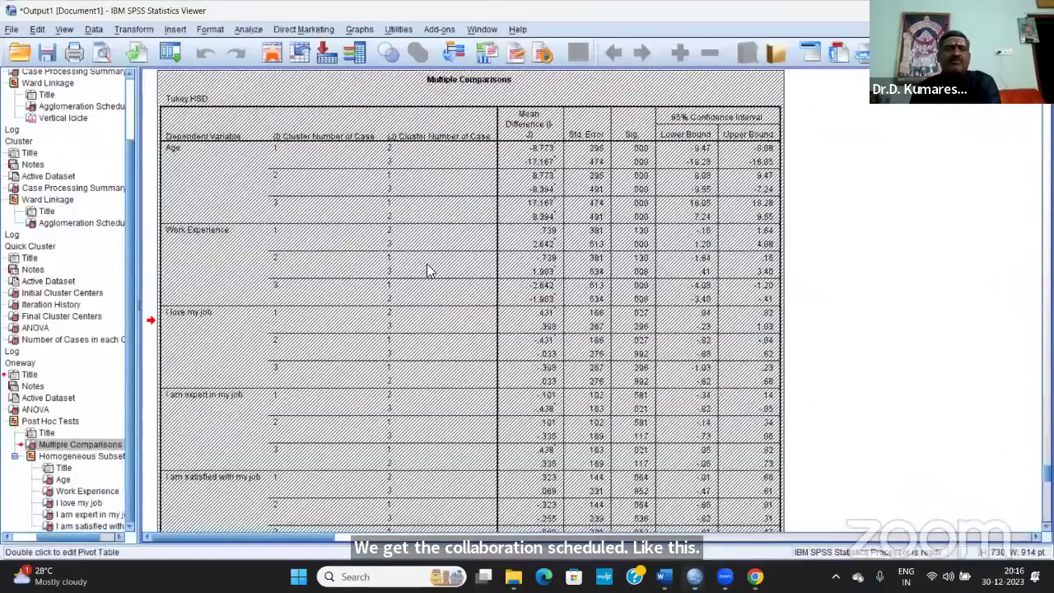
{"action": "scroll", "coordinate": [427, 266], "scroll_direction": "up", "scroll_amount": 15}
{"action": "scroll", "coordinate": [426, 271], "scroll_direction": "down", "scroll_amount": 10}
{"action": "scroll", "coordinate": [426, 271], "scroll_direction": "up", "scroll_amount": 5}
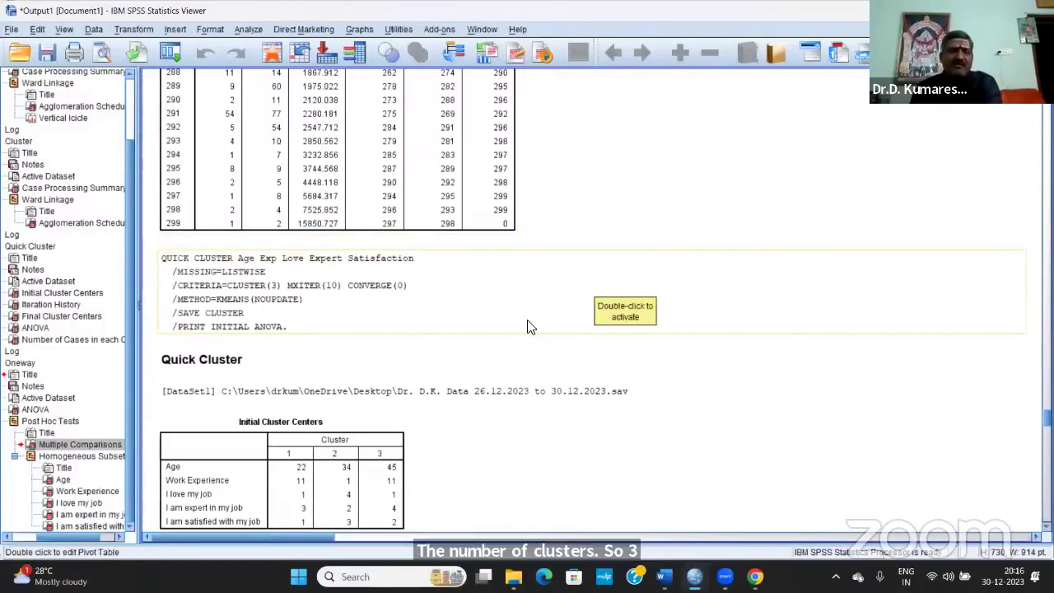
{"action": "scroll", "coordinate": [531, 328], "scroll_direction": "down", "scroll_amount": 3}
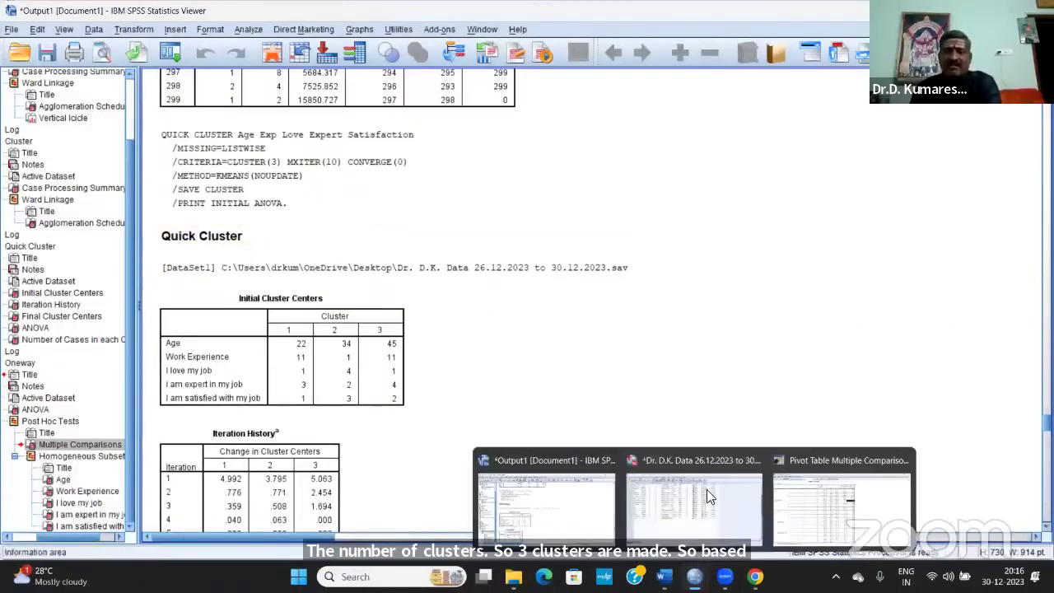
Dismiss the Hierarchical Cluster Analysis dialog and open K-Means Cluster Analysis to review its five variables and number of clusters.
{"action": "left_click", "coordinate": [694, 490]}
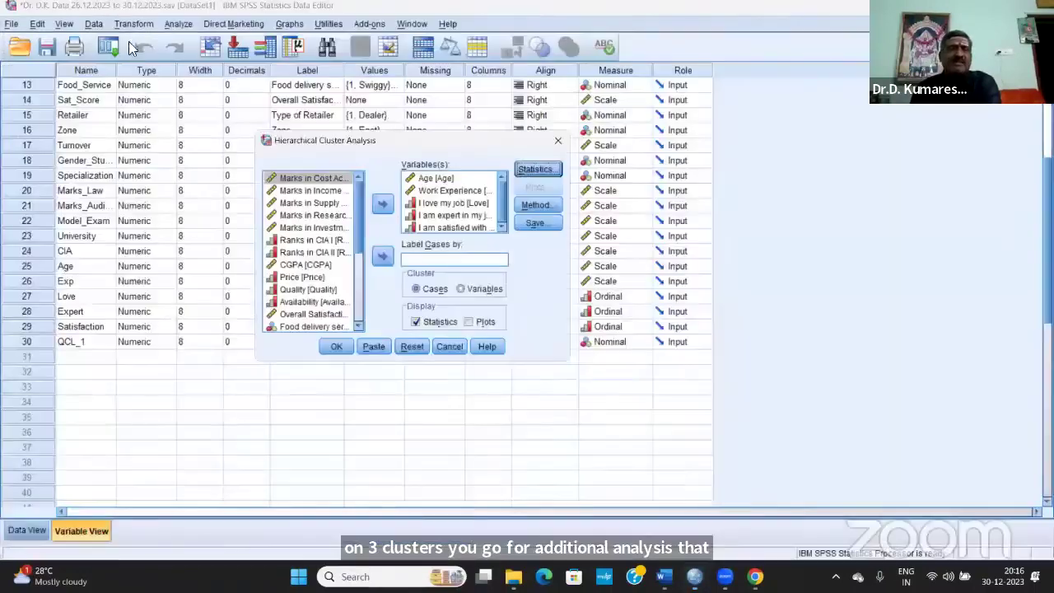
{"action": "left_click", "coordinate": [455, 346]}
{"action": "left_click", "coordinate": [175, 24]}
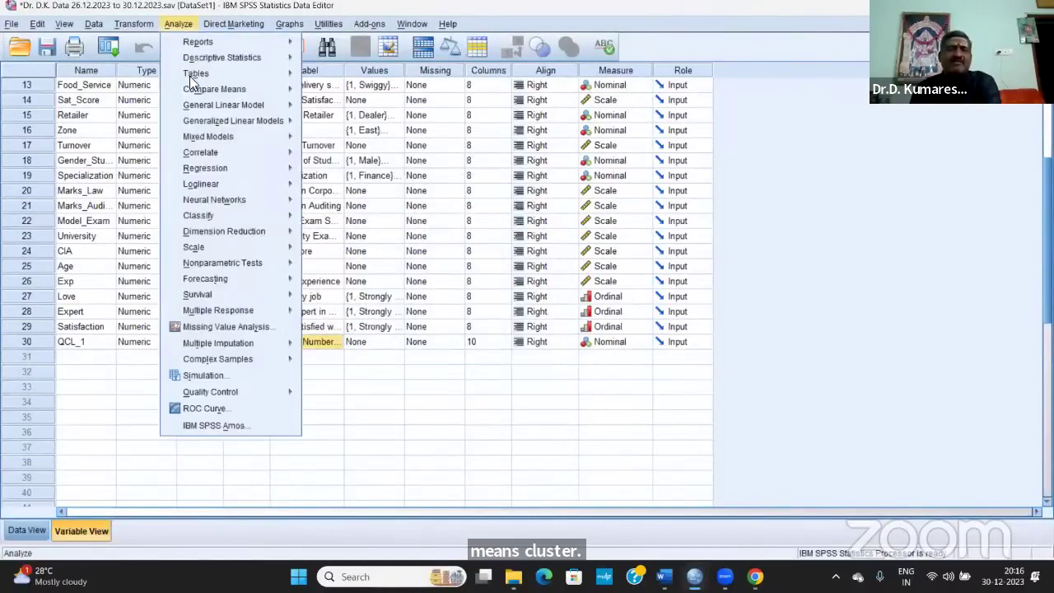
{"action": "mouse_move", "coordinate": [240, 214]}
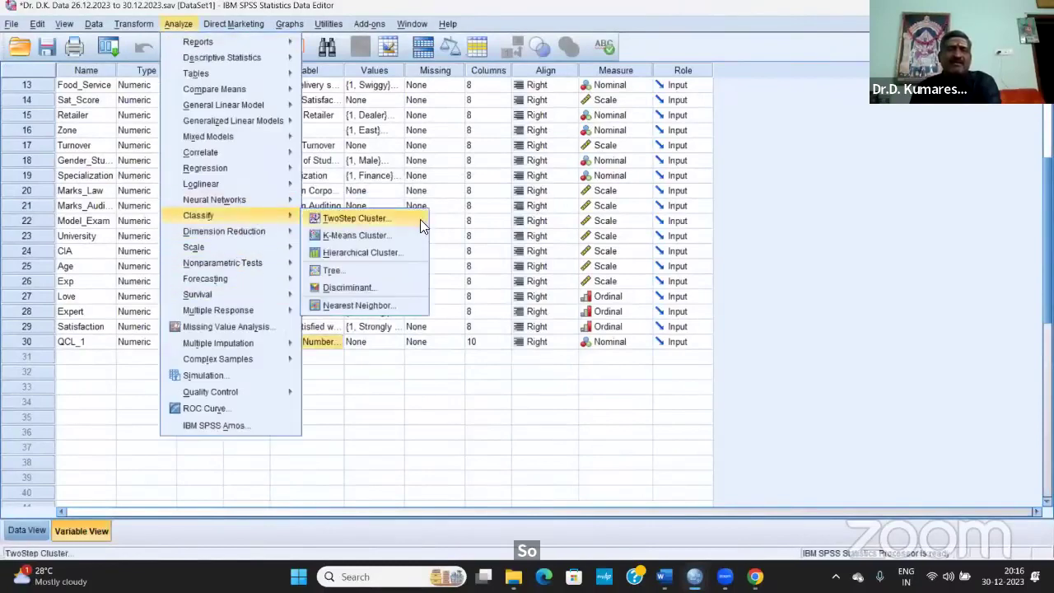
{"action": "left_click", "coordinate": [395, 234]}
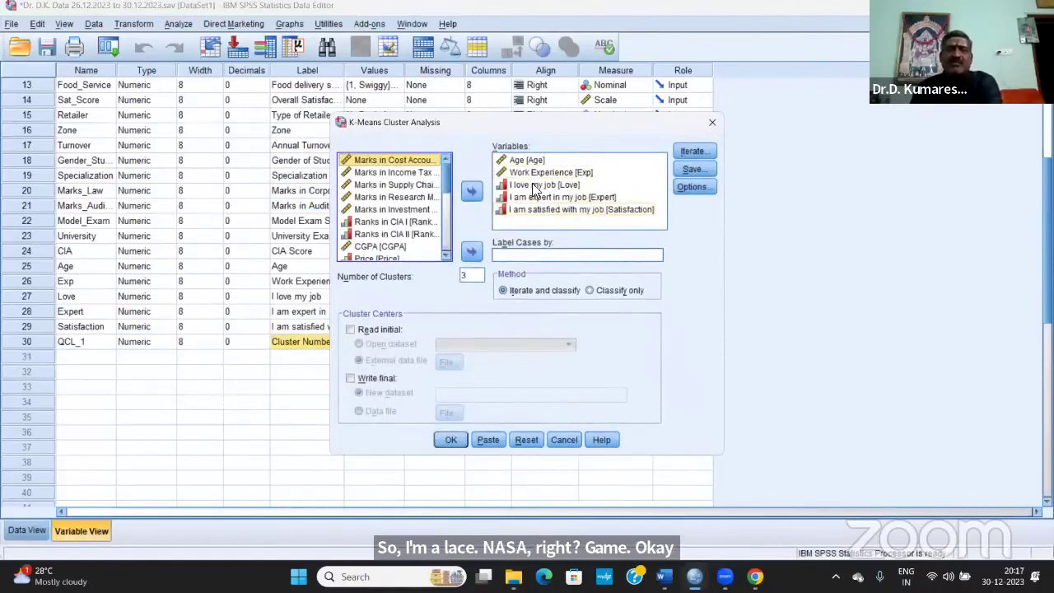
{"action": "left_click", "coordinate": [581, 172]}
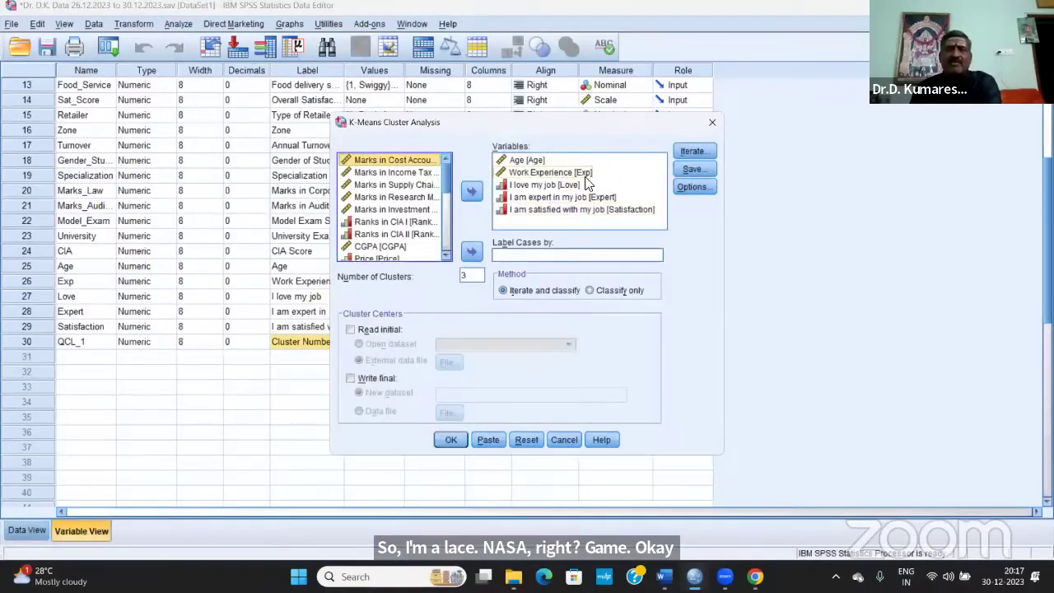
Check the K-Means iteration, save and statistics options, and close the analysis without running it.
{"action": "left_click", "coordinate": [691, 151]}
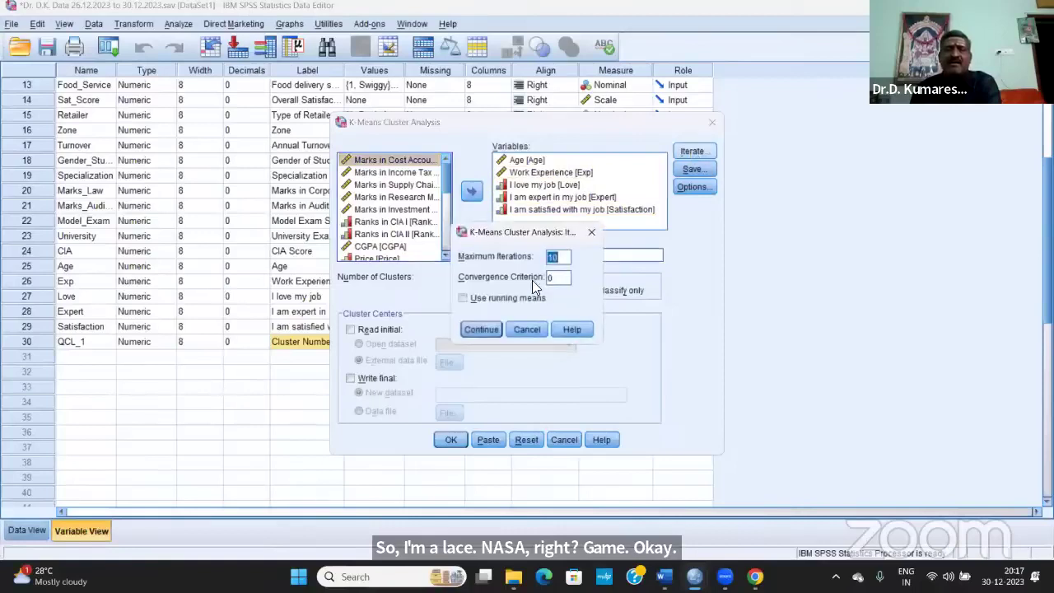
{"action": "left_click", "coordinate": [522, 333]}
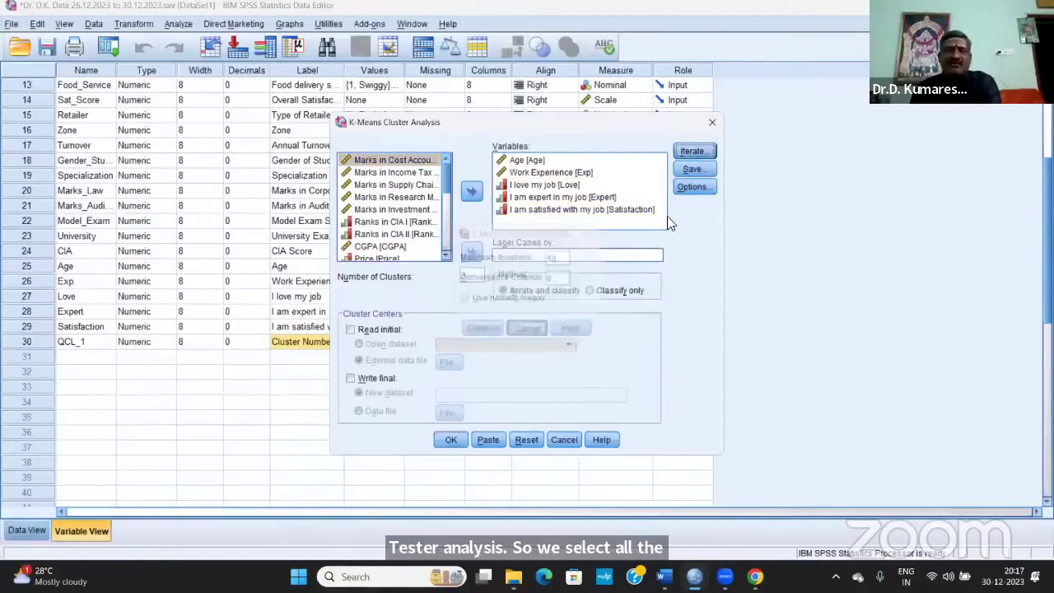
{"action": "left_click", "coordinate": [692, 169]}
{"action": "left_click", "coordinate": [528, 316]}
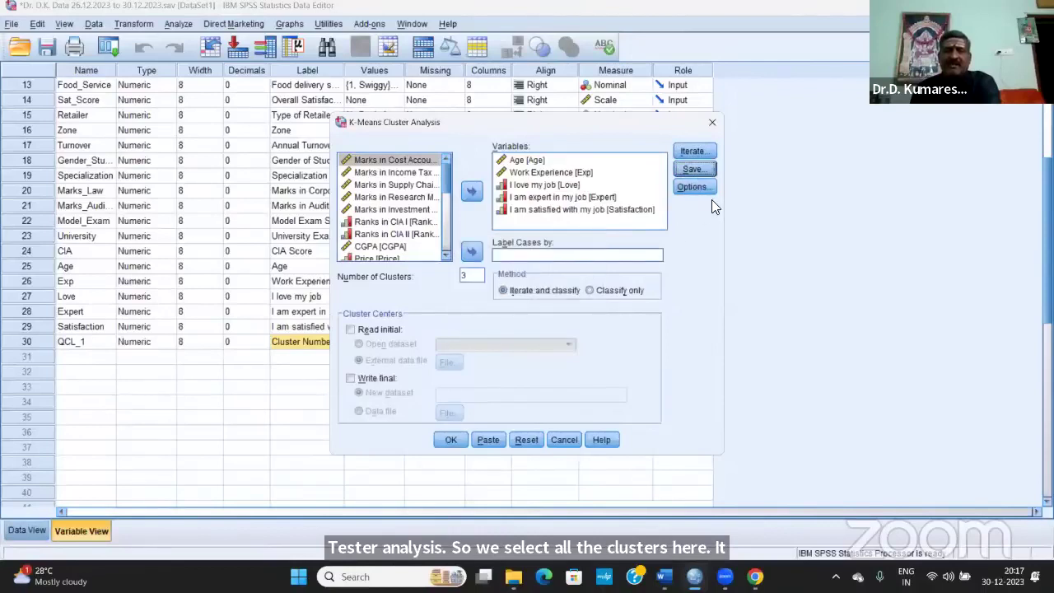
{"action": "left_click", "coordinate": [697, 186]}
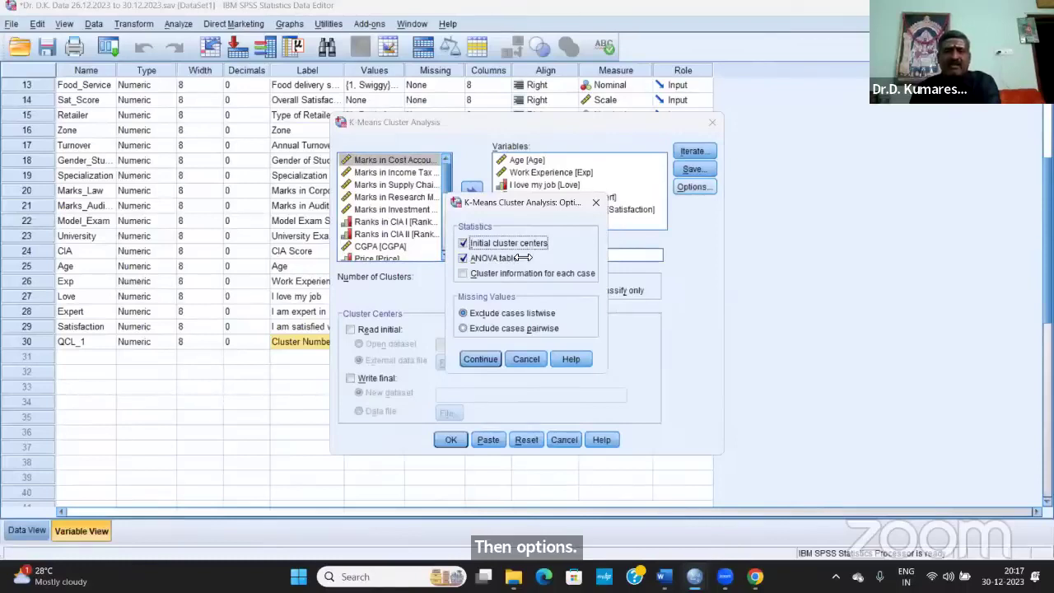
{"action": "left_click", "coordinate": [519, 363]}
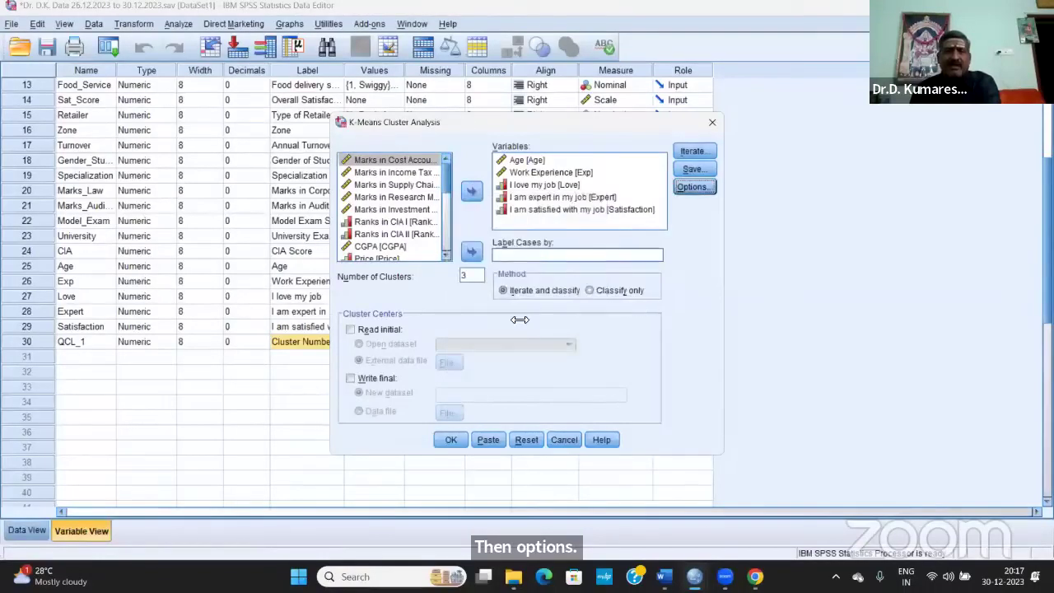
{"action": "left_click", "coordinate": [563, 440]}
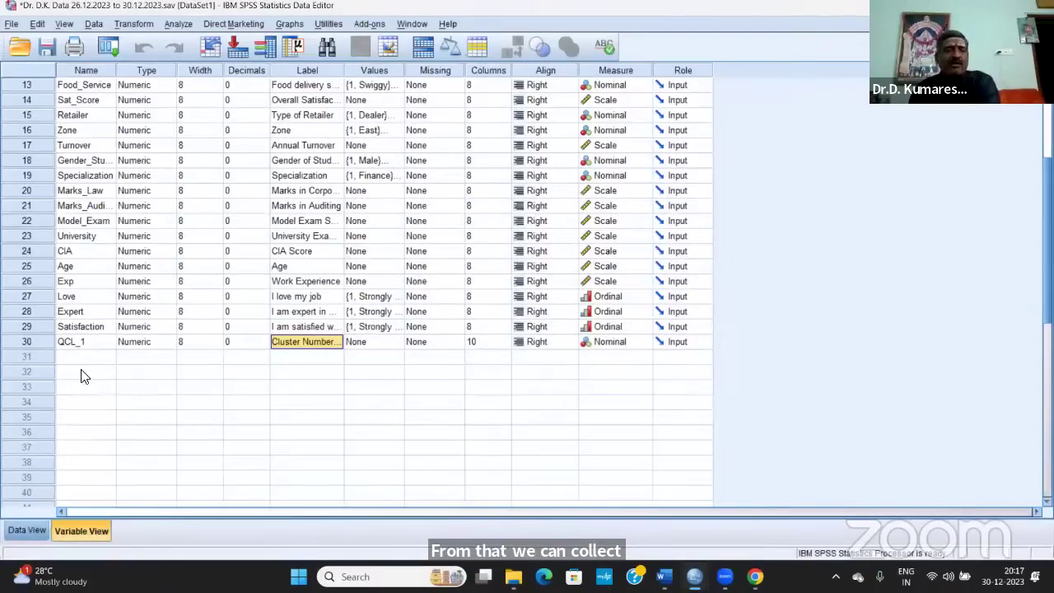
Select the QCL_1 variable row and open One-Way ANOVA to review its dependent variables and Cluster Number of Case factor.
{"action": "left_click", "coordinate": [43, 343]}
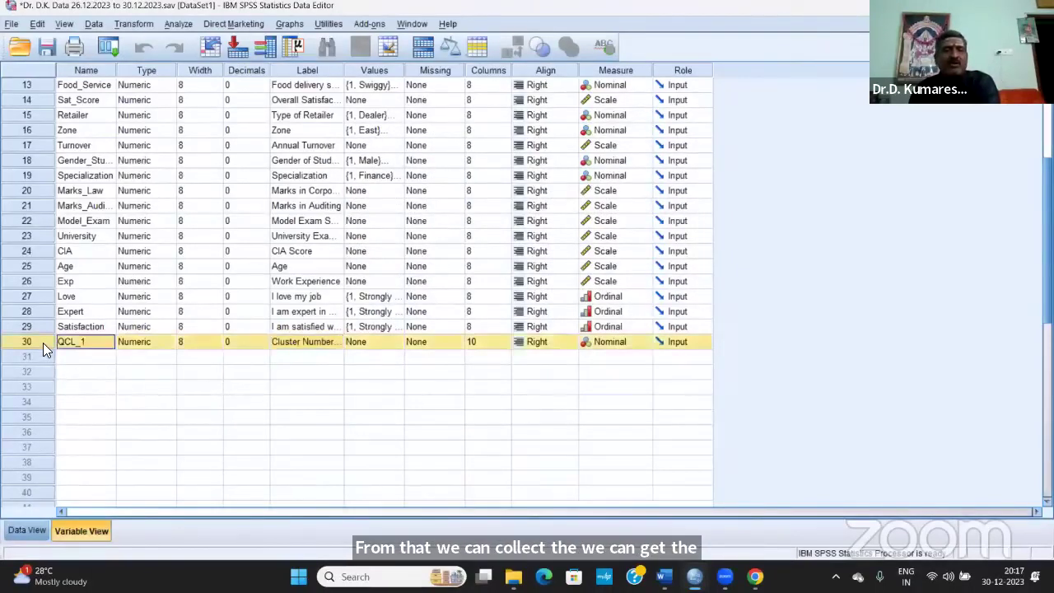
{"action": "left_click", "coordinate": [178, 23]}
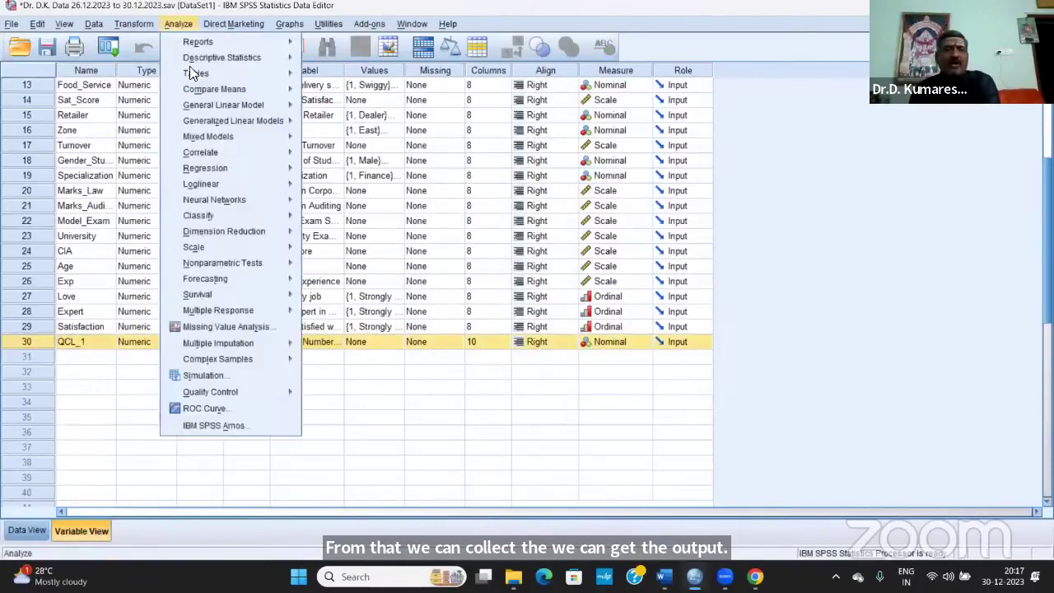
{"action": "mouse_move", "coordinate": [233, 99]}
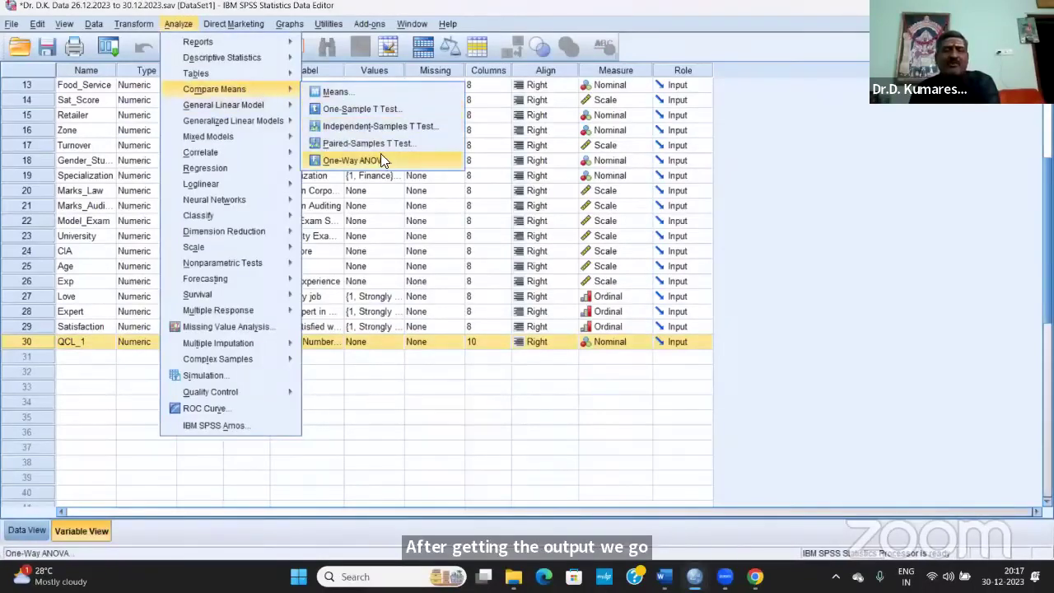
{"action": "left_click", "coordinate": [380, 160]}
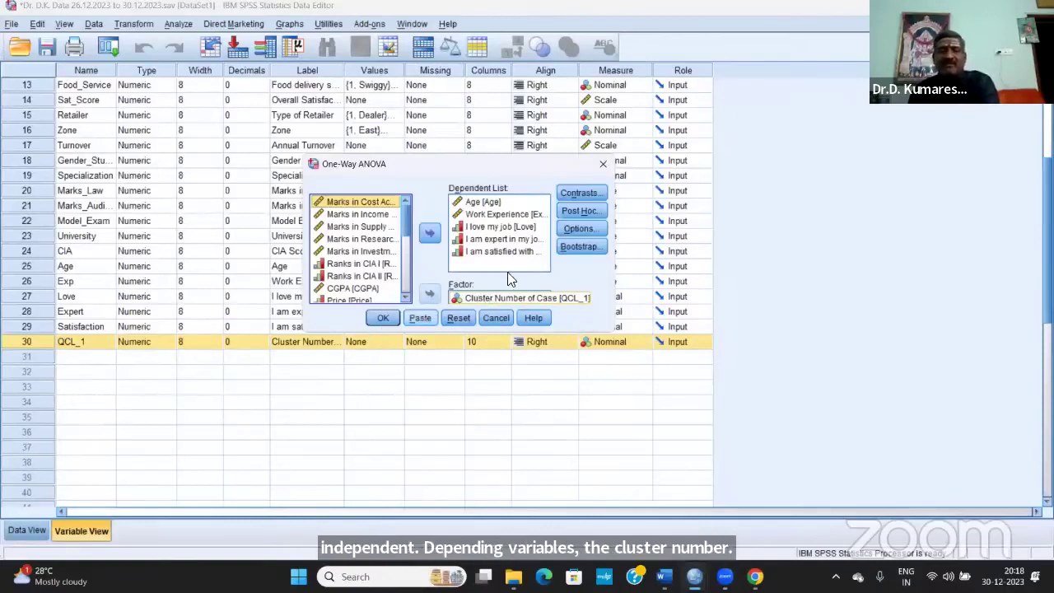
Check that Tukey is selected for the post hoc comparisons, and reset and close One-Way ANOVA without running it.
{"action": "left_click", "coordinate": [592, 210]}
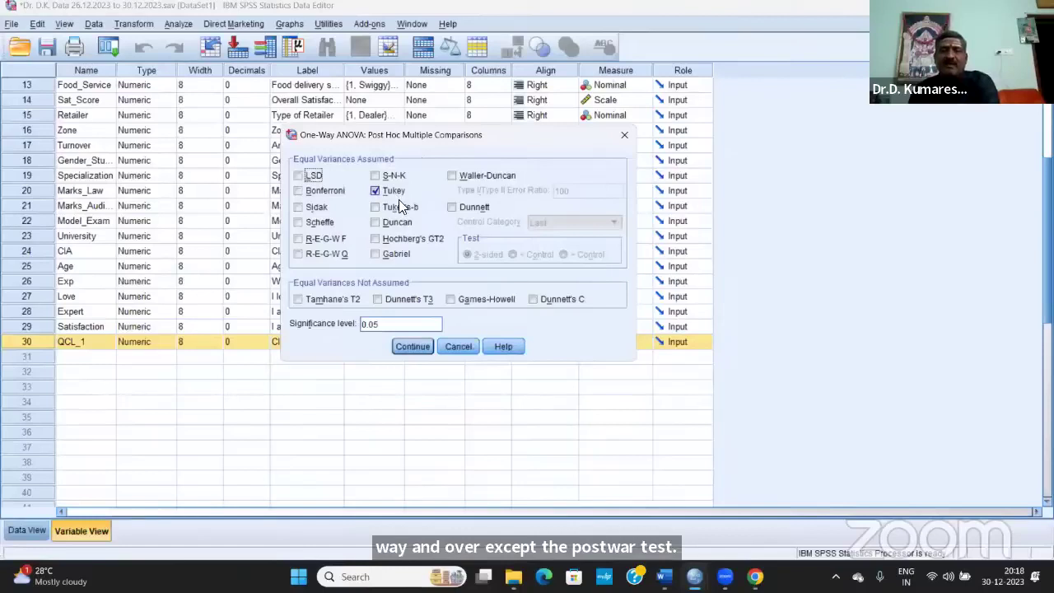
{"action": "left_click", "coordinate": [412, 346]}
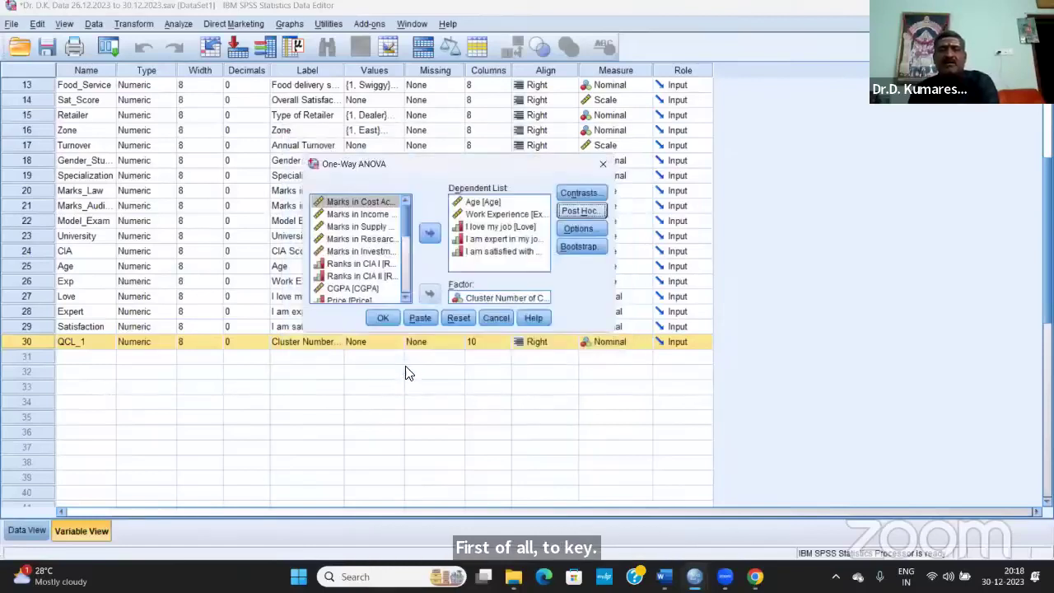
{"action": "left_click", "coordinate": [461, 318]}
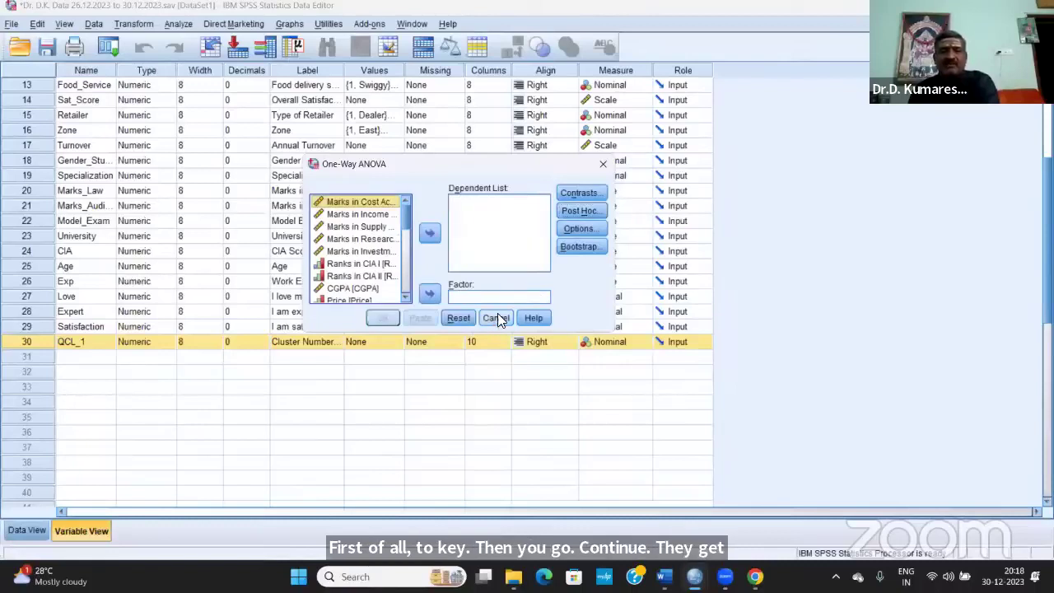
{"action": "left_click", "coordinate": [497, 317]}
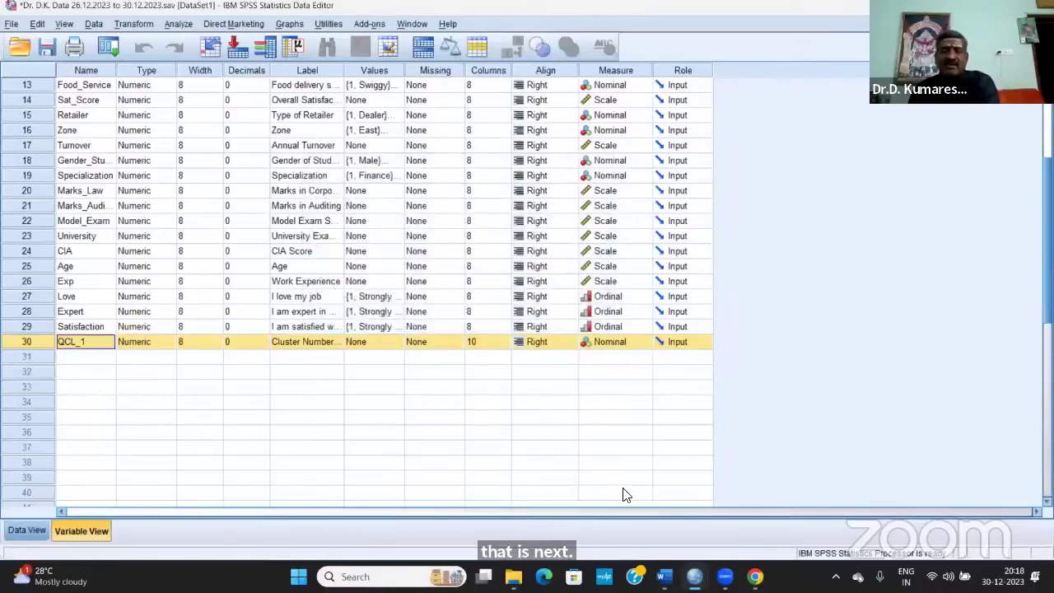
Place the SPSS Data Editor on half the screen and show the STST TEST-01 Word document beside it.
{"action": "mouse_move", "coordinate": [696, 575]}
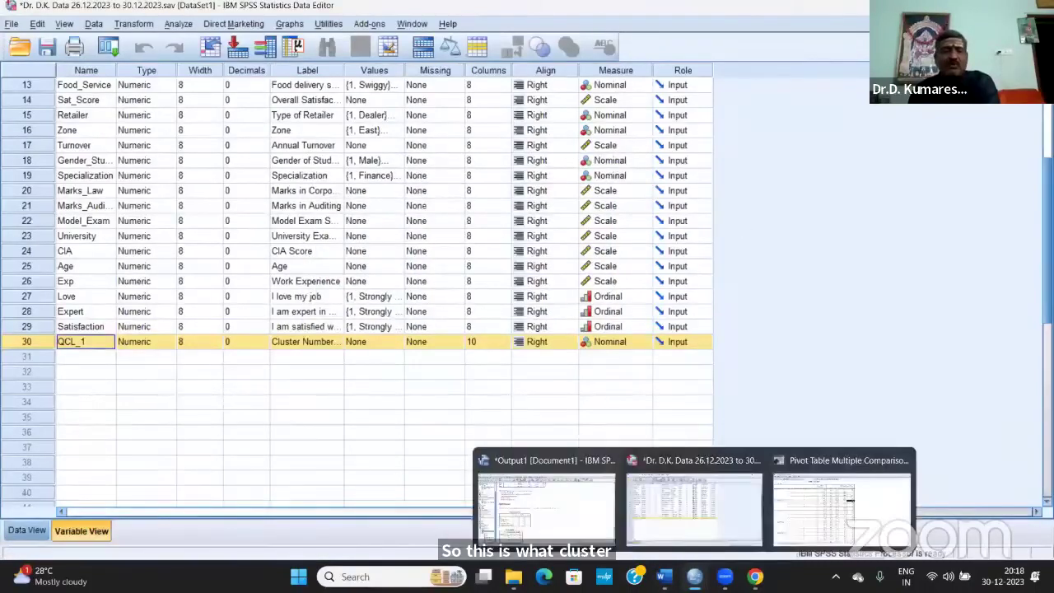
{"action": "left_click", "coordinate": [688, 470]}
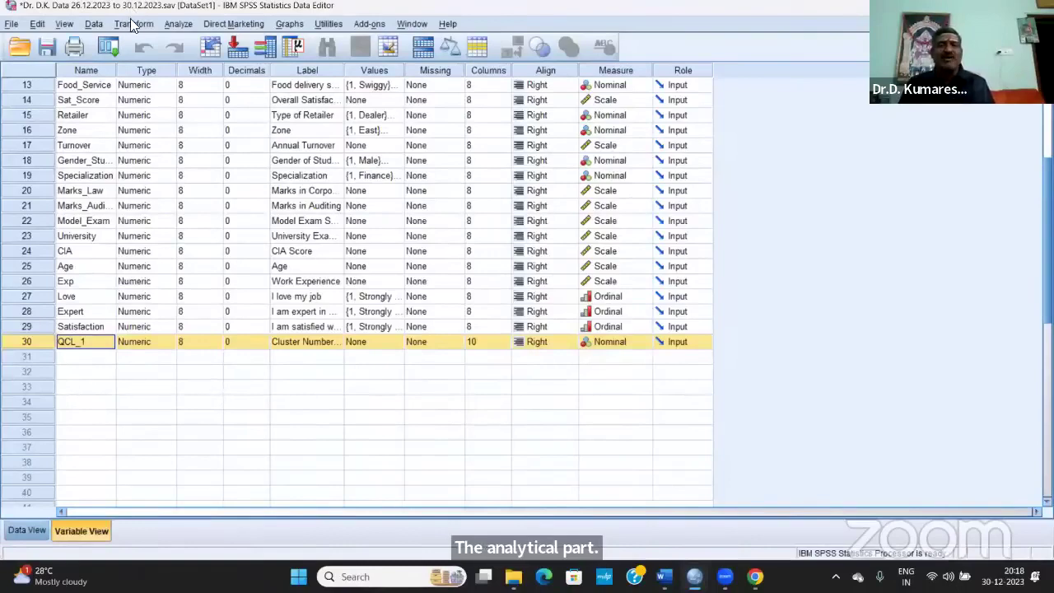
{"action": "key", "text": "super+Left"}
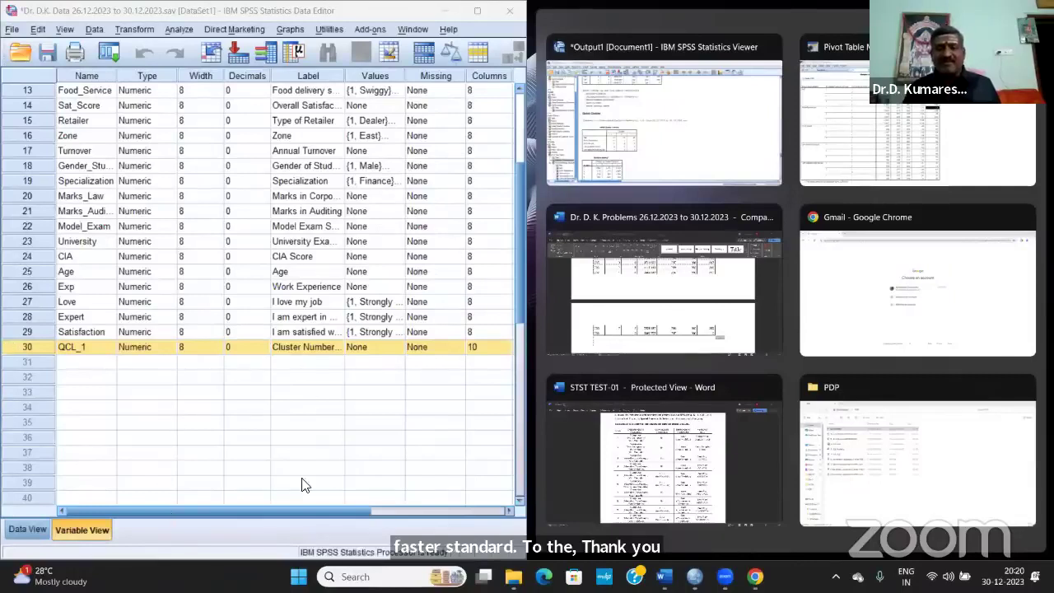
{"action": "mouse_move", "coordinate": [513, 577]}
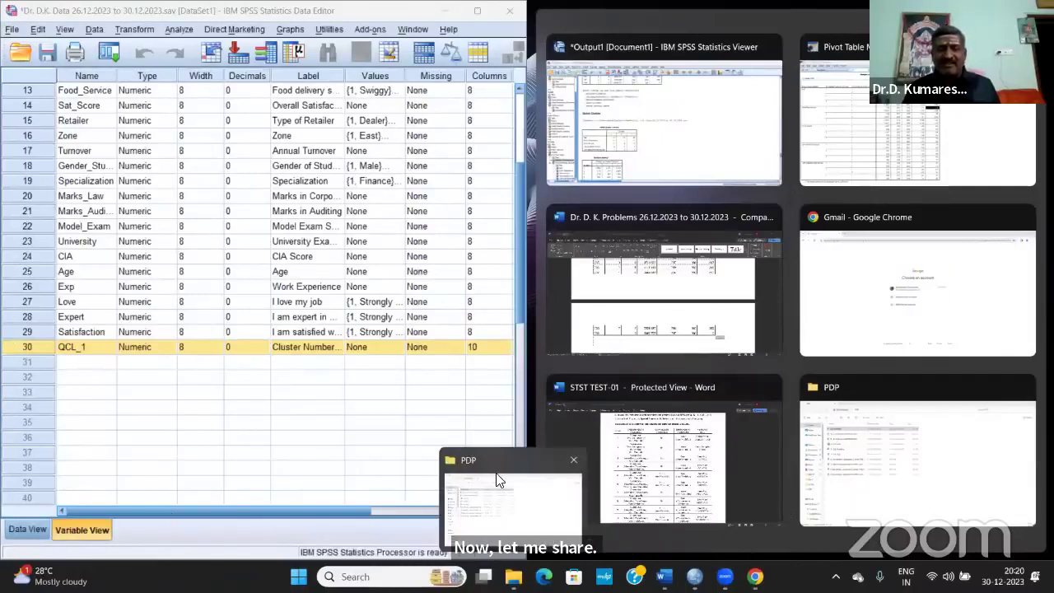
{"action": "left_click", "coordinate": [661, 399]}
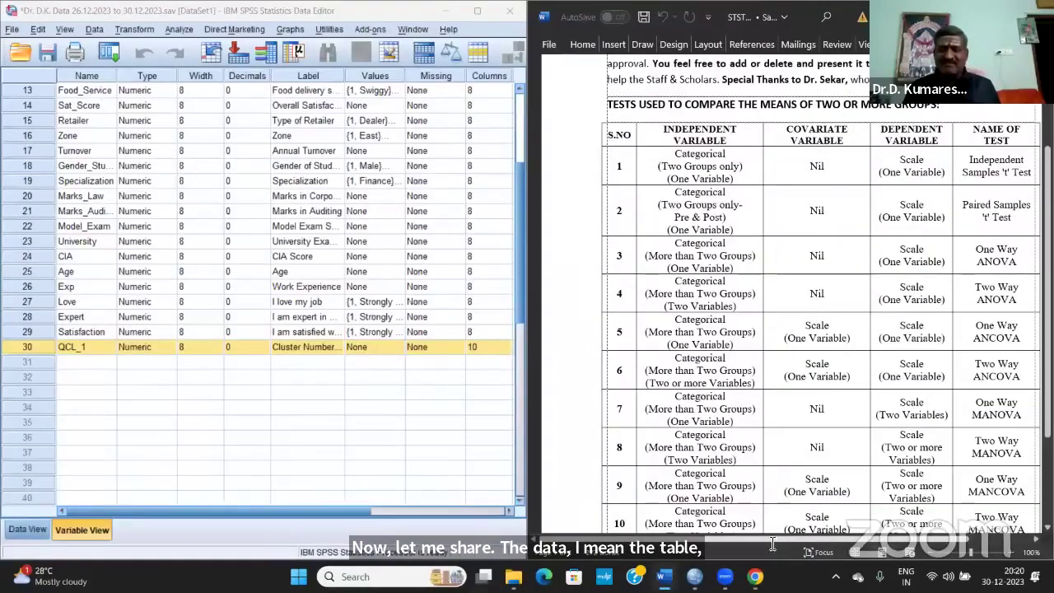
Close the Problems 26.12.2023 to 30.12.2023 Word document without saving, and return to the side-by-side view with STST TEST-01.
{"action": "mouse_move", "coordinate": [662, 577]}
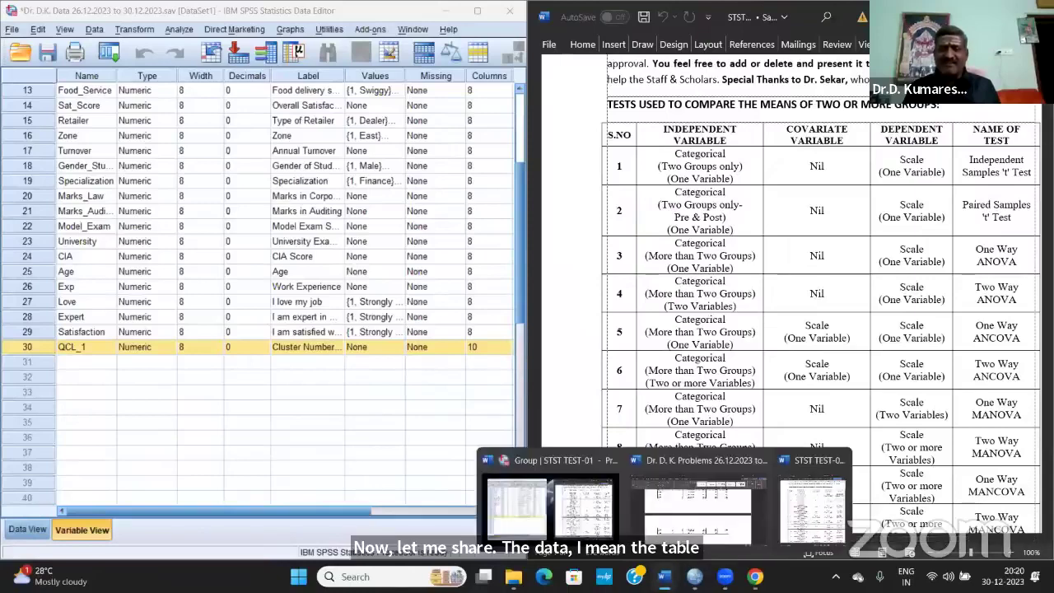
{"action": "left_click", "coordinate": [759, 466]}
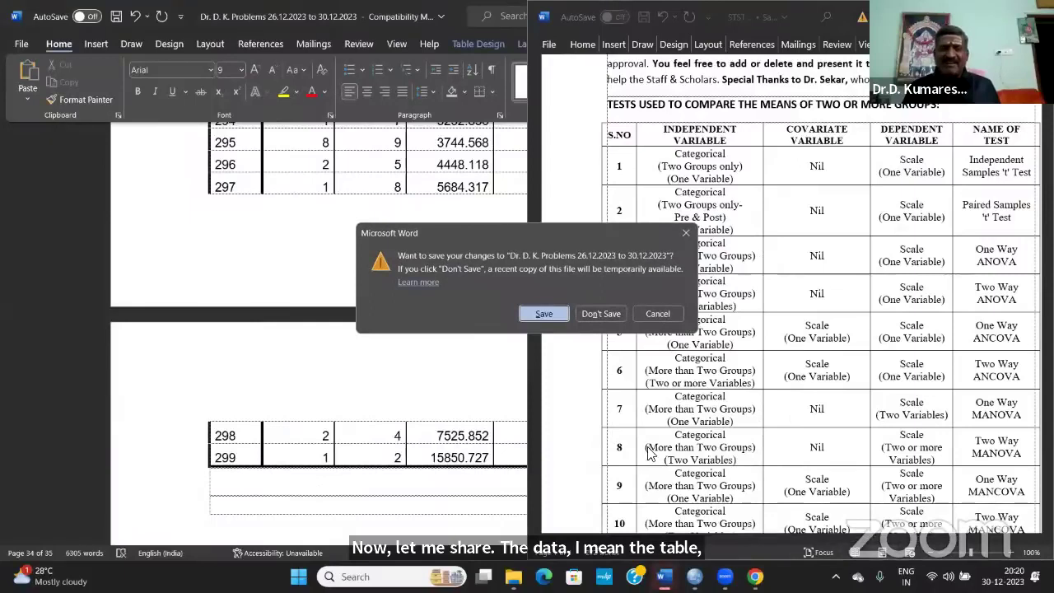
{"action": "left_click", "coordinate": [607, 315]}
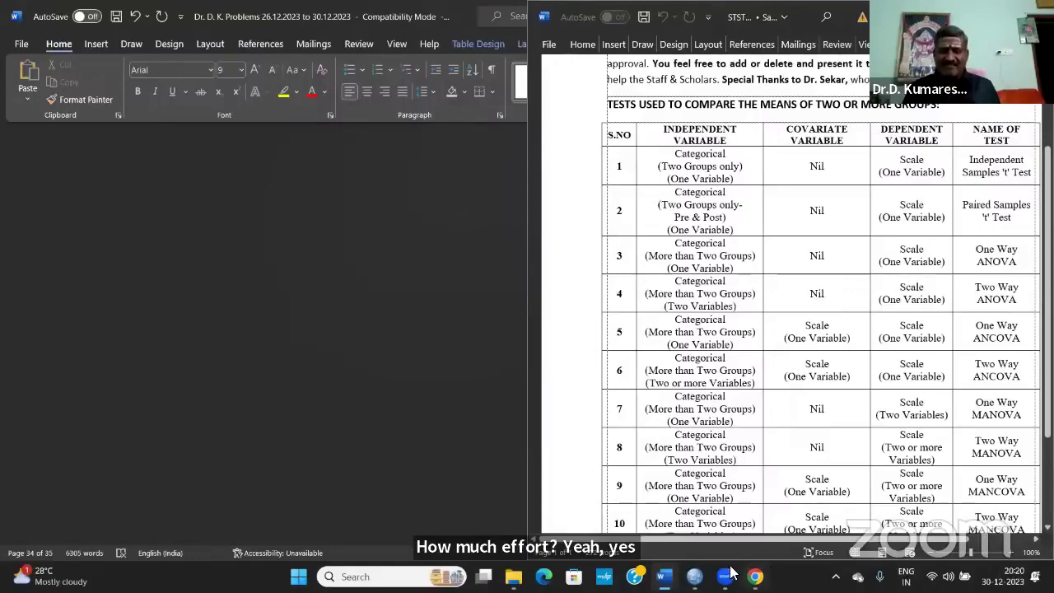
{"action": "mouse_move", "coordinate": [663, 574]}
{"action": "left_click", "coordinate": [550, 504]}
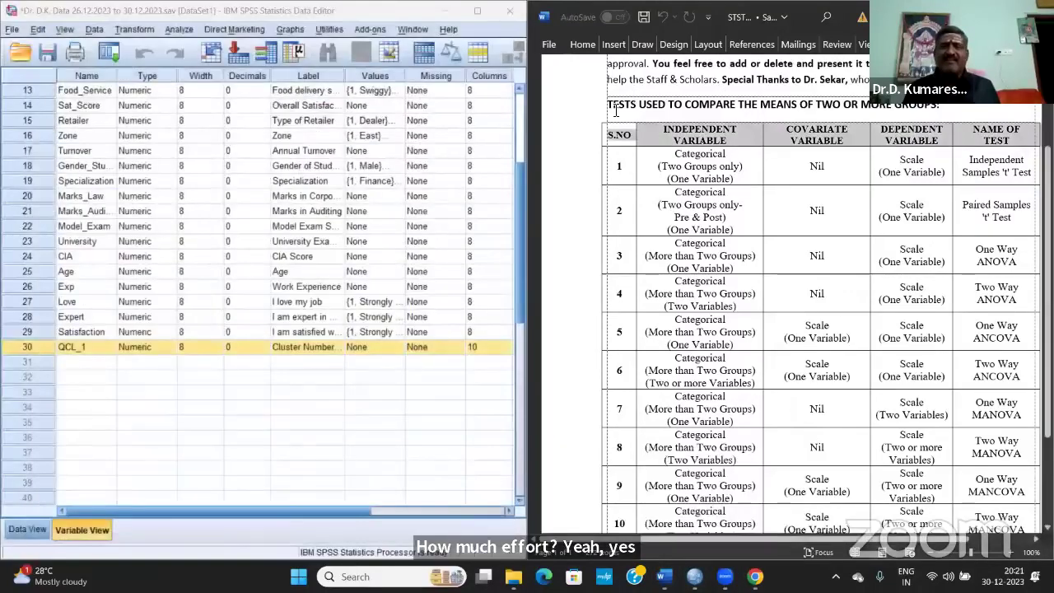
Show the opening letter above the table of tests in the STST TEST-01 document.
{"action": "left_click", "coordinate": [43, 13]}
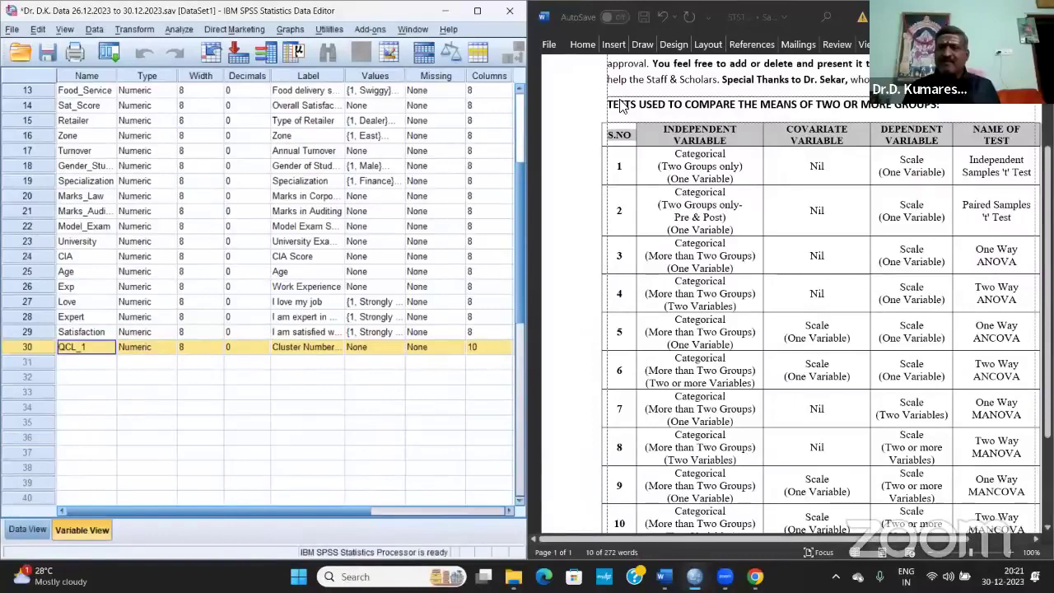
{"action": "left_click_drag", "start_coordinate": [580, 97], "coordinate": [601, 374]}
{"action": "scroll", "coordinate": [601, 374], "scroll_direction": "up", "scroll_amount": 3}
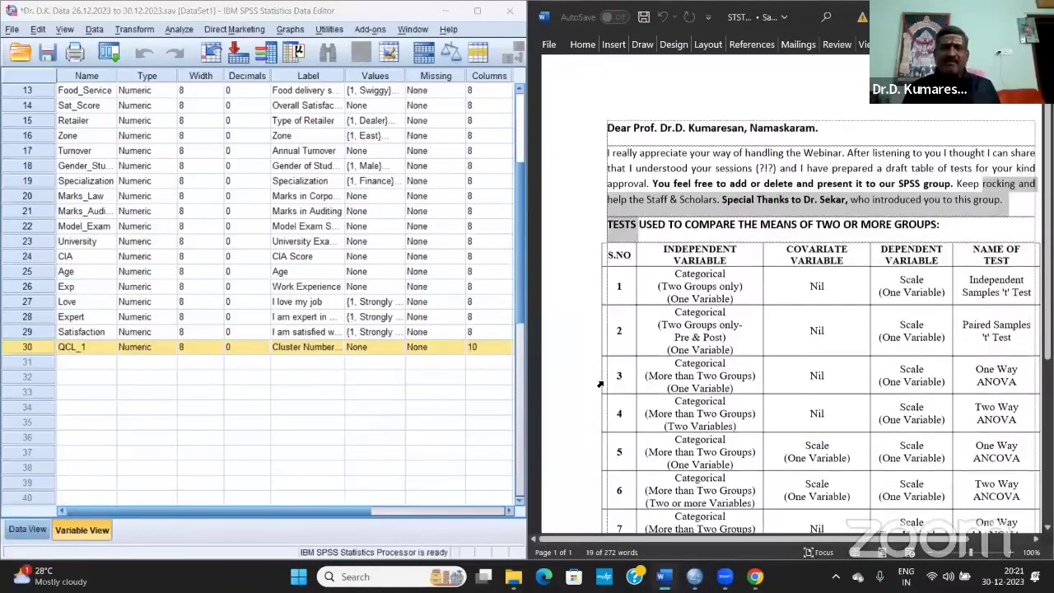
{"action": "left_click", "coordinate": [761, 136]}
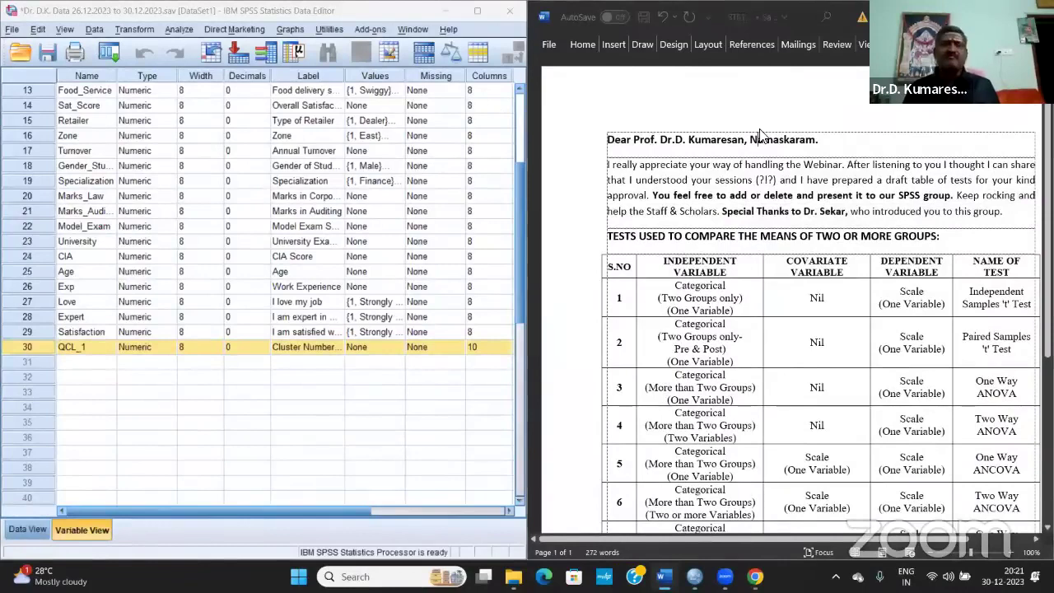
{"action": "key", "text": "alt+Tab"}
{"action": "key", "text": "alt+Tab"}
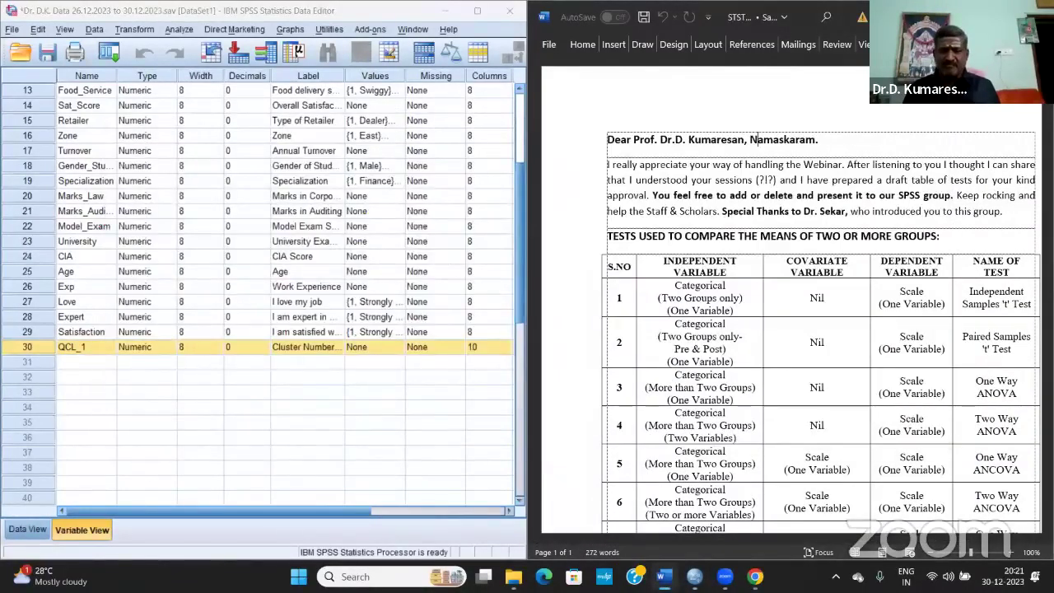
Close the Multiple Comparisons pivot table window, and back out of exiting SPSS Statistics.
{"action": "mouse_move", "coordinate": [661, 576]}
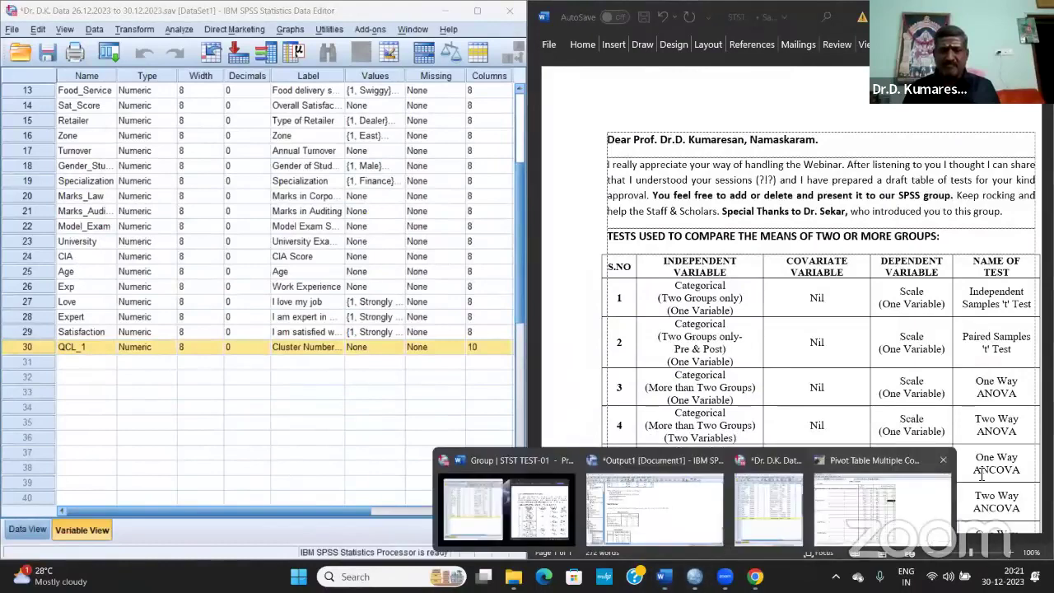
{"action": "left_click", "coordinate": [943, 459]}
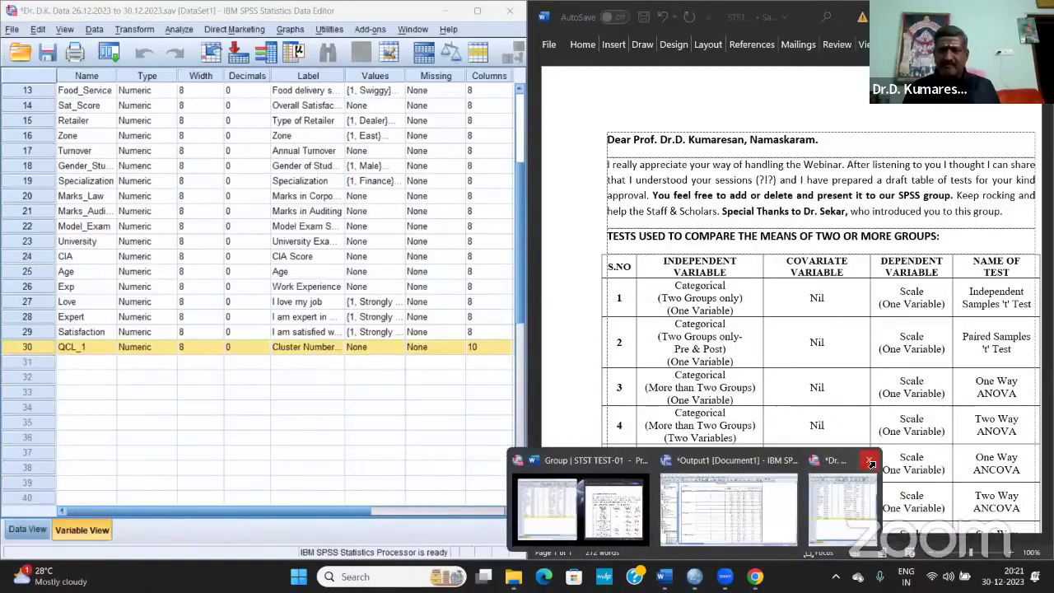
{"action": "left_click", "coordinate": [870, 462]}
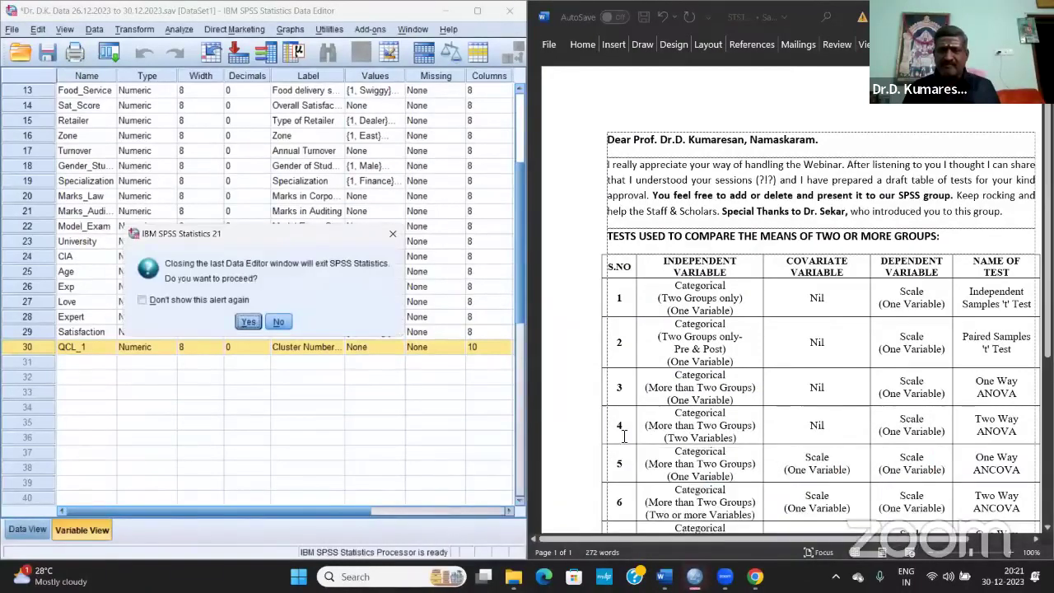
{"action": "left_click", "coordinate": [281, 323]}
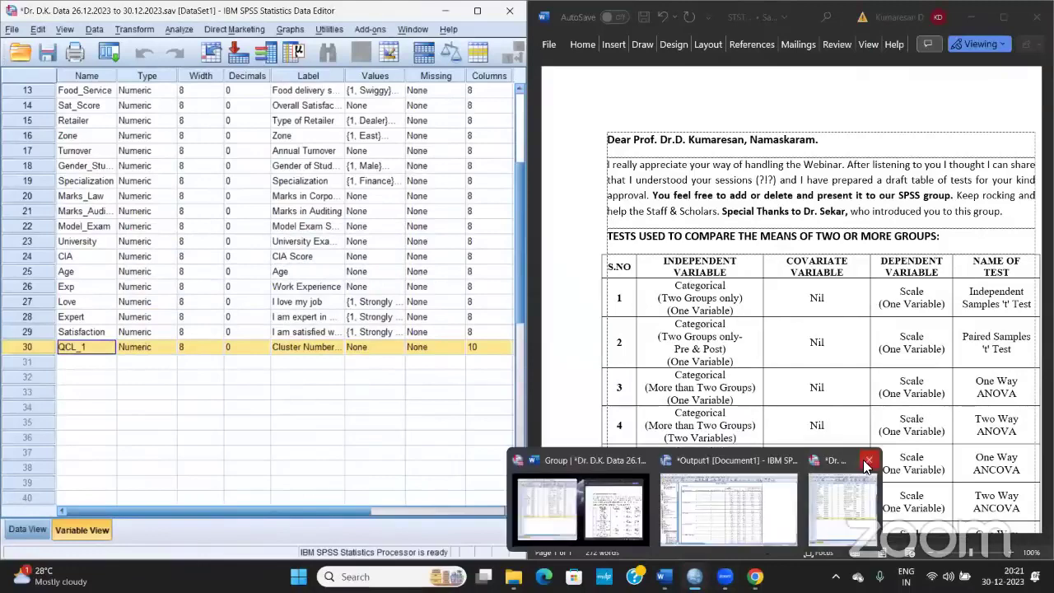
Exit SPSS Statistics, discarding the Output1 contents and saving the changes to the dataset.
{"action": "left_click", "coordinate": [868, 463]}
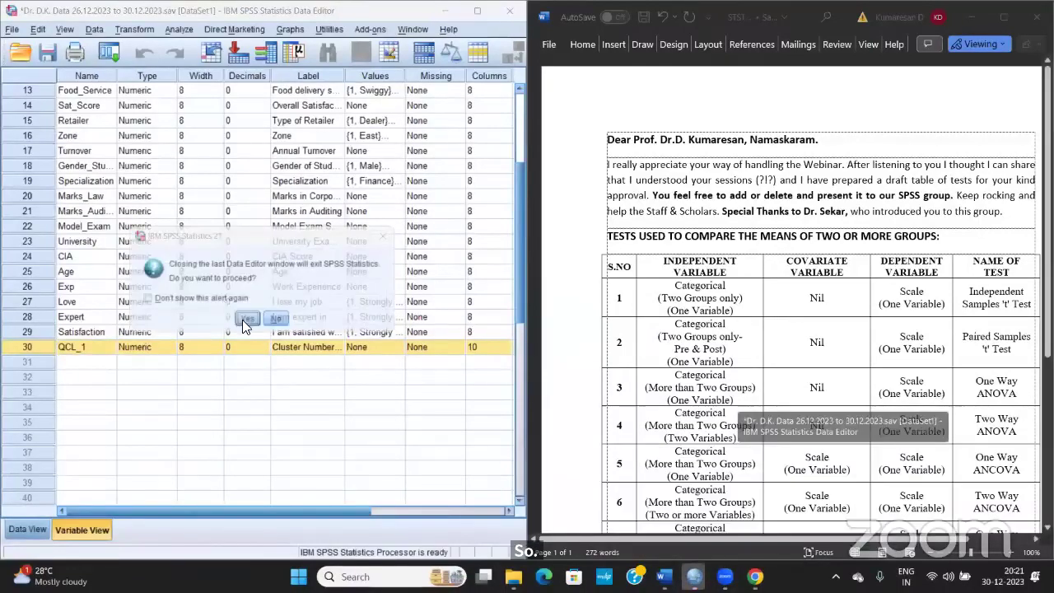
{"action": "key", "text": "Return"}
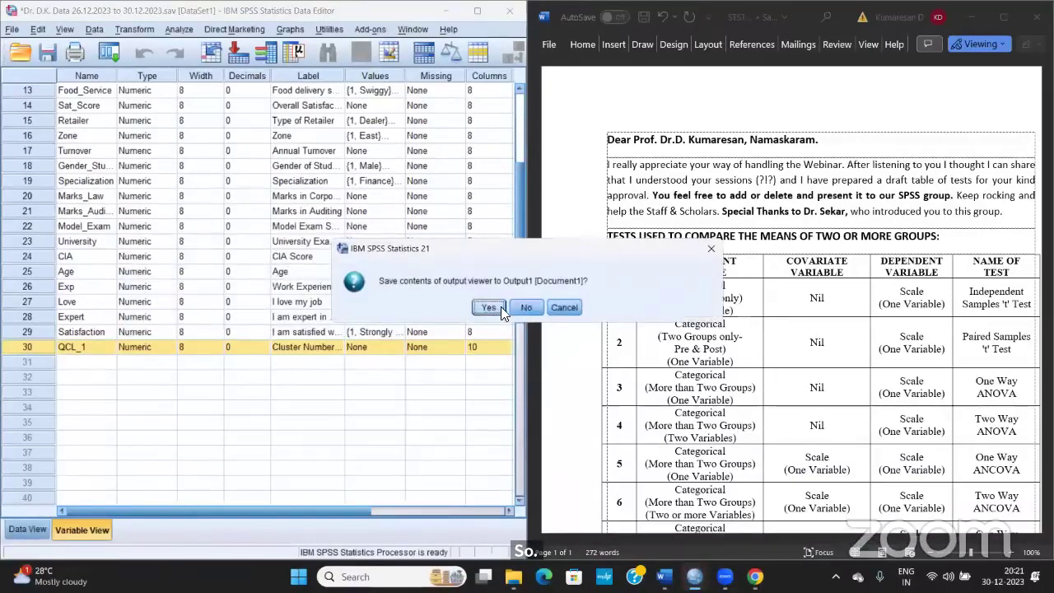
{"action": "left_click", "coordinate": [529, 307]}
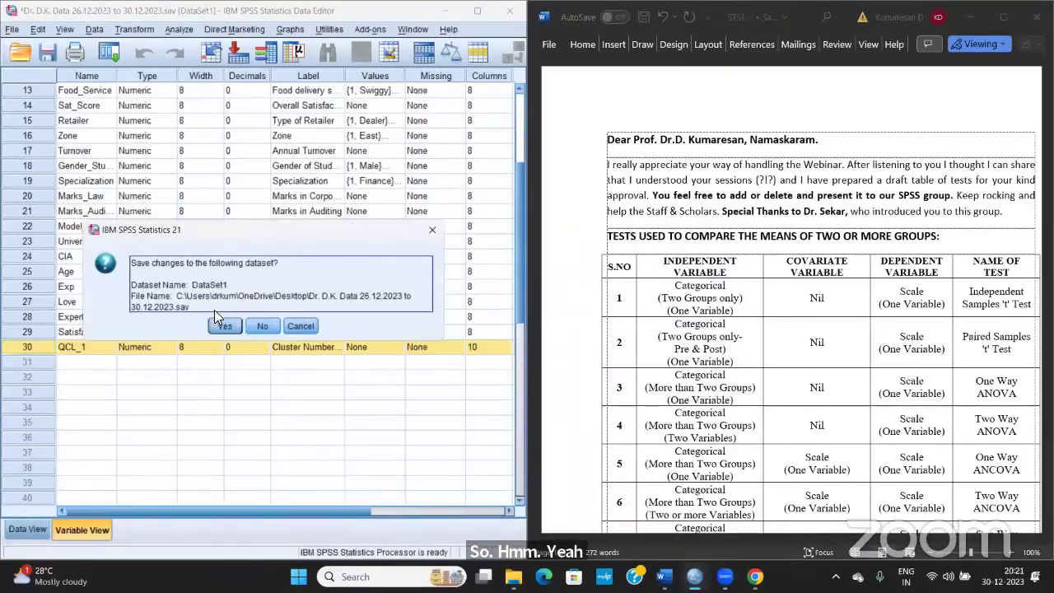
{"action": "left_click", "coordinate": [222, 328]}
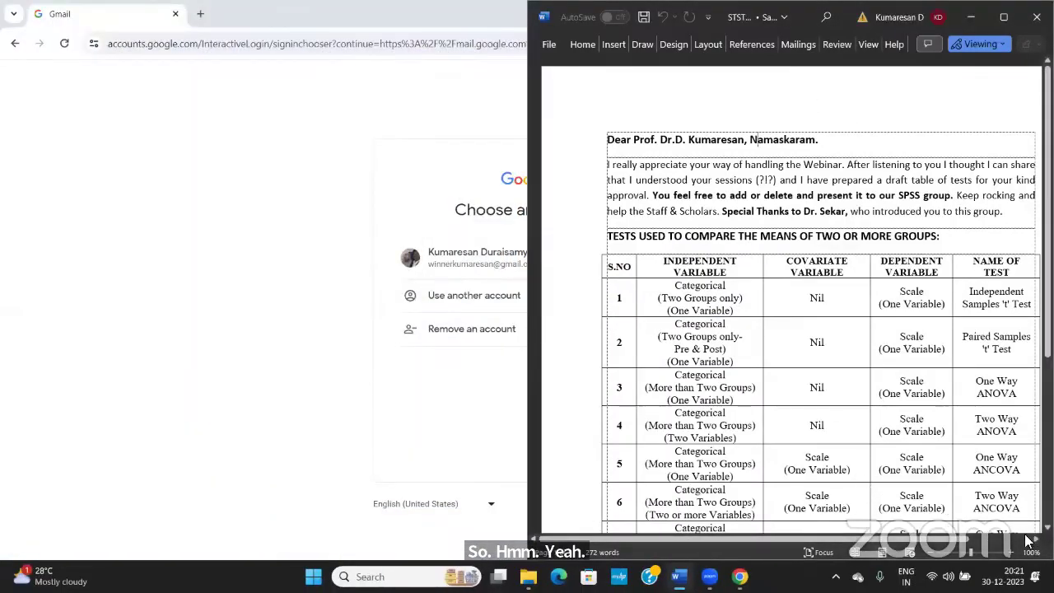
Highlight the introductory paragraph of the STST TEST-01 document for reading, and clear the selection.
{"action": "scroll", "coordinate": [828, 137], "scroll_direction": "right", "scroll_amount": 3}
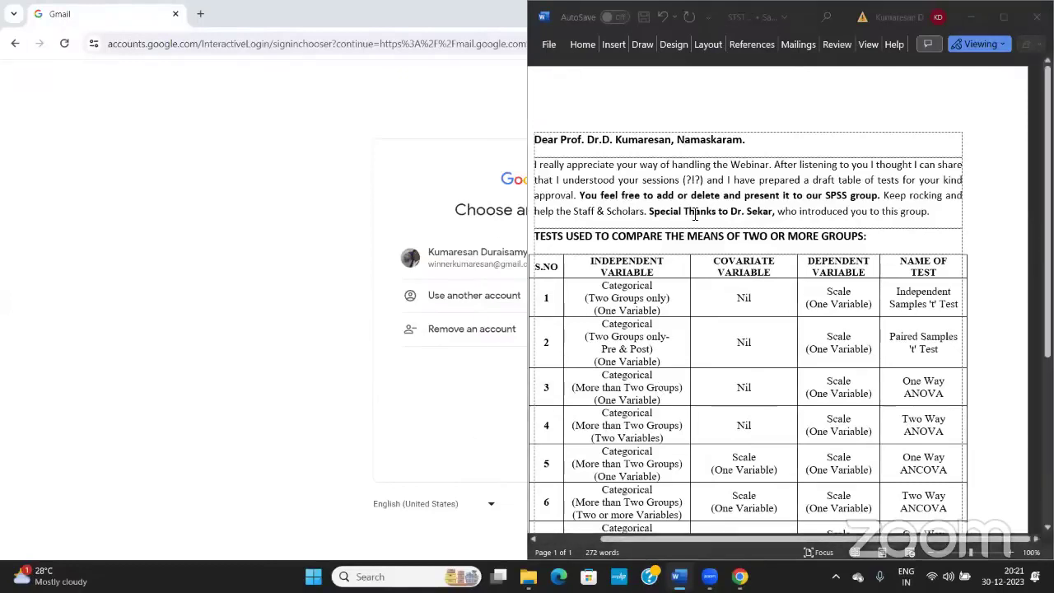
{"action": "left_click_drag", "start_coordinate": [535, 164], "coordinate": [930, 213]}
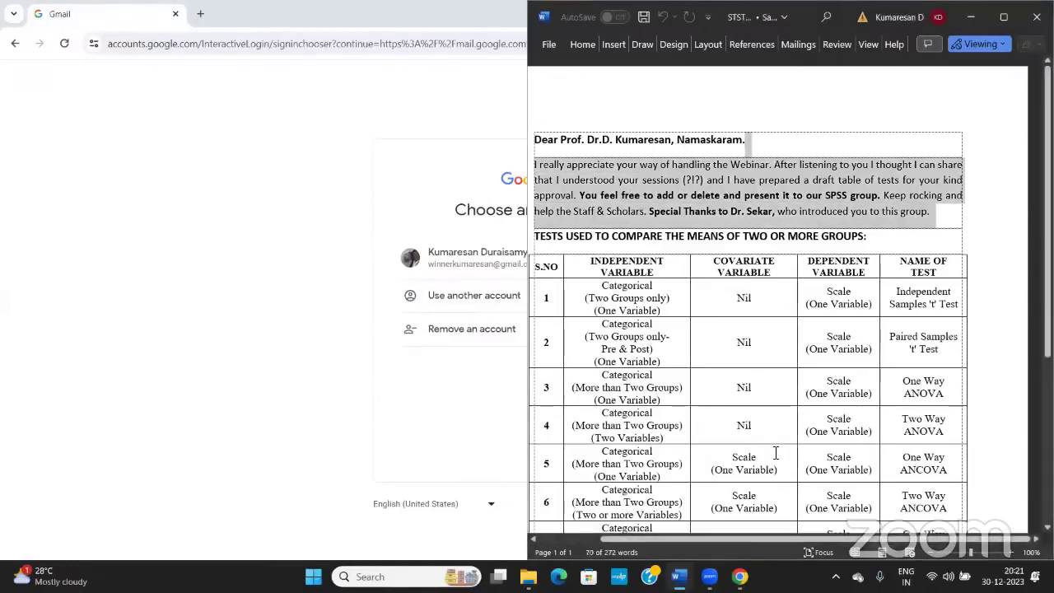
{"action": "left_click", "coordinate": [842, 377]}
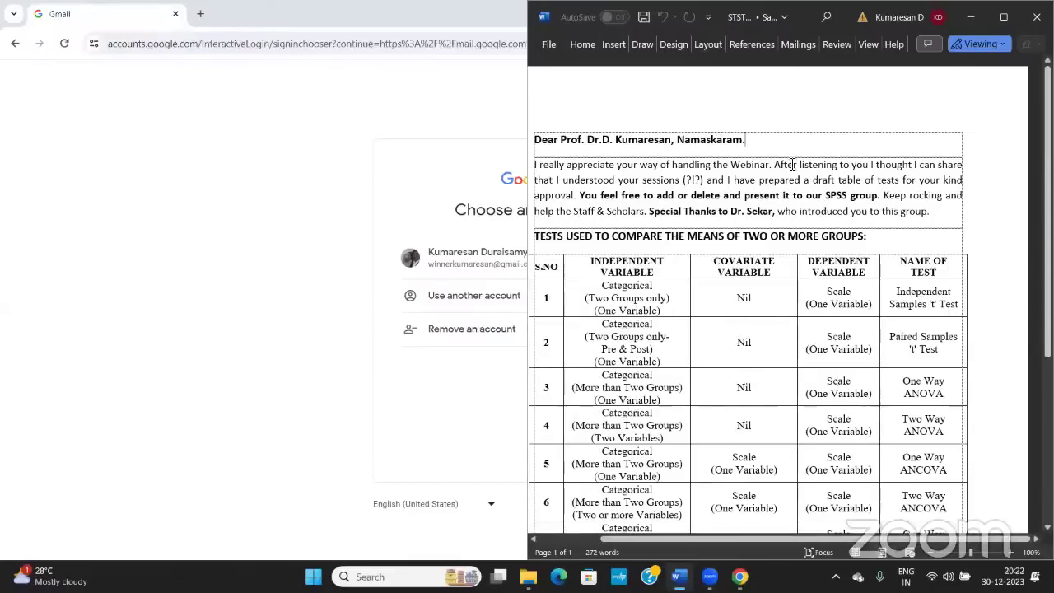
Look through the table of tests used to compare the means of two or more groups, and return to its first rows.
{"action": "scroll", "coordinate": [792, 165], "scroll_direction": "down", "scroll_amount": 2}
{"action": "scroll", "coordinate": [823, 247], "scroll_direction": "up", "scroll_amount": 2}
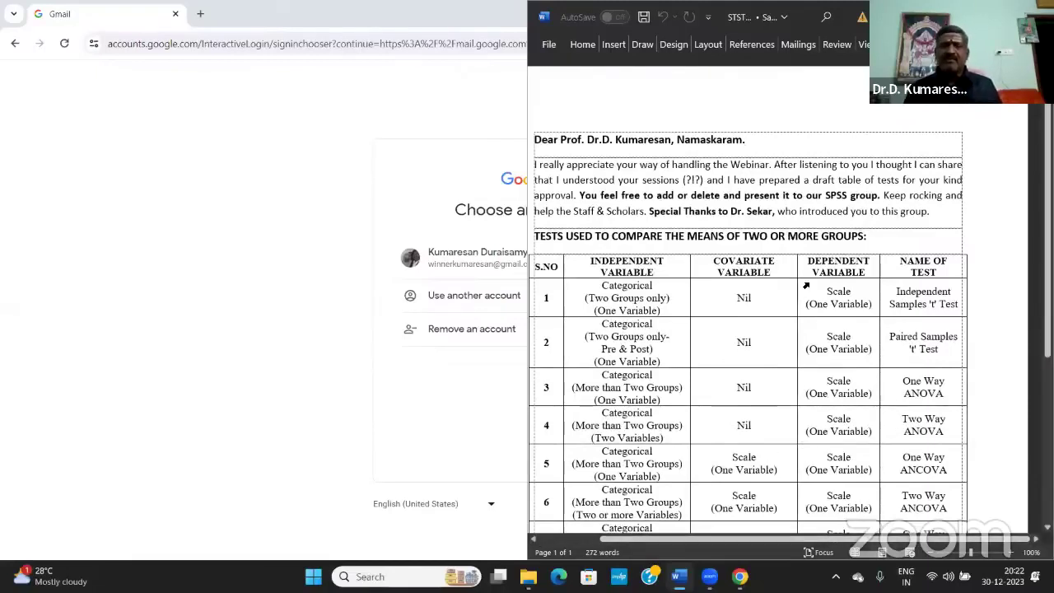
{"action": "scroll", "coordinate": [785, 300], "scroll_direction": "down", "scroll_amount": 2}
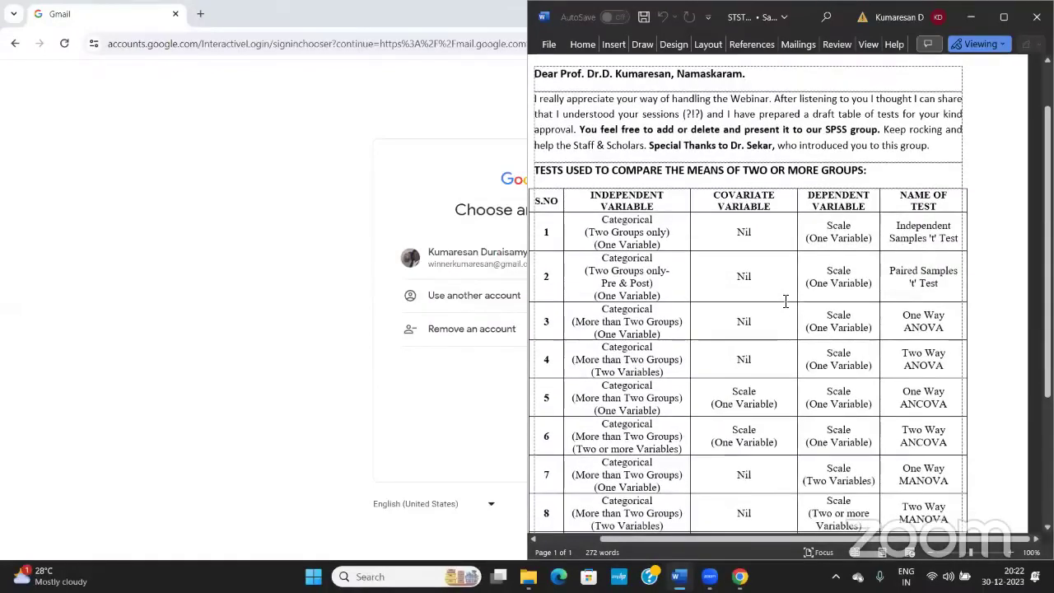
{"action": "scroll", "coordinate": [785, 301], "scroll_direction": "down", "scroll_amount": 3}
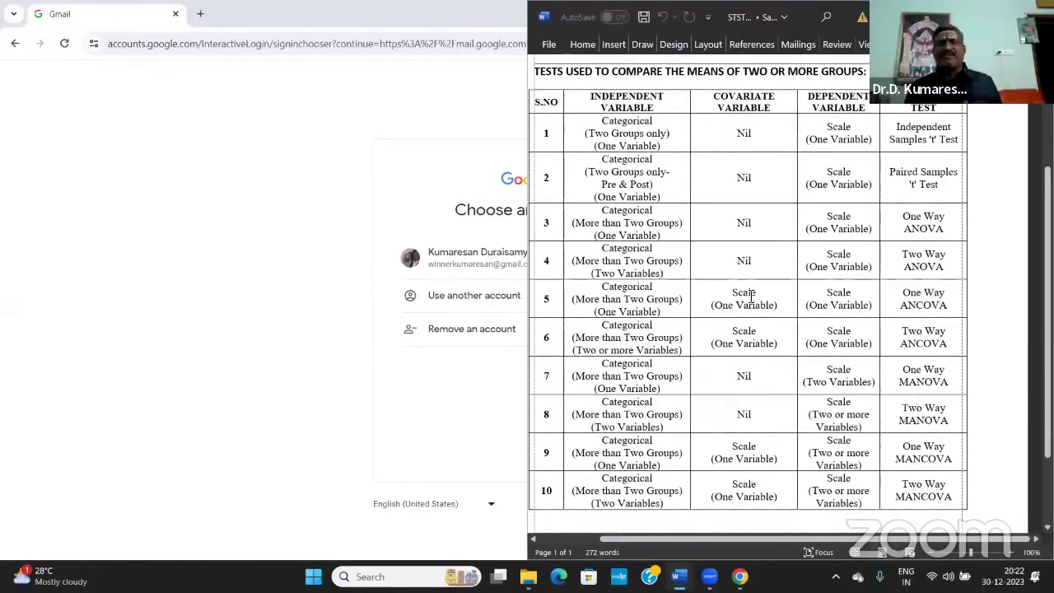
{"action": "scroll", "coordinate": [751, 294], "scroll_direction": "down", "scroll_amount": 3}
{"action": "scroll", "coordinate": [891, 234], "scroll_direction": "up", "scroll_amount": 5}
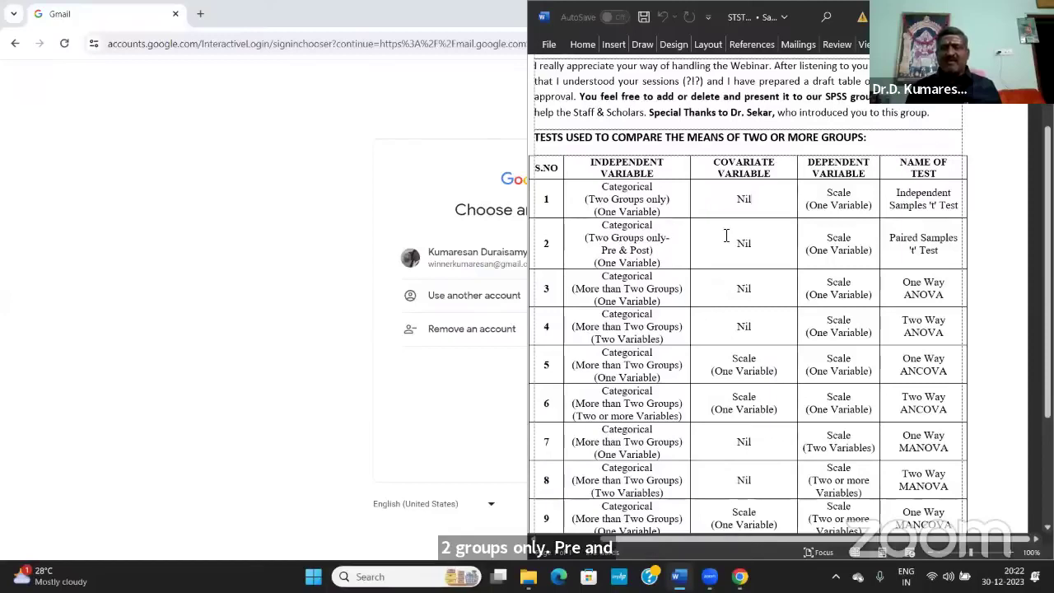
Examine the variable types required for each test from Paired Samples 't' Test to One Way MANOVA.
{"action": "left_click", "coordinate": [859, 238]}
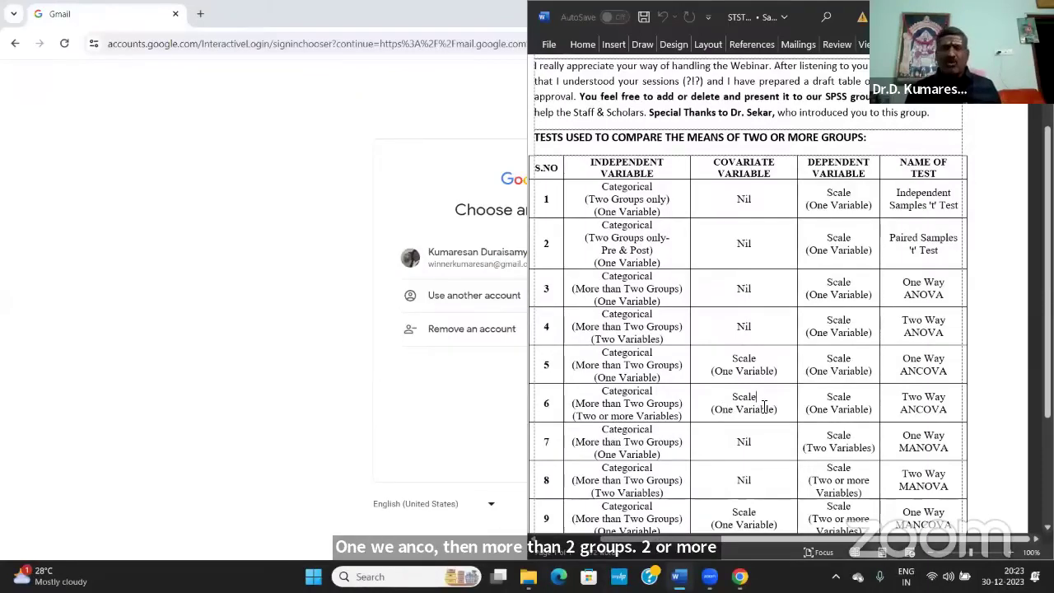
{"action": "left_click", "coordinate": [860, 407]}
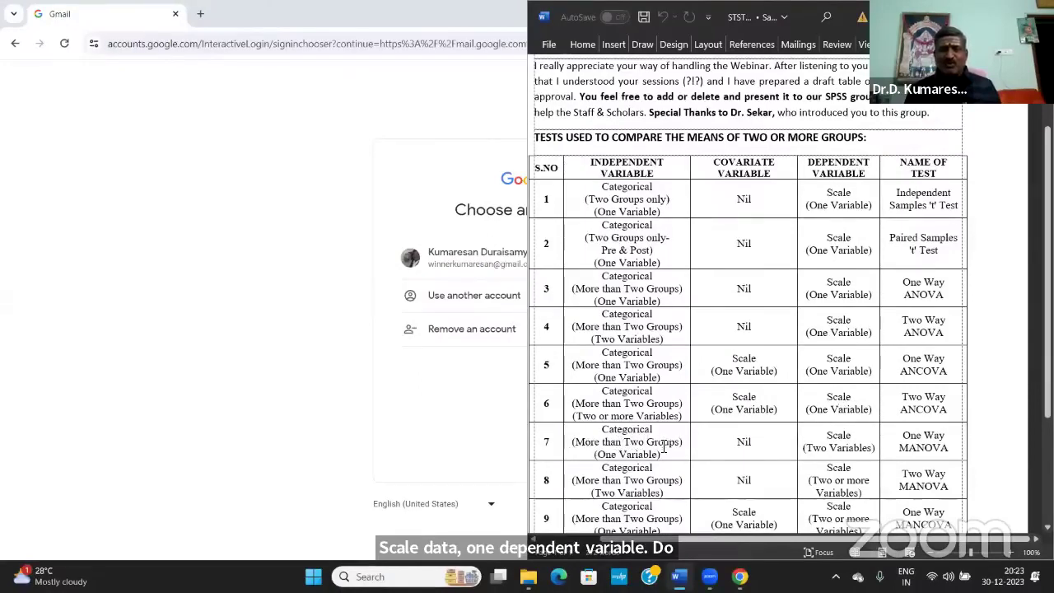
{"action": "left_click", "coordinate": [825, 446]}
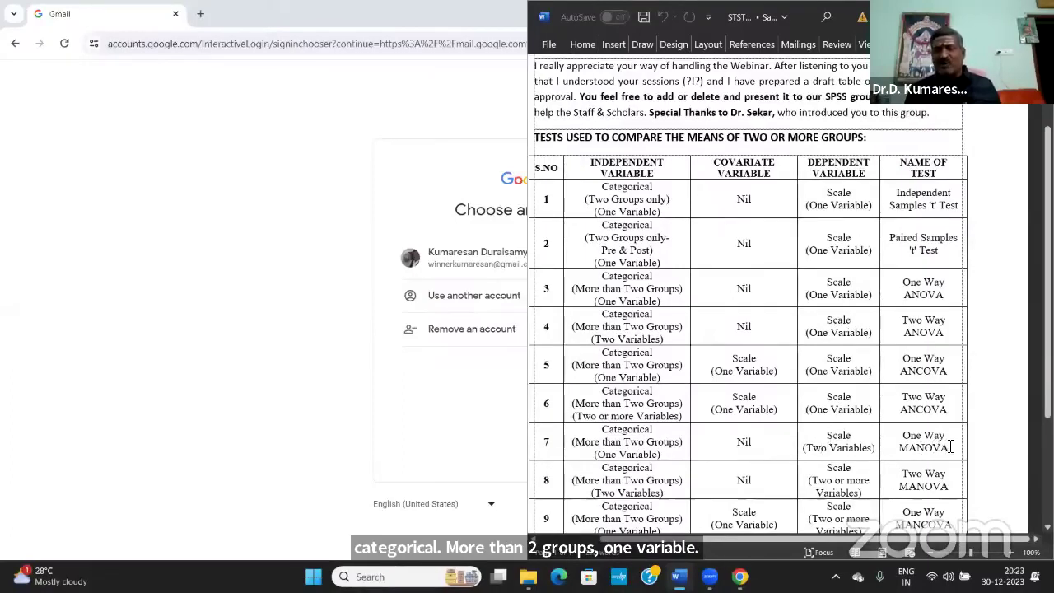
Examine the variable requirements of the remaining tests up to Two Way MANCOVA, and return to the start of the document.
{"action": "scroll", "coordinate": [947, 444], "scroll_direction": "down", "scroll_amount": 3}
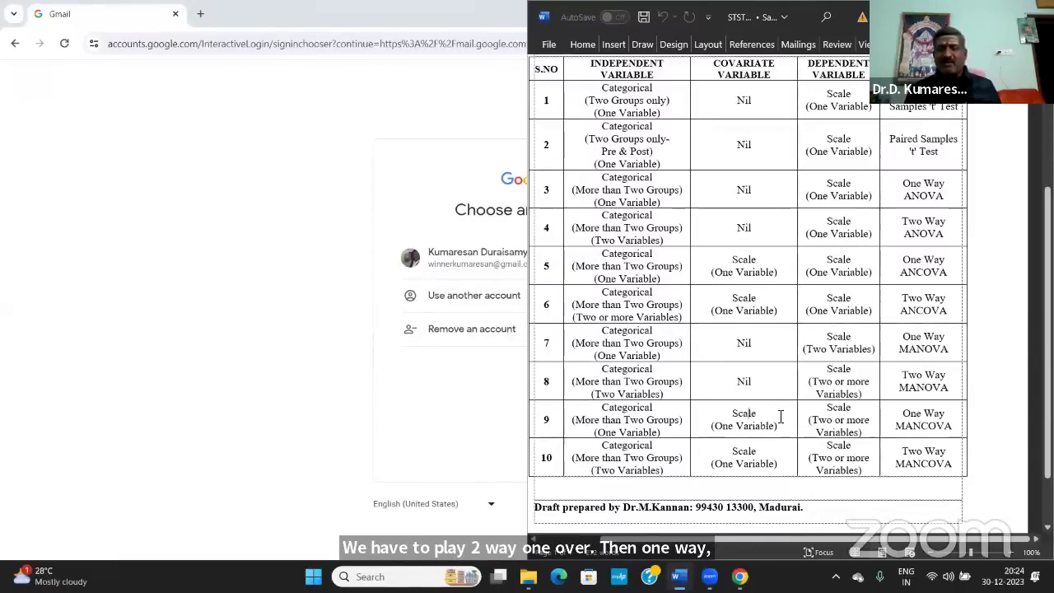
{"action": "left_click", "coordinate": [856, 410]}
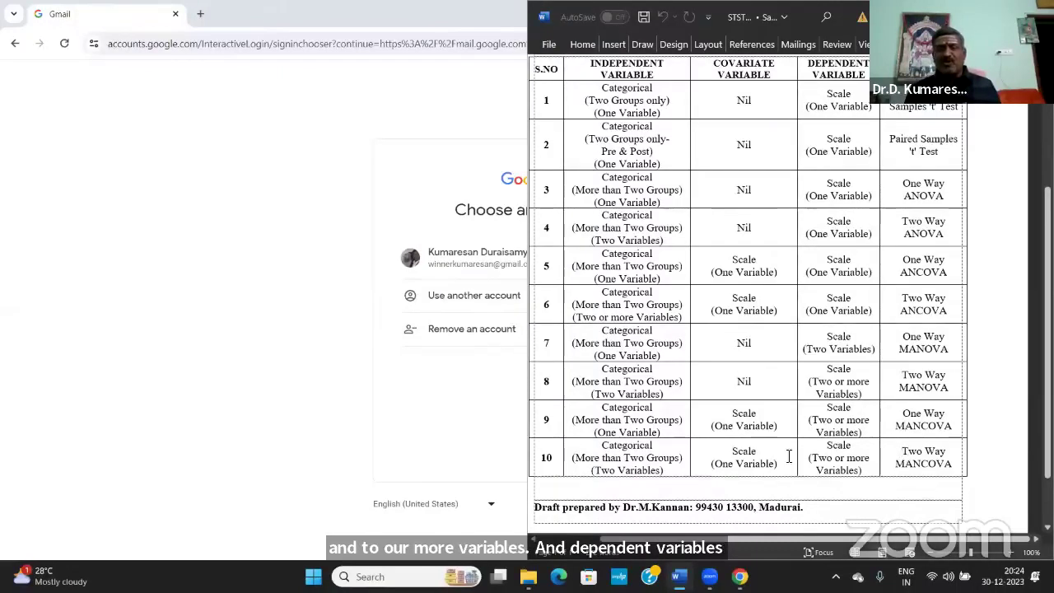
{"action": "left_click", "coordinate": [667, 458]}
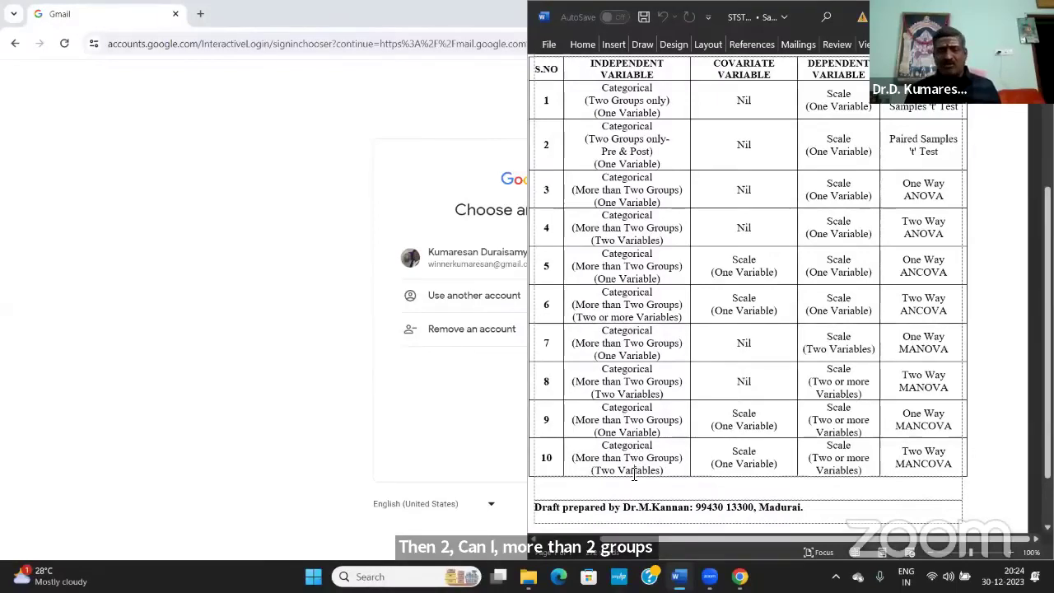
{"action": "left_click", "coordinate": [634, 471]}
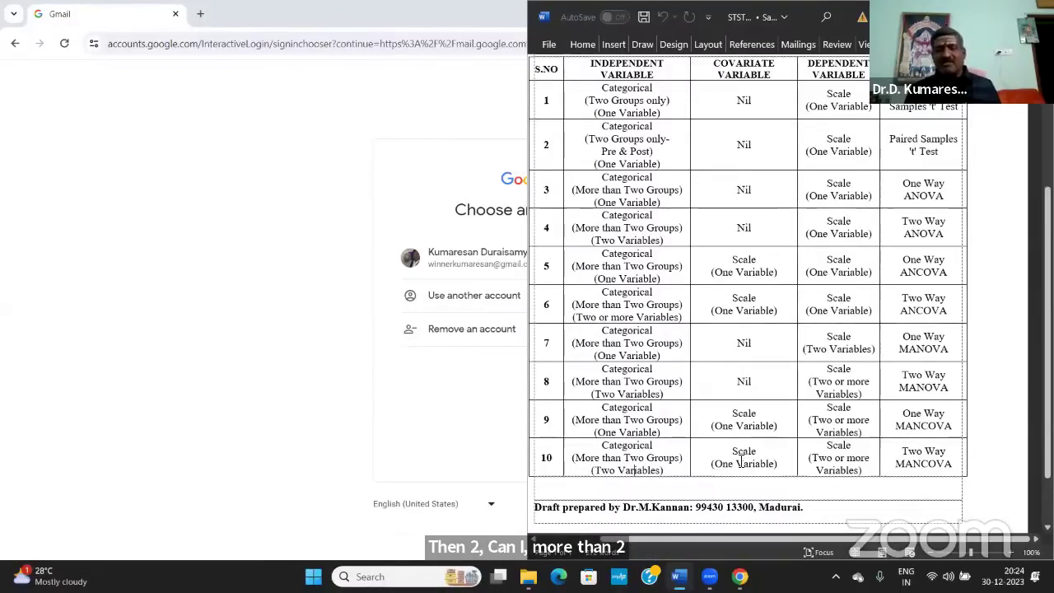
{"action": "left_click", "coordinate": [737, 462]}
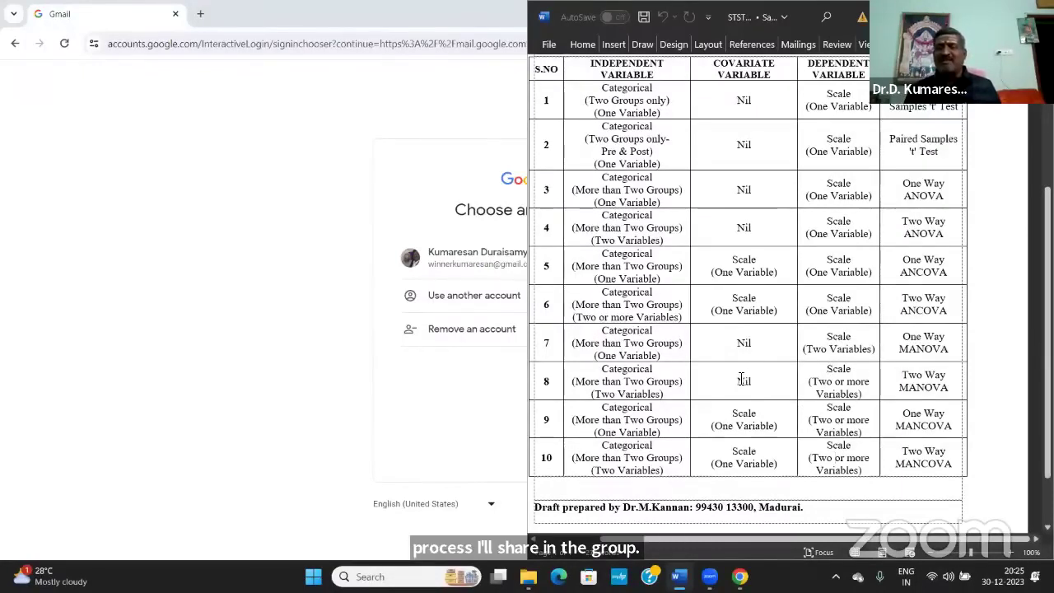
{"action": "scroll", "coordinate": [740, 379], "scroll_direction": "up", "scroll_amount": 3}
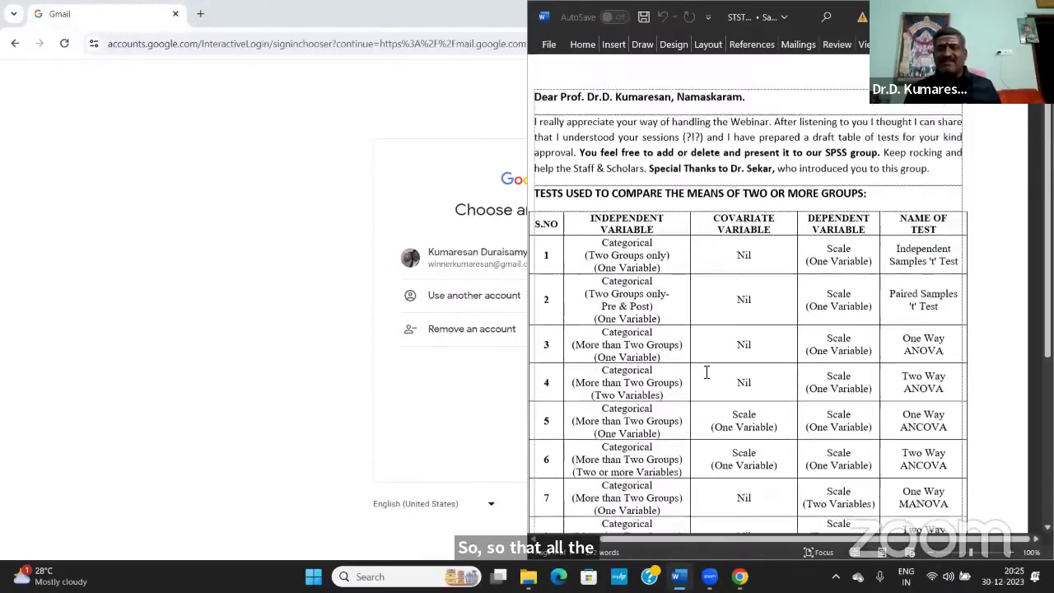
{"action": "scroll", "coordinate": [706, 372], "scroll_direction": "up", "scroll_amount": 1}
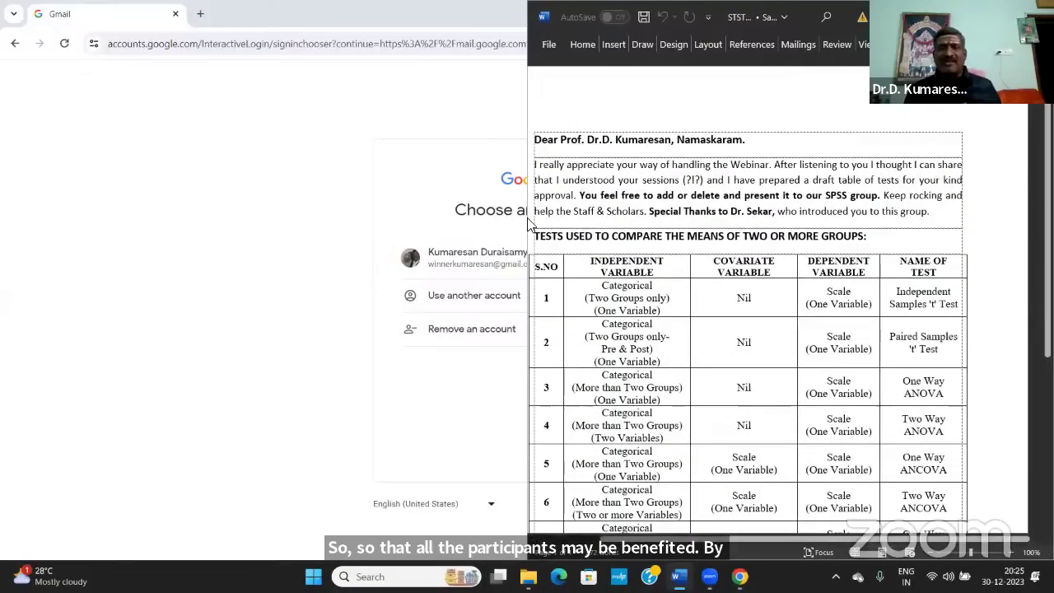